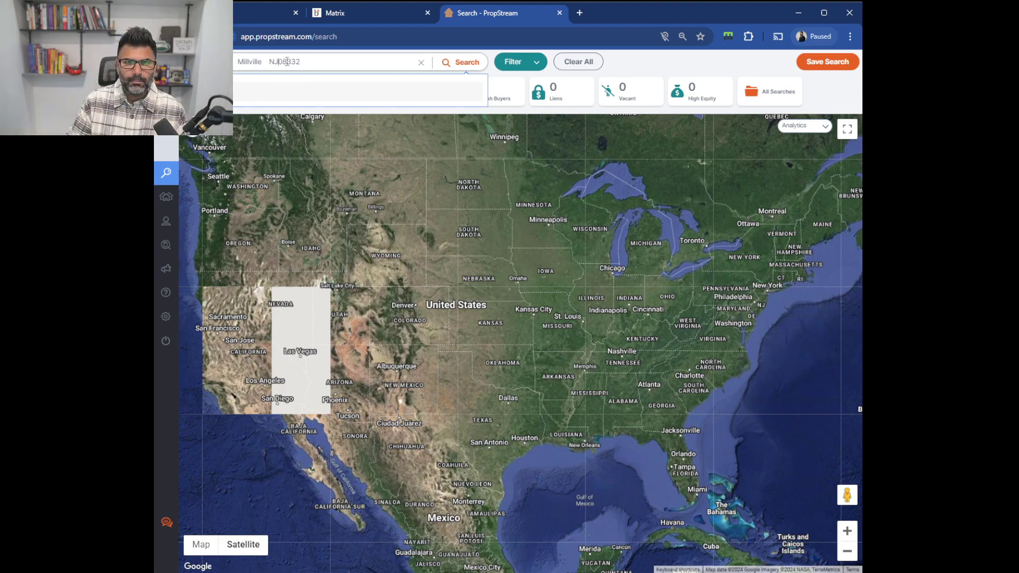
left_click(287, 62)
key("BackSpace")
key("Left")
key("Left")
key("Left")
key("BackSpace")
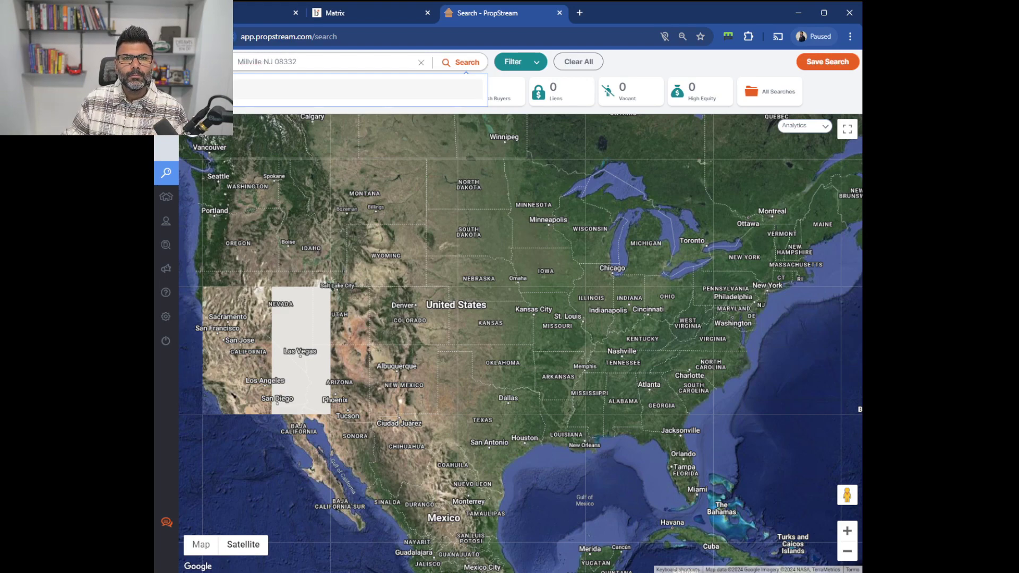
key("Return")
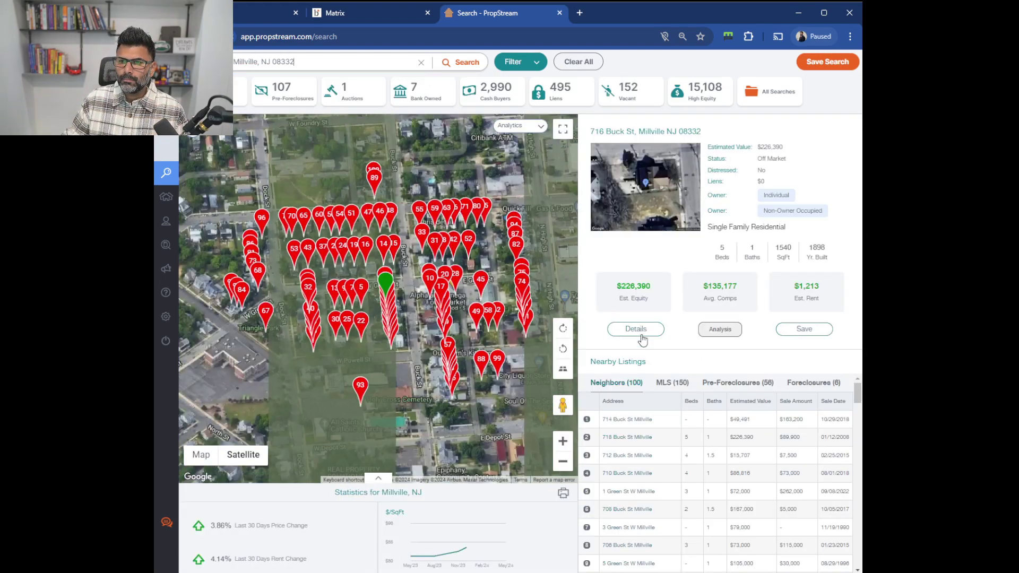
left_click(637, 330)
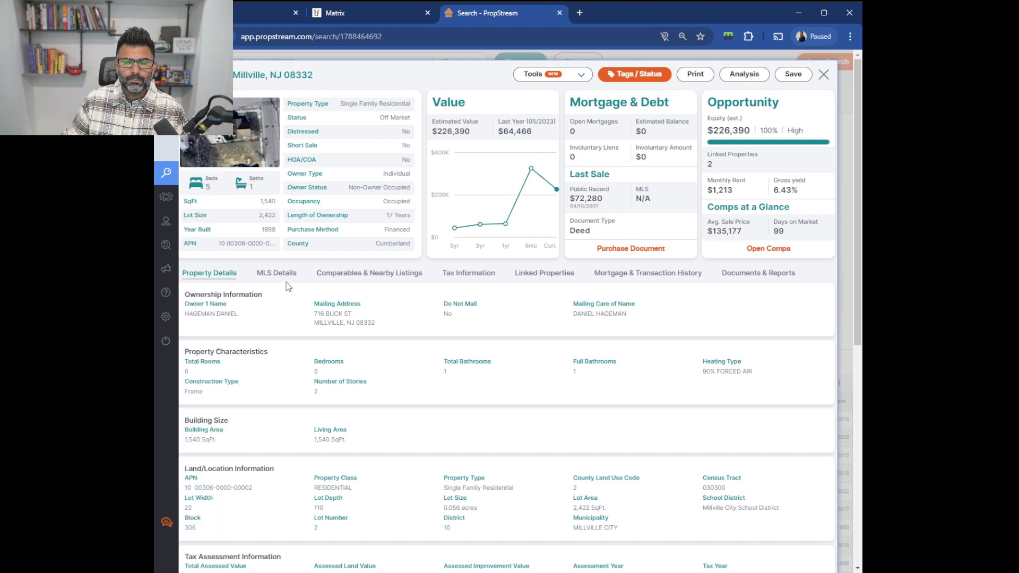
Show MLS-only comparables with sales from 12/29/2023 onward.
left_click(548, 274)
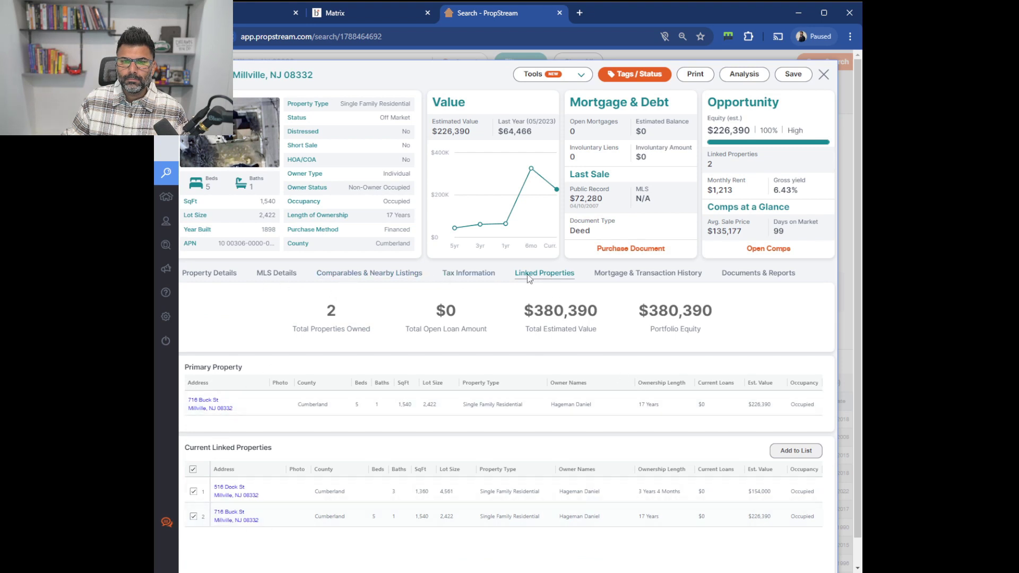
left_click(390, 274)
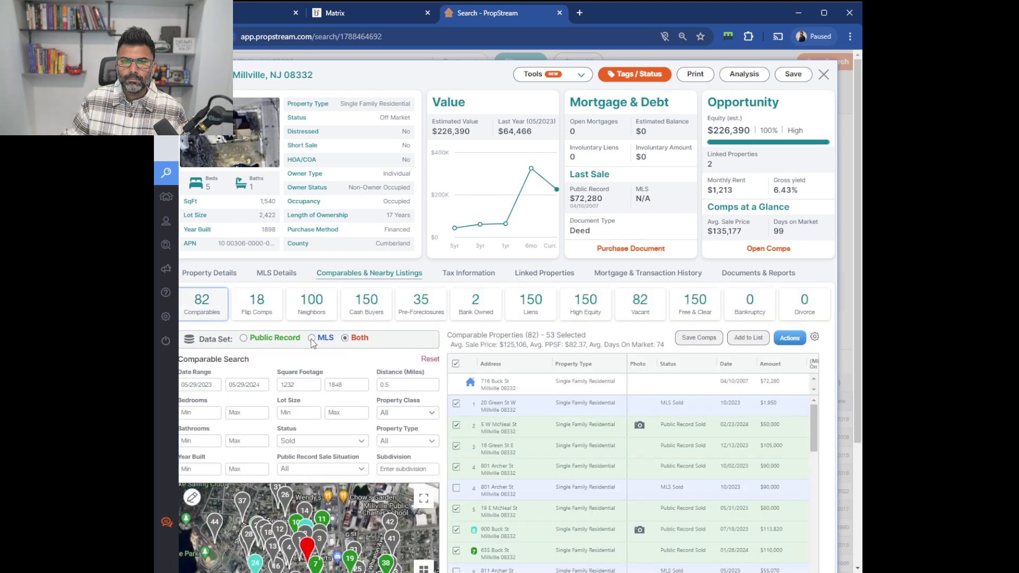
left_click(311, 339)
left_click(215, 386)
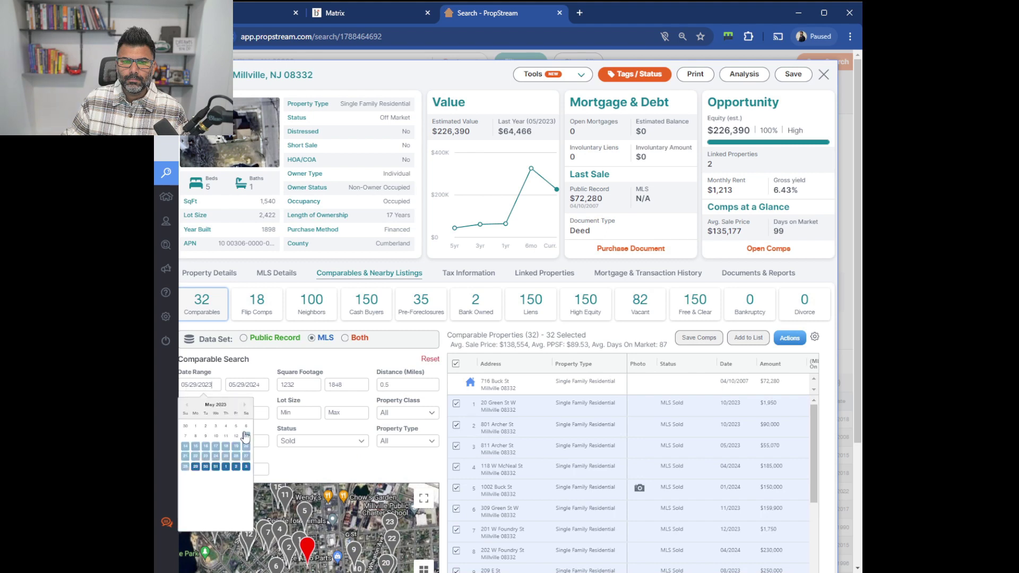
left_click(247, 408)
left_click(246, 409)
left_click(246, 409)
left_click(246, 408)
left_click(247, 409)
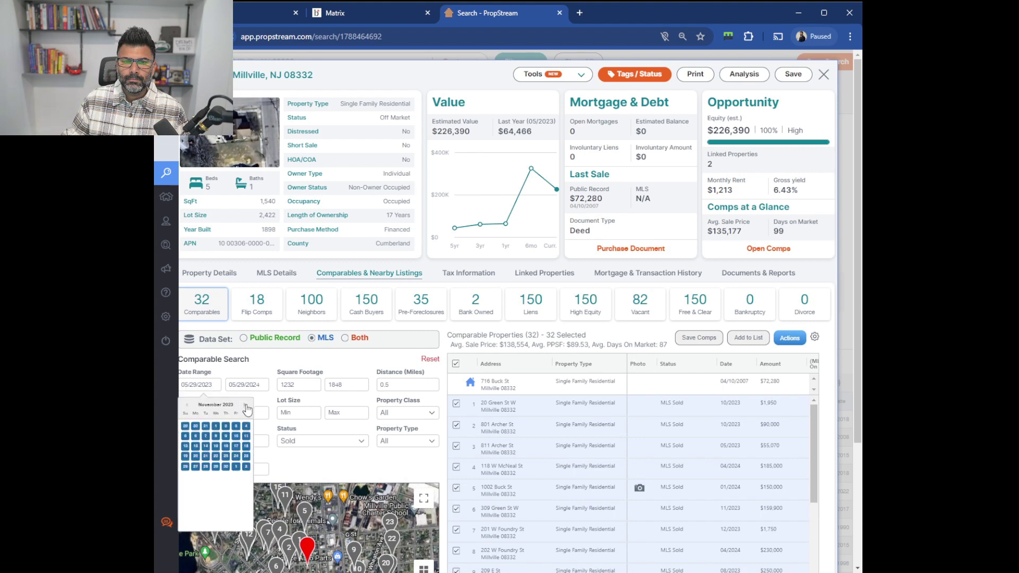
left_click(246, 409)
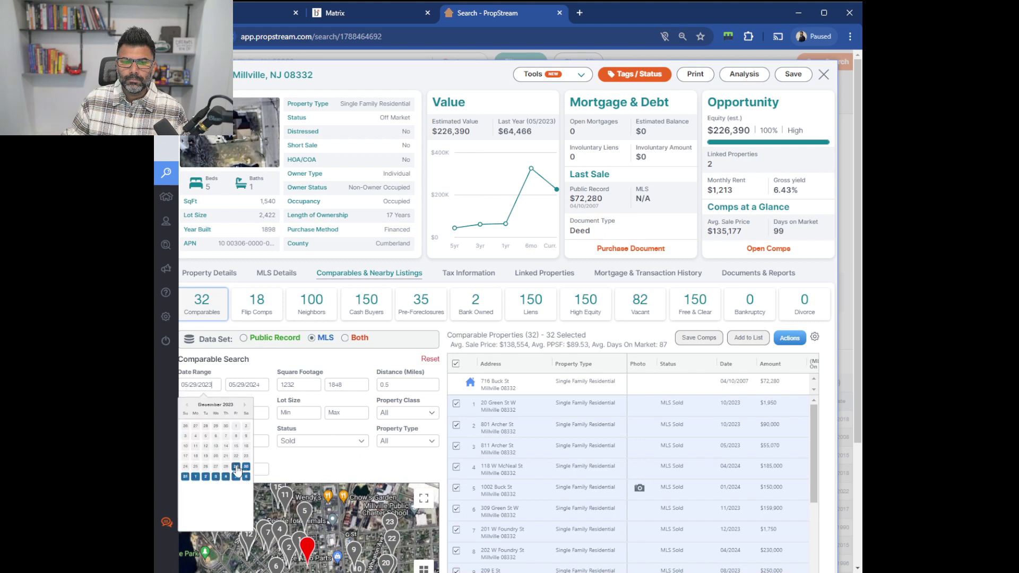
left_click(236, 467)
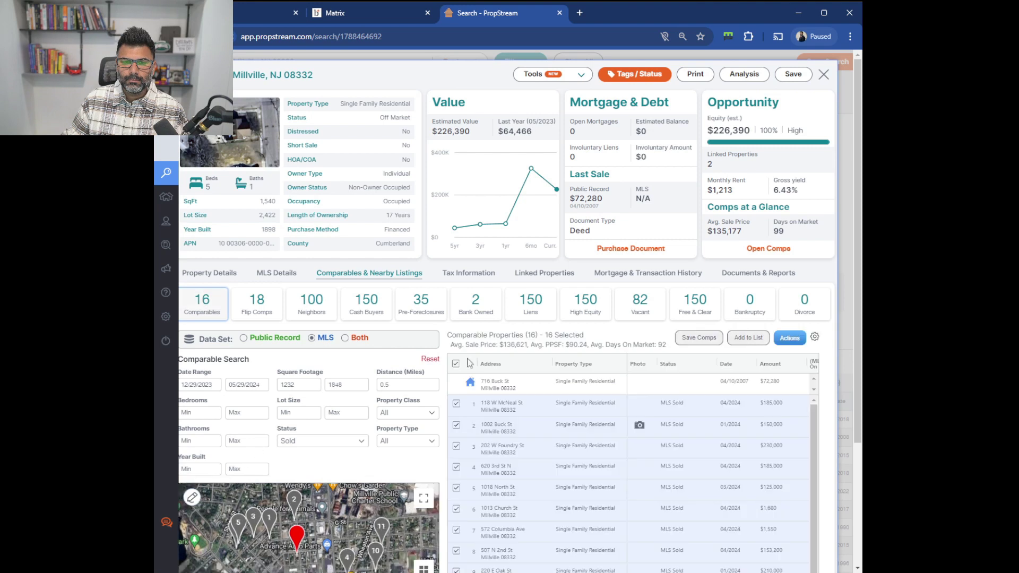
left_click(777, 364)
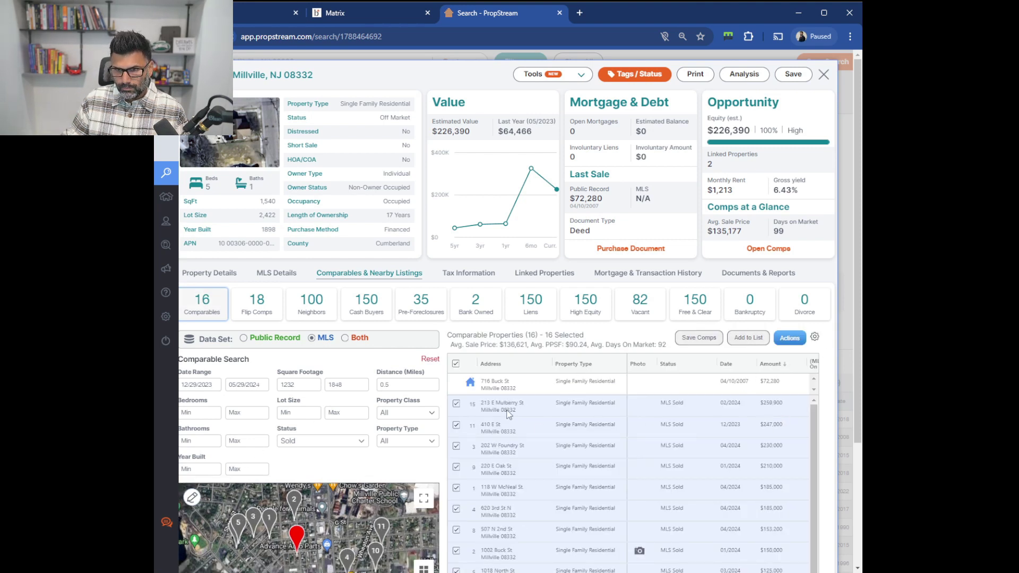
triple_click(482, 407)
key("ctrl+c")
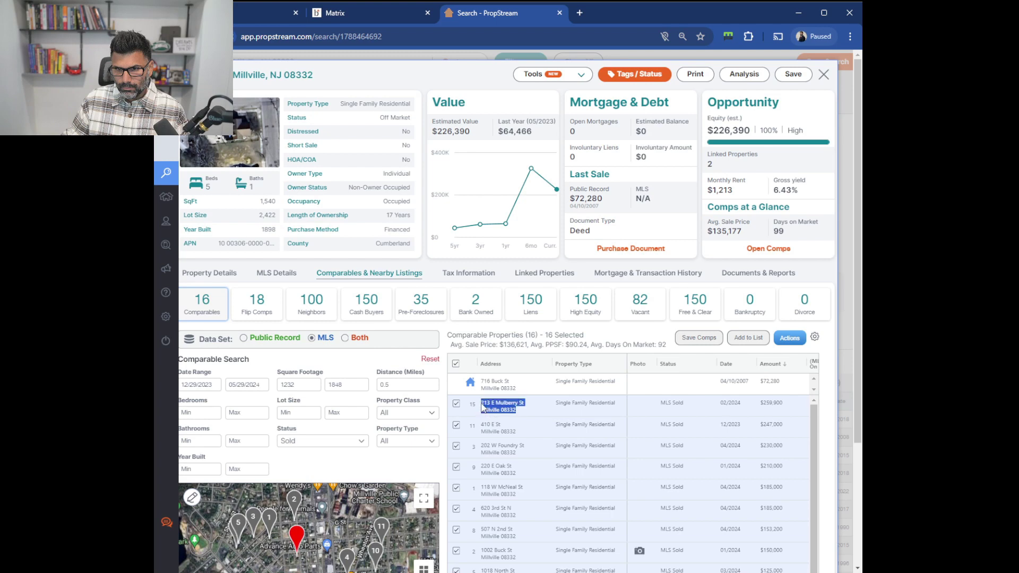
left_click(584, 17)
key("ctrl+v")
key("Return")
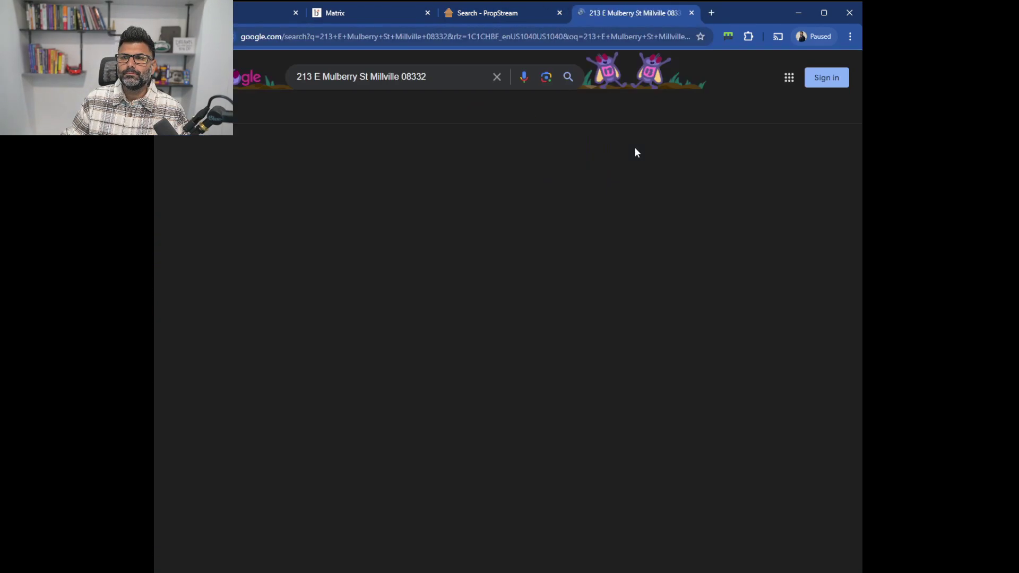
left_click(264, 436)
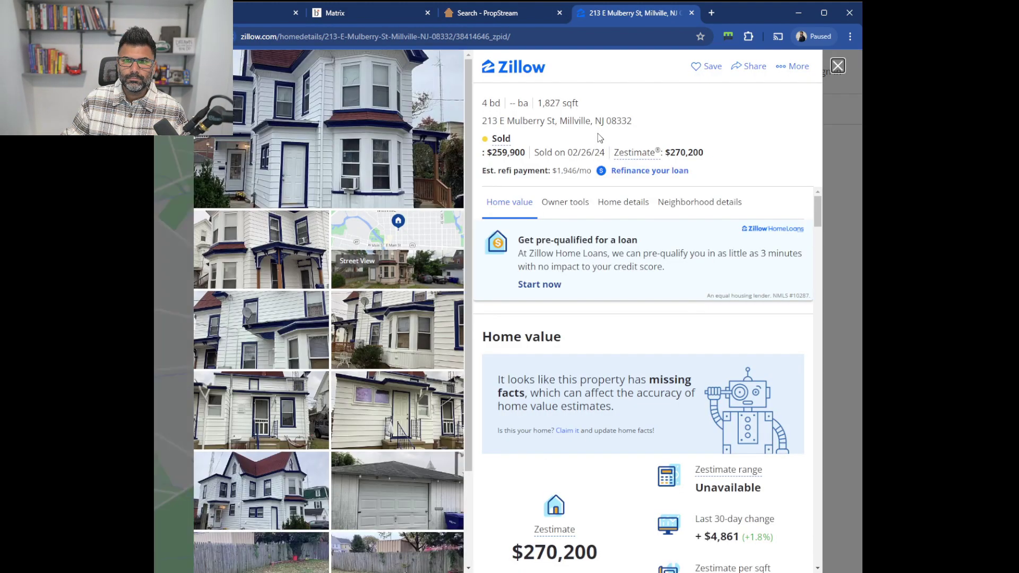
left_click(473, 15)
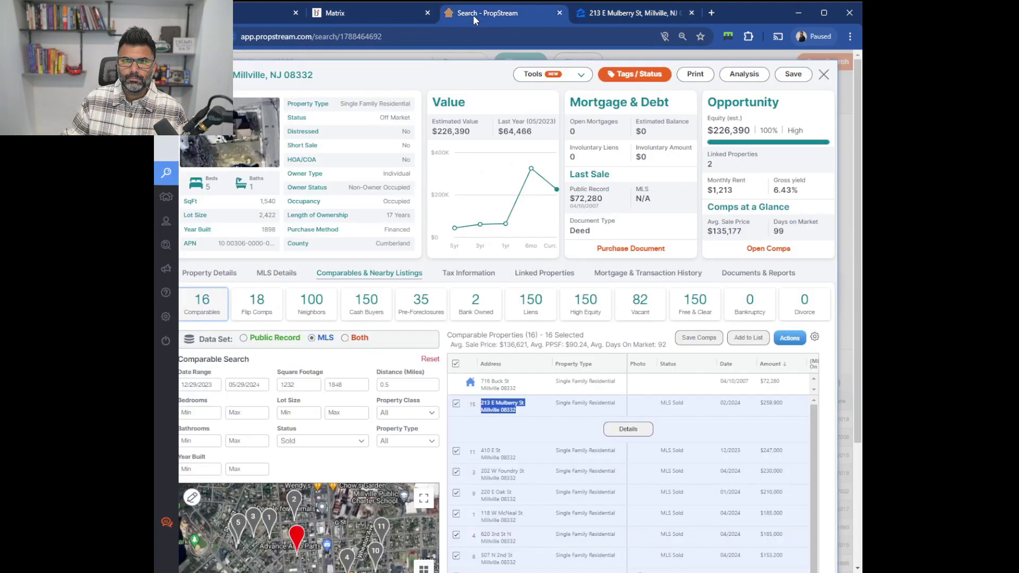
scroll(677, 461, "down", 3)
scroll(838, 447, "down", 3)
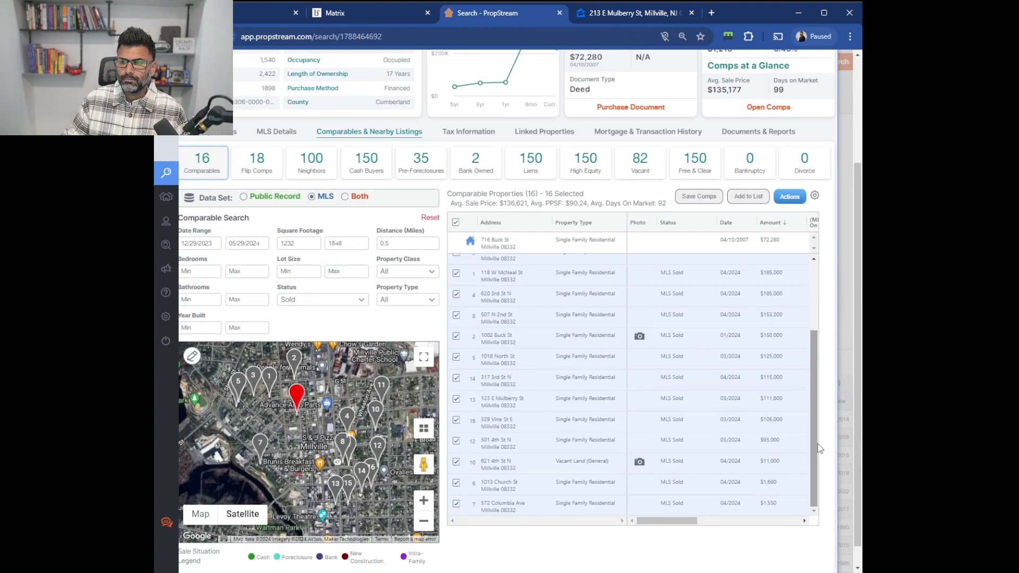
left_click_drag(676, 498, 706, 497)
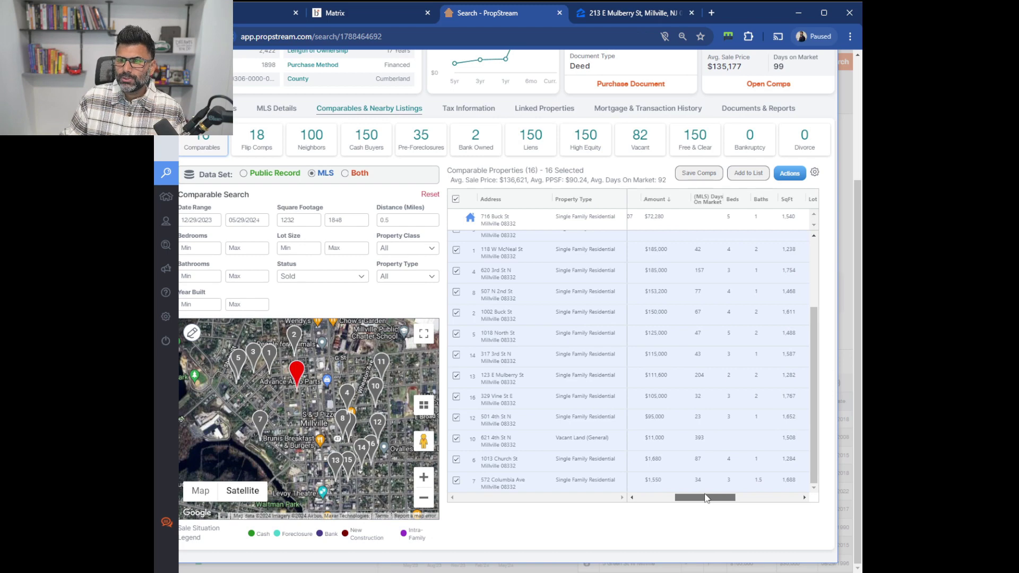
left_click_drag(706, 497, 628, 488)
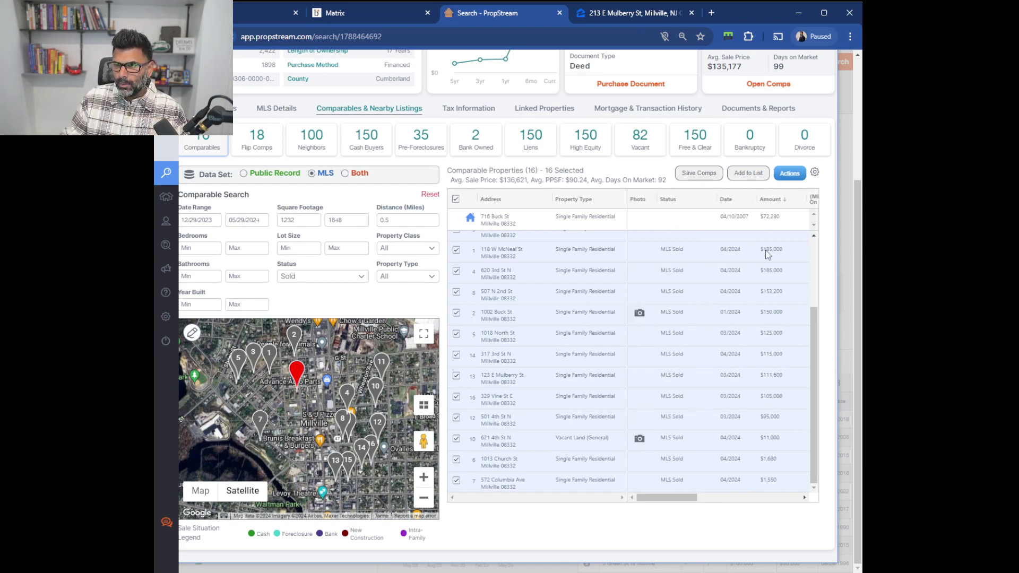
left_click(515, 277)
triple_click(510, 279)
key("ctrl+c")
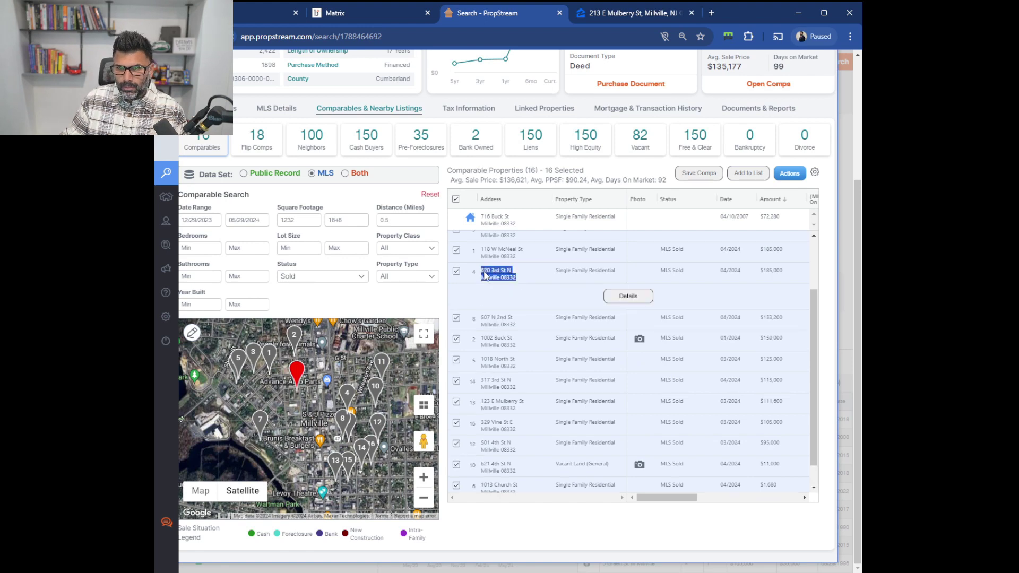
left_click(611, 12)
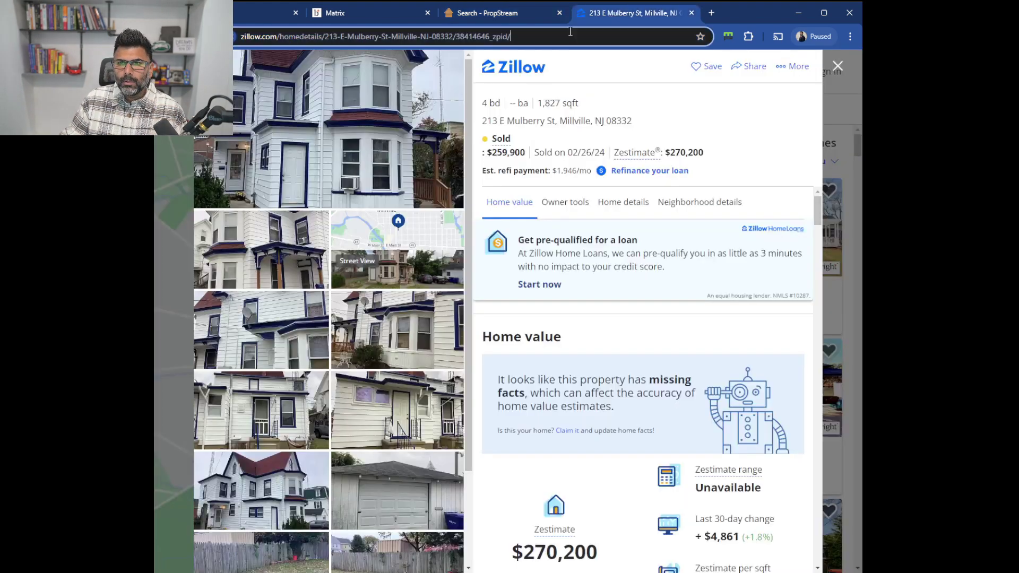
key("ctrl+v")
key("Return")
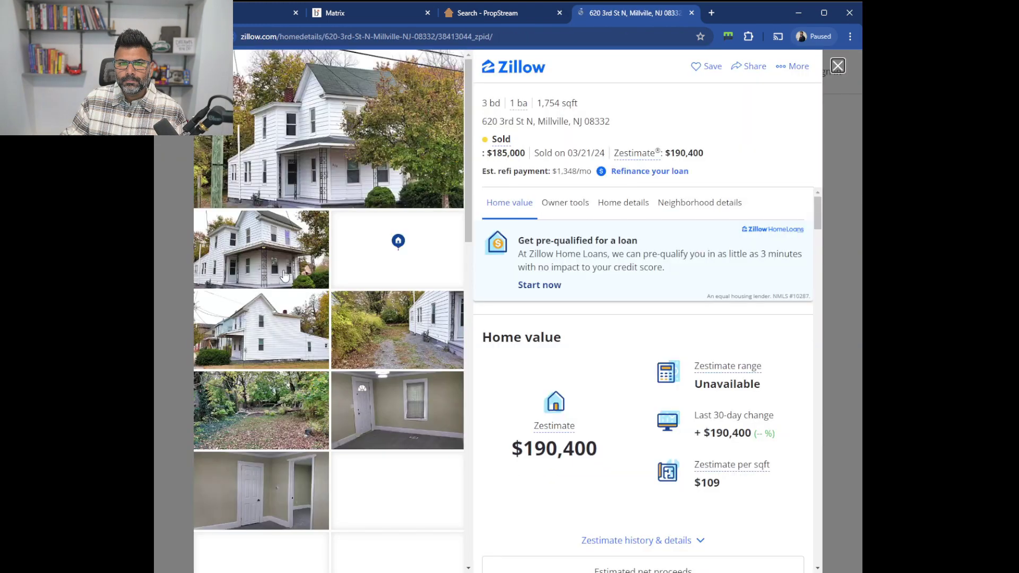
scroll(285, 275, "down", 5)
scroll(285, 275, "down", 6)
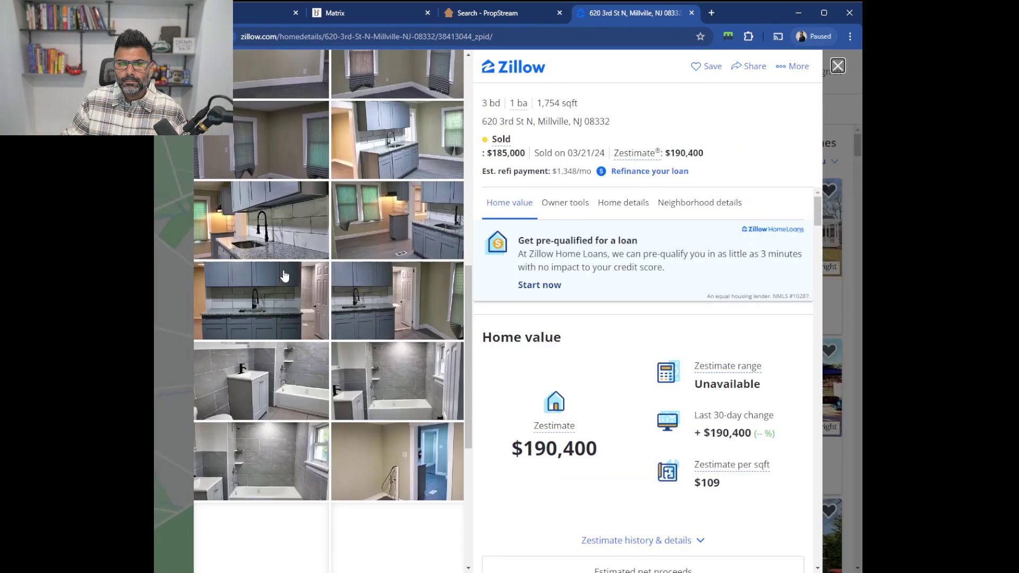
scroll(290, 279, "up", 5)
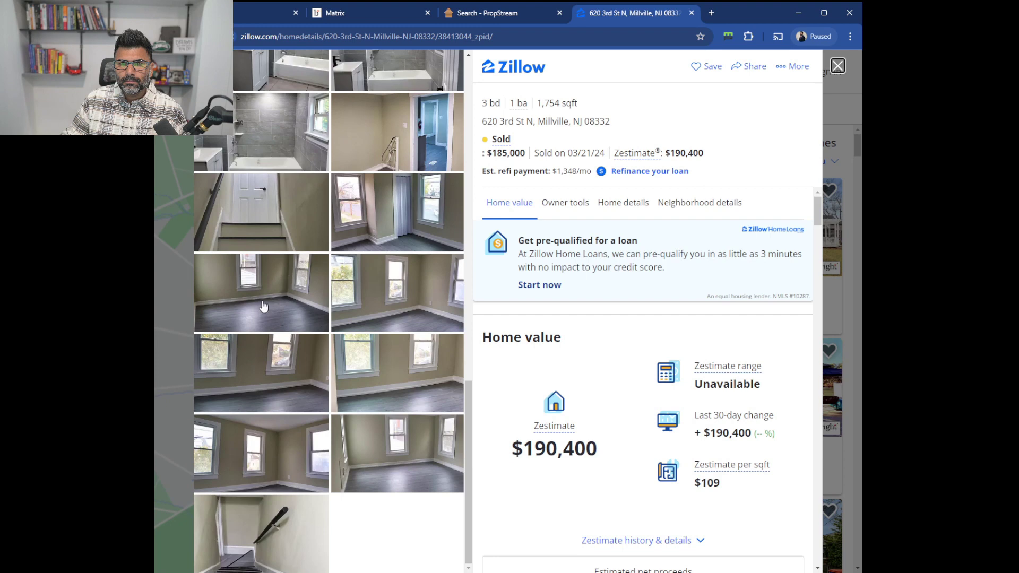
scroll(395, 229, "up", 2)
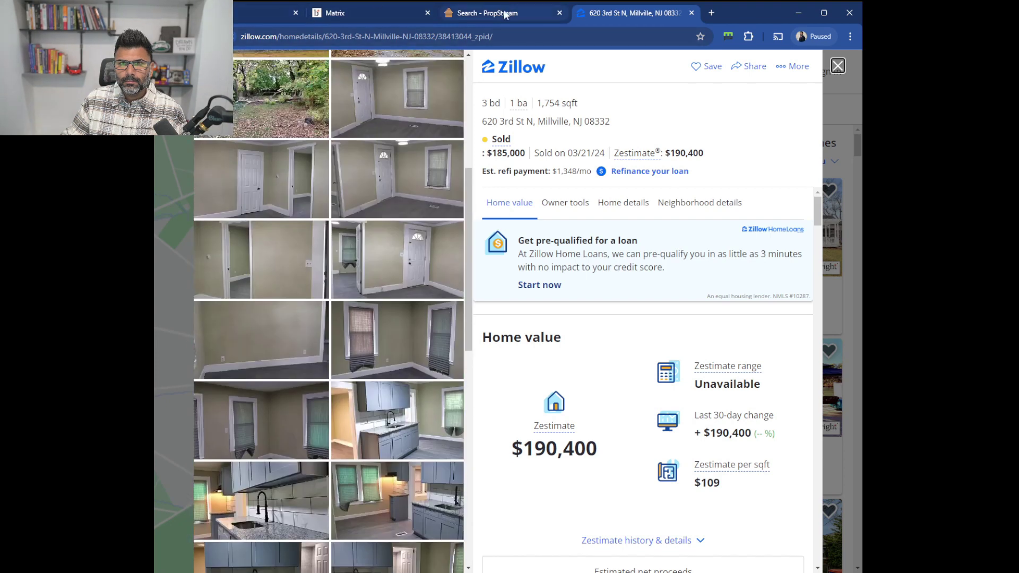
Glance over the Bright MLS record and monday.com board, then go back to PropStream comparables.
left_click(378, 9)
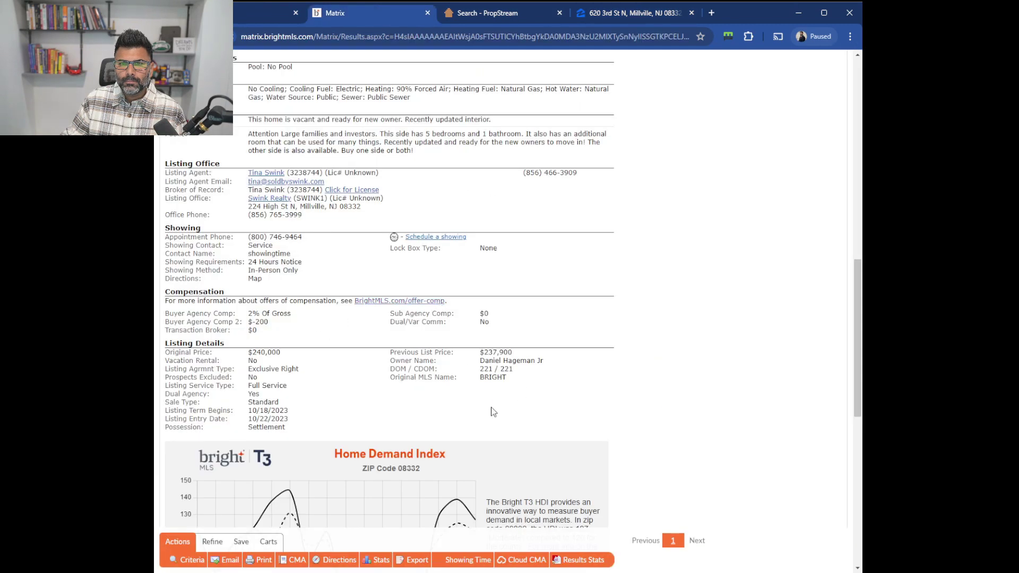
left_click(276, 13)
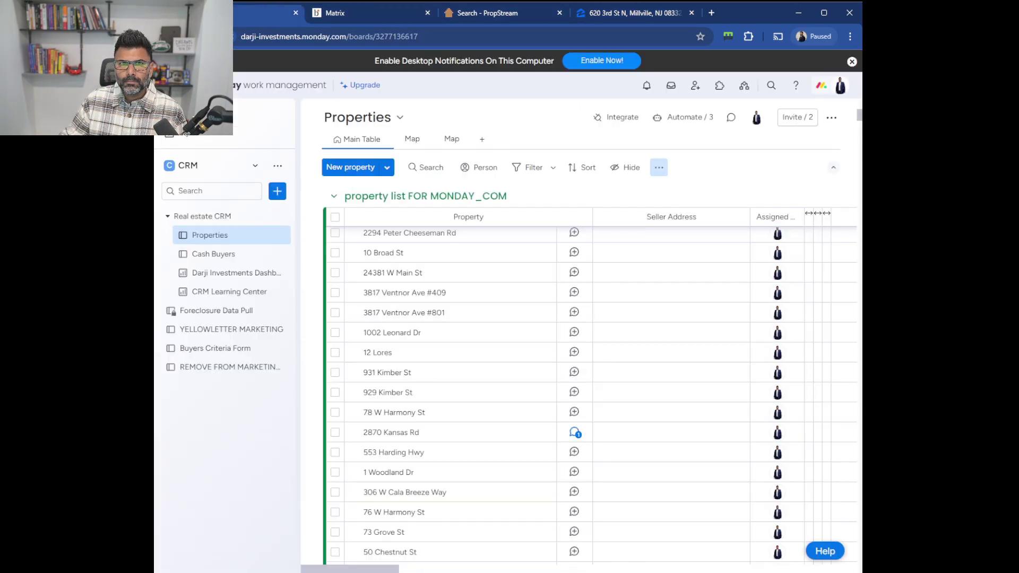
left_click(343, 11)
left_click(477, 11)
scroll(720, 196, "up", 3)
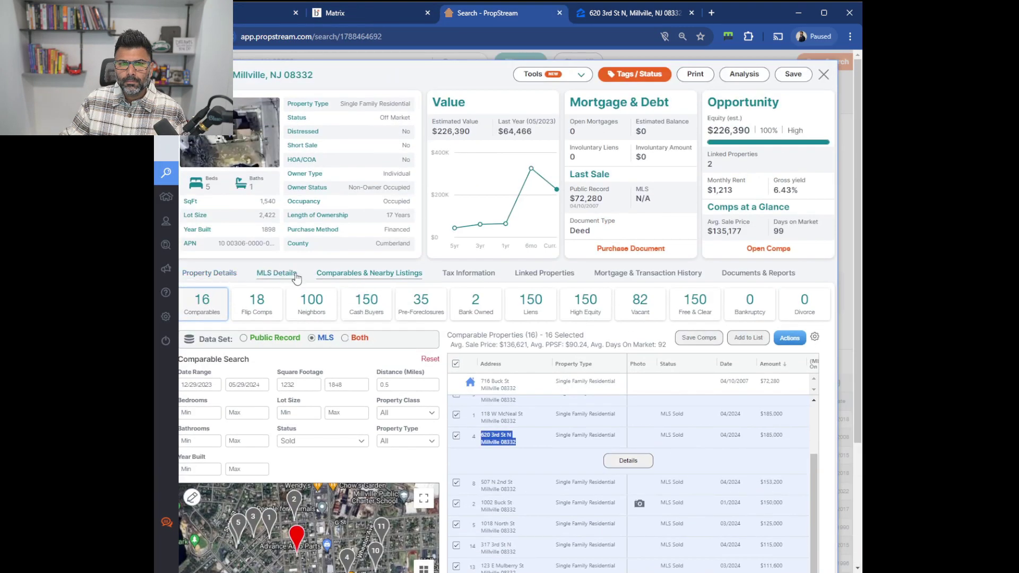
Review the property's mortgage and transaction history and its details sections.
left_click(650, 275)
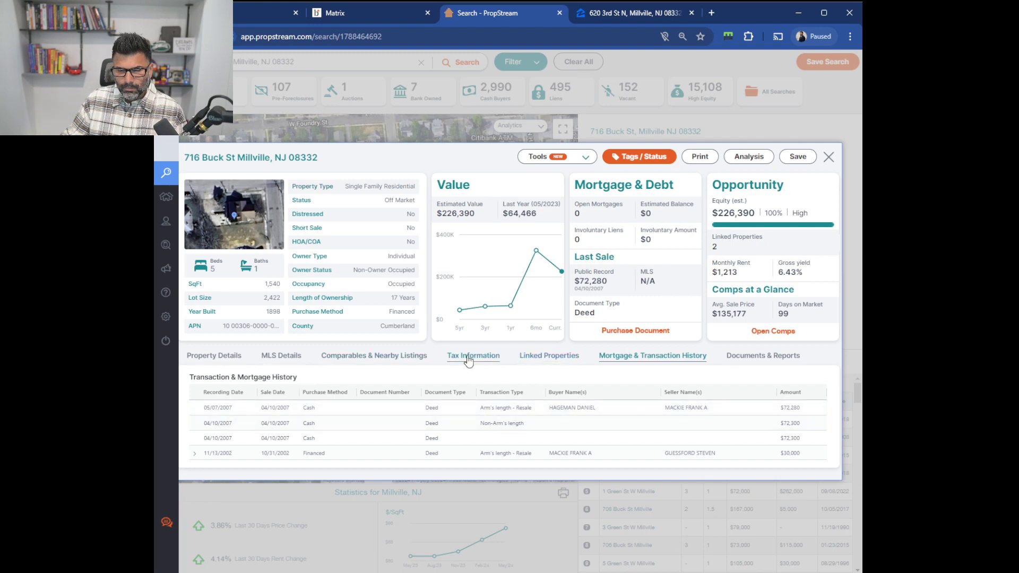
left_click(210, 364)
scroll(432, 366, "down", 5)
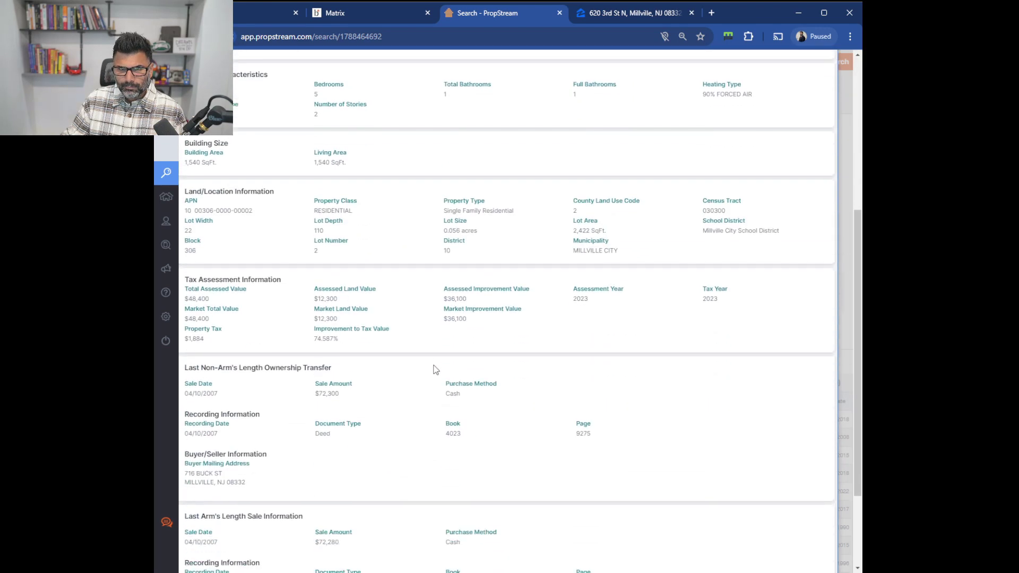
scroll(436, 369, "up", 5)
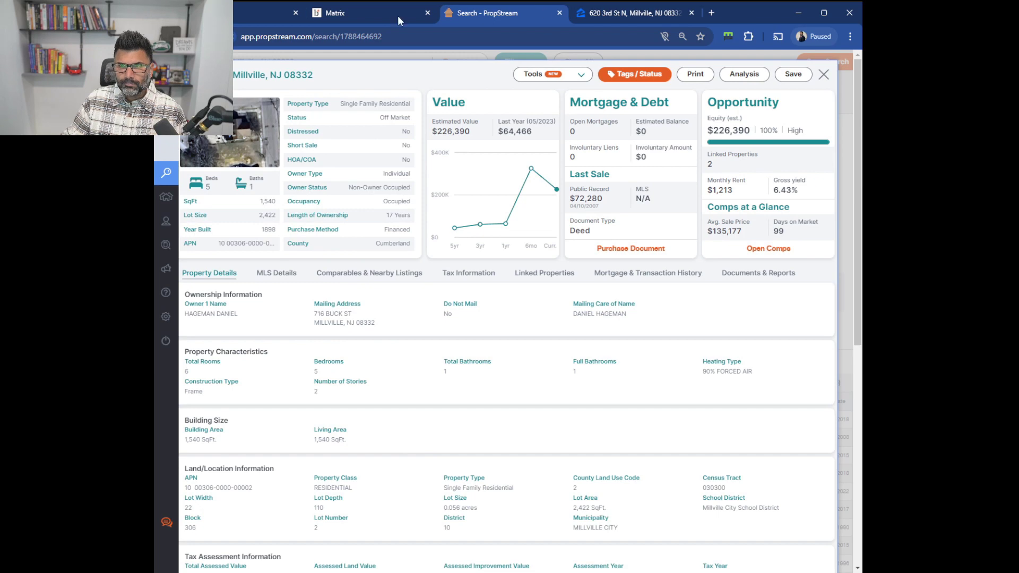
Show the comparables and scroll over to Days On Market, Beds, Baths and SqFt.
left_click(356, 281)
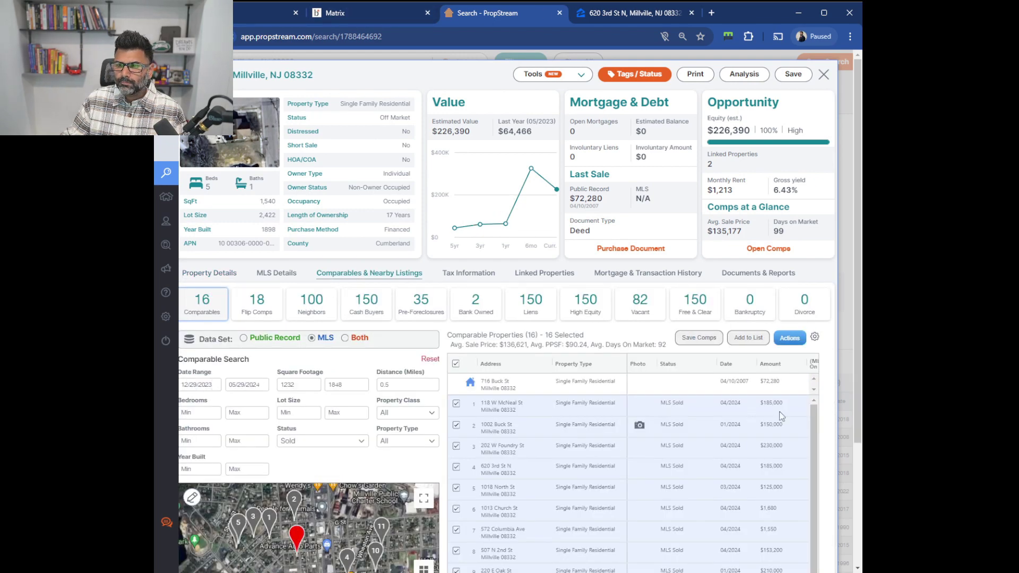
scroll(749, 410, "down", 3)
left_click_drag(697, 501, 713, 497)
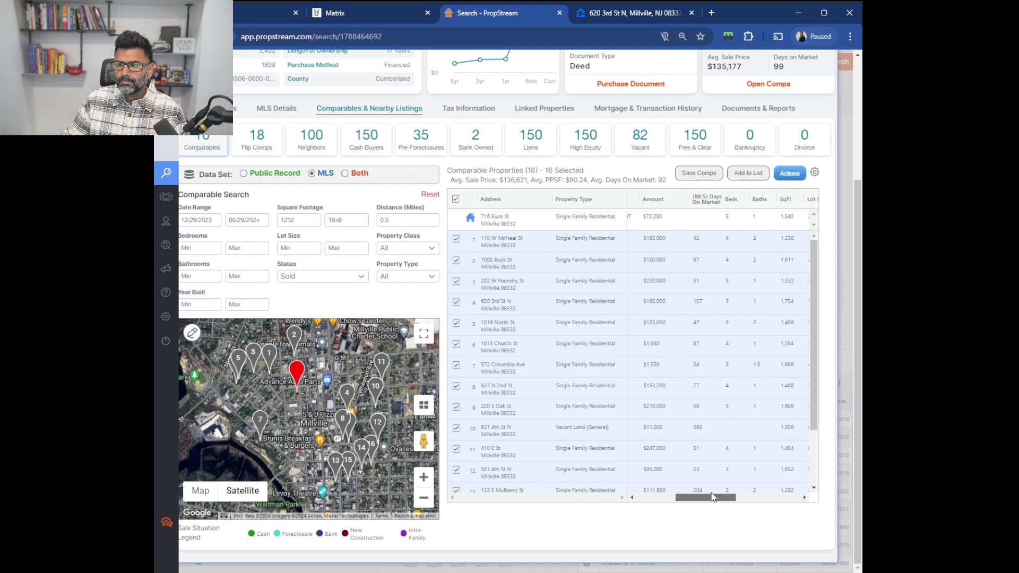
left_click_drag(713, 498, 712, 497)
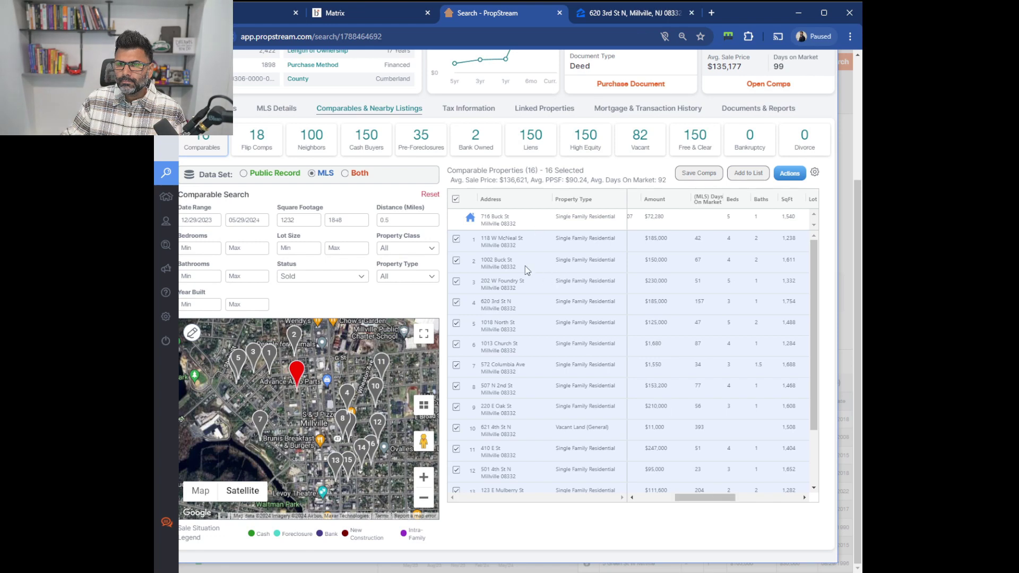
triple_click(489, 264)
key("ctrl+c")
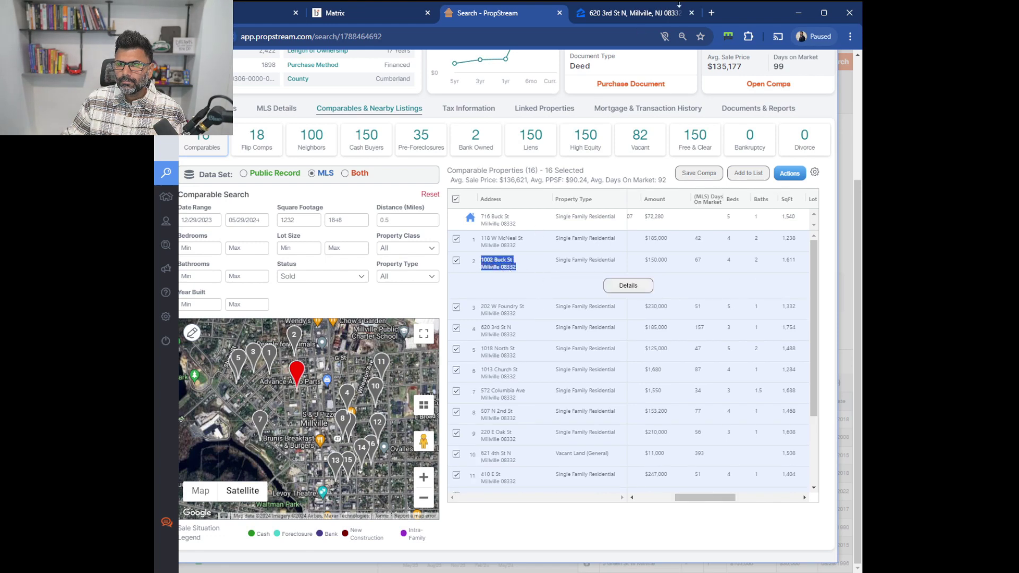
left_click(679, 7)
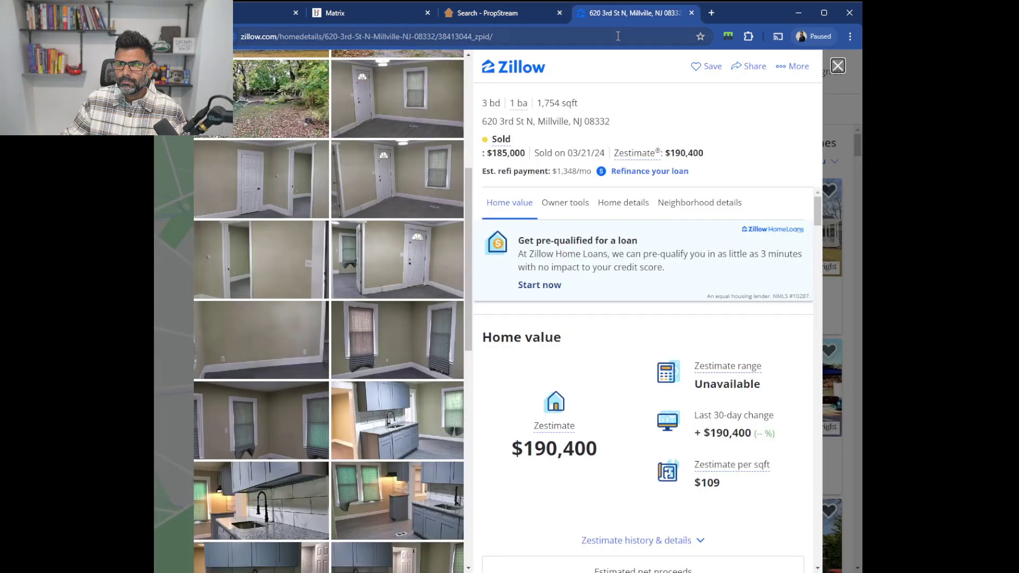
left_click(711, 13)
key("ctrl+v")
key("Return")
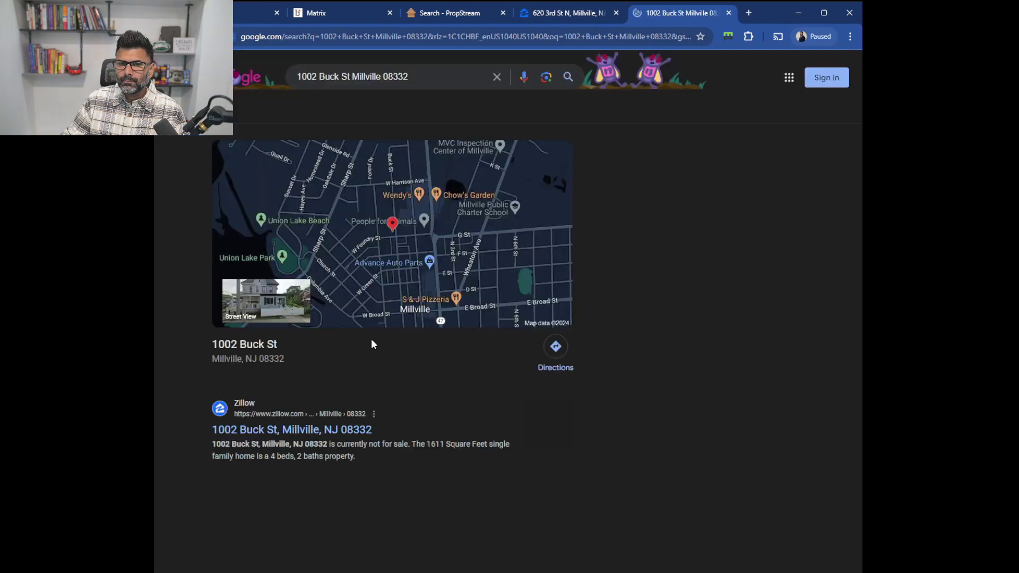
left_click(286, 430)
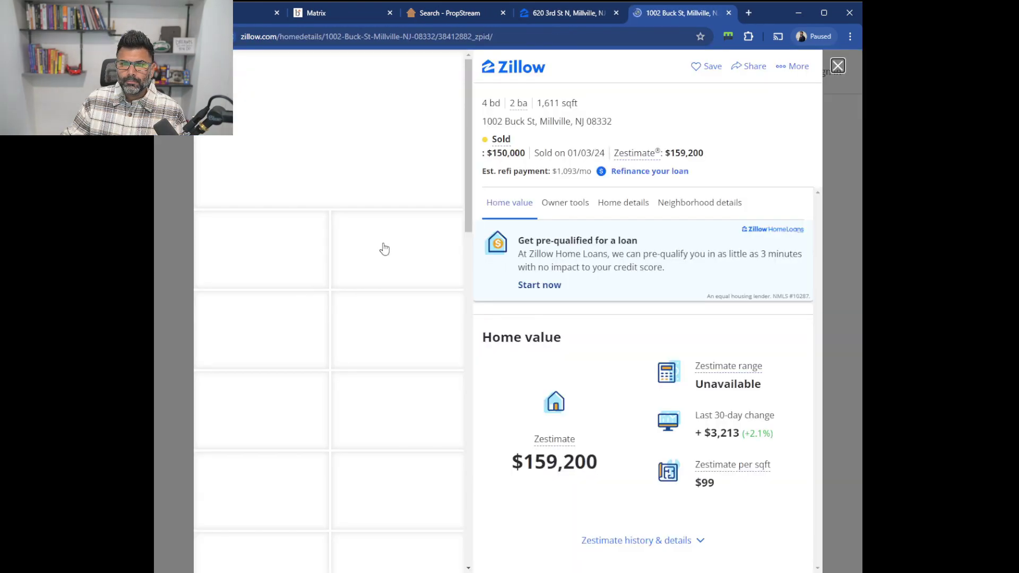
scroll(371, 248, "down", 5)
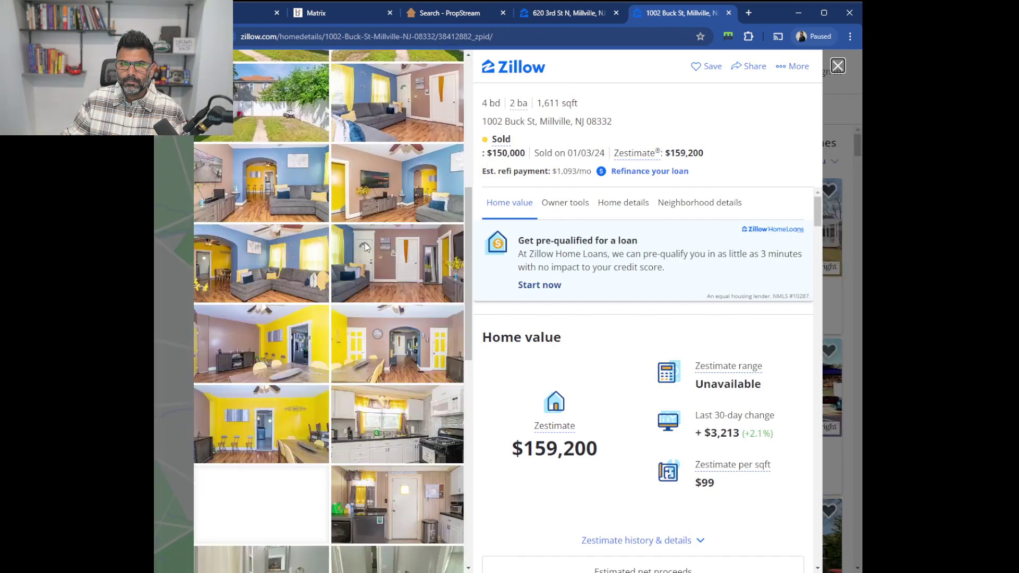
scroll(364, 246, "down", 6)
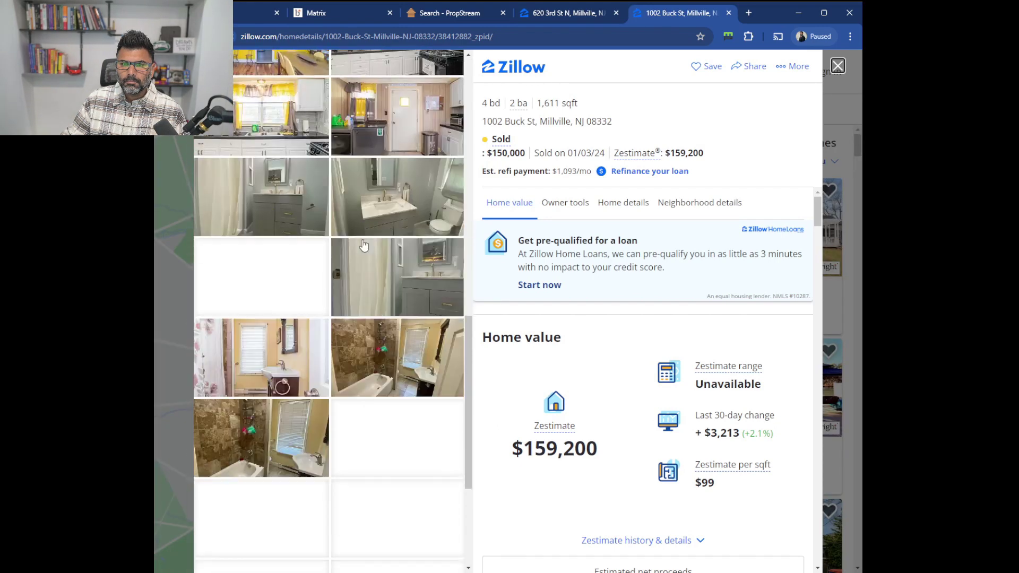
scroll(364, 245, "down", 3)
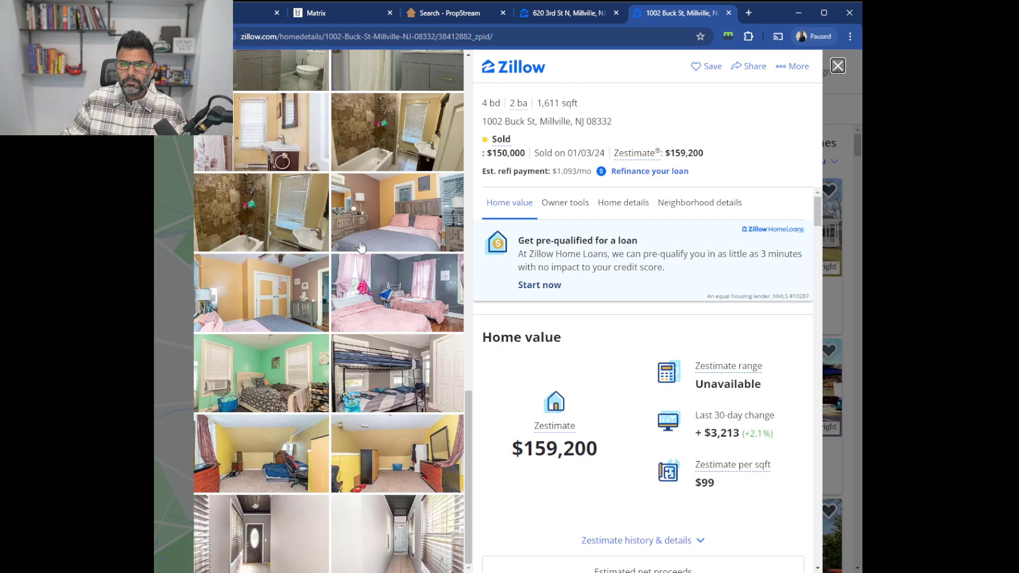
left_click(336, 15)
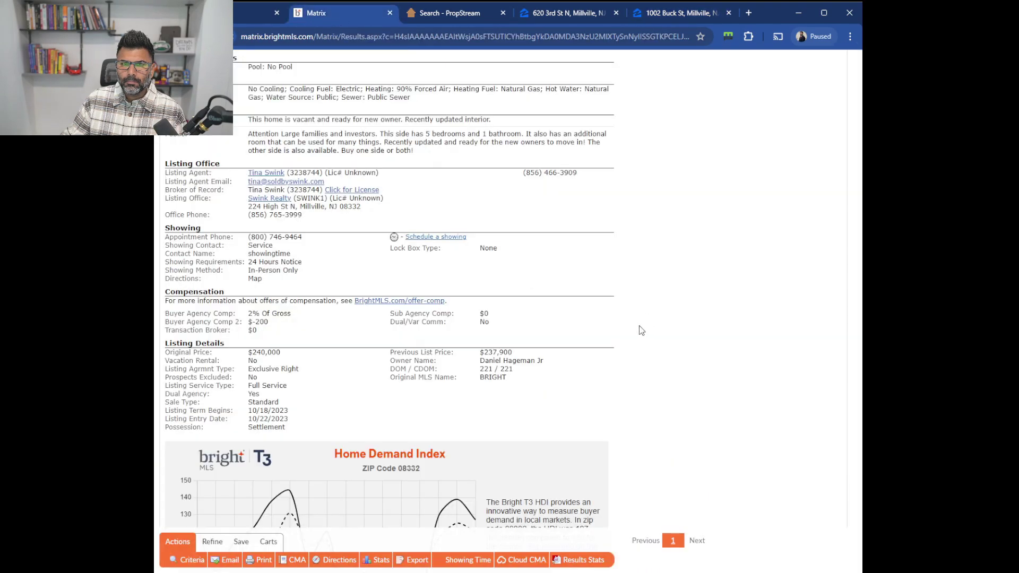
scroll(638, 347, "up", 7)
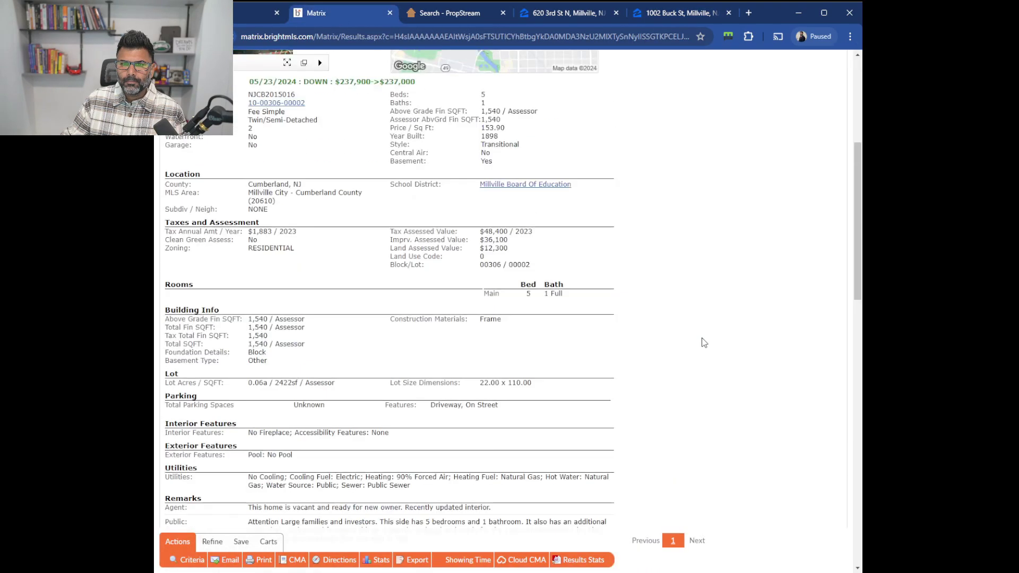
left_click(430, 15)
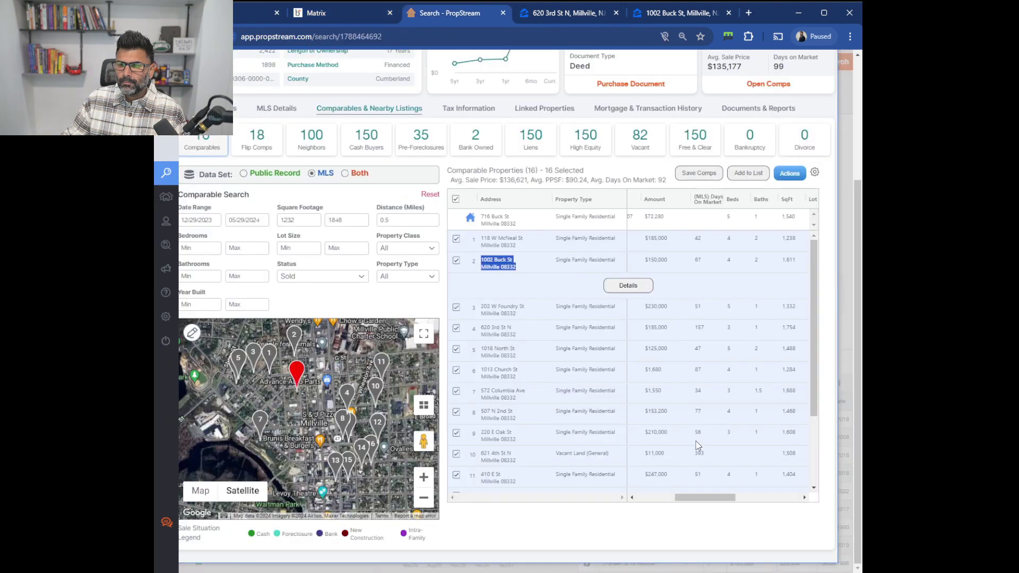
left_click_drag(701, 495, 675, 495)
scroll(714, 324, "down", 2)
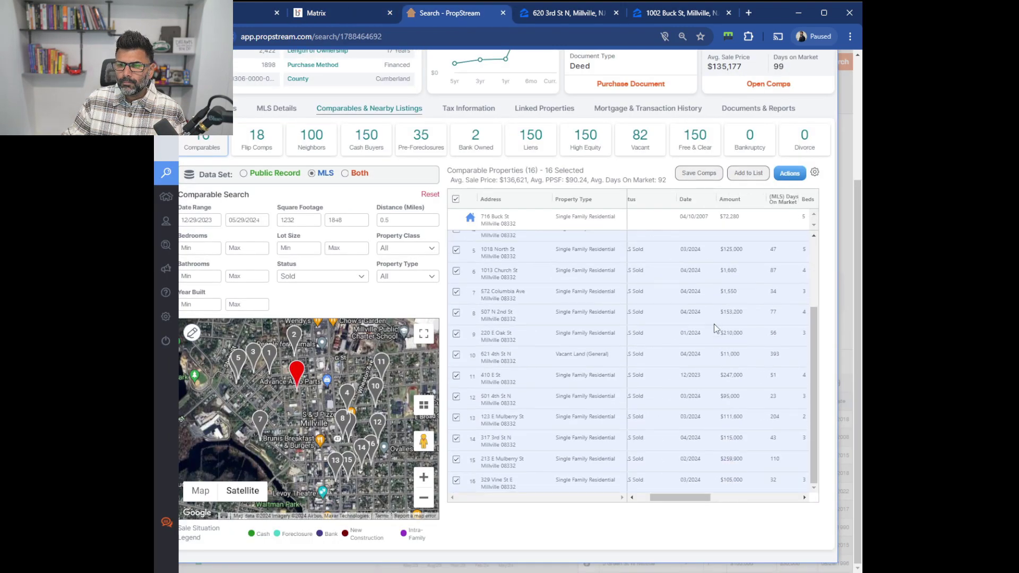
scroll(712, 321, "up", 2)
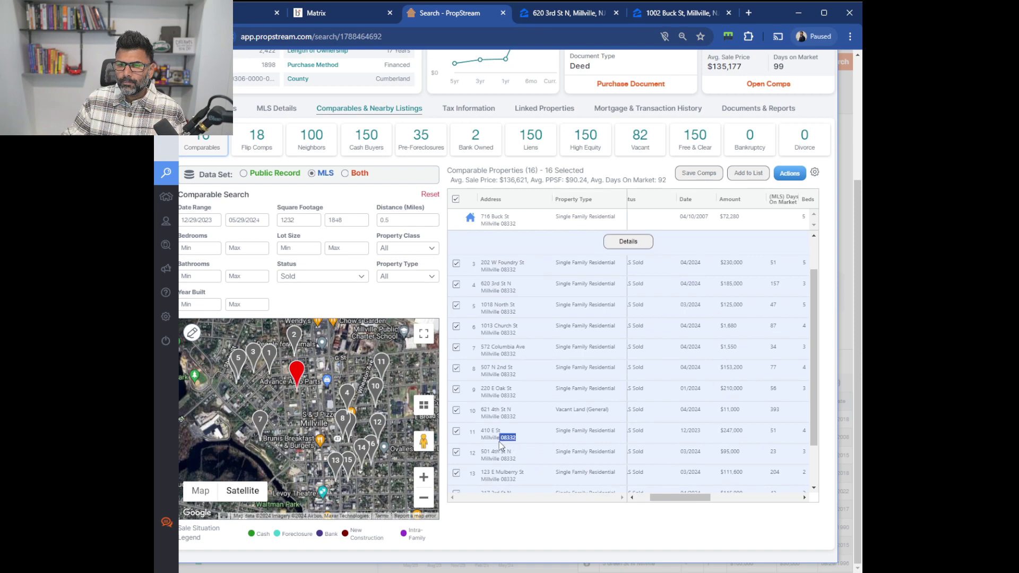
left_click(488, 434)
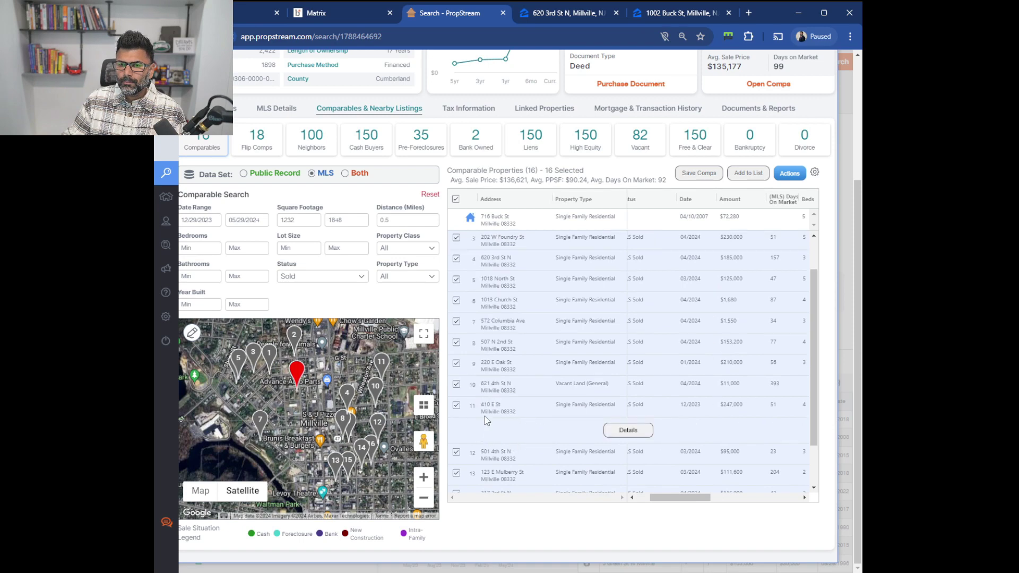
double_click(504, 412)
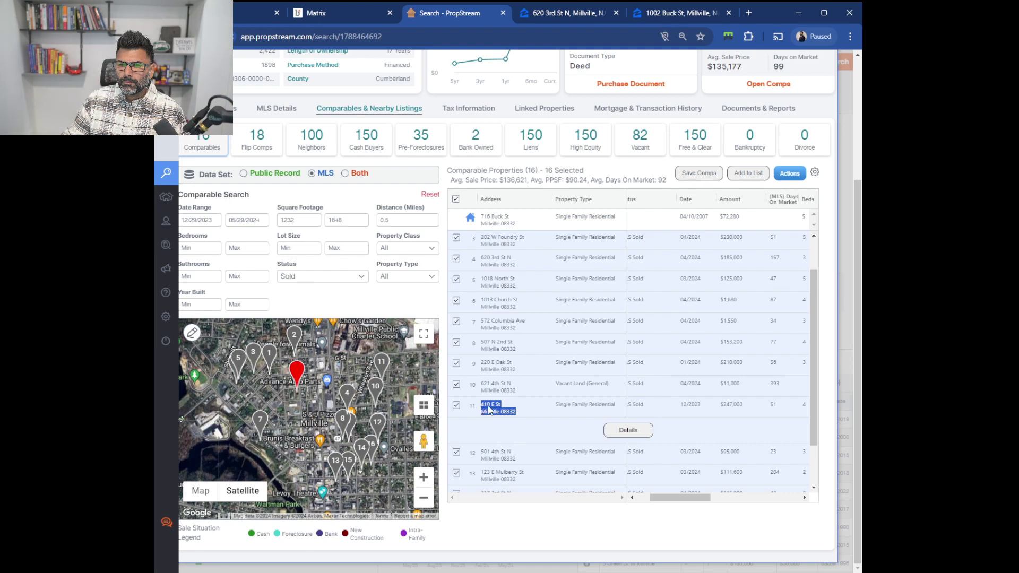
left_click(667, 12)
left_click(748, 13)
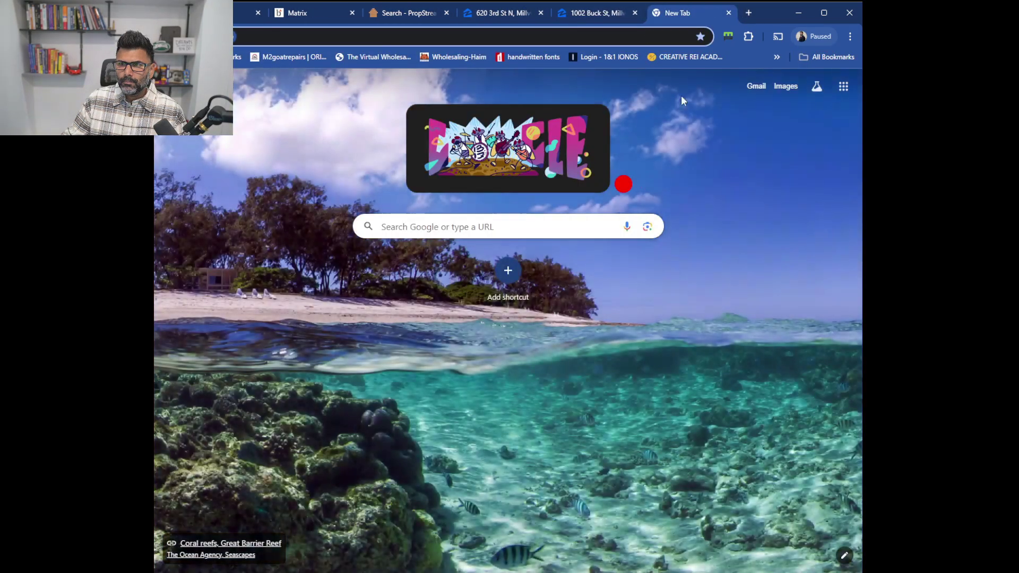
key("Return")
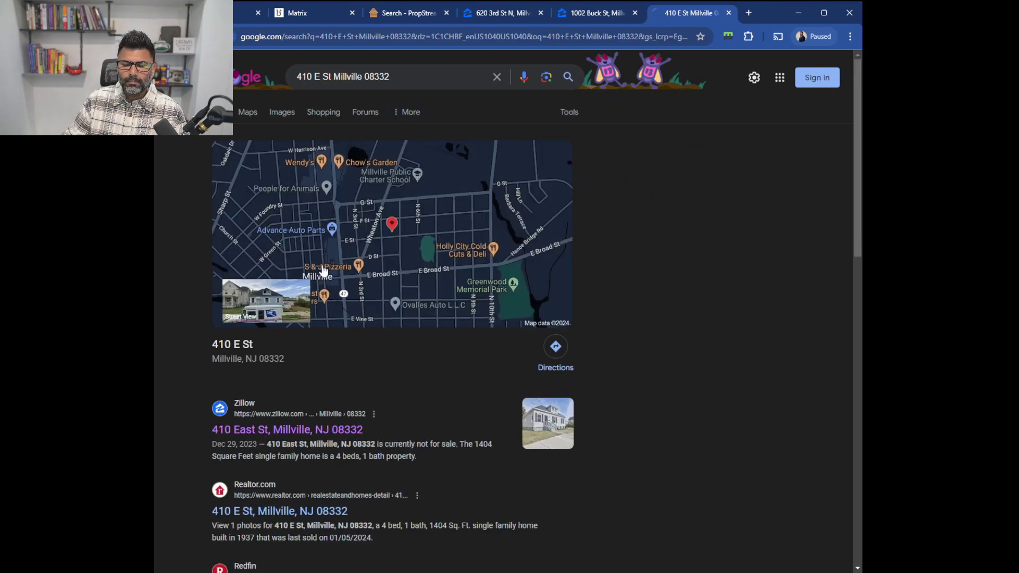
scroll(334, 266, "down", 5)
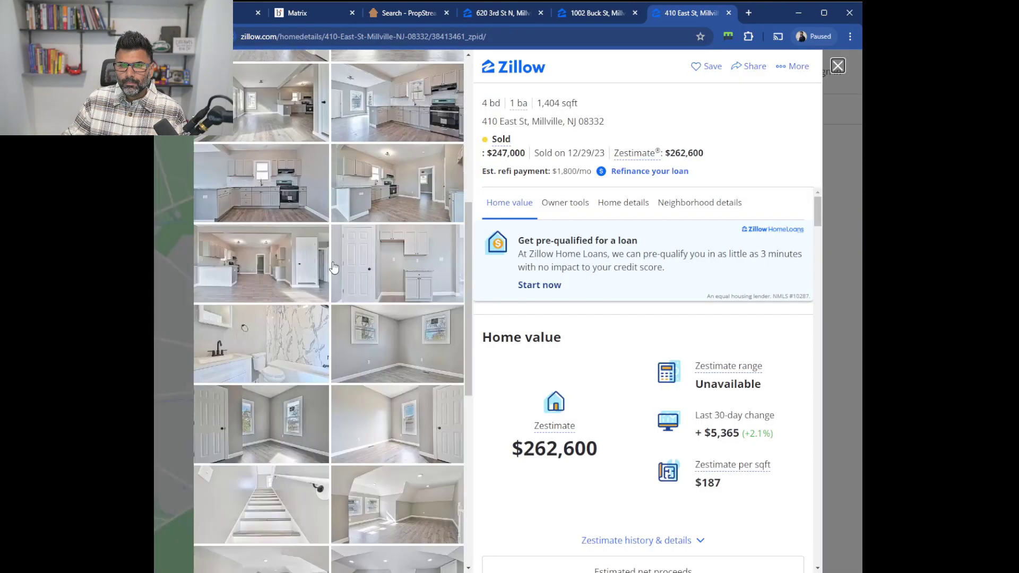
scroll(333, 267, "down", 5)
scroll(333, 267, "up", 8)
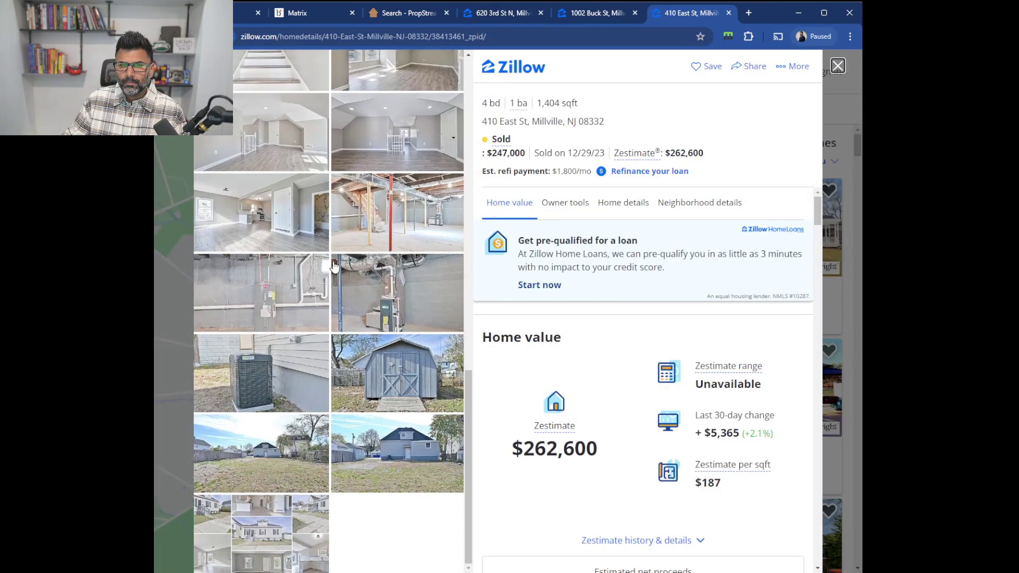
left_click(577, 14)
left_click(379, 16)
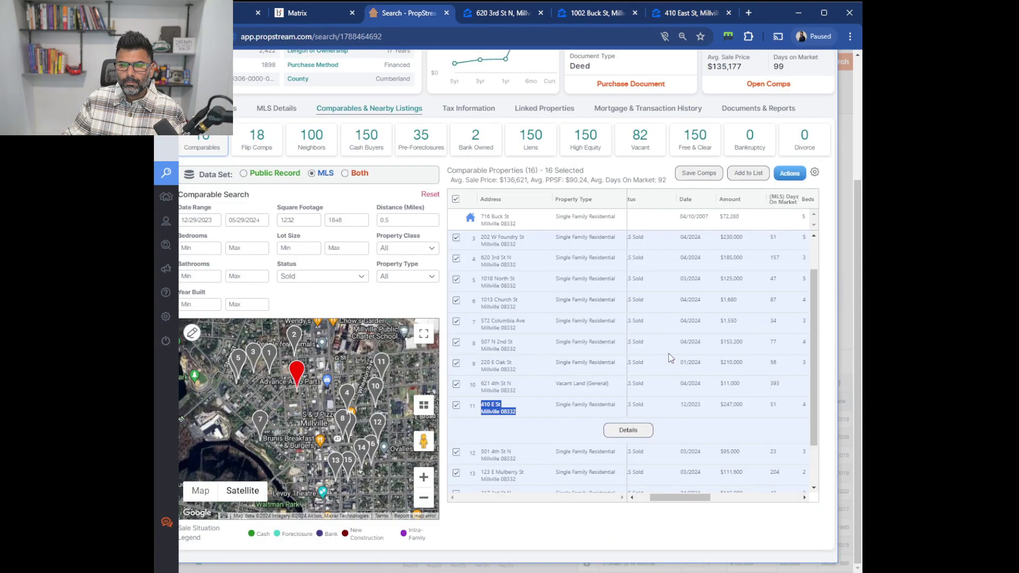
scroll(669, 359, "up", 1)
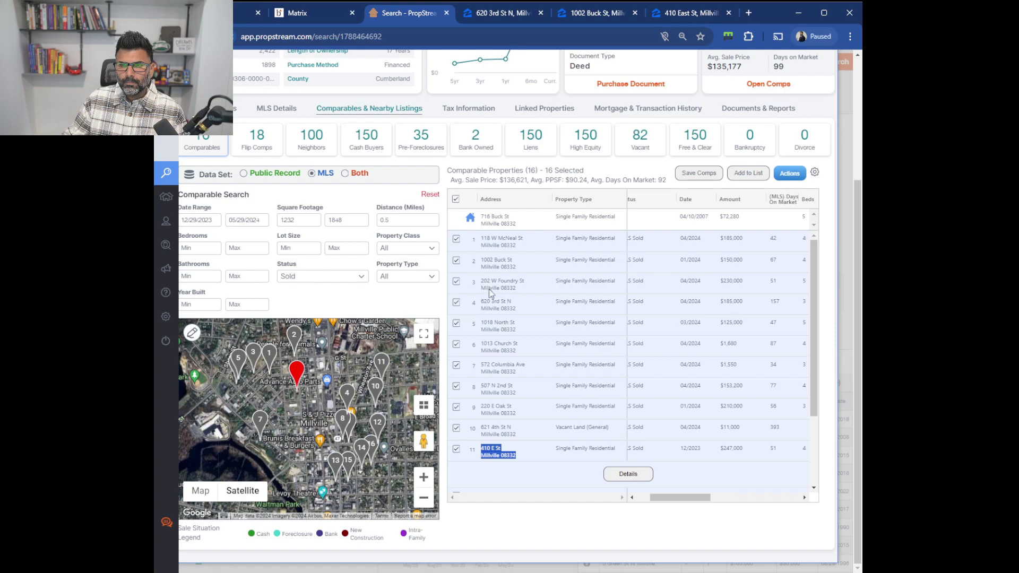
key("ctrl+Page_Up")
scroll(655, 417, "up", 5)
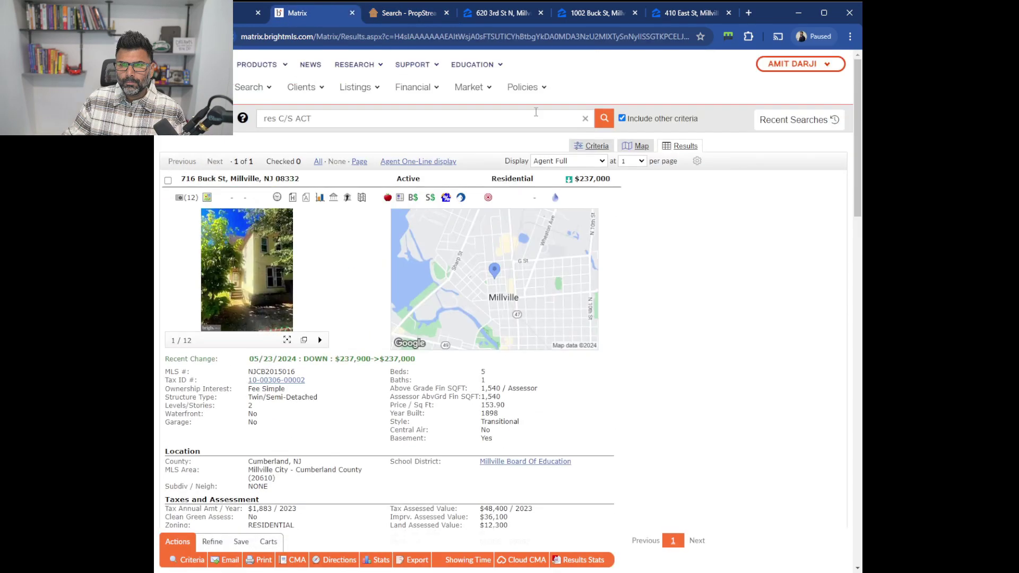
scroll(370, 317, "down", 5)
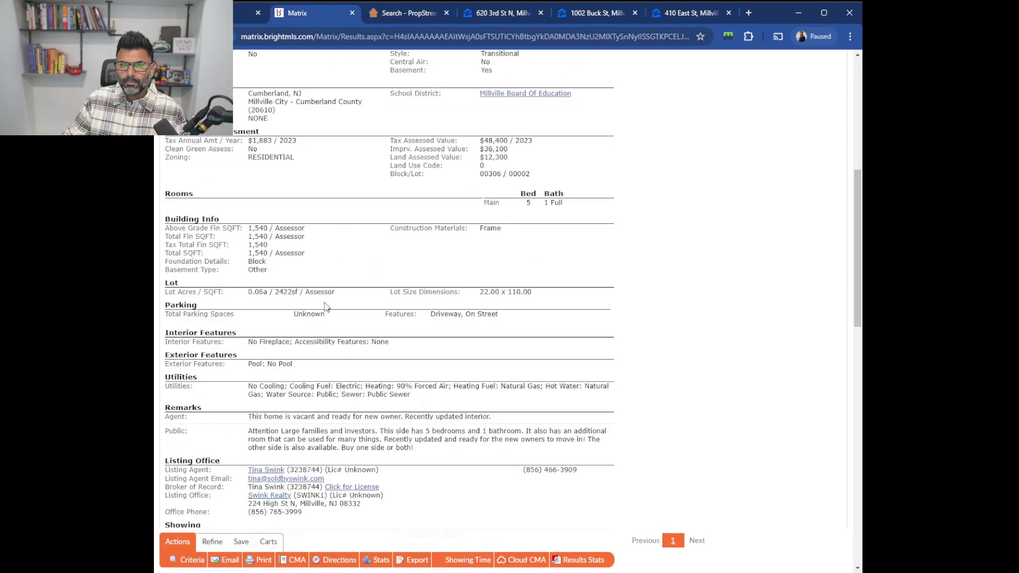
scroll(321, 196, "up", 2)
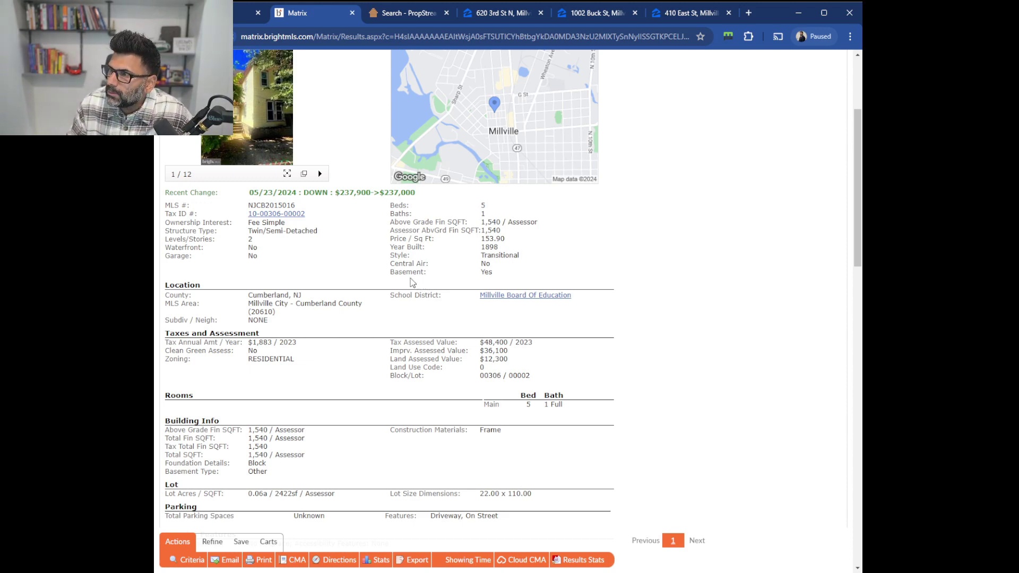
scroll(393, 407, "down", 5)
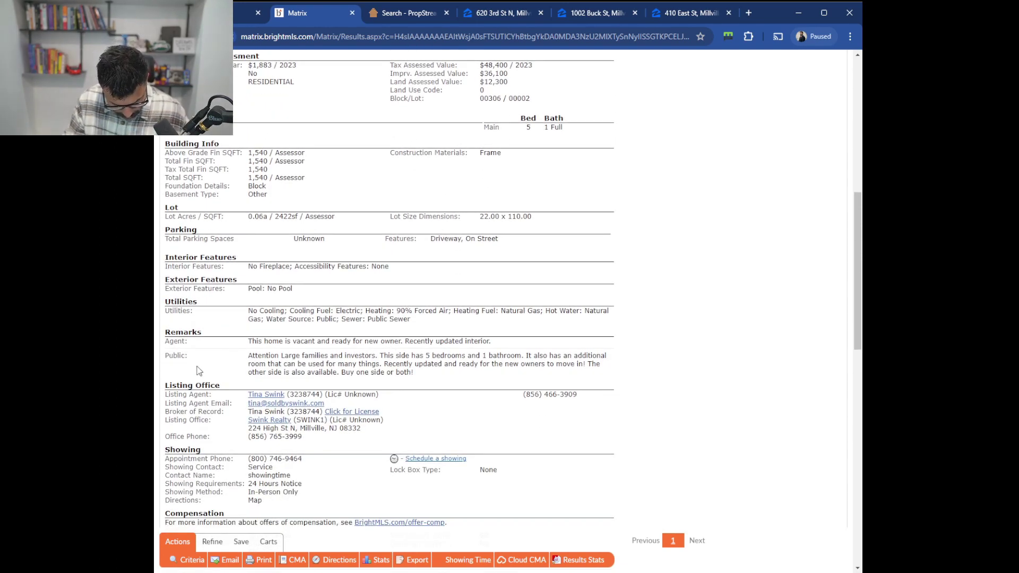
Open the listing agent's contact popup from the Listing Office section.
left_click(268, 395)
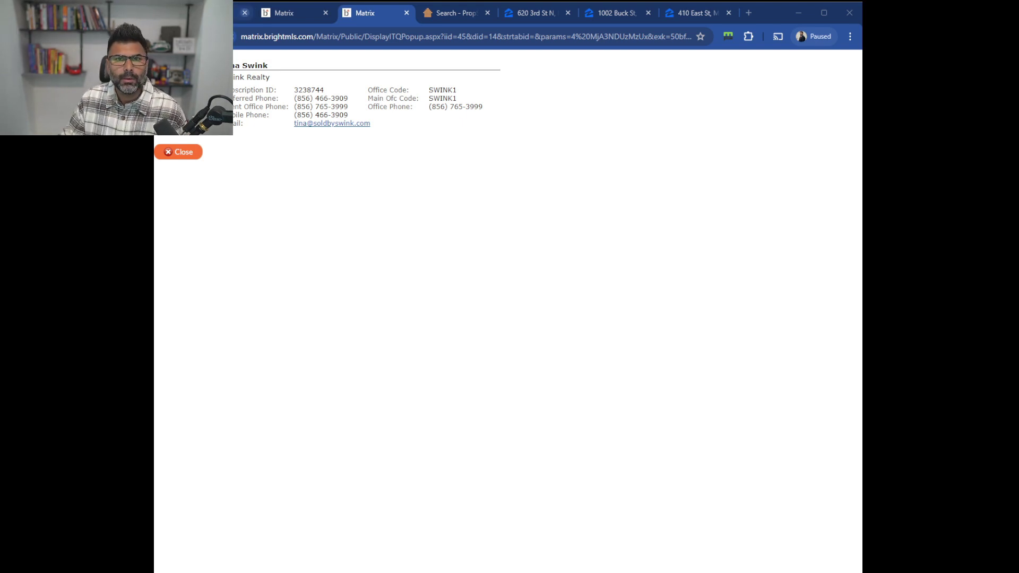
left_click(223, 12)
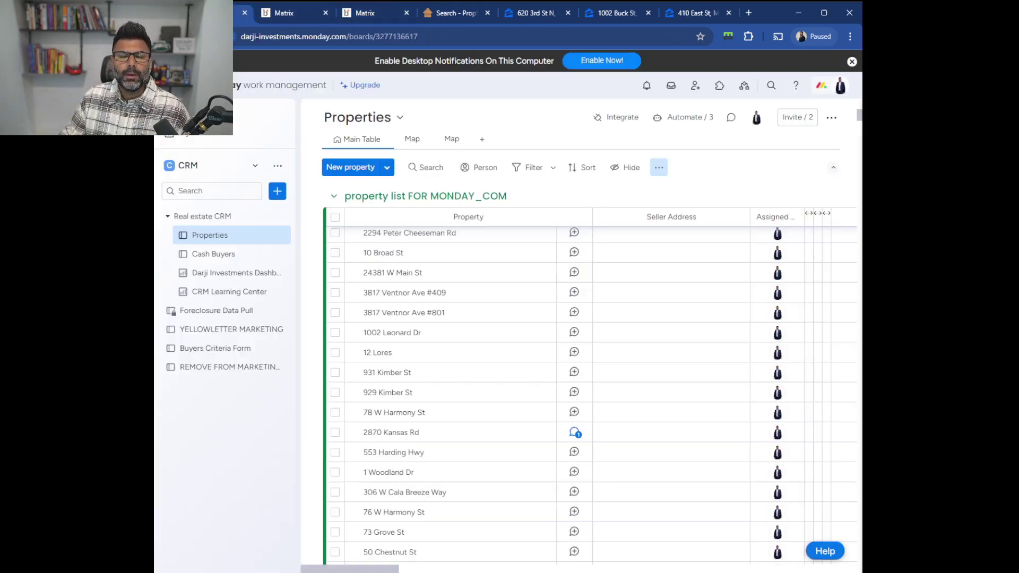
left_click(417, 179)
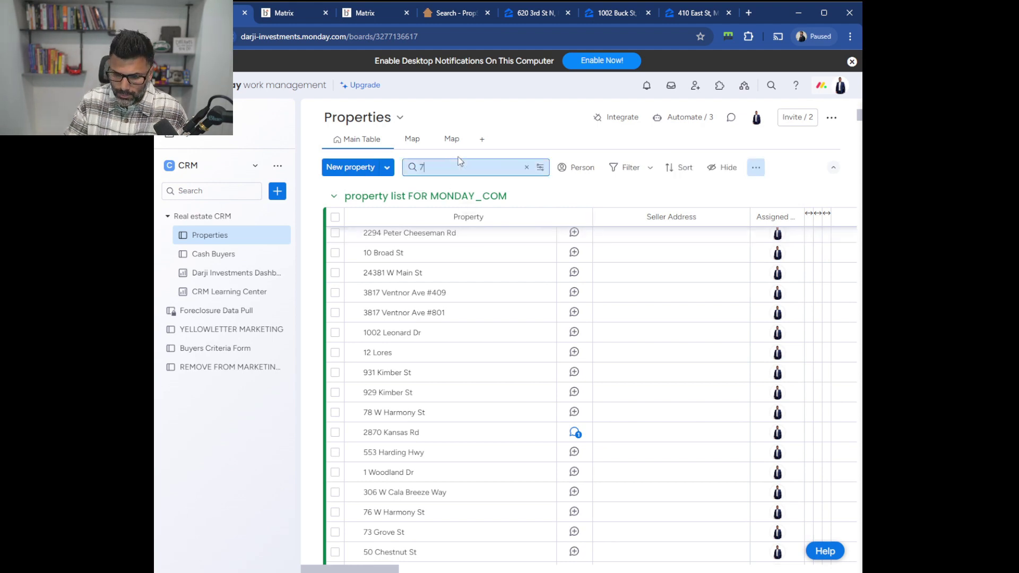
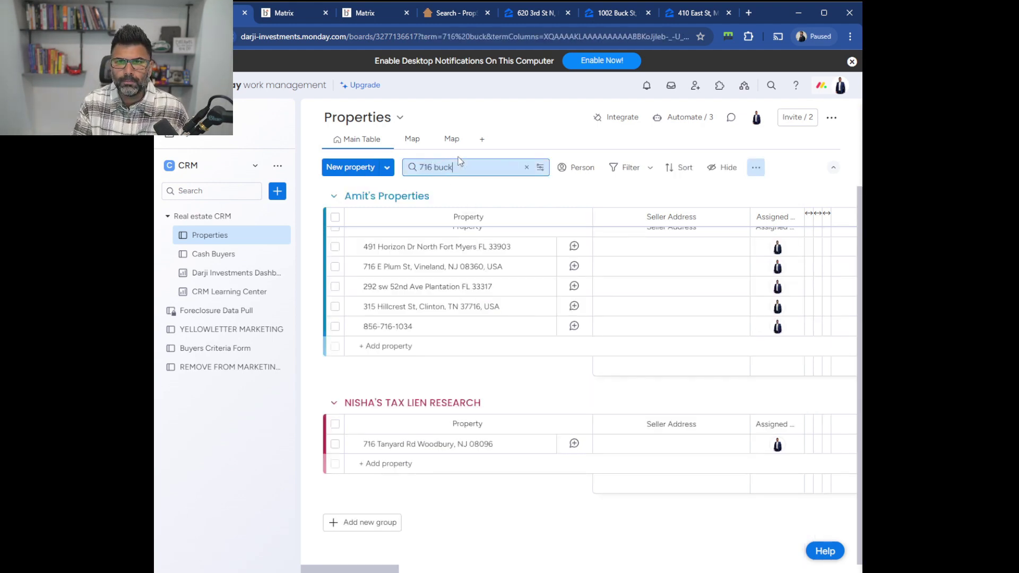
left_click(574, 234)
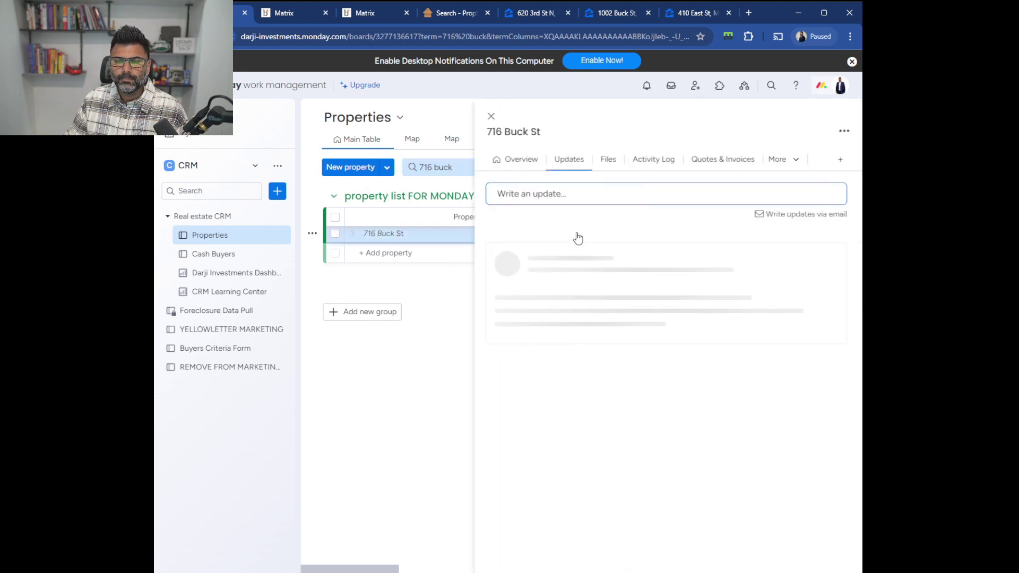
left_click(604, 194)
type("ad 5/")
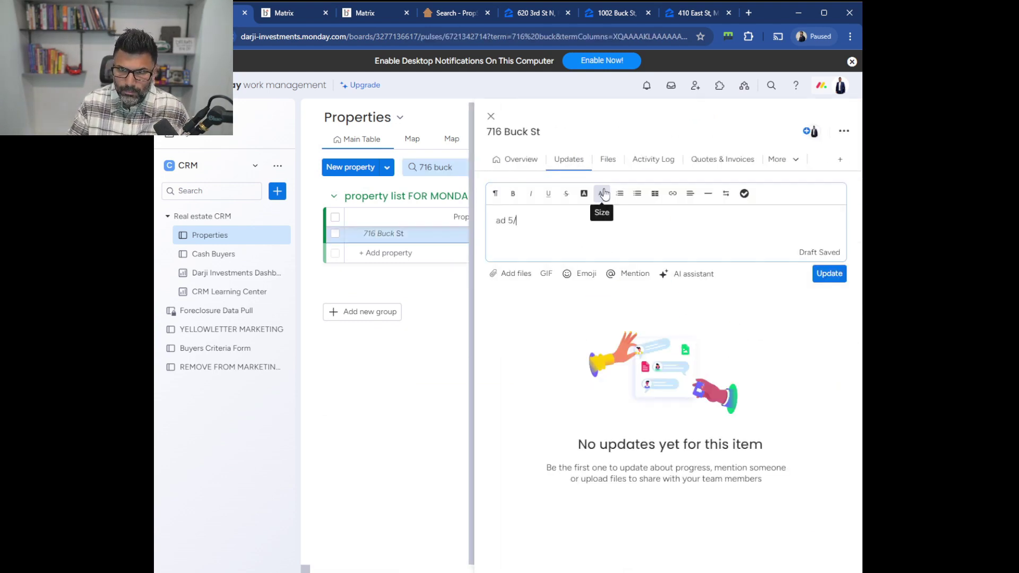
type("29/2024")
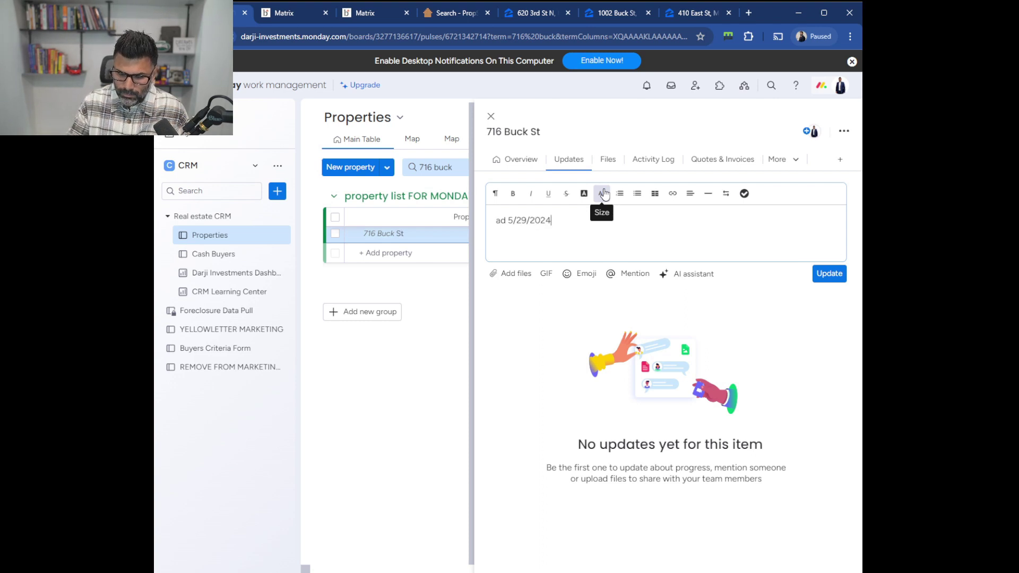
type(": ")
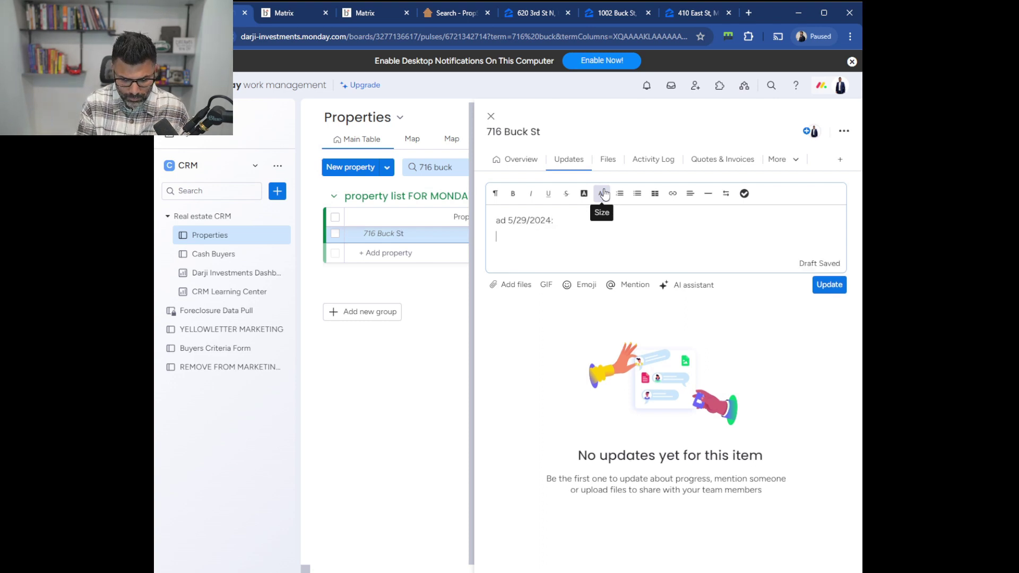
type("called and ")
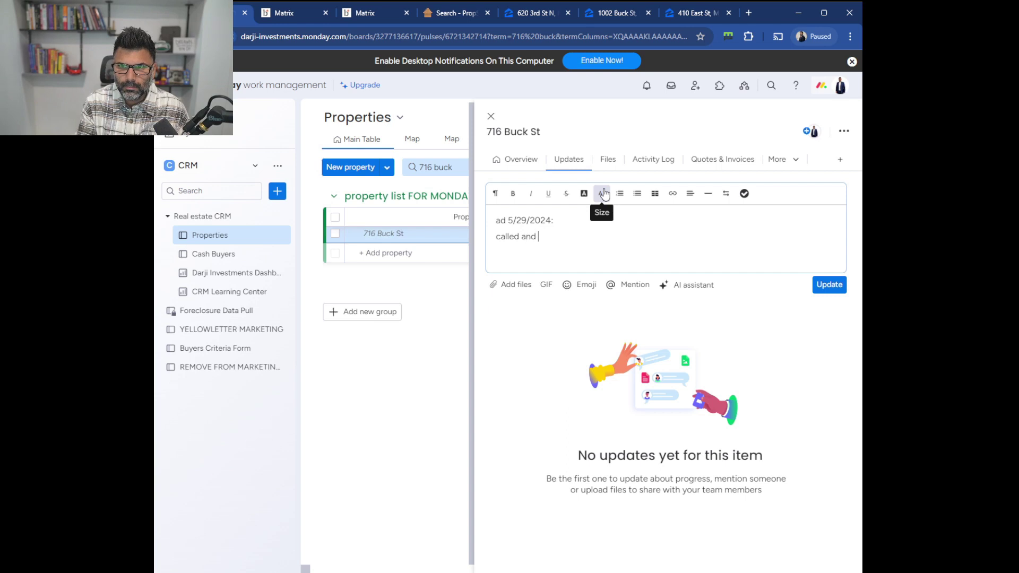
type("sent sms.")
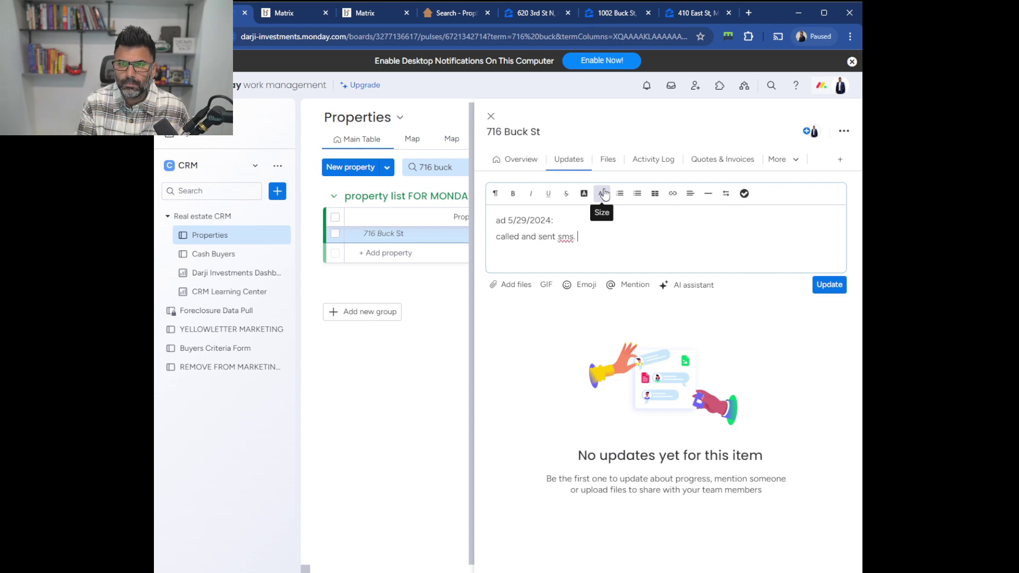
left_click_drag(587, 239, 483, 215)
key("ctrl+c")
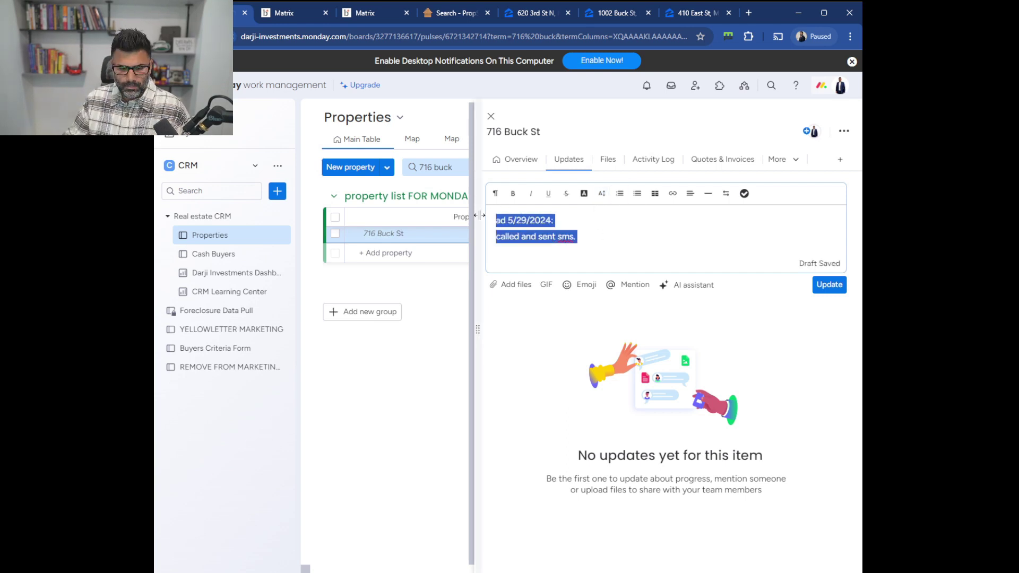
left_click(825, 285)
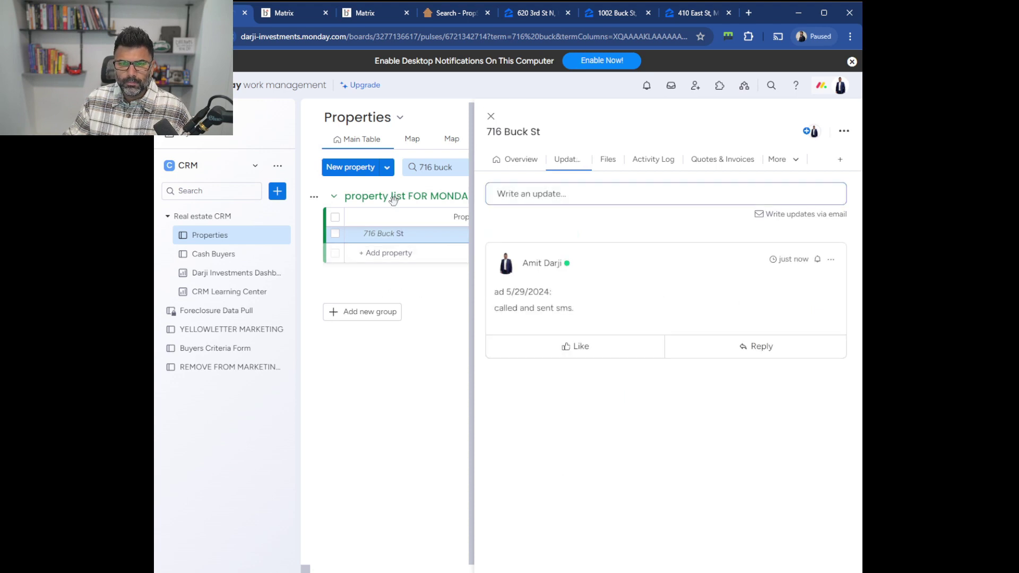
left_click(432, 167)
key("BackSpace")
type("8")
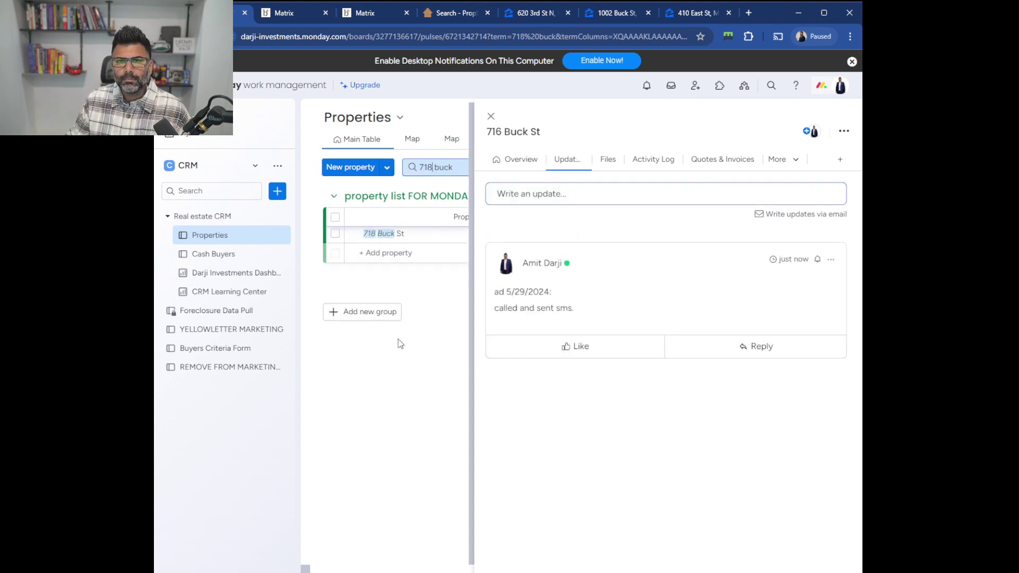
left_click(431, 237)
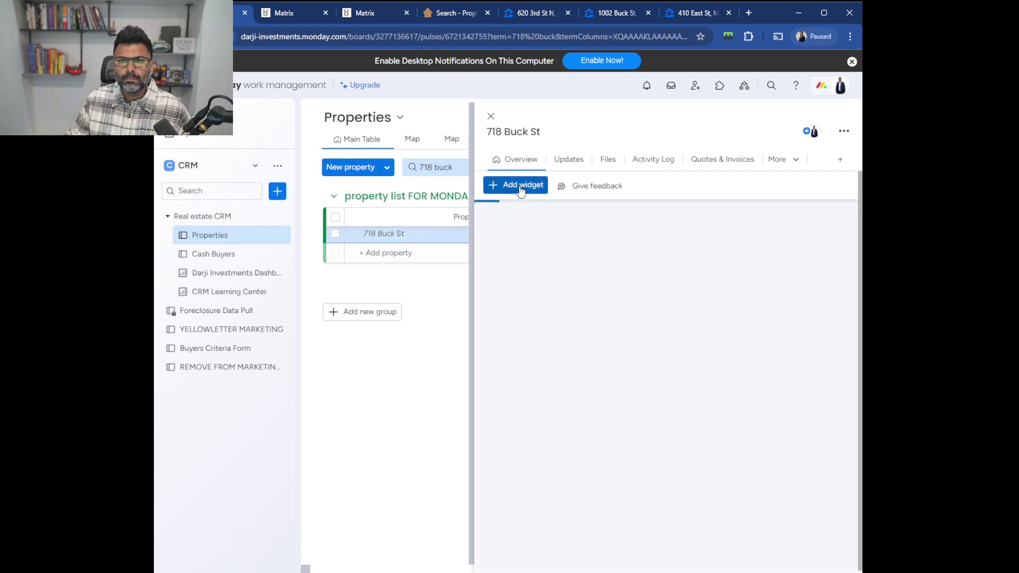
left_click(568, 161)
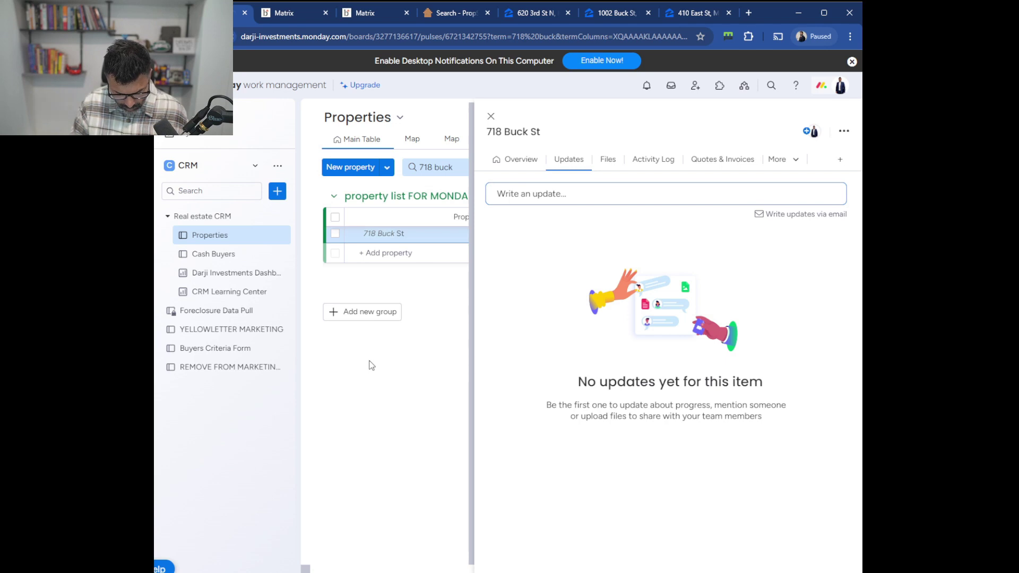
left_click(509, 195)
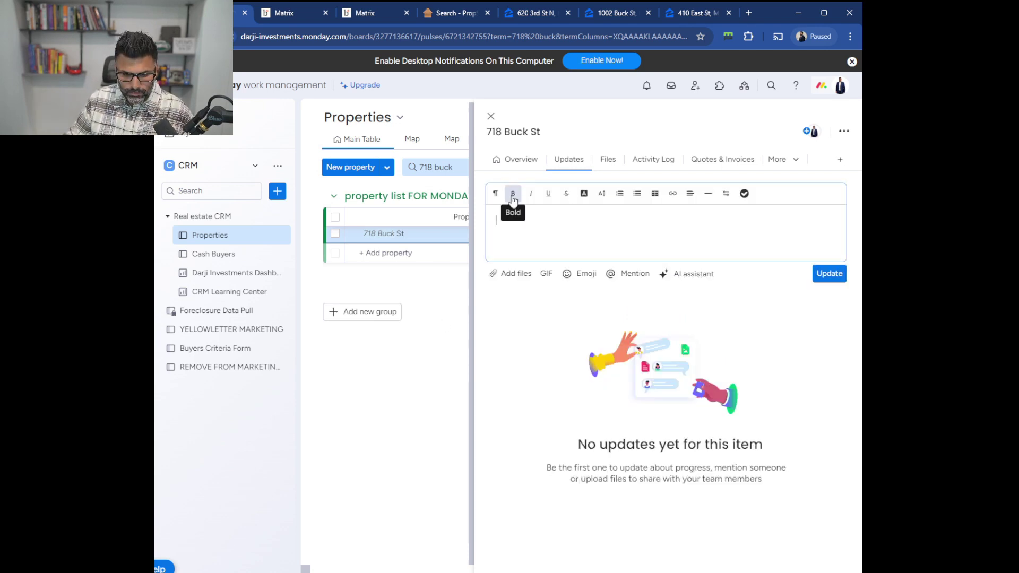
key("ctrl+v")
left_click(828, 274)
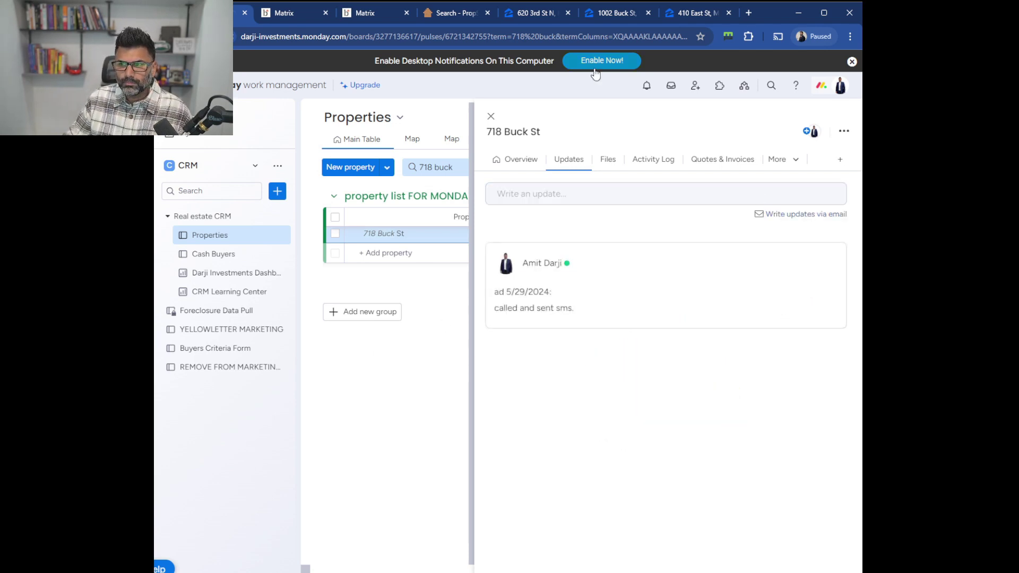
left_click(490, 117)
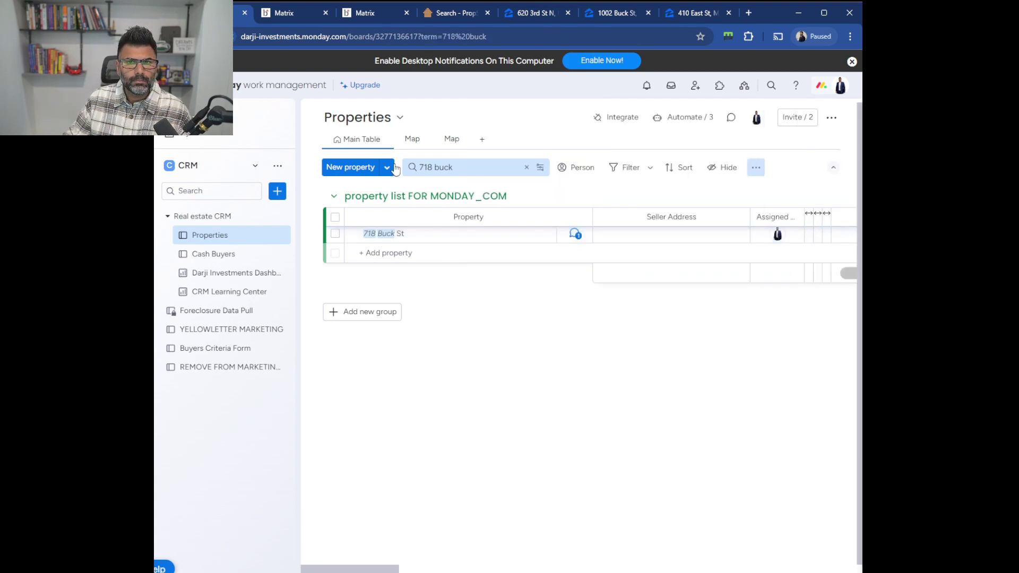
left_click(526, 168)
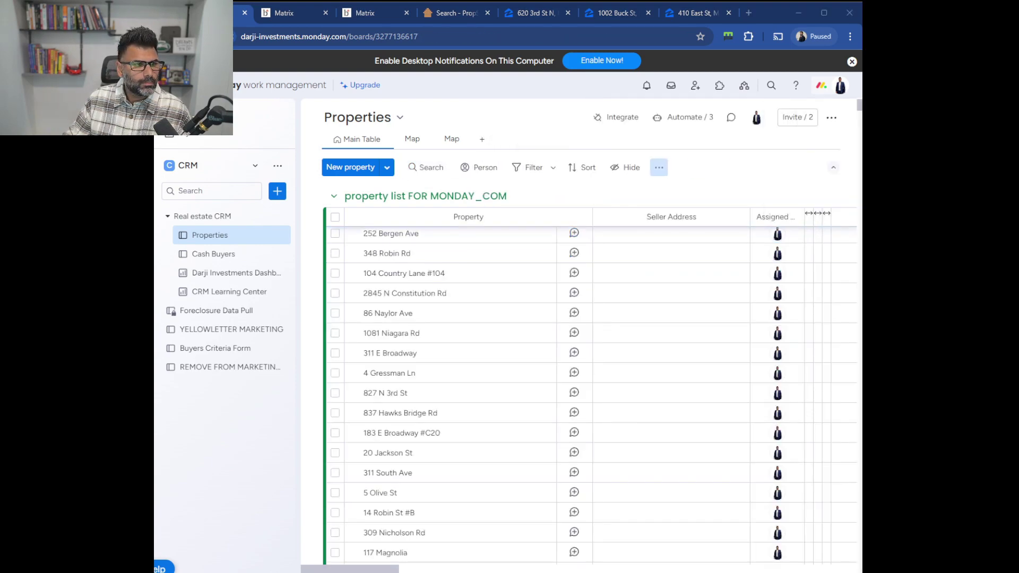
Close the extra Matrix agent page and start a new Residential sale search.
left_click(284, 13)
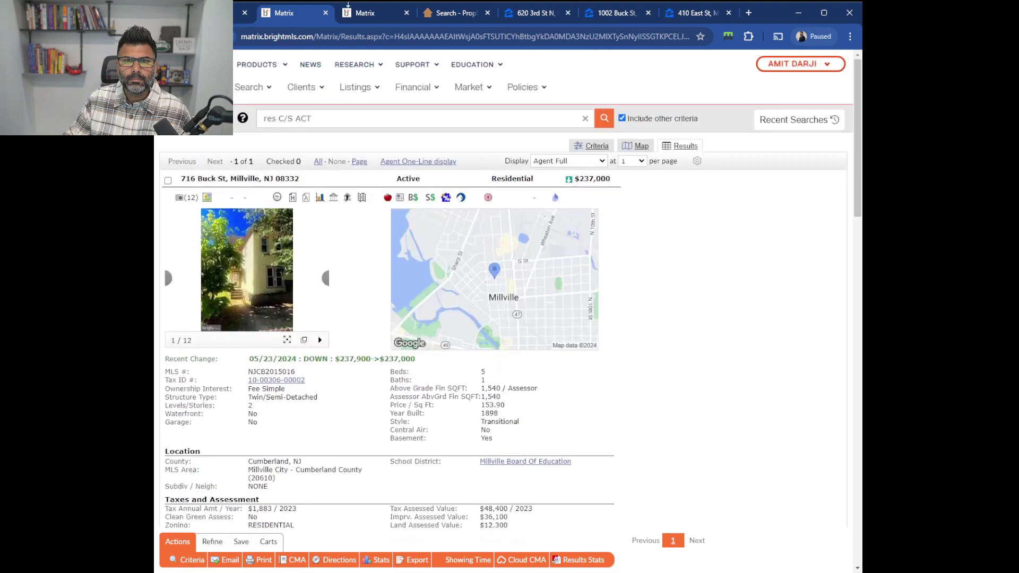
left_click(367, 14)
left_click(407, 13)
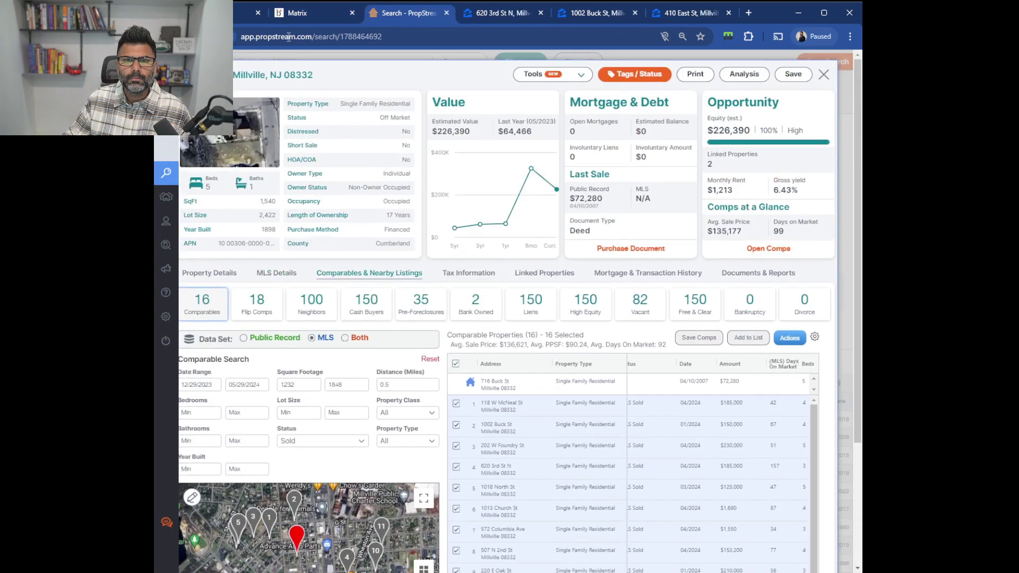
left_click(287, 13)
left_click(249, 87)
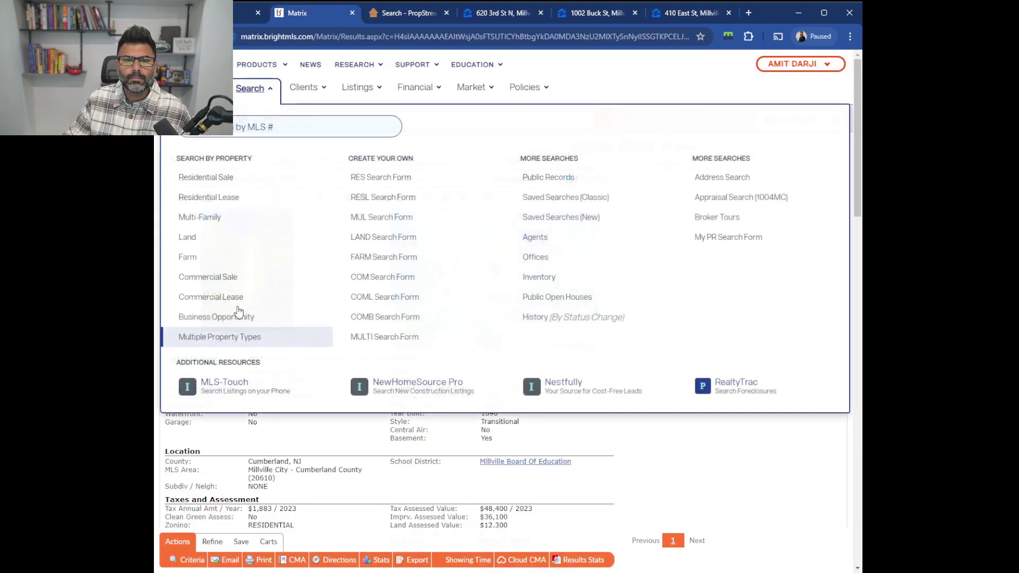
left_click(199, 220)
Enter street number 60, trying S, N and W direction prefixes before clearing it.
left_click(181, 381)
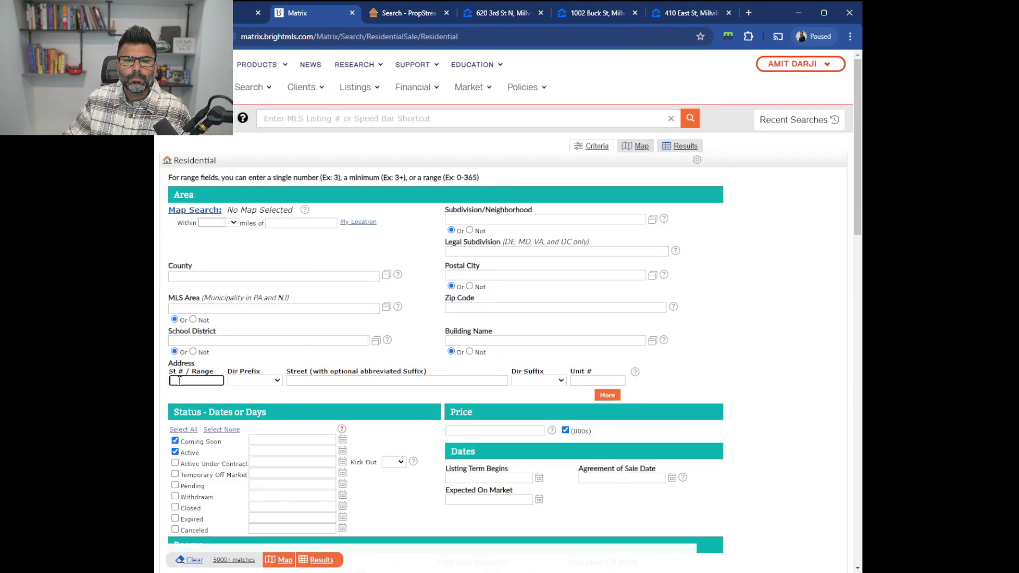
type("60")
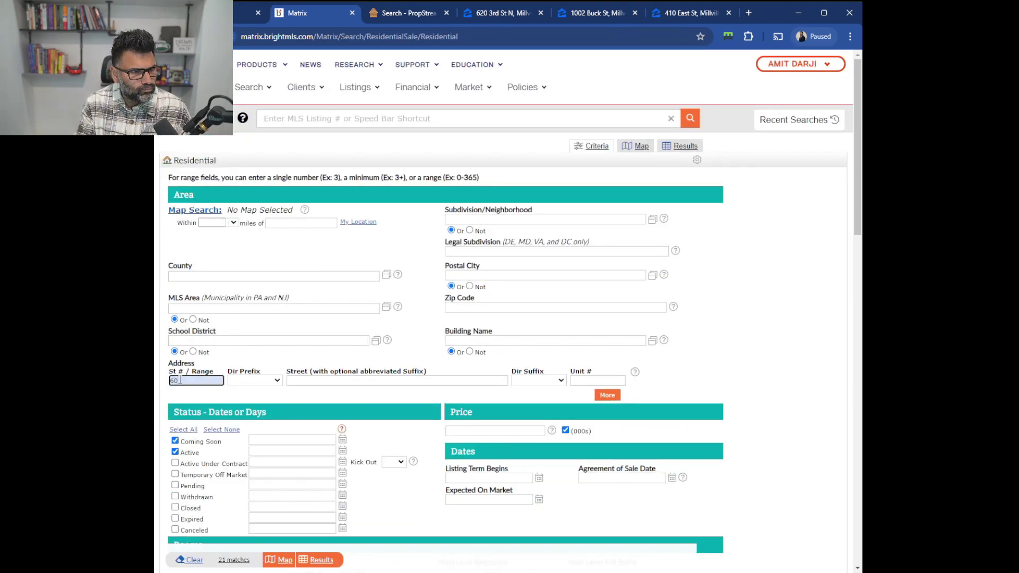
key("Tab")
key("Tab")
type("south")
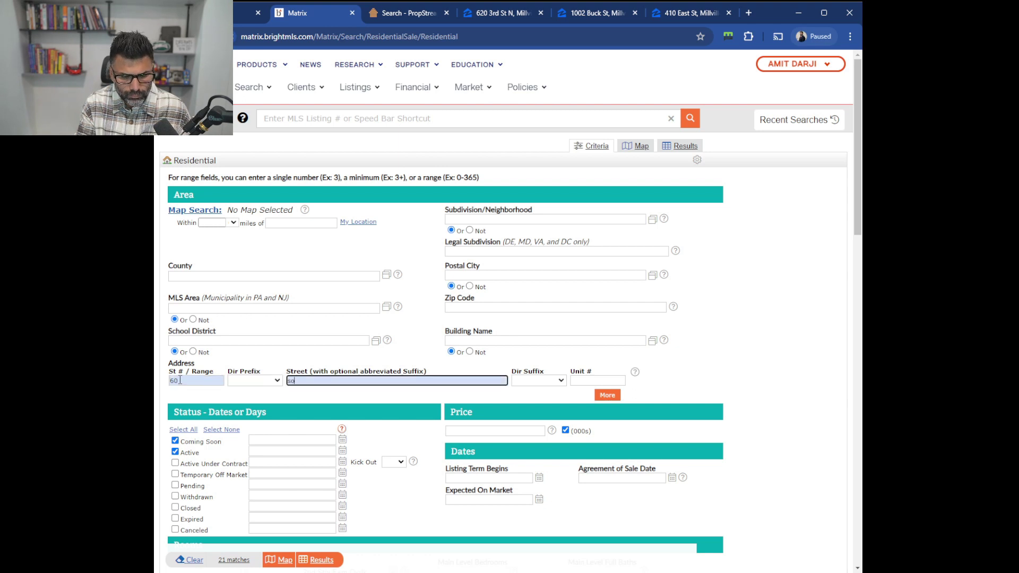
key("BackSpace")
key("BackSpace")
key("BackSpace")
key("BackSpace")
key("BackSpace")
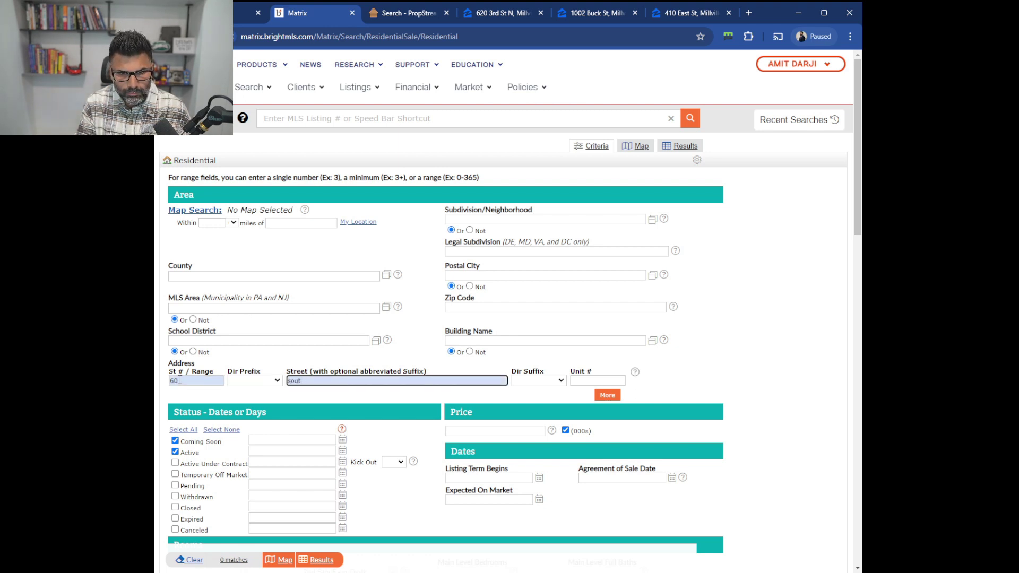
key("shift+Tab")
key("s")
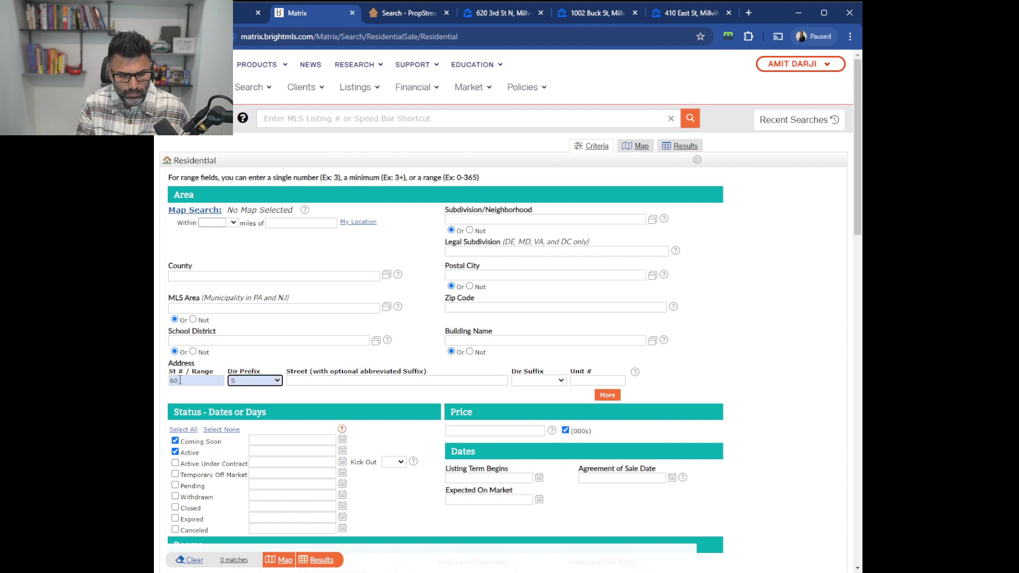
key("n")
key("w")
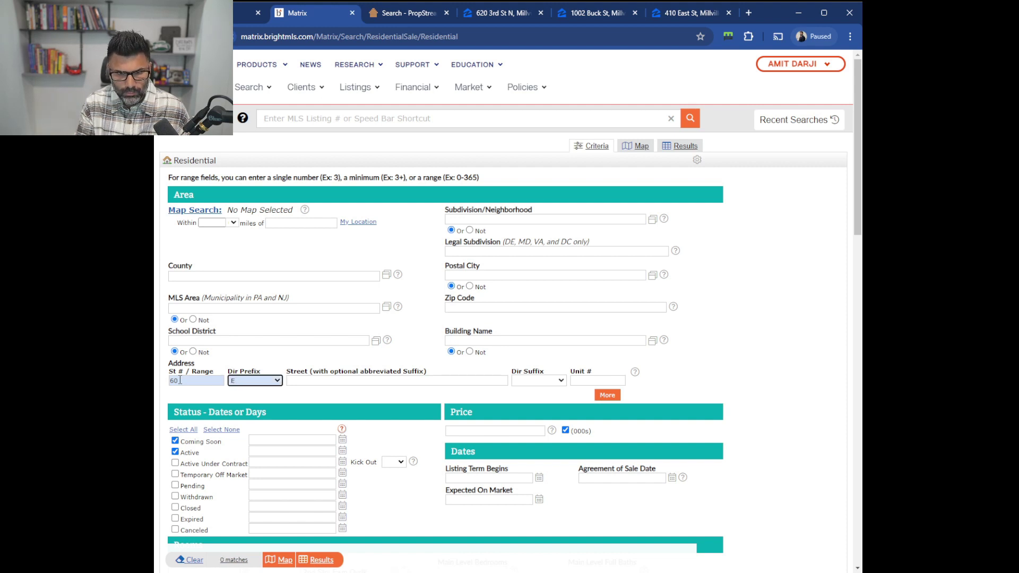
key("Up")
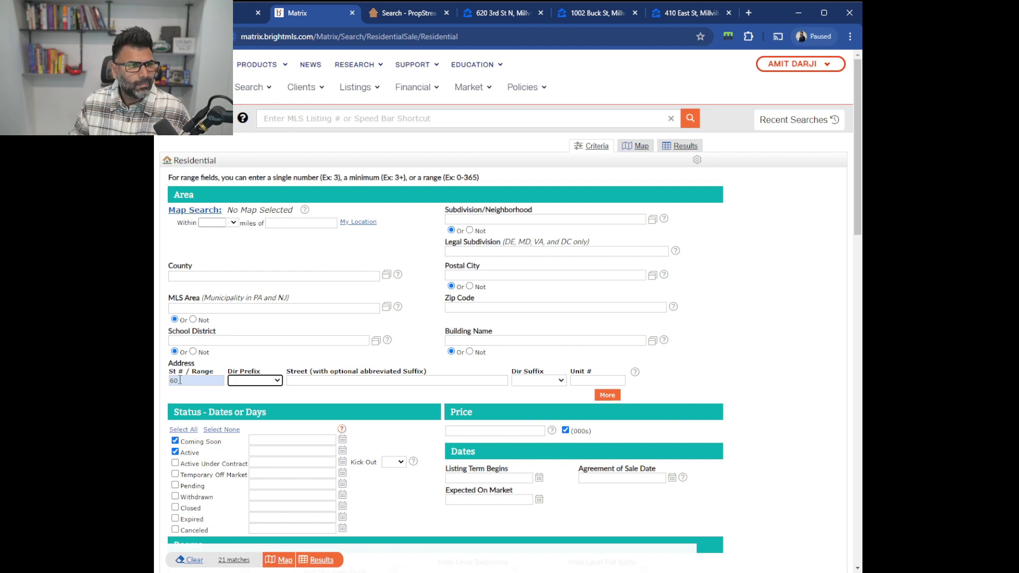
Set Postal City to Bridgeton NJ, which leaves 0 matching listings.
left_click(488, 275)
type("bridgeton")
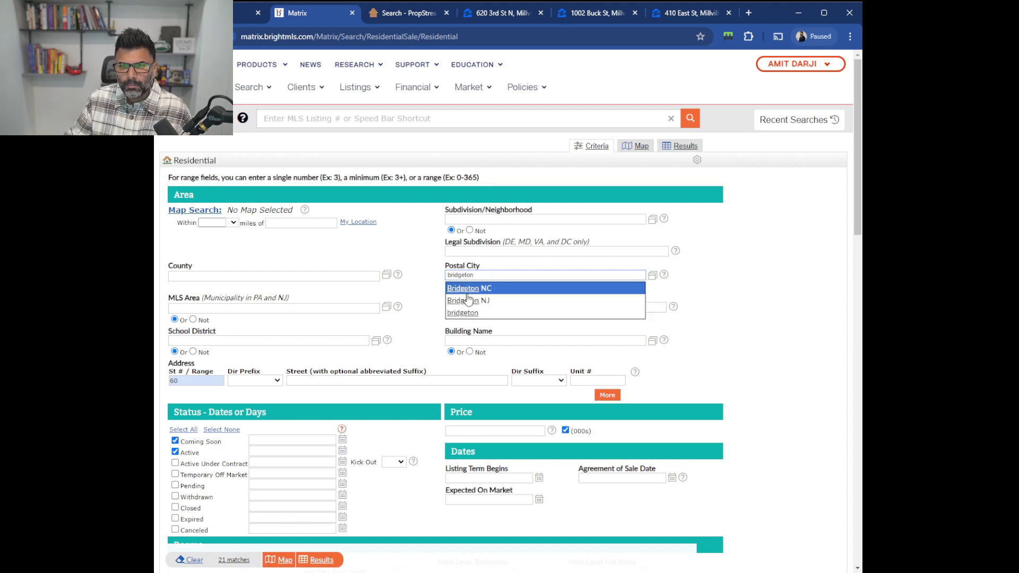
left_click(470, 301)
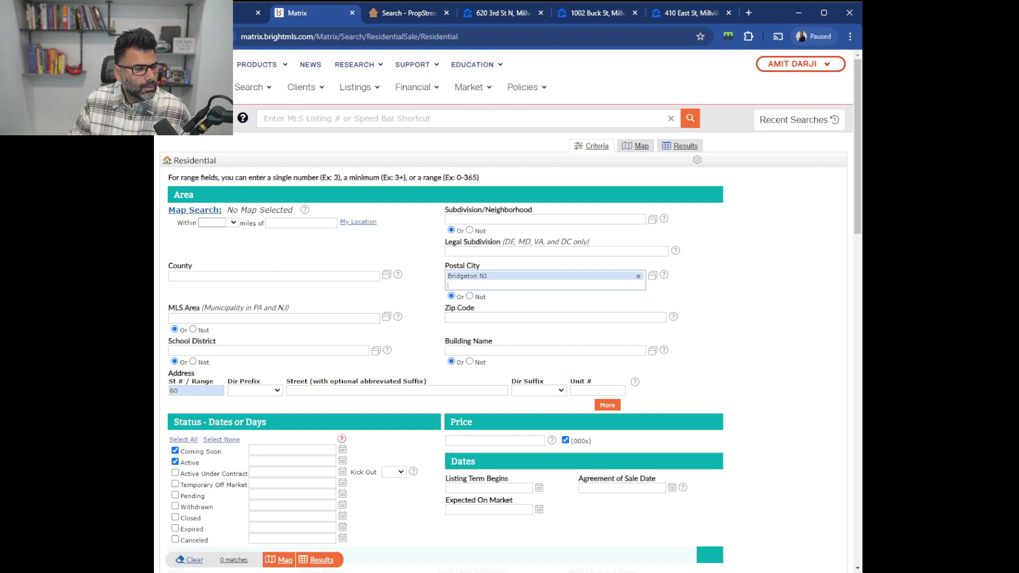
key("alt+Tab")
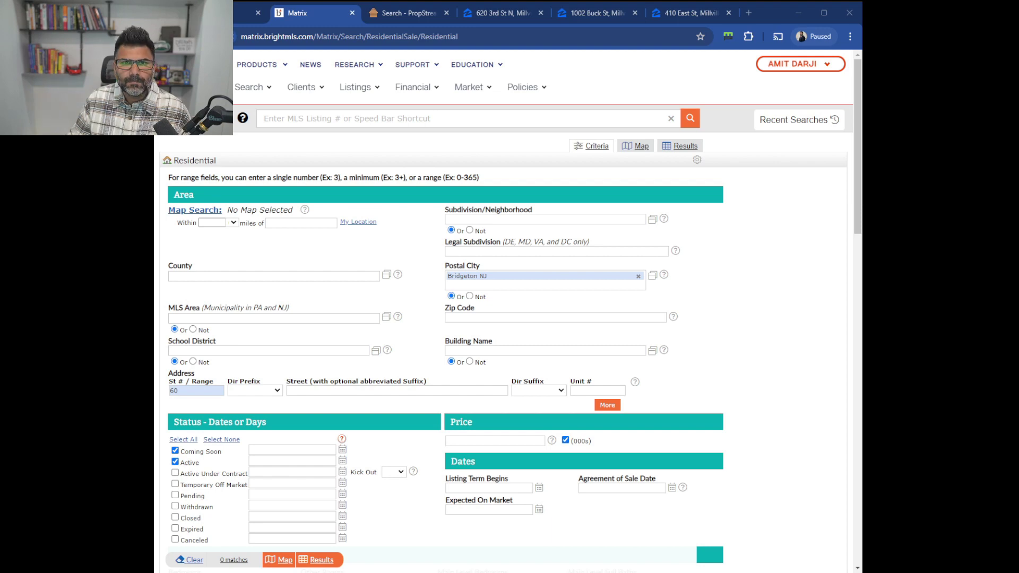
Run an Agents search for the listing agent by name and list the match.
left_click(250, 87)
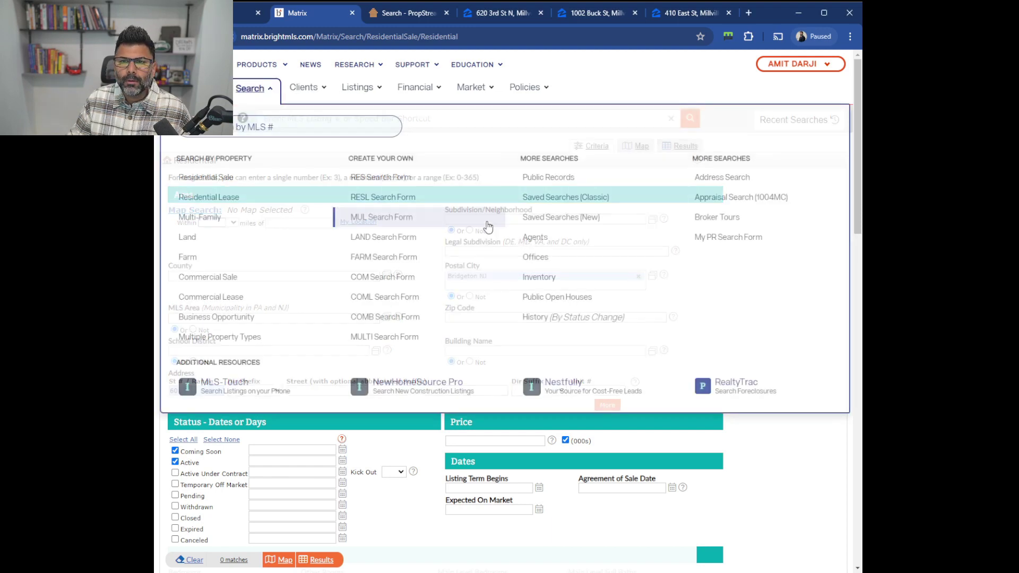
left_click(536, 236)
left_click(192, 245)
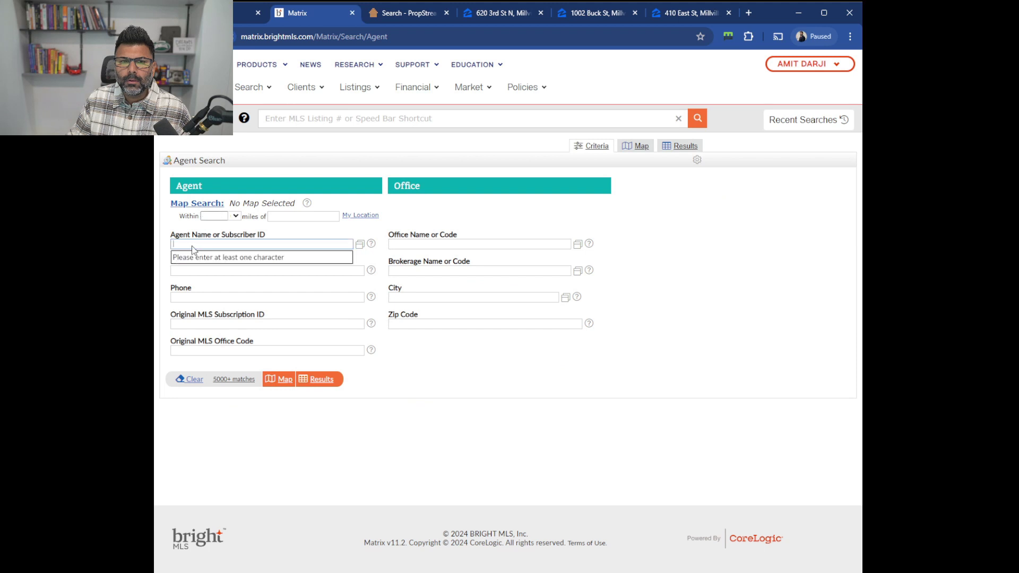
type("samy")
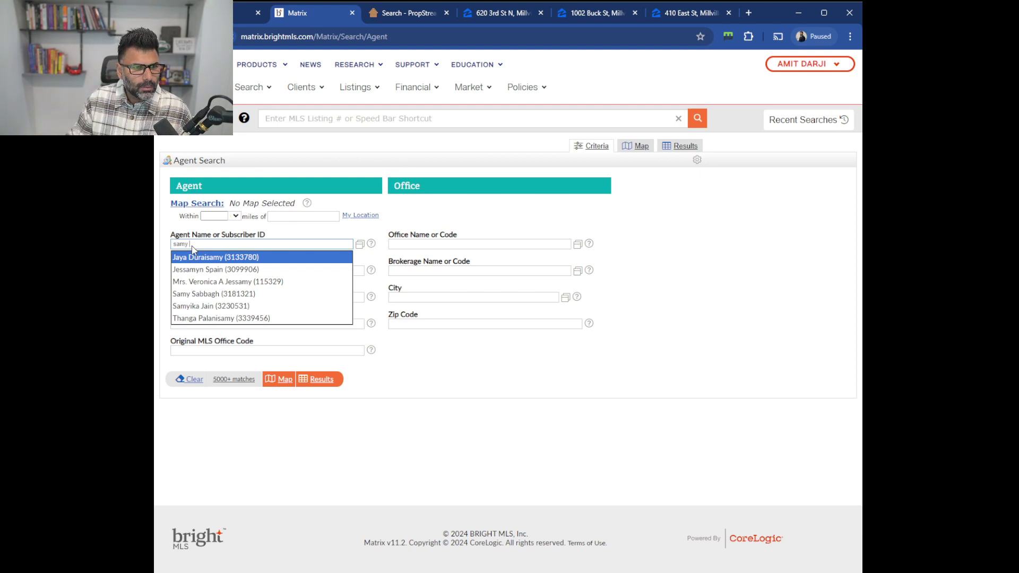
left_click(192, 294)
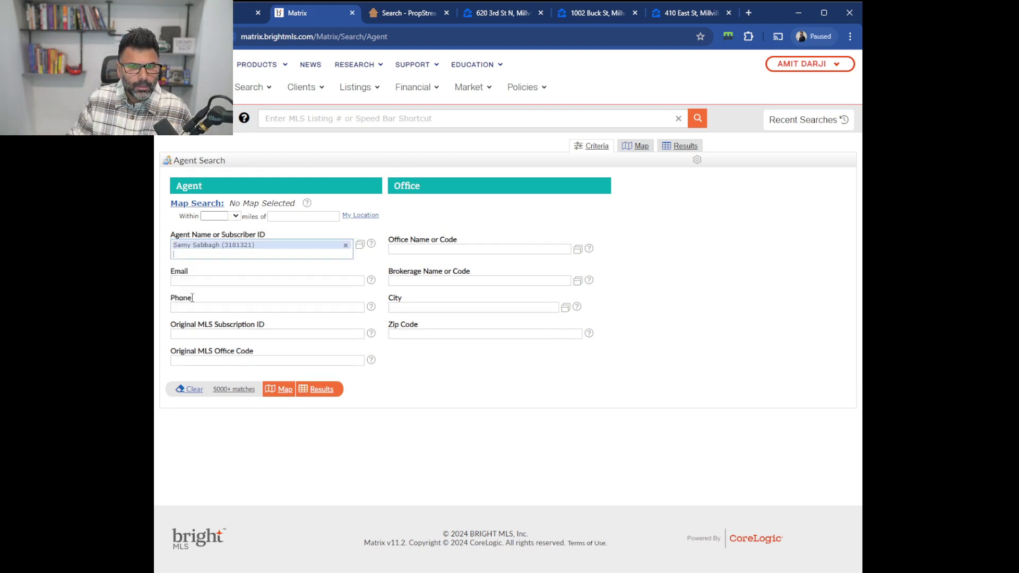
left_click(234, 390)
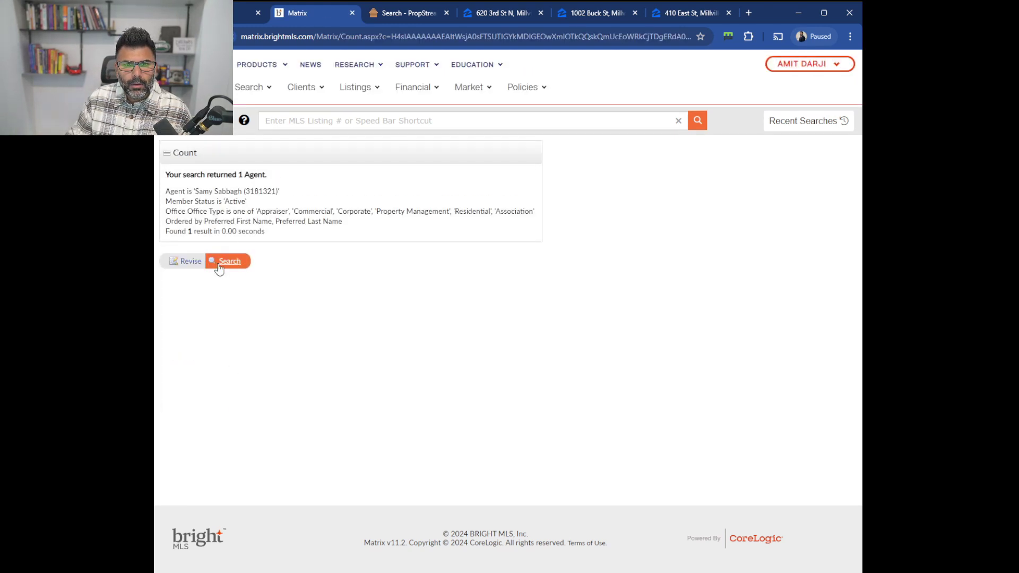
left_click(224, 263)
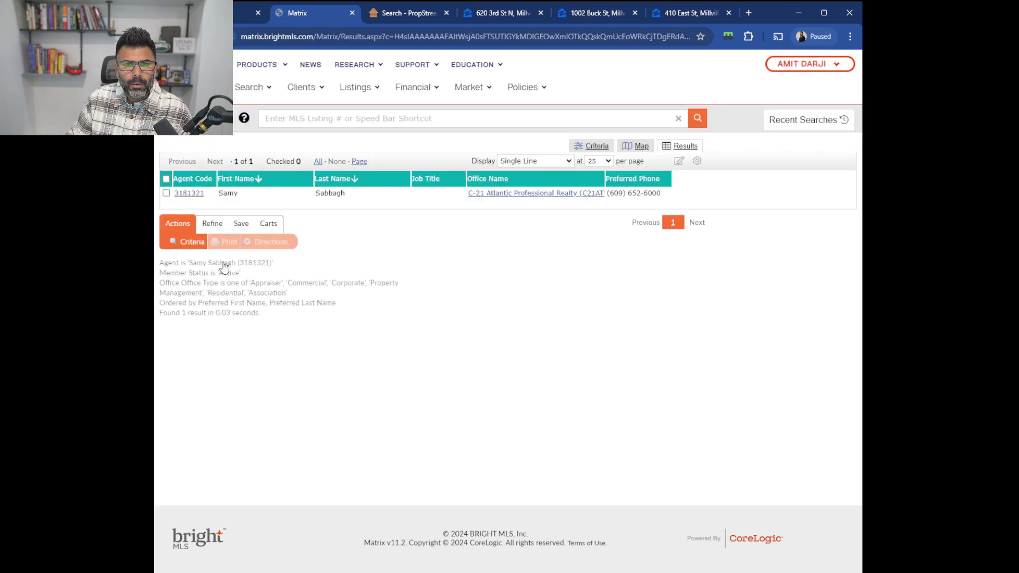
Open the agent's active listings and review the full details of NJAC2012052.
left_click(187, 198)
left_click(420, 211)
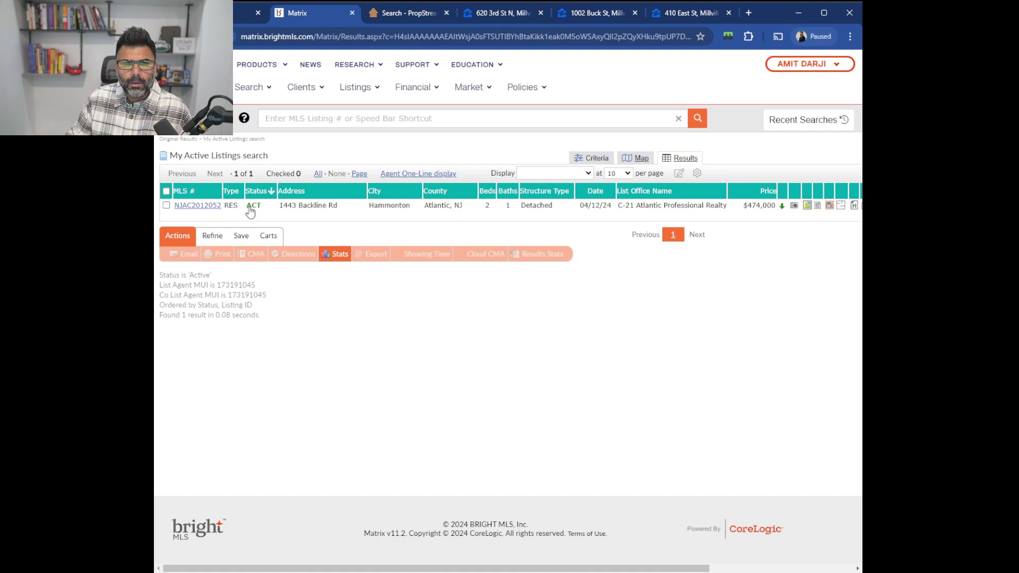
left_click(202, 206)
scroll(339, 350, "down", 8)
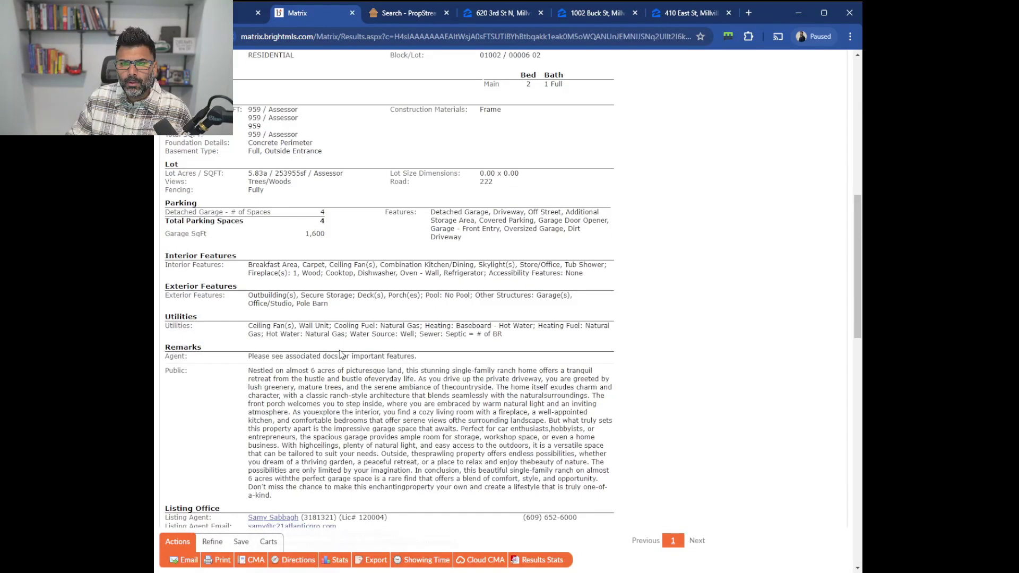
scroll(340, 350, "down", 7)
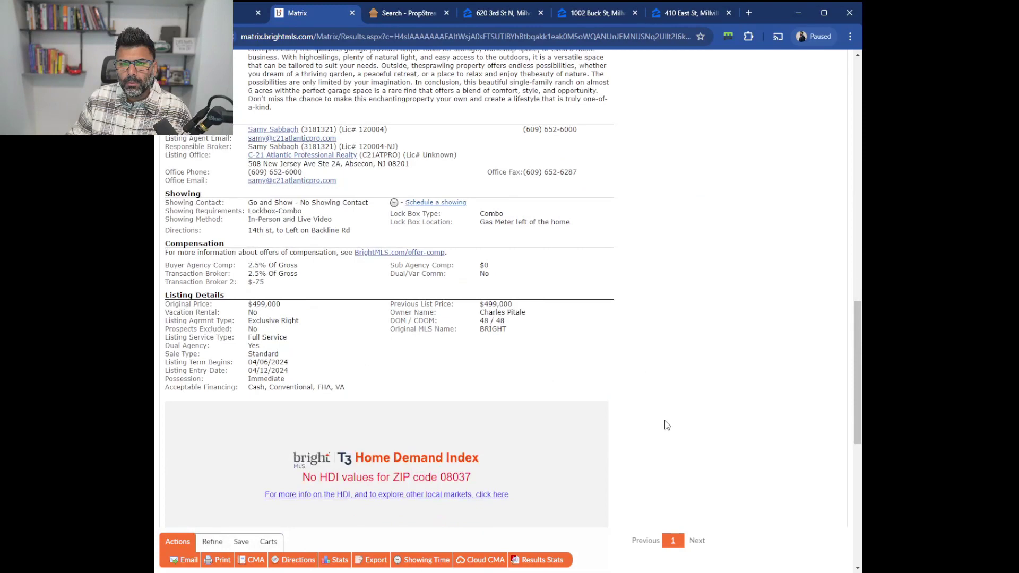
scroll(667, 423, "up", 10)
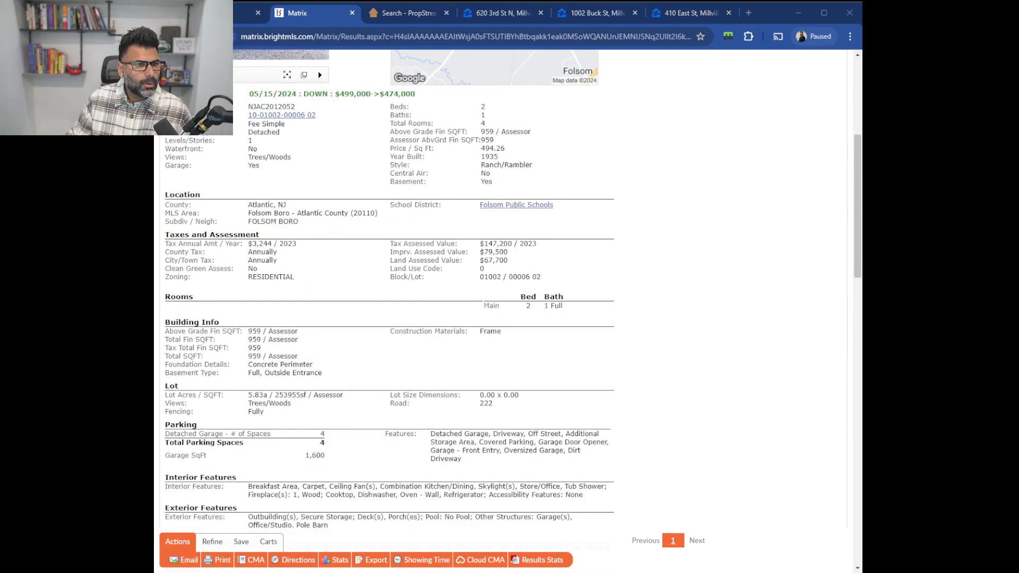
Find 60 south on the board and post 'ad 5/29/2024. not active any longer.' as its update.
left_click(248, 12)
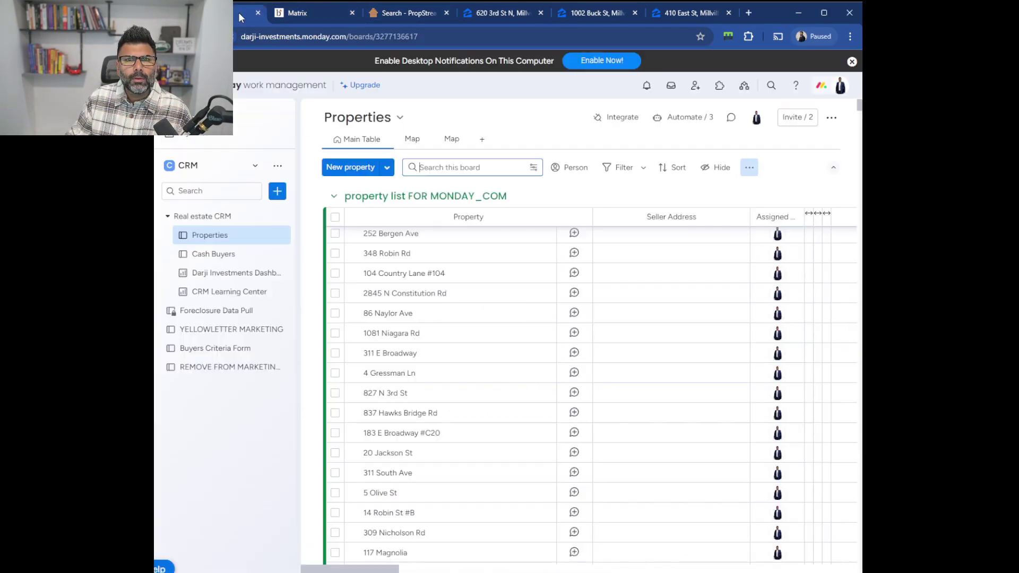
left_click(425, 162)
type("60 ")
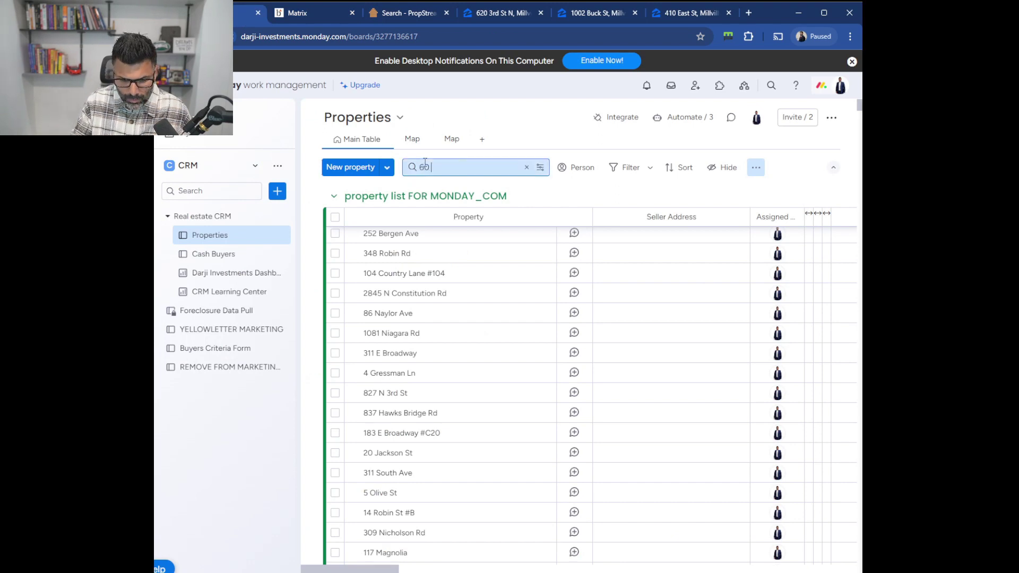
type("south")
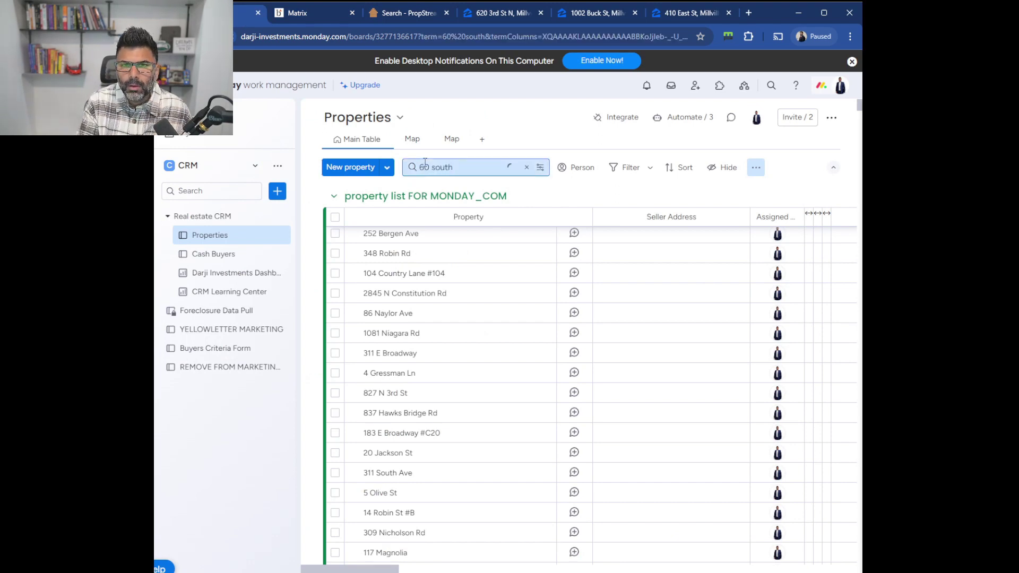
left_click(573, 233)
type("ad ")
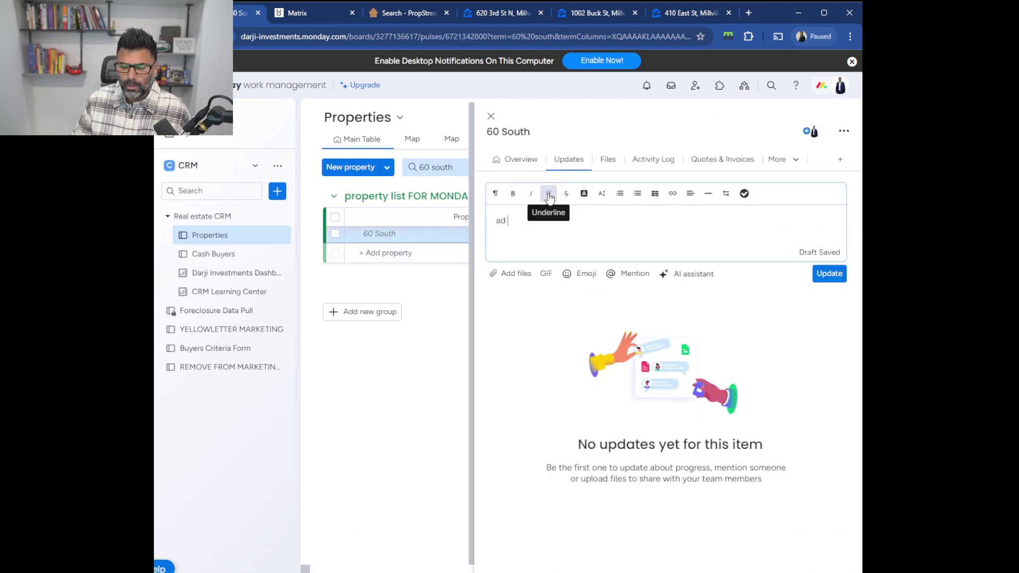
type("5/29/202")
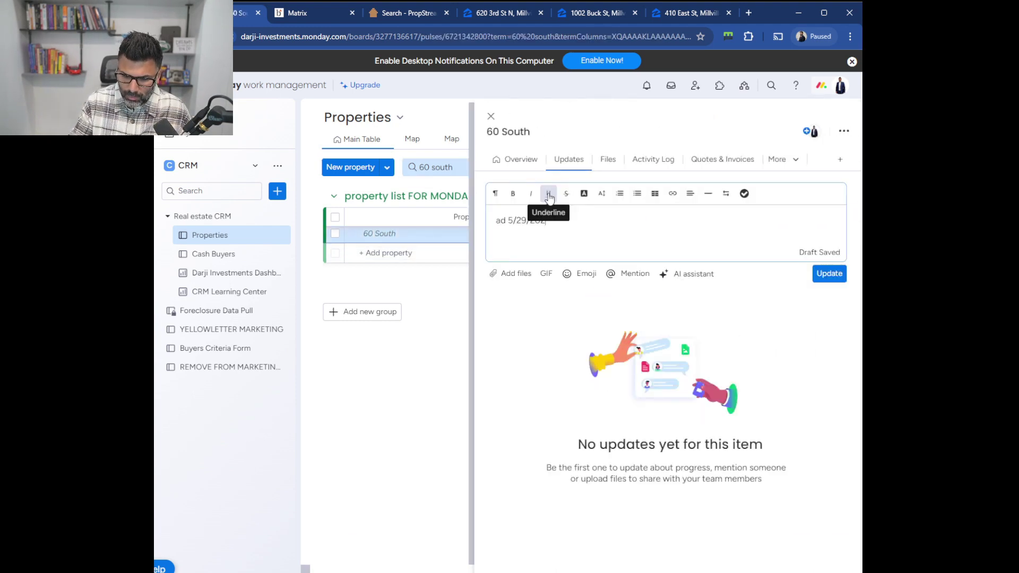
type("4.")
key("Return")
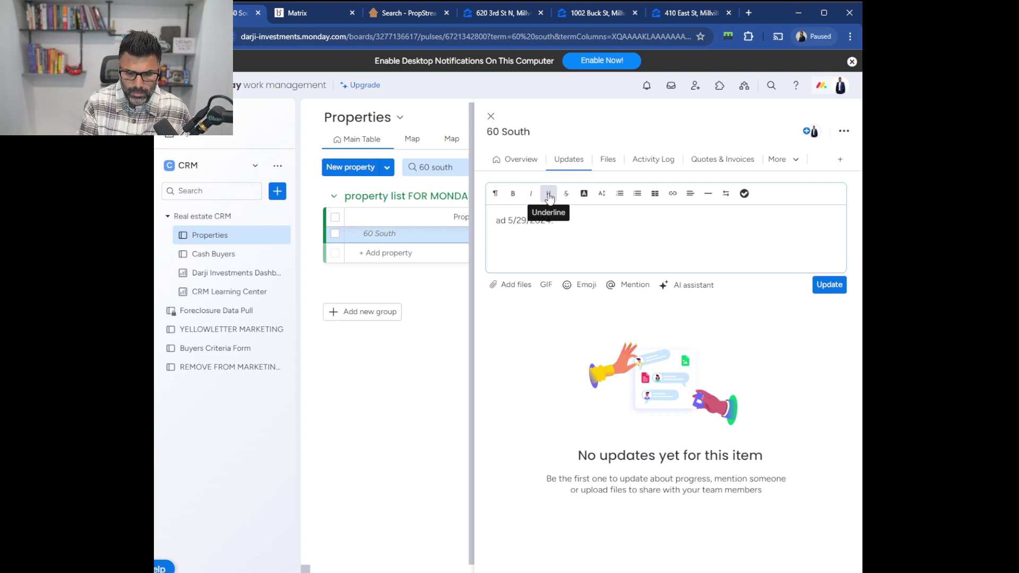
type("not active ")
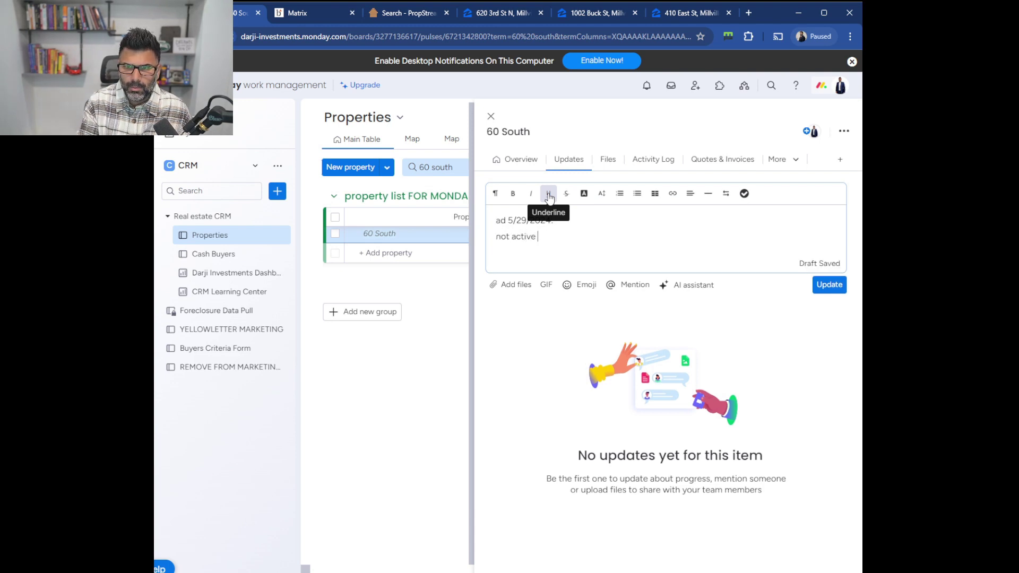
type("any longer.")
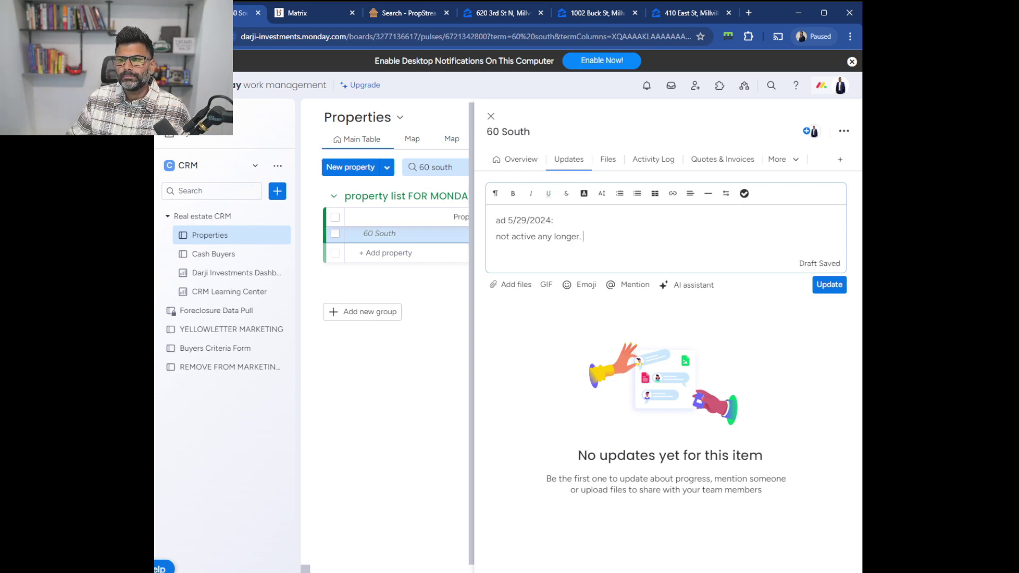
left_click(828, 284)
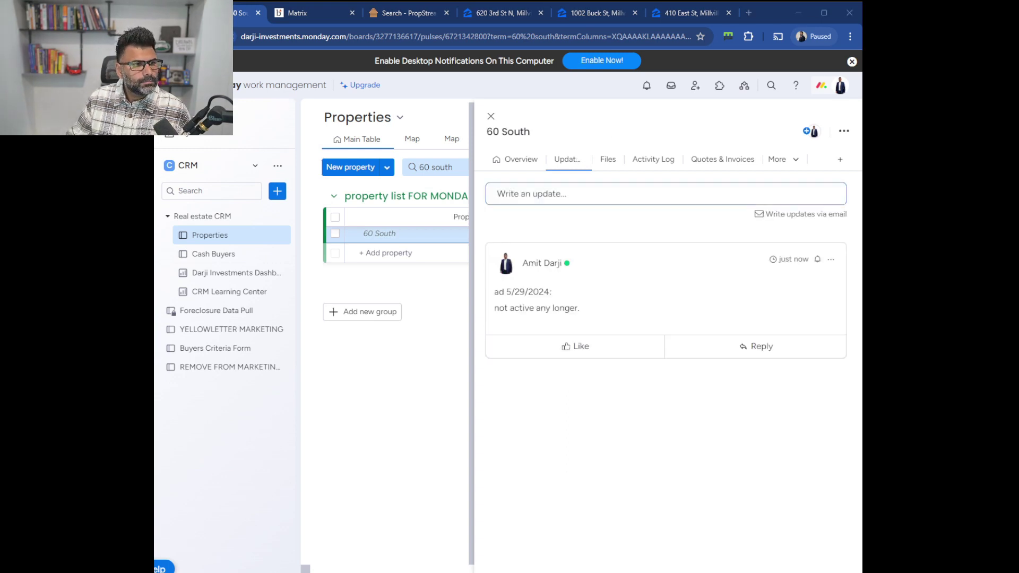
Search Residential Sale for St # 444, street 'was', all statuses, showing the two Washington listings.
key("ctrl+Tab")
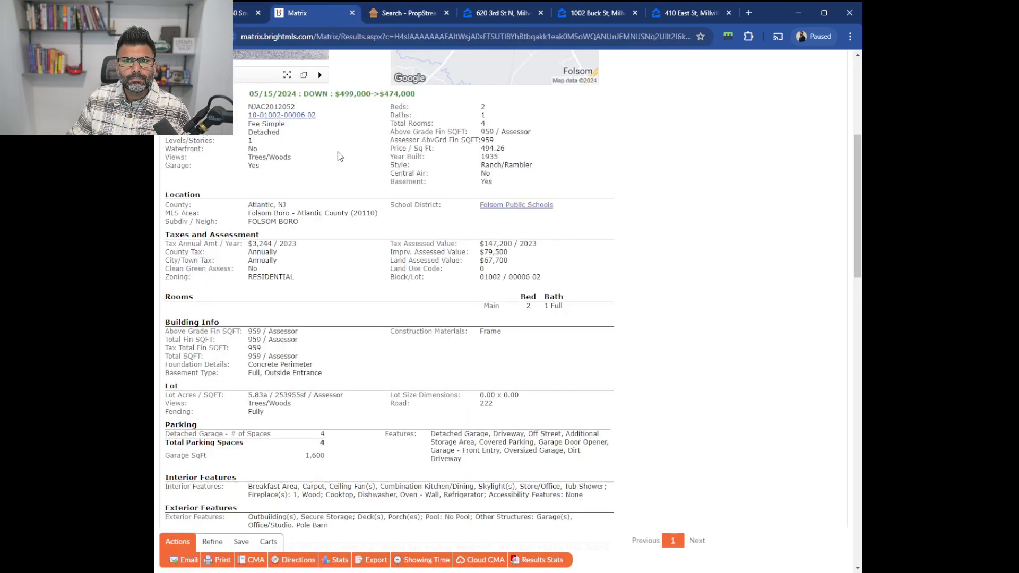
scroll(241, 86, "up", 5)
left_click(241, 86)
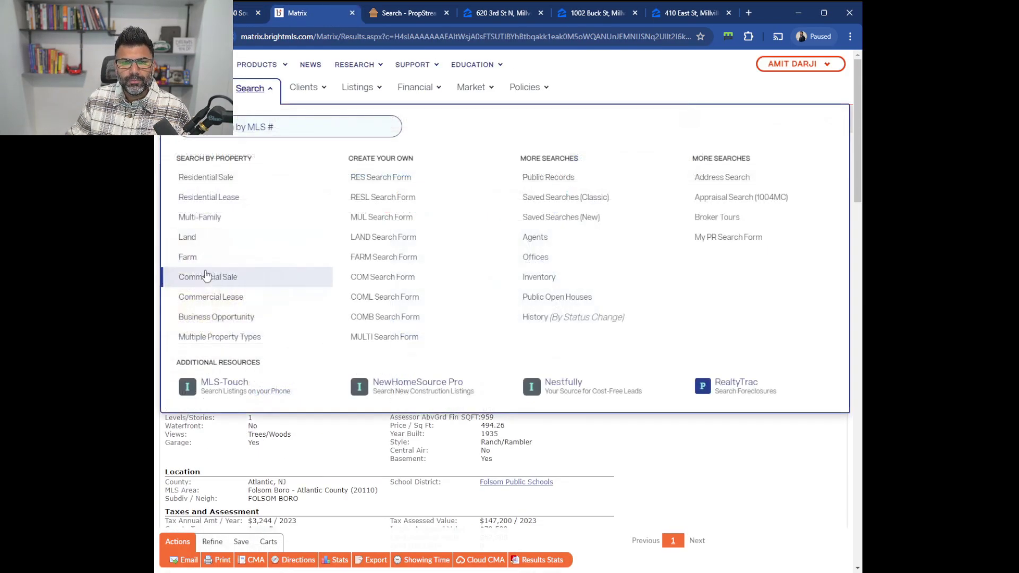
left_click(198, 178)
left_click(182, 382)
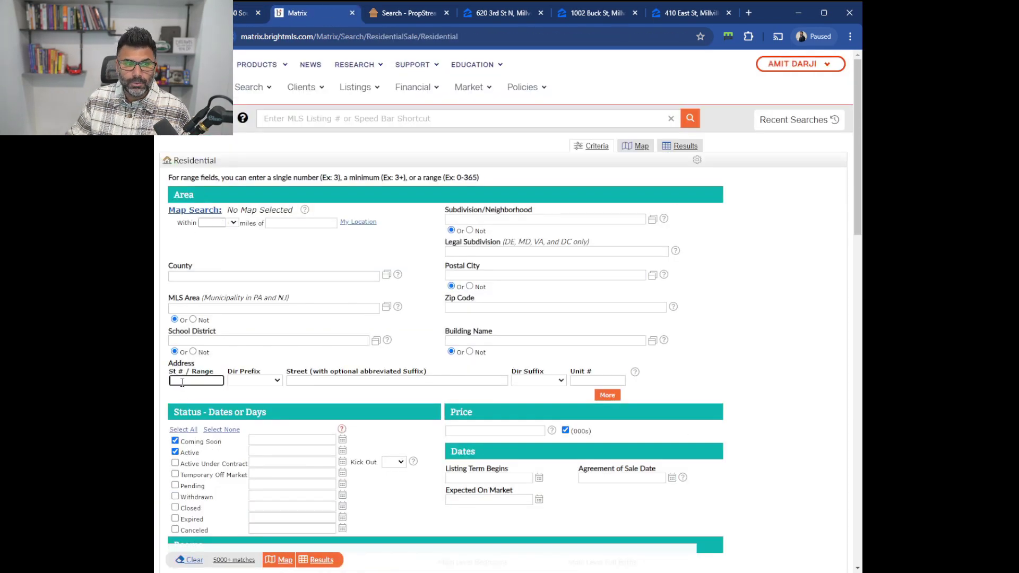
key("Tab")
key("Tab")
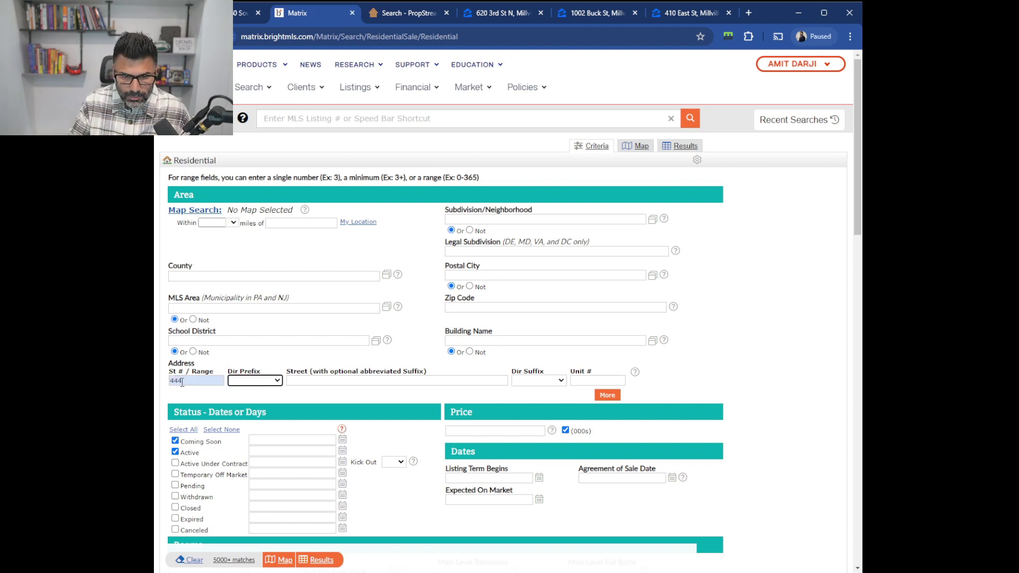
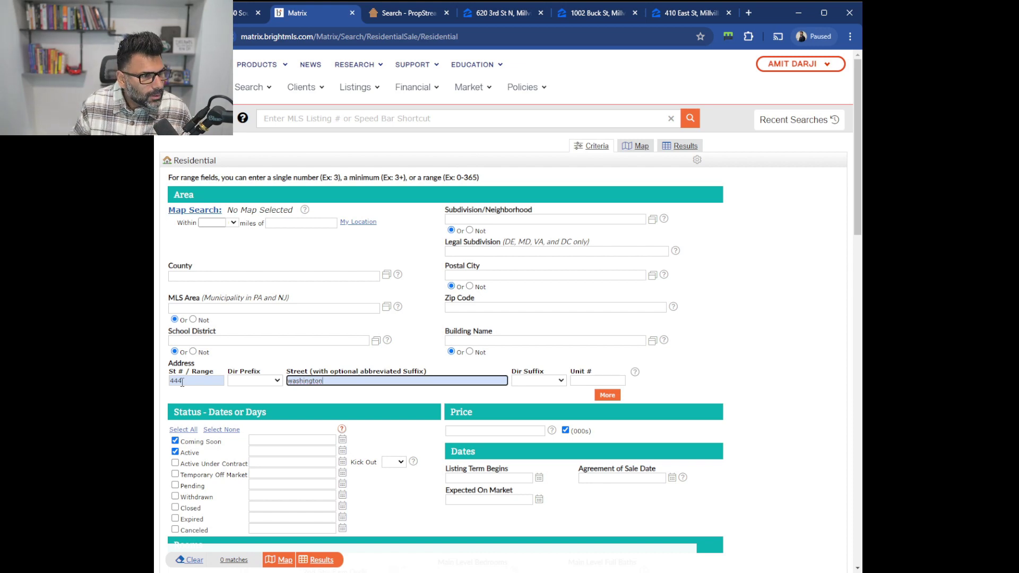
left_click(189, 430)
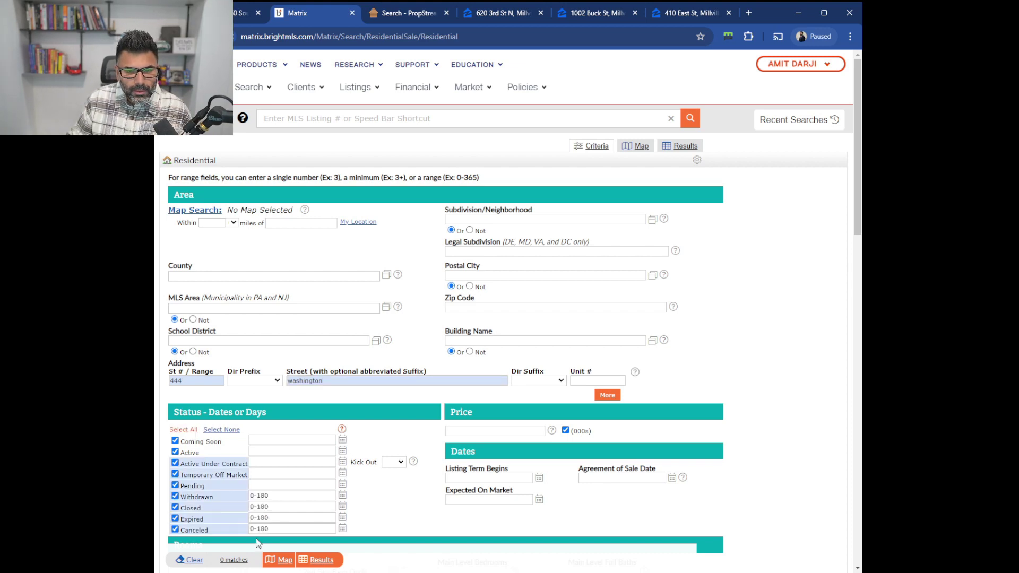
left_click(319, 560)
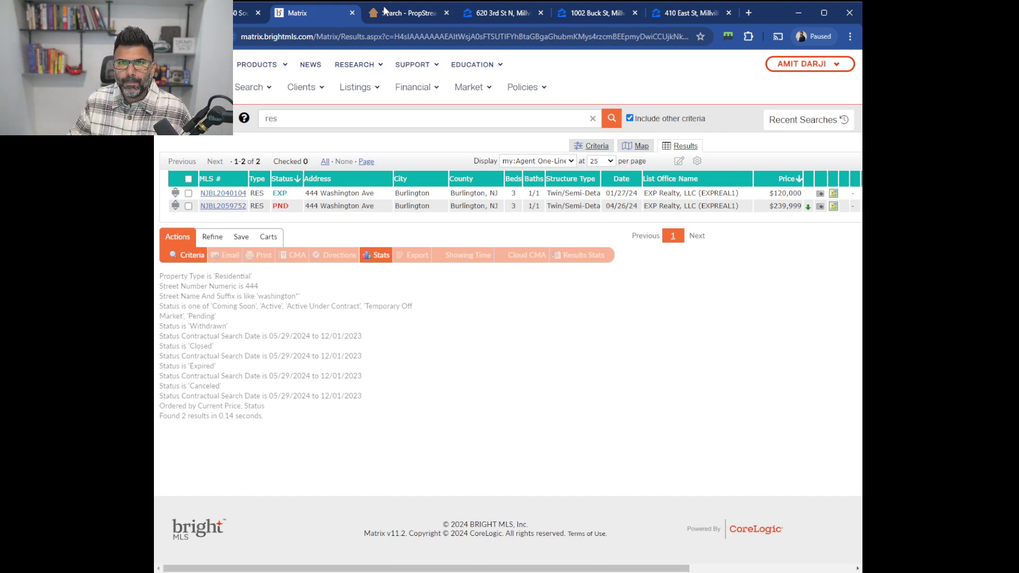
left_click(241, 13)
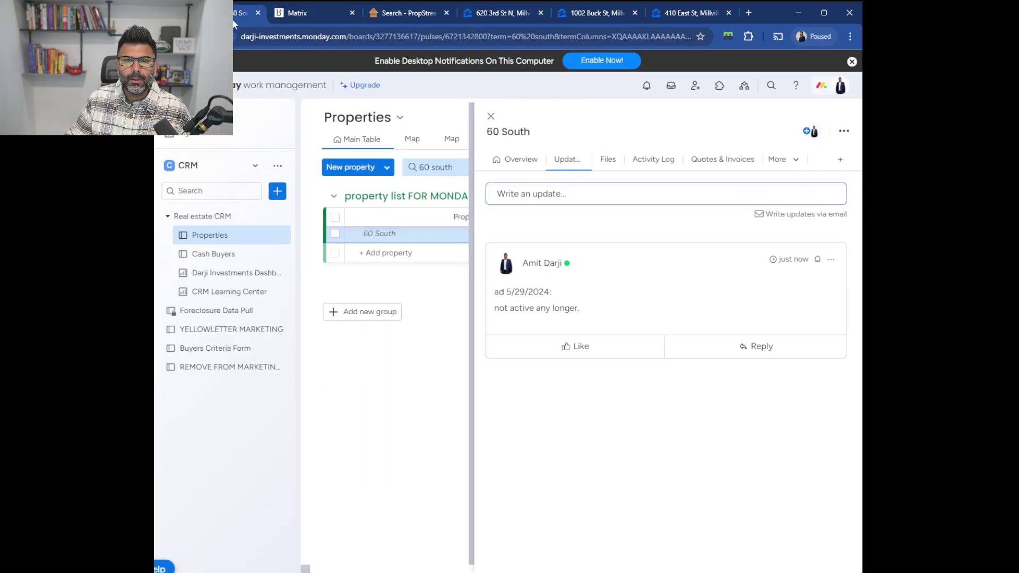
triple_click(443, 166)
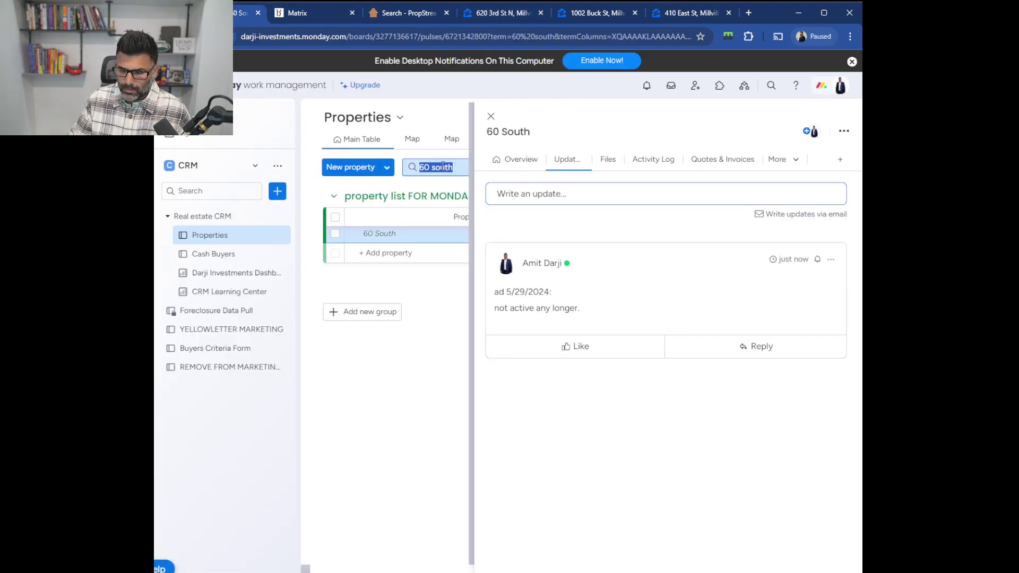
type("444")
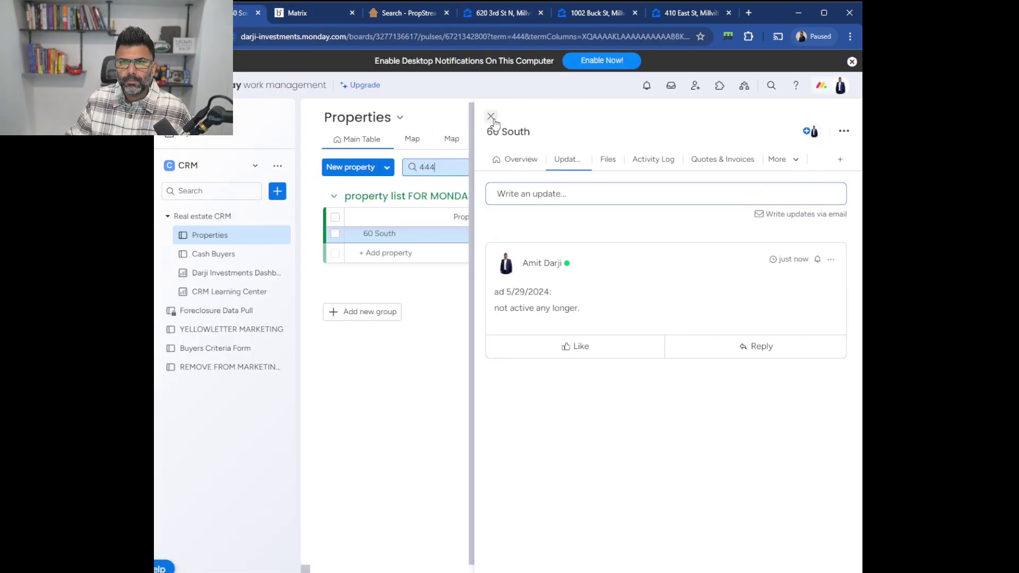
left_click(492, 117)
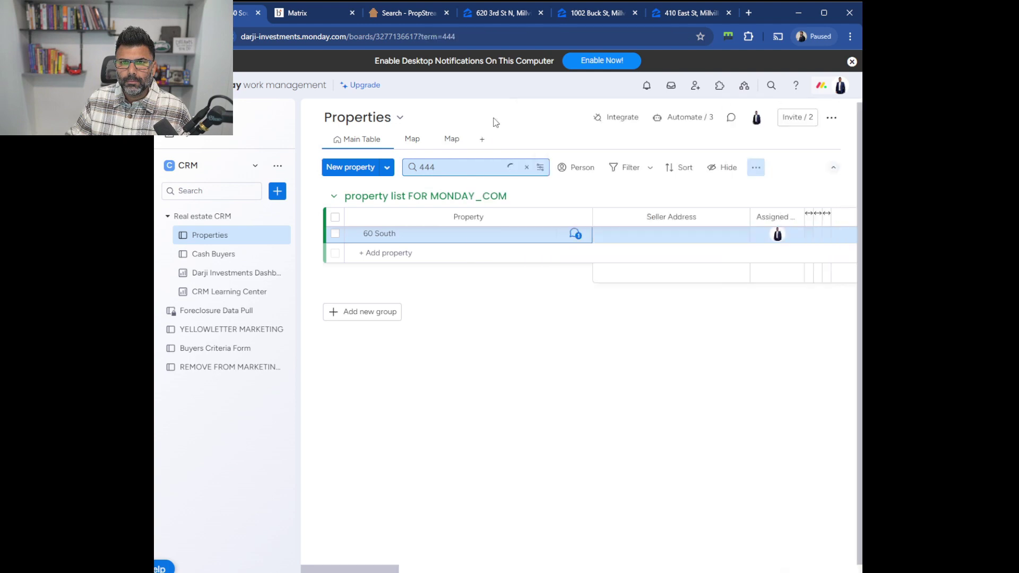
left_click(574, 234)
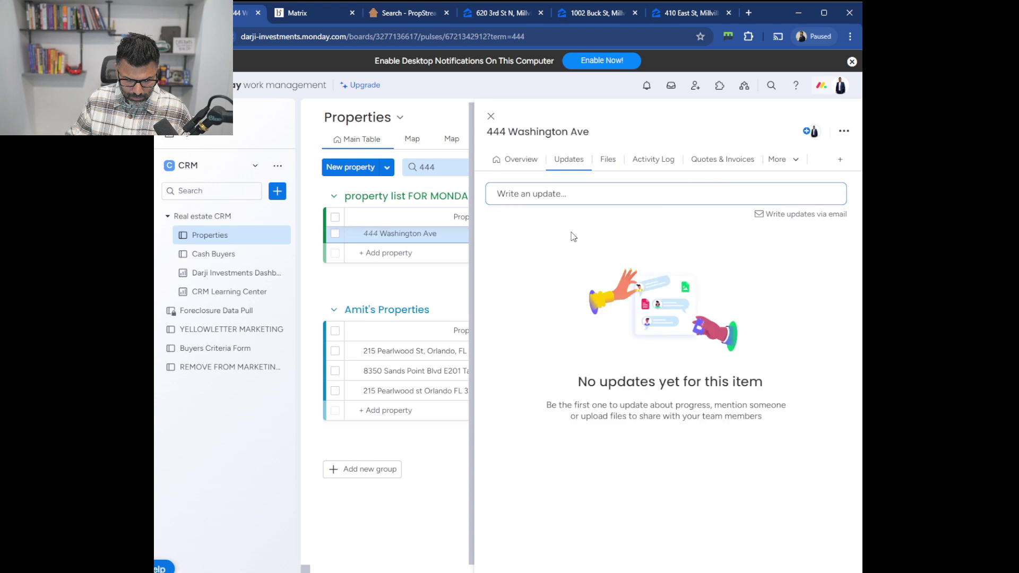
left_click(538, 197)
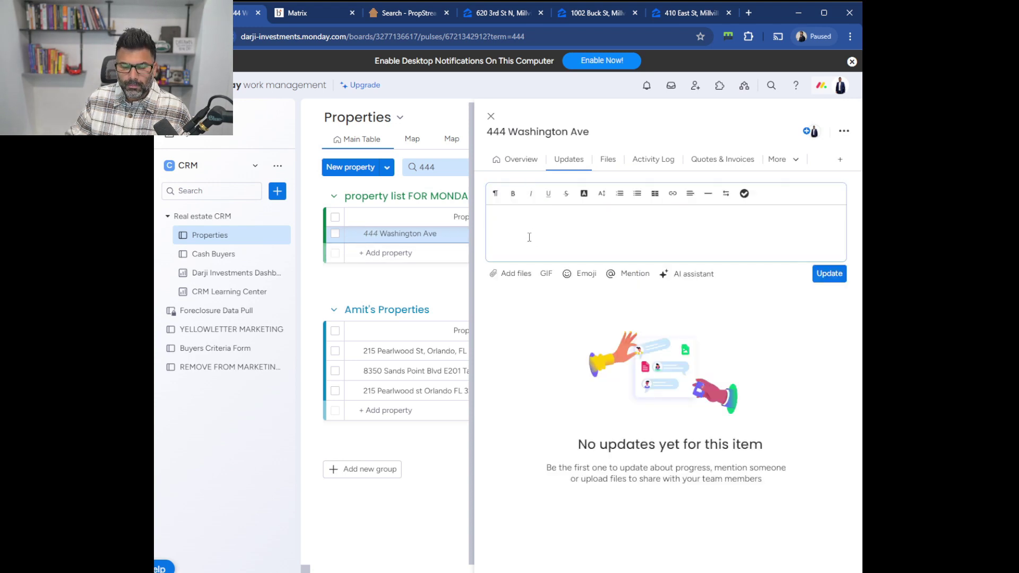
type("ad ")
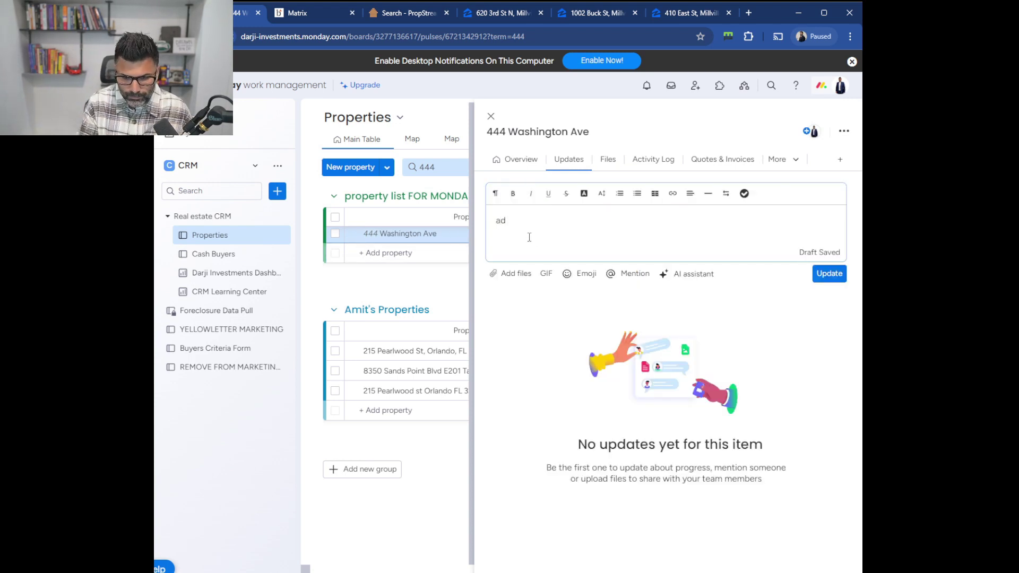
type("5/29/2024:")
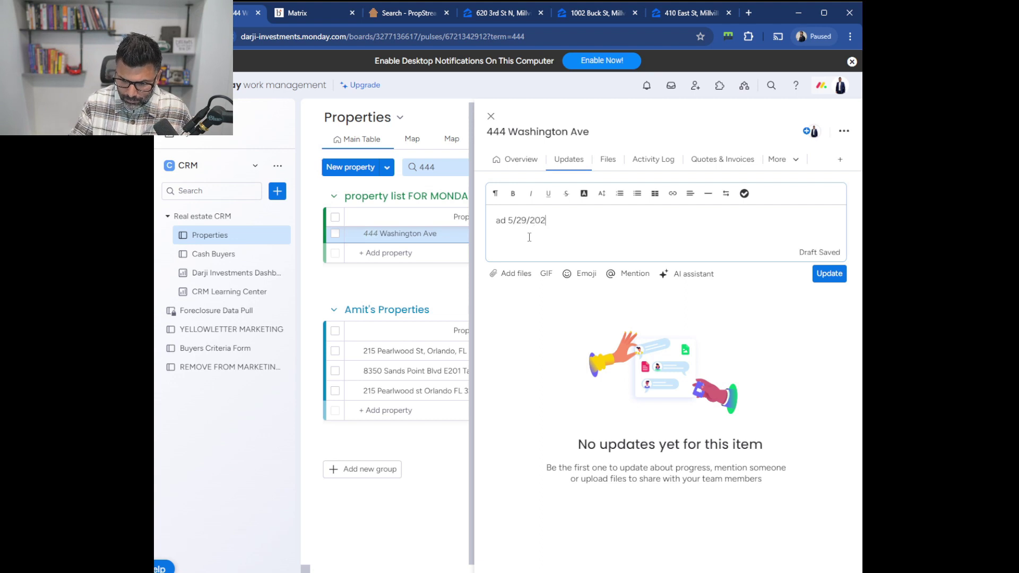
key("Return")
type("p")
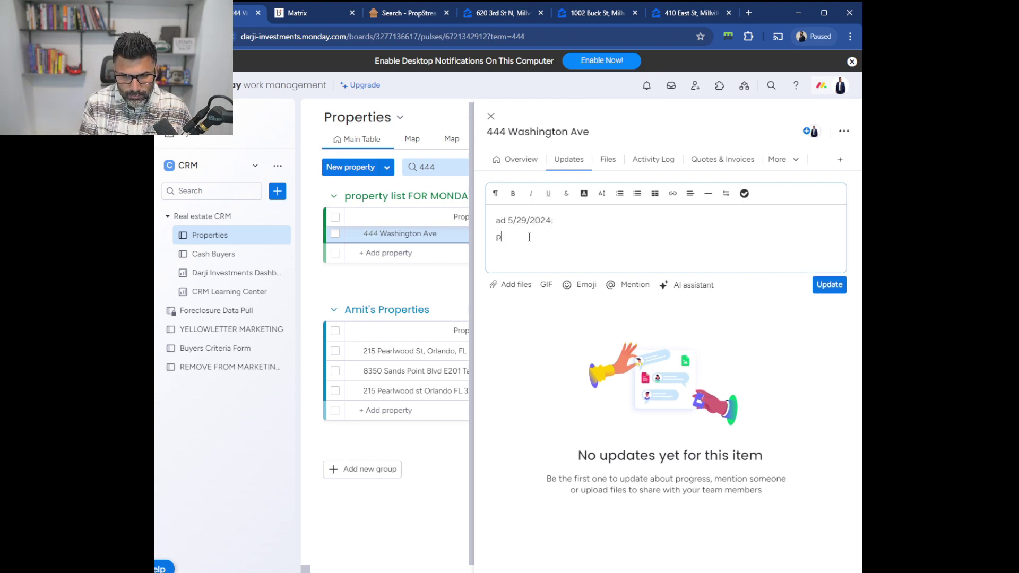
type("ending on mls.")
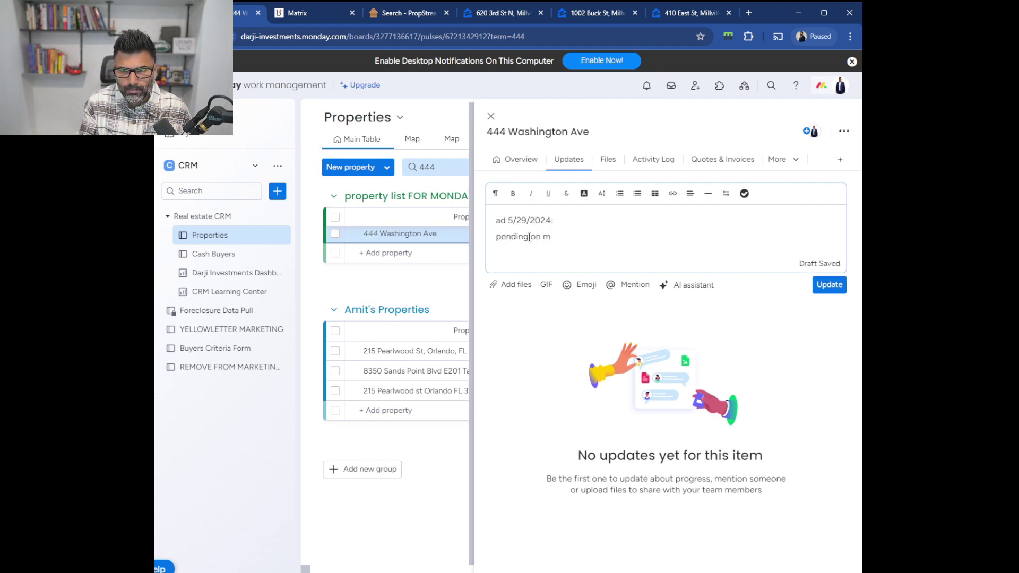
left_click(820, 285)
left_click(491, 115)
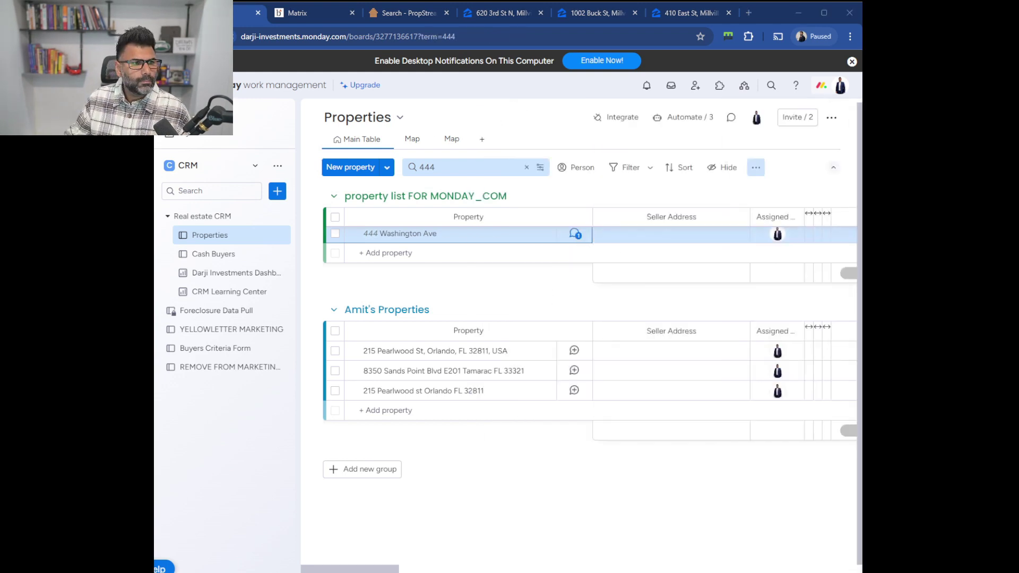
left_click(313, 13)
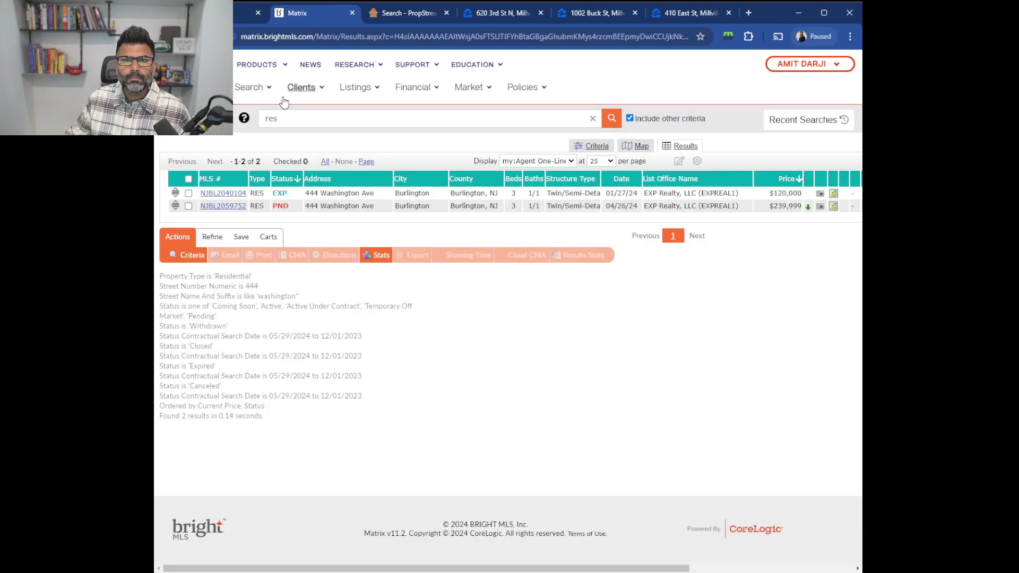
left_click(212, 196)
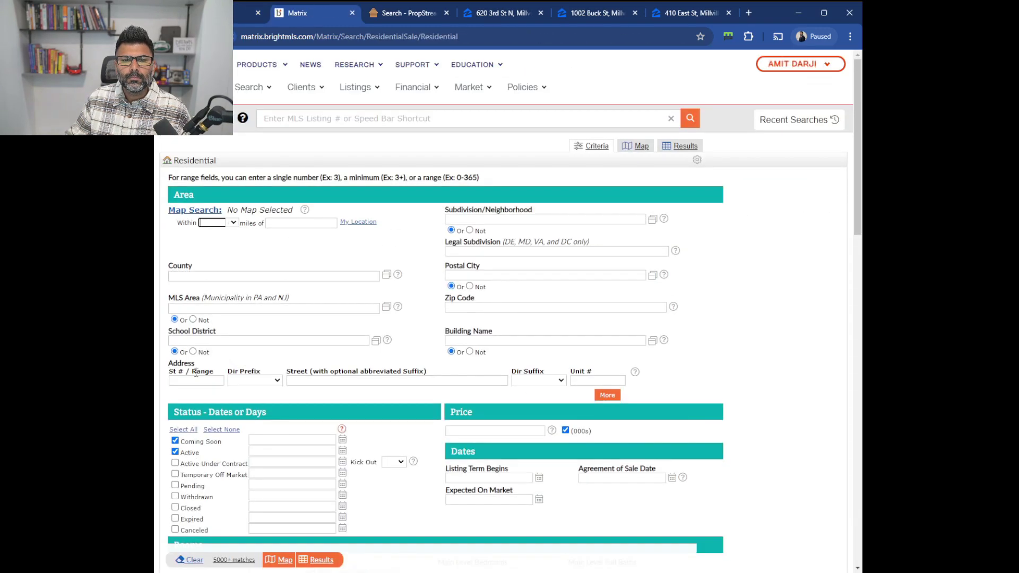
key("Tab")
key("Tab")
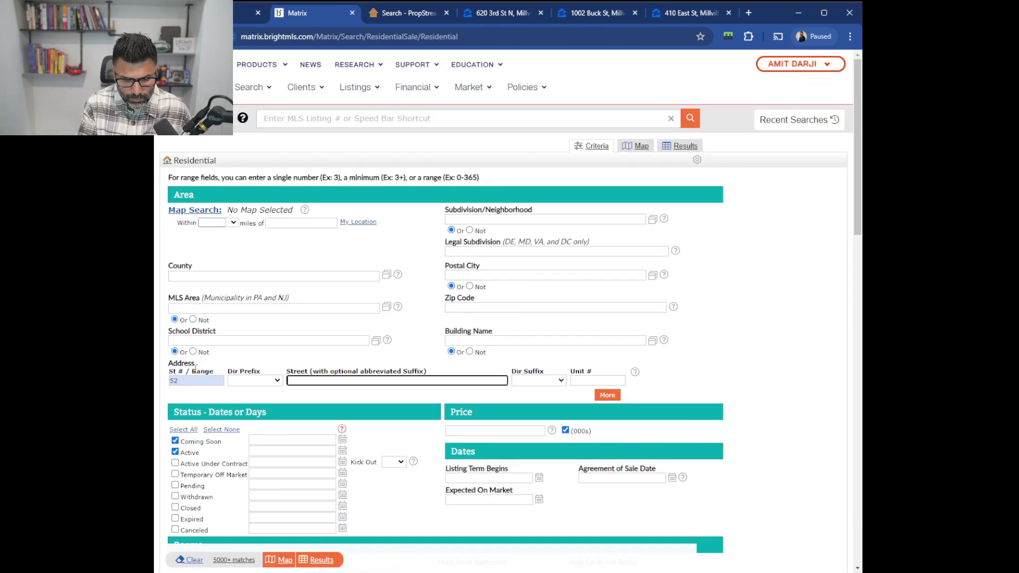
key("Return")
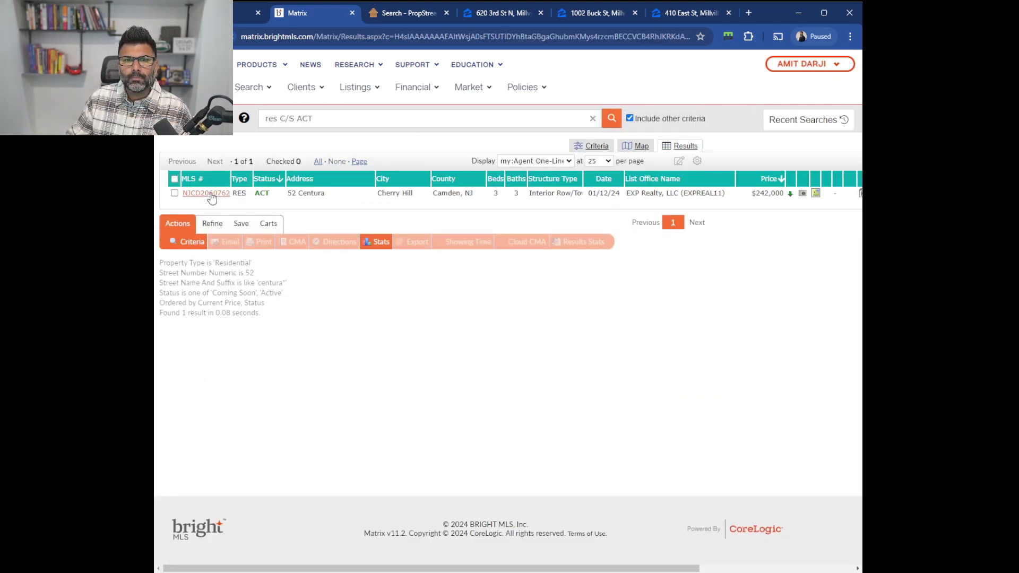
left_click(211, 195)
left_click(249, 285)
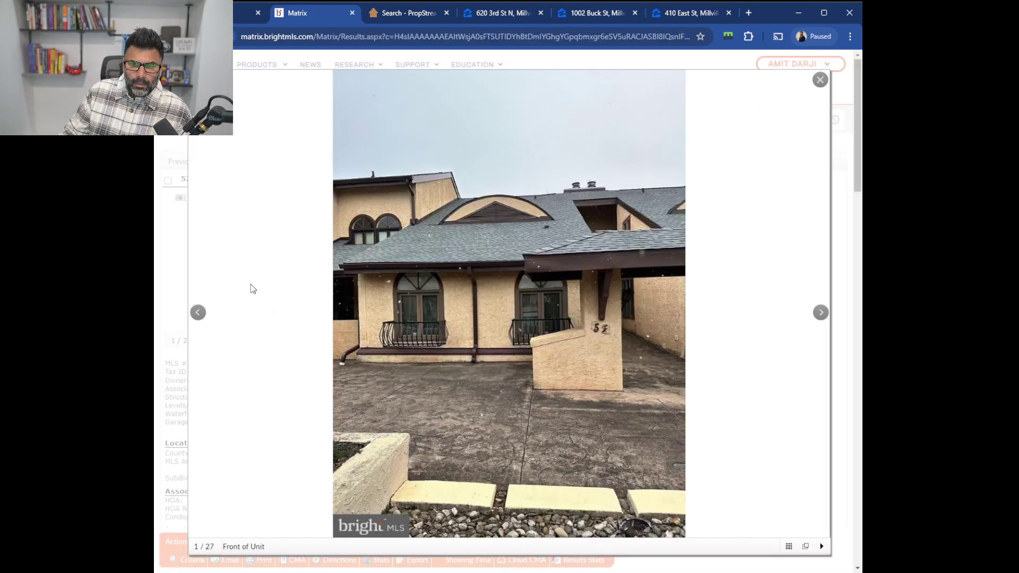
left_click(820, 314)
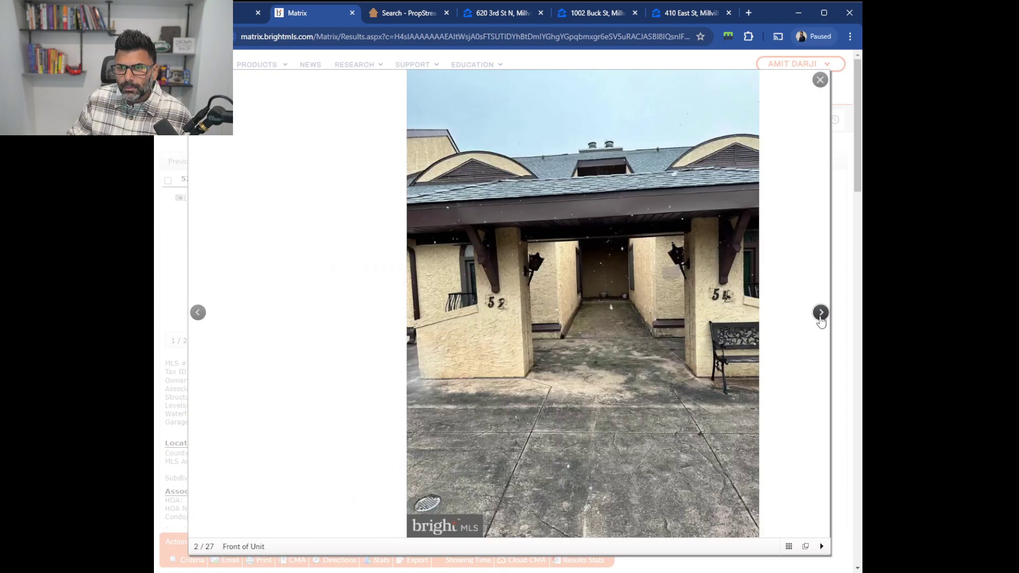
left_click(820, 316)
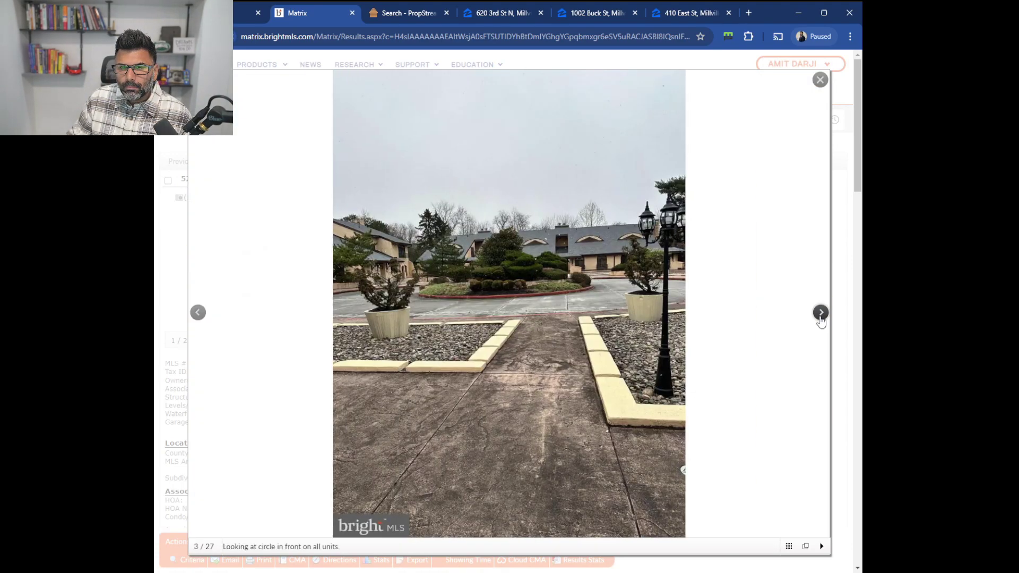
left_click(820, 315)
left_click(821, 316)
left_click(821, 316)
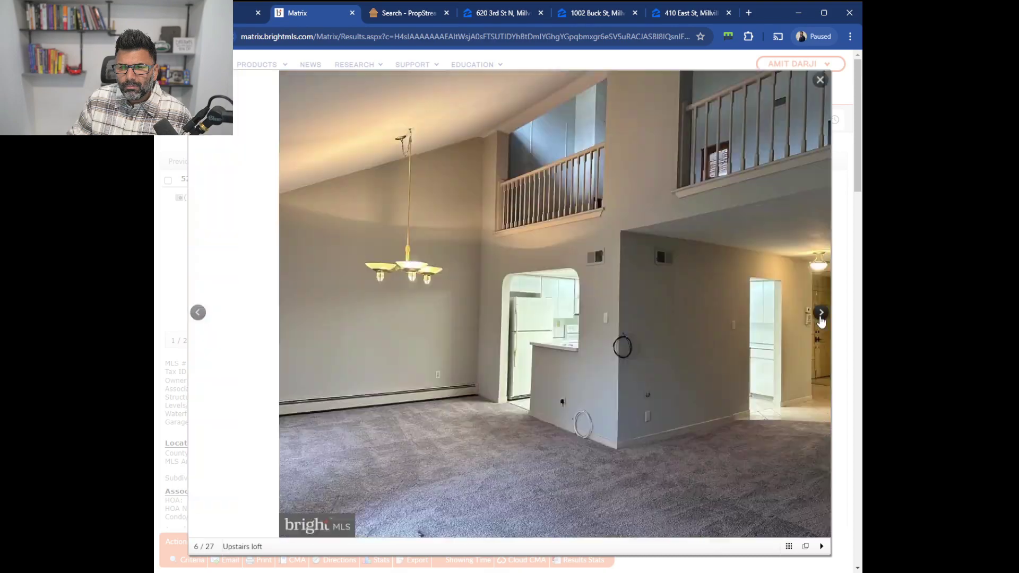
left_click(820, 315)
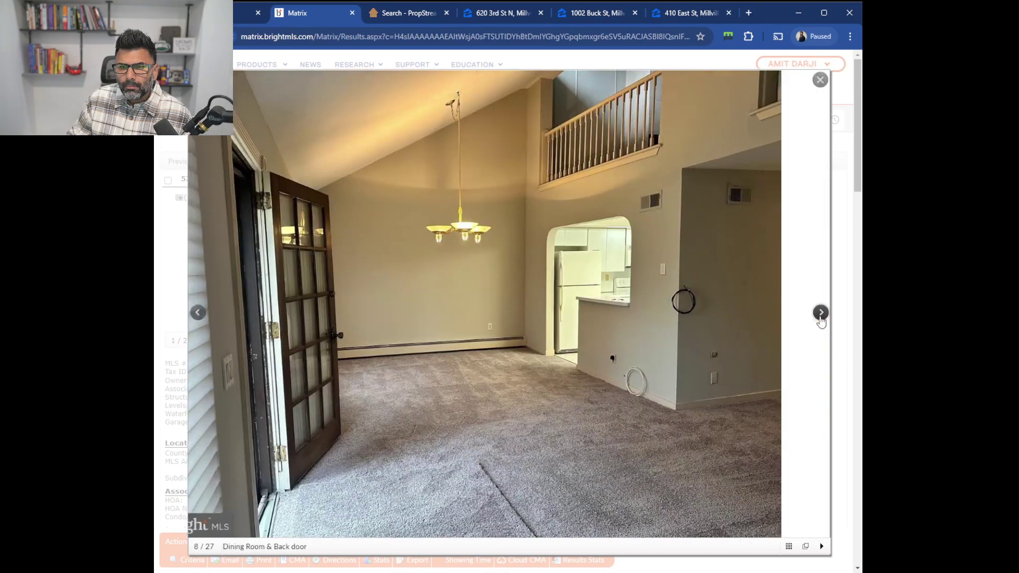
left_click(821, 316)
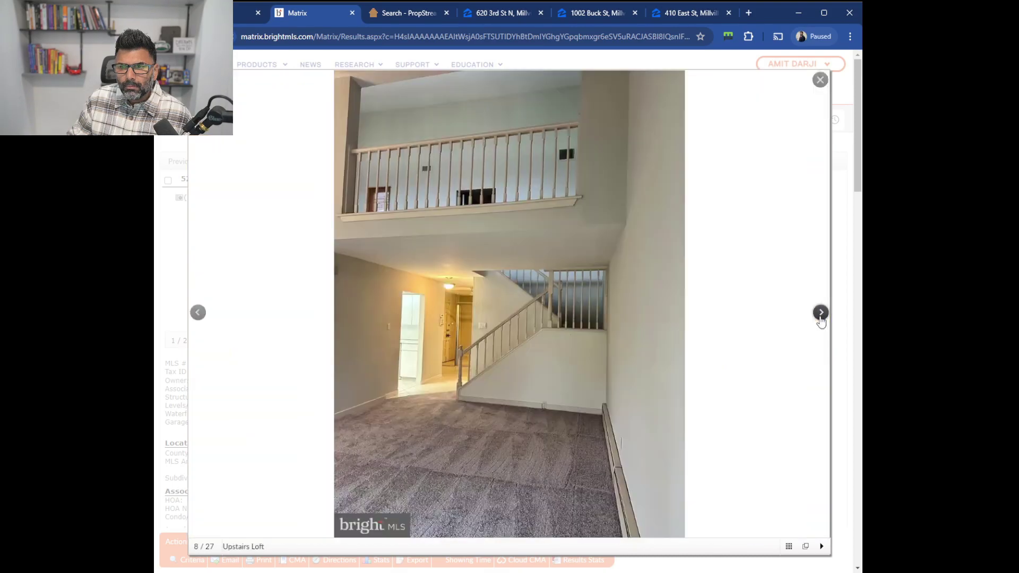
left_click(821, 314)
left_click(821, 314)
left_click(820, 314)
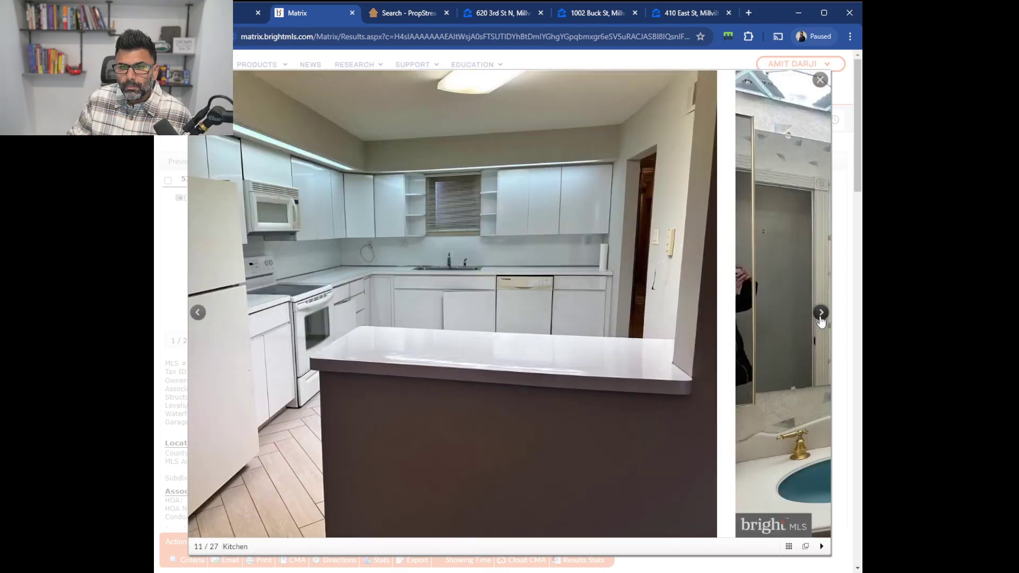
left_click(820, 314)
left_click(820, 314)
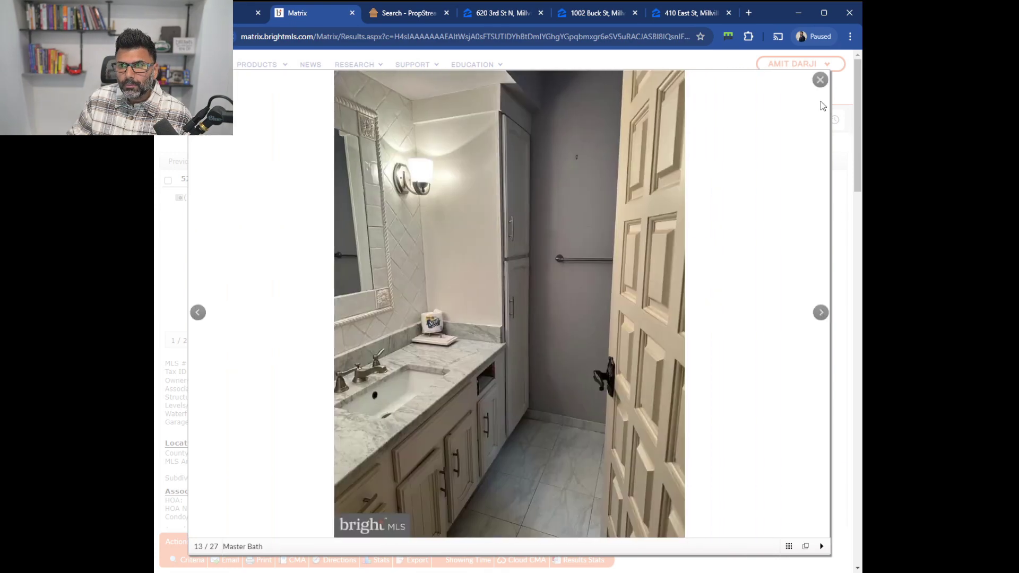
left_click(820, 80)
scroll(577, 423, "down", 4)
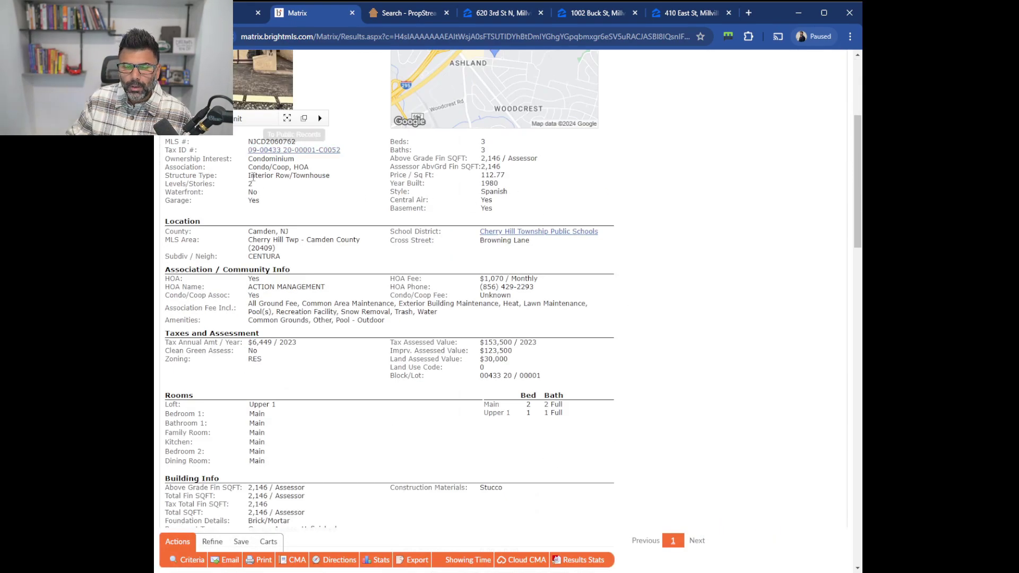
left_click_drag(480, 280, 502, 280)
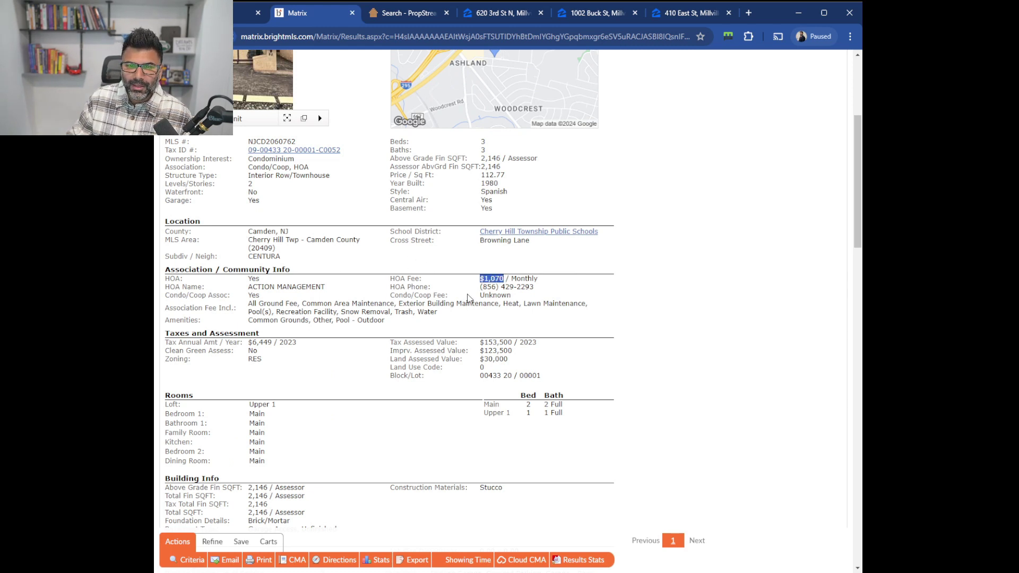
scroll(244, 367, "down", 3)
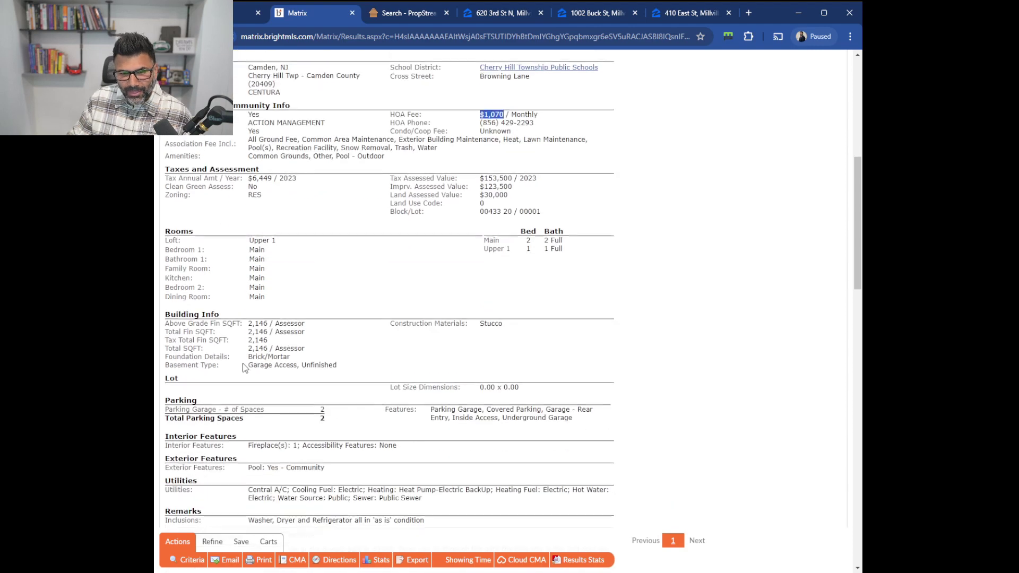
scroll(244, 367, "down", 3)
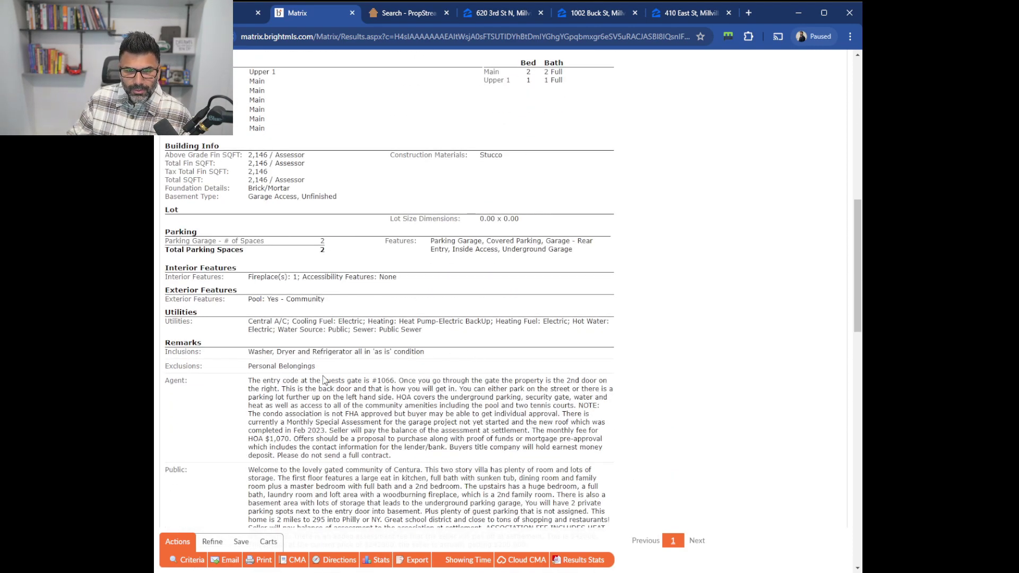
scroll(323, 380, "down", 6)
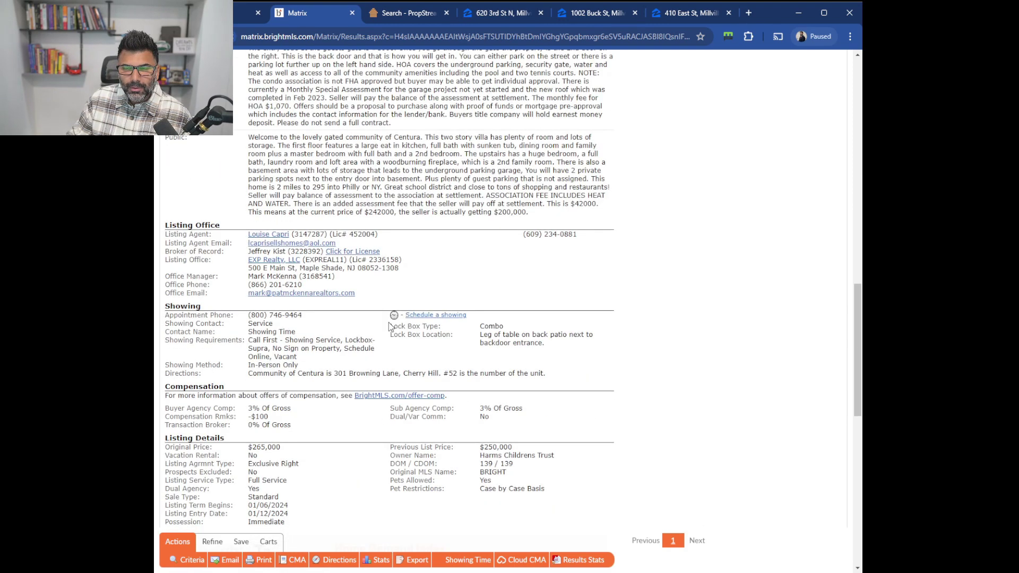
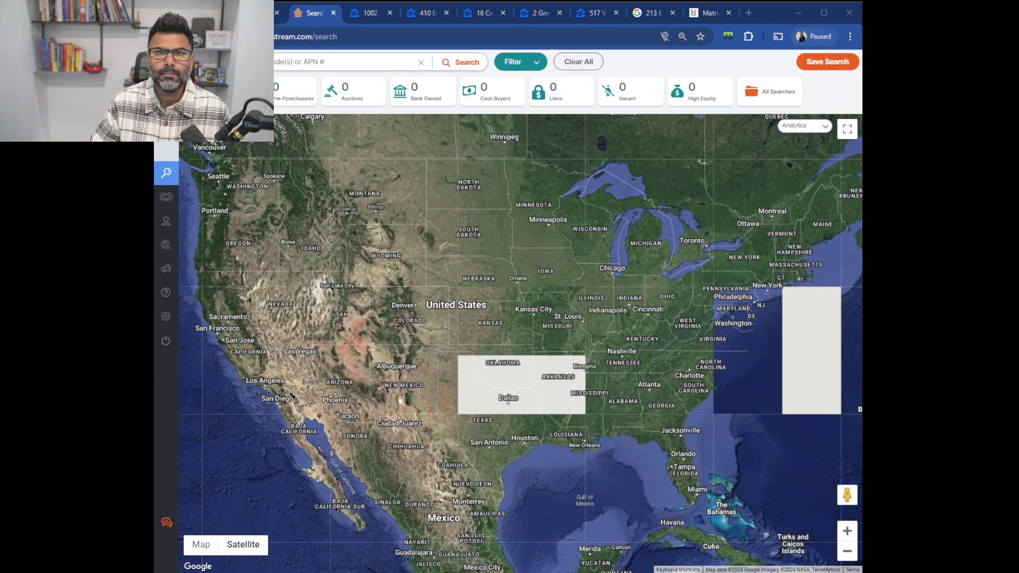
Search the Millville, NJ 08332 property and bring up its Comparables & Nearby Listings.
left_click(301, 62)
type("Millville, NJ 08332")
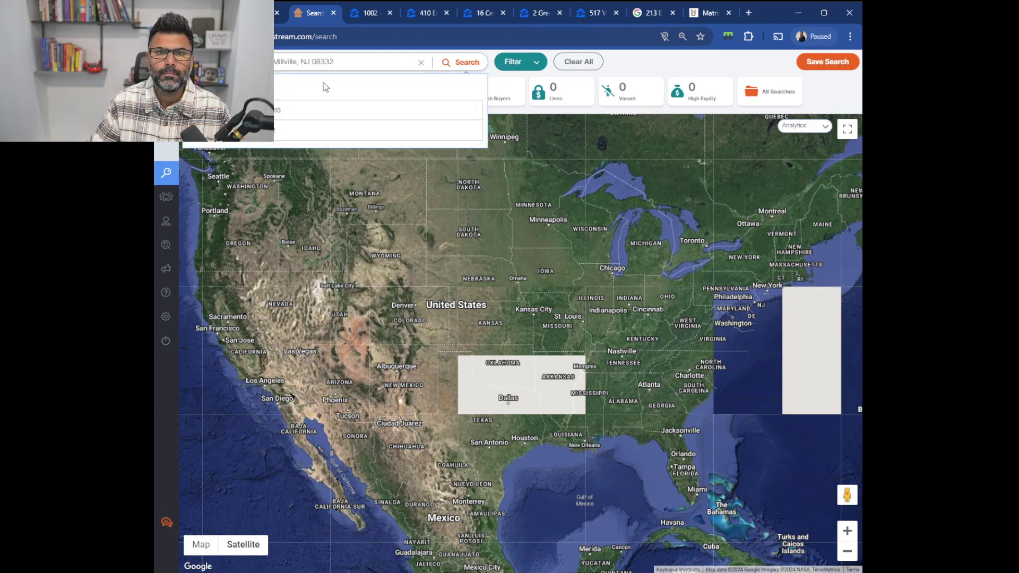
key("Return")
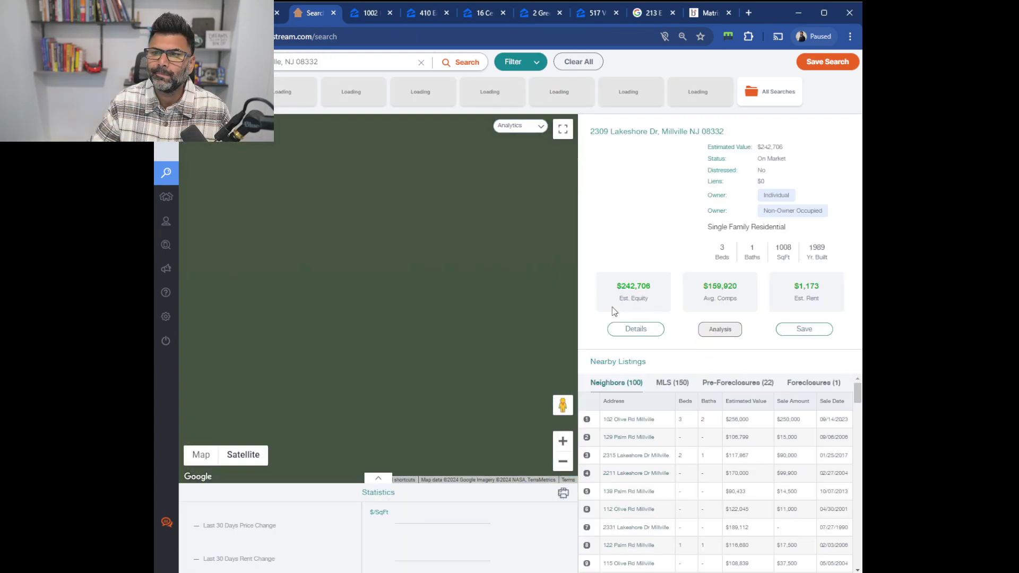
left_click(624, 332)
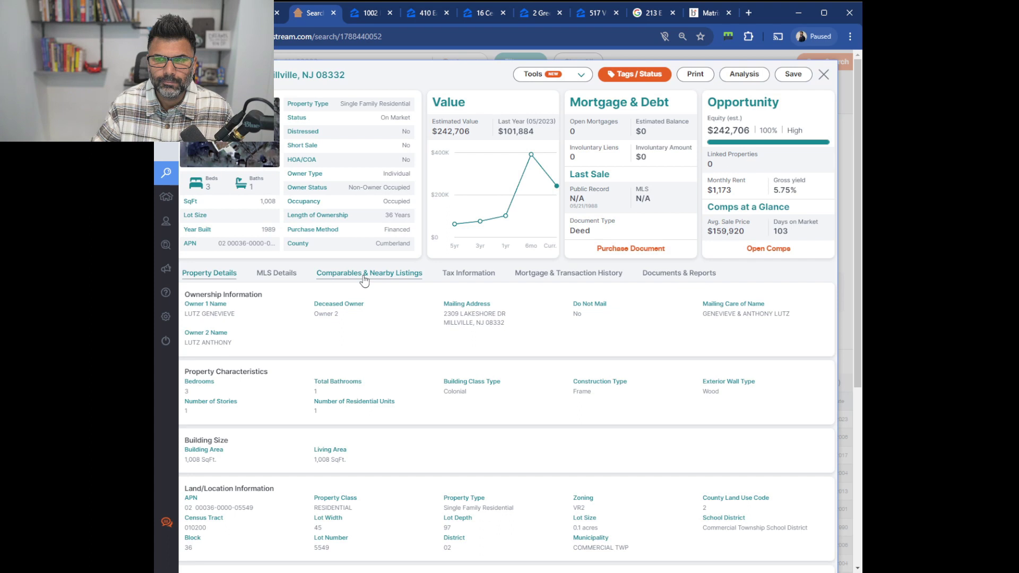
left_click(364, 274)
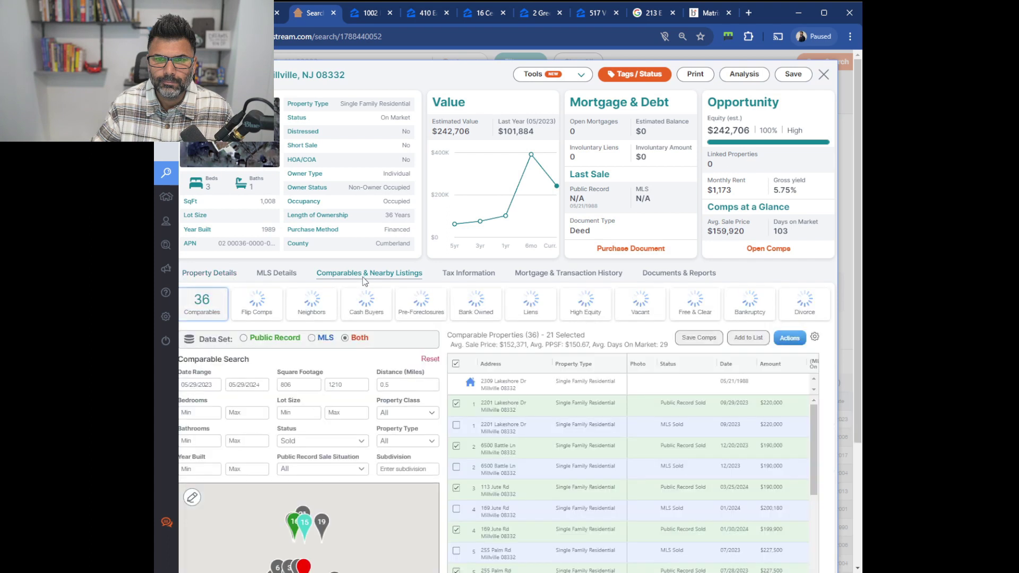
left_click(311, 338)
left_click(212, 385)
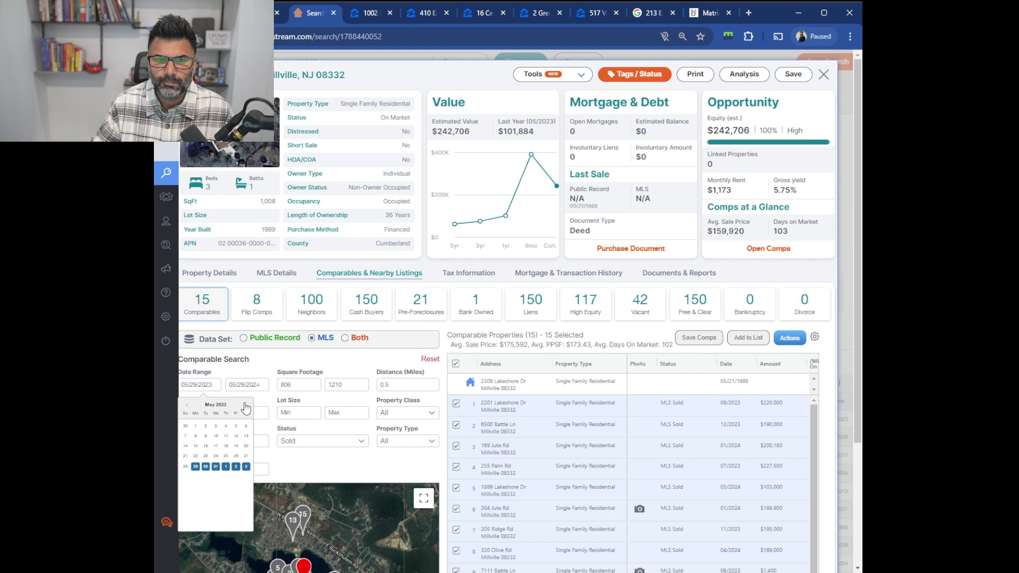
left_click(245, 405)
left_click(245, 404)
left_click(245, 405)
left_click(245, 405)
left_click(245, 405)
left_click(244, 405)
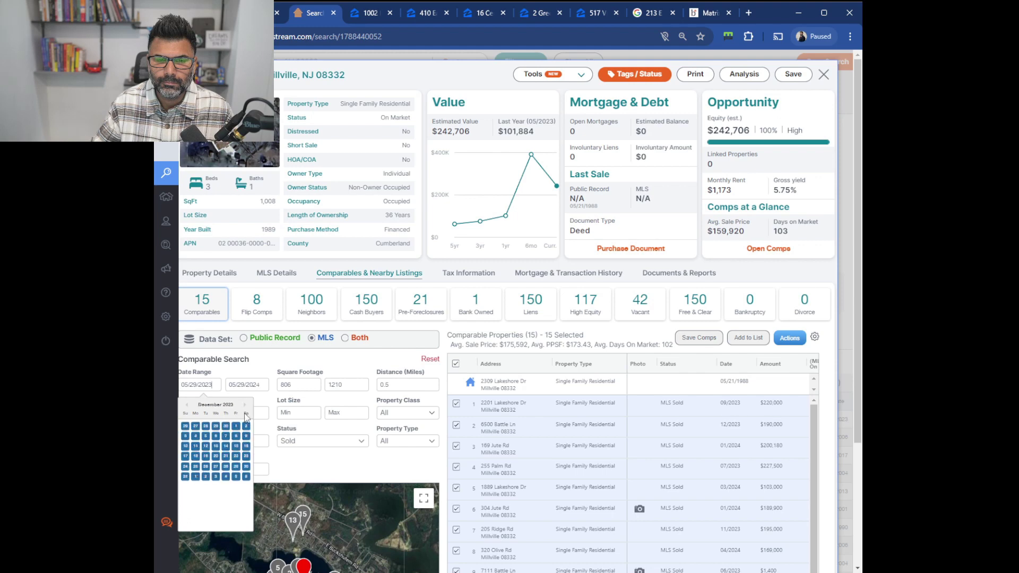
left_click(236, 466)
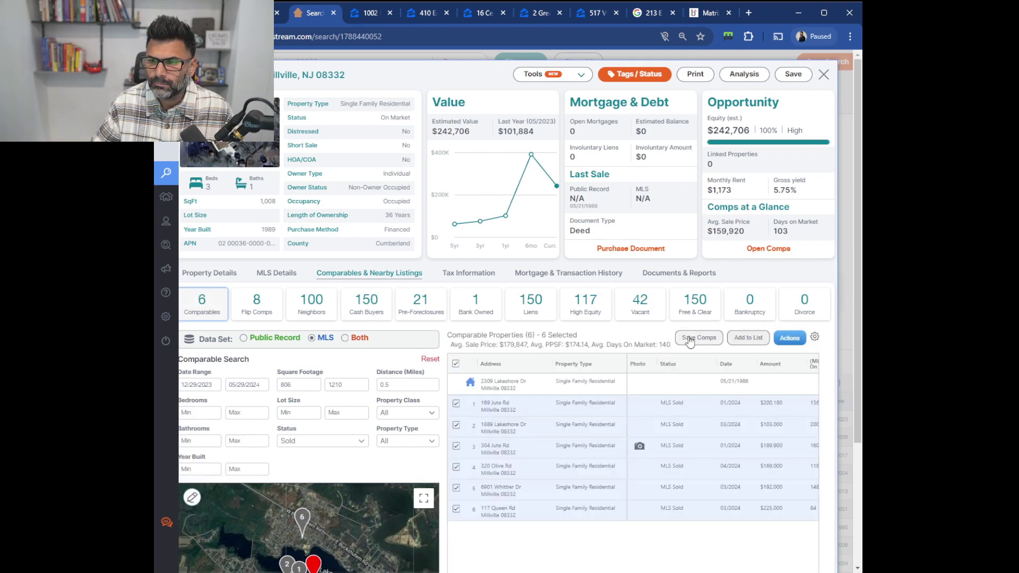
left_click(768, 366)
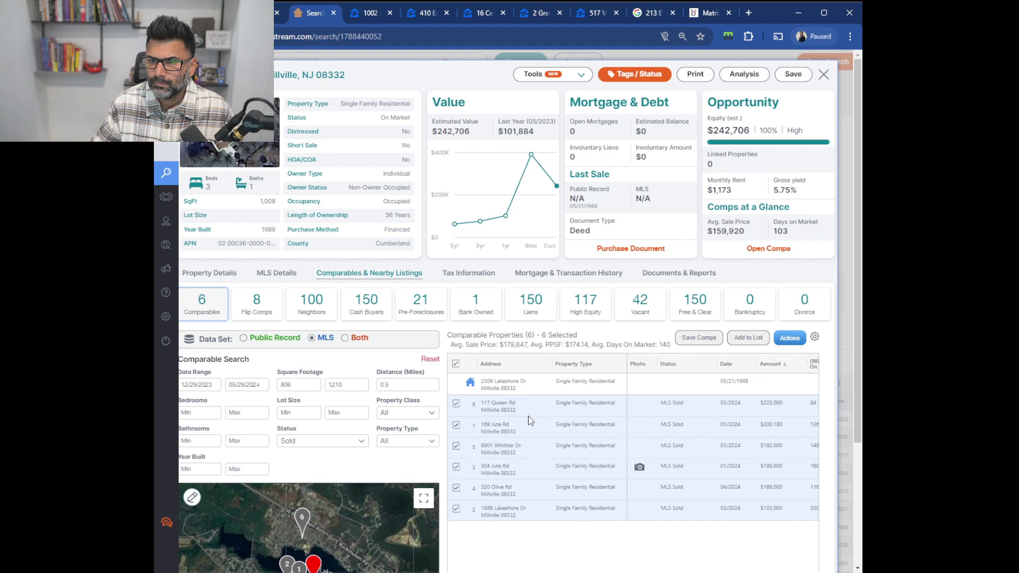
left_click_drag(512, 412, 501, 410)
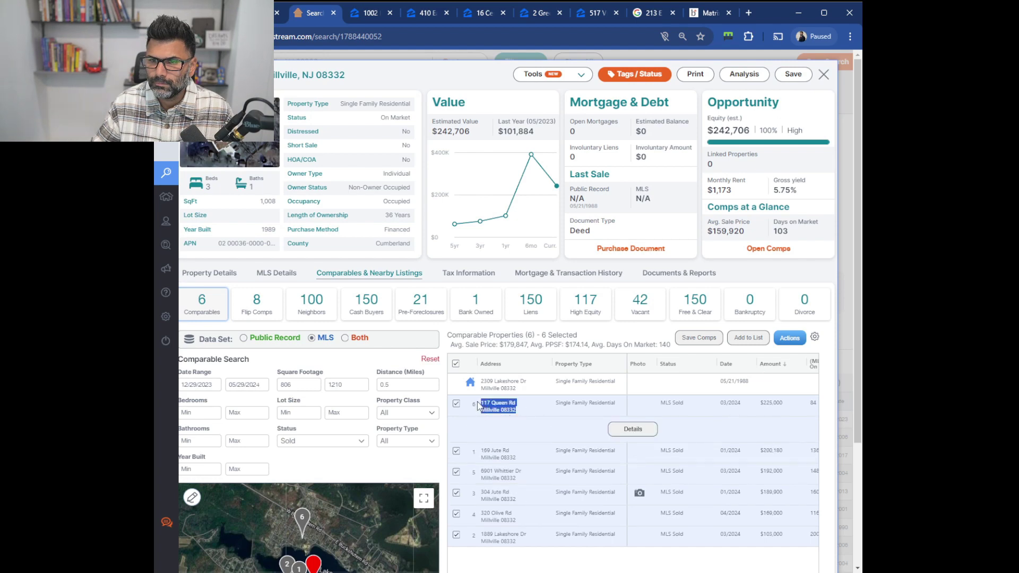
left_click(593, 13)
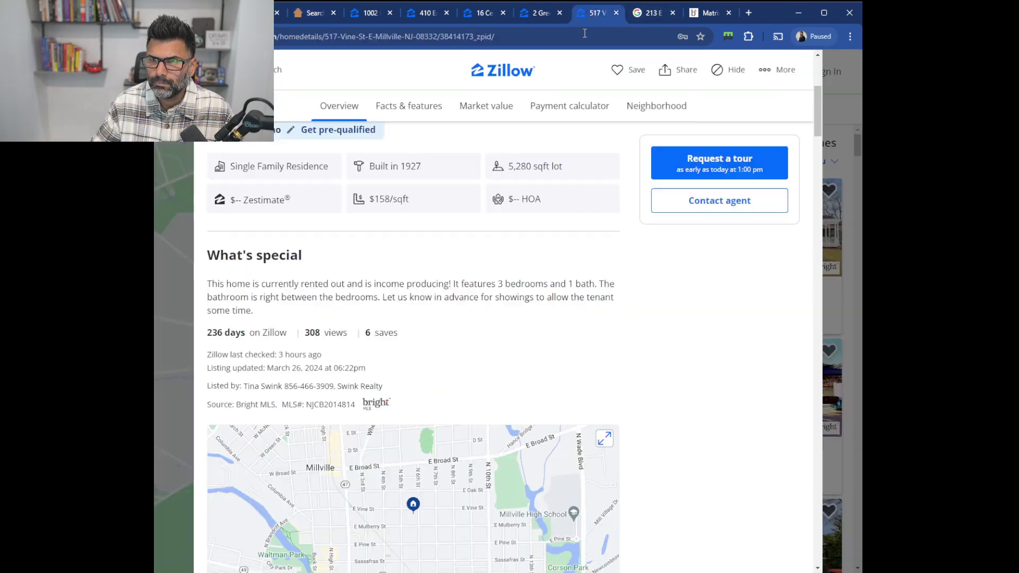
left_click(584, 33)
key("Return")
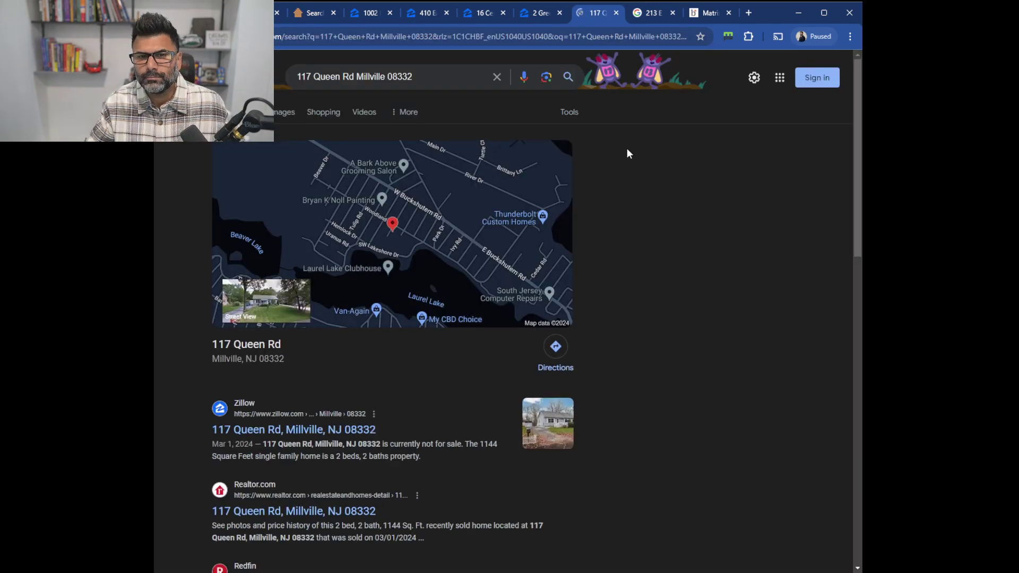
left_click(269, 430)
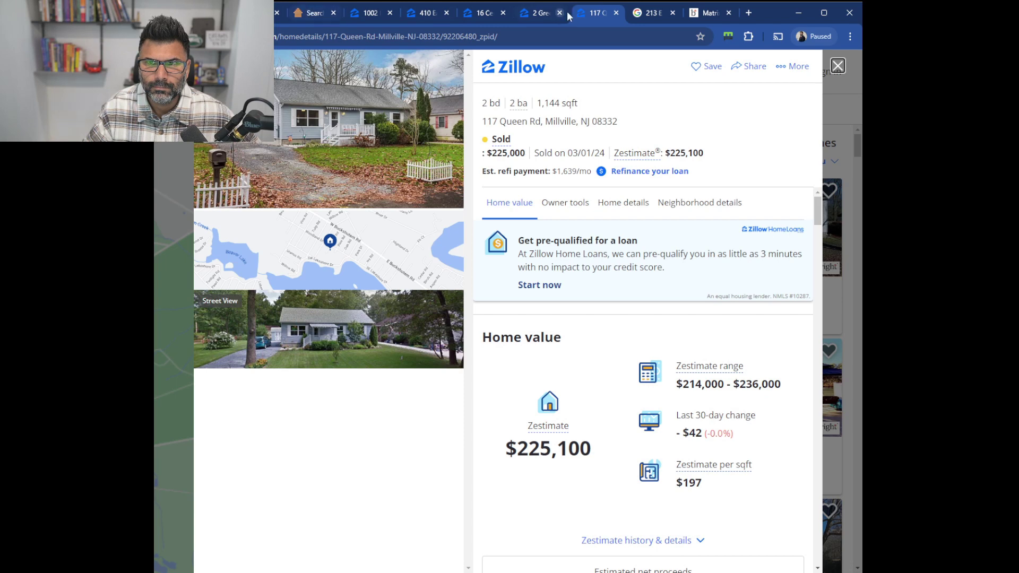
left_click_drag(619, 123, 485, 124)
key("ctrl+c")
key("ctrl+9")
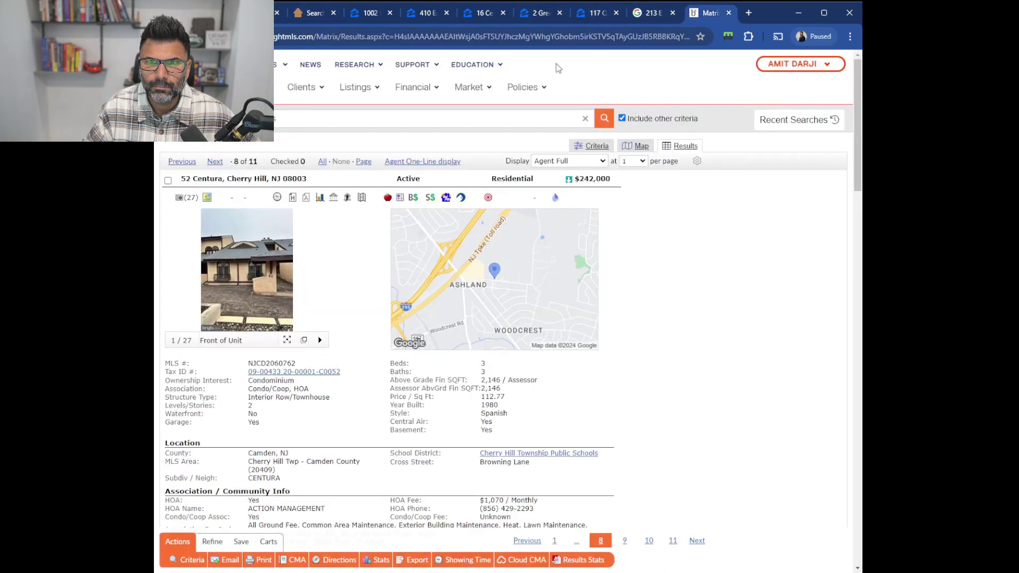
left_click(480, 116)
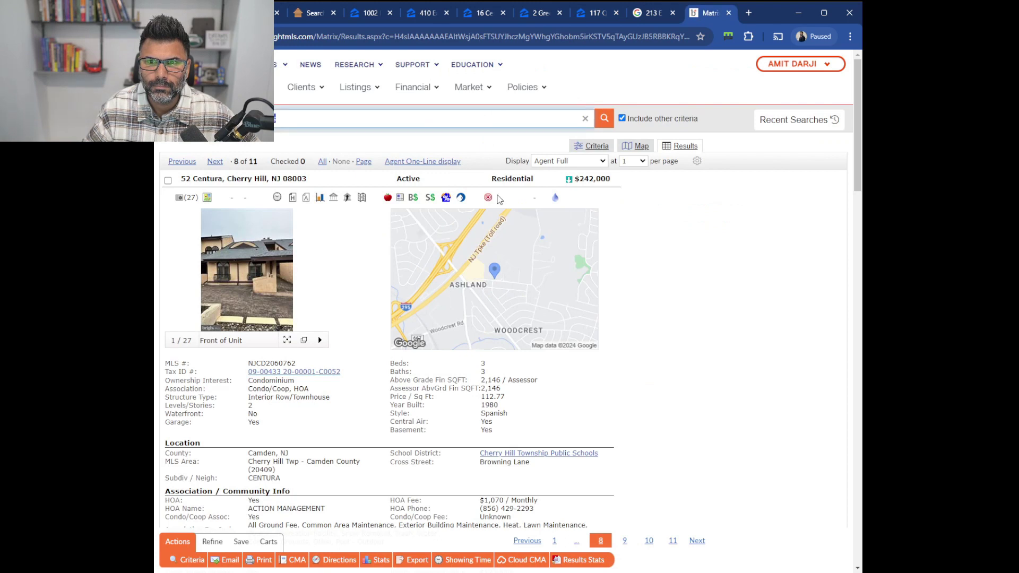
key("ctrl+v")
left_click(596, 123)
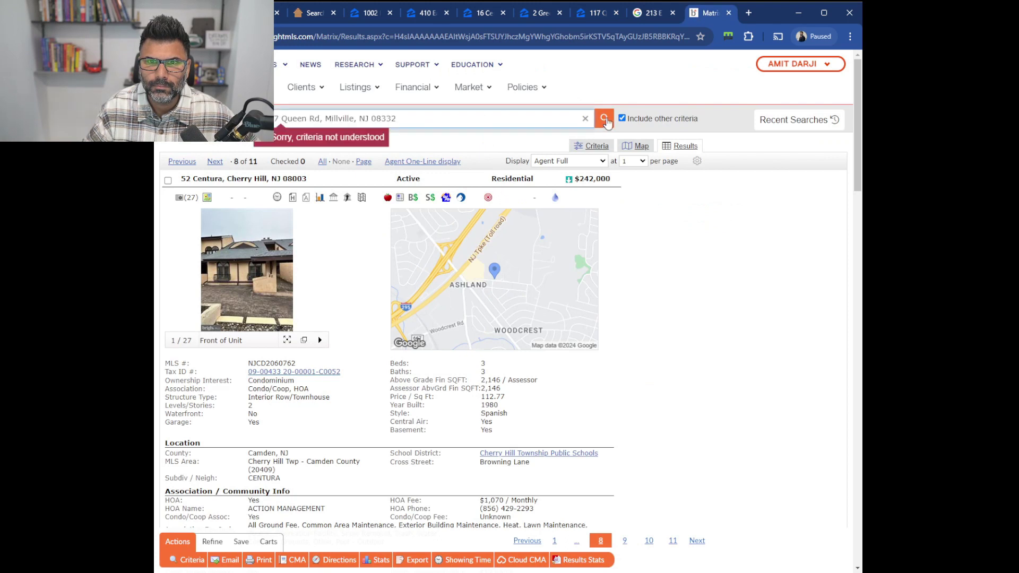
mouse_move(277, 85)
left_click(200, 175)
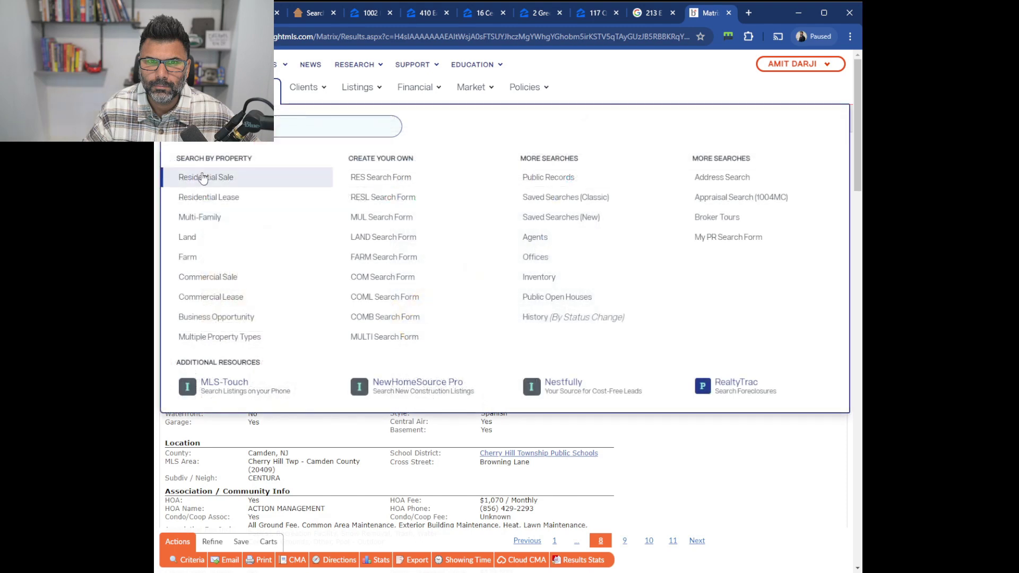
left_click(306, 116)
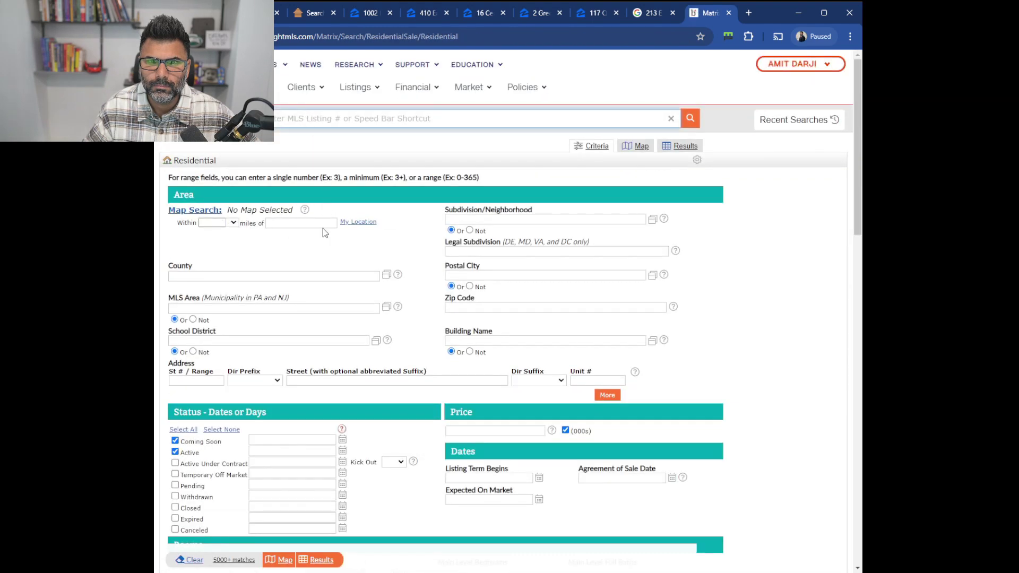
key("ctrl+v")
left_click(690, 123)
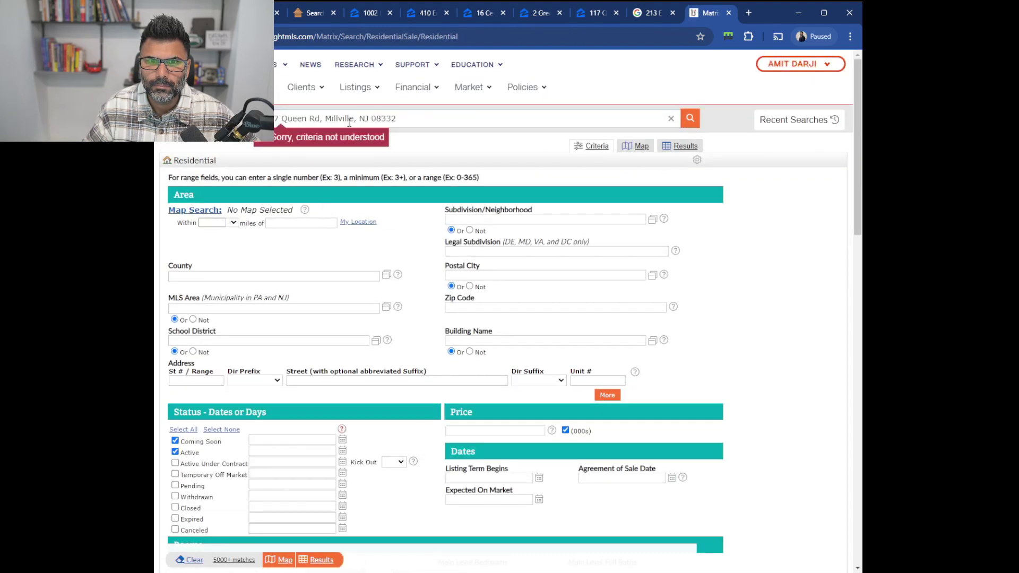
left_click_drag(441, 118, 324, 120)
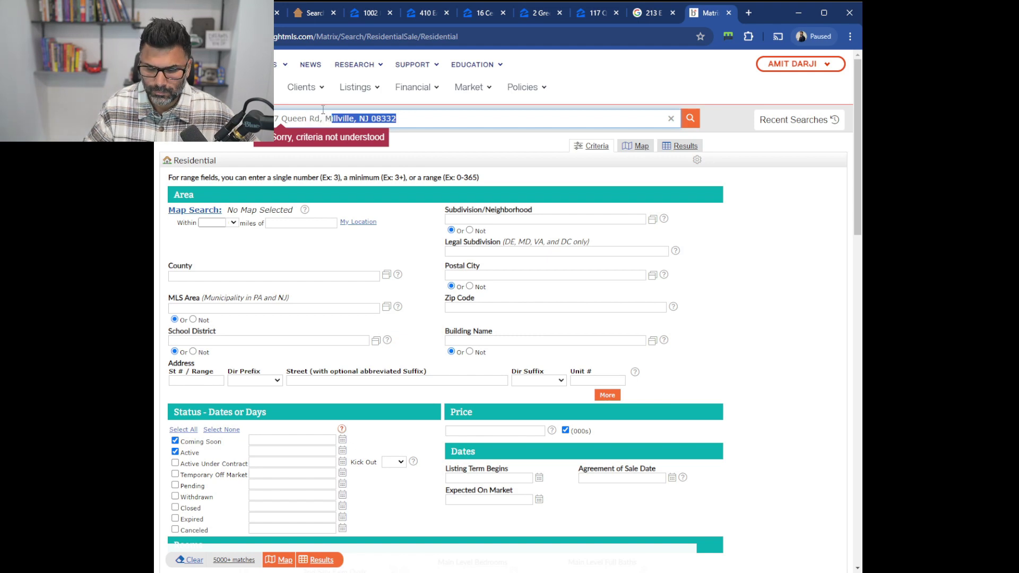
key("BackSpace")
key("Return")
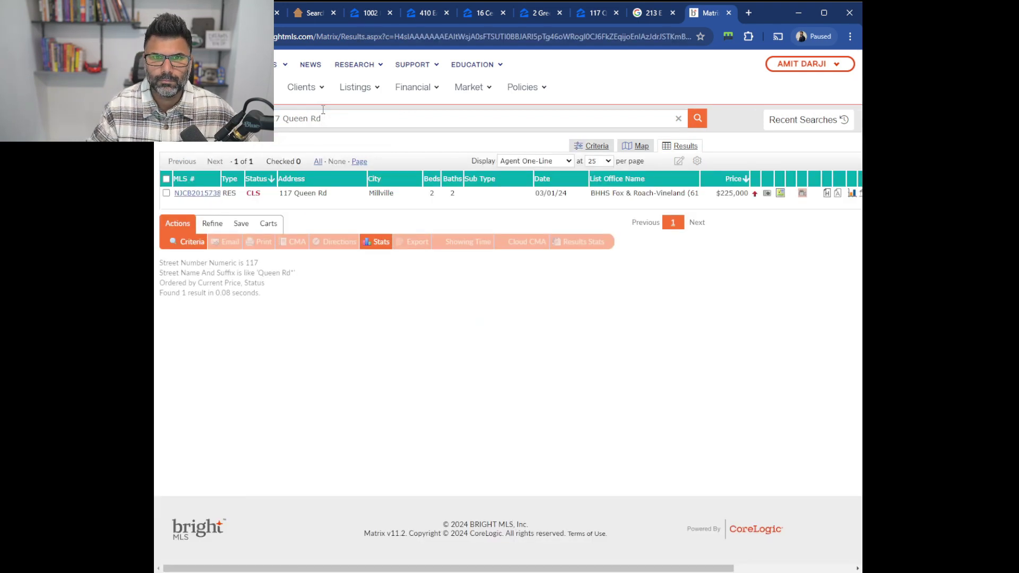
left_click(207, 196)
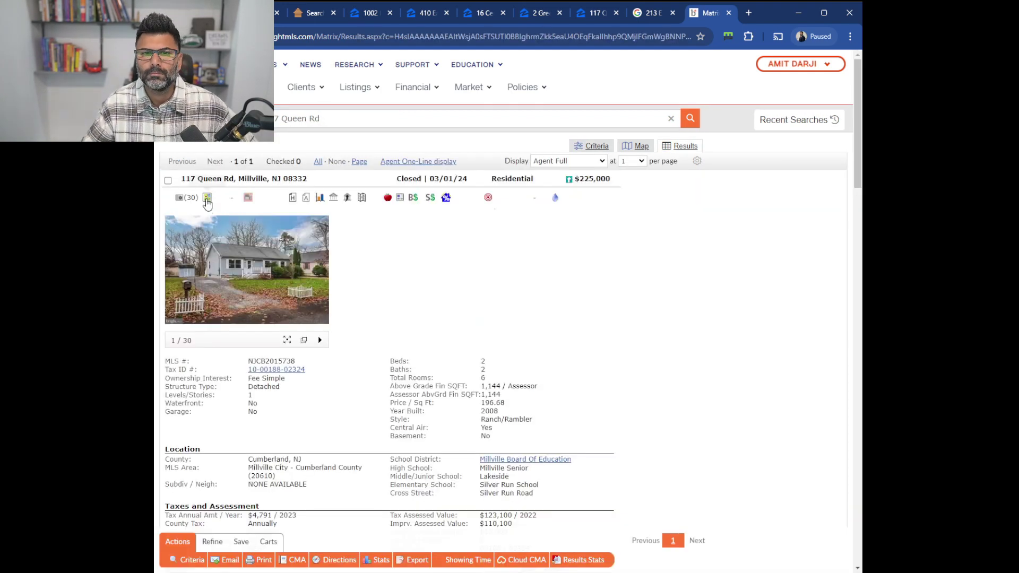
Page through the listing photos past the dining room to the kitchen shots, then close the gallery.
left_click(222, 298)
left_click(821, 313)
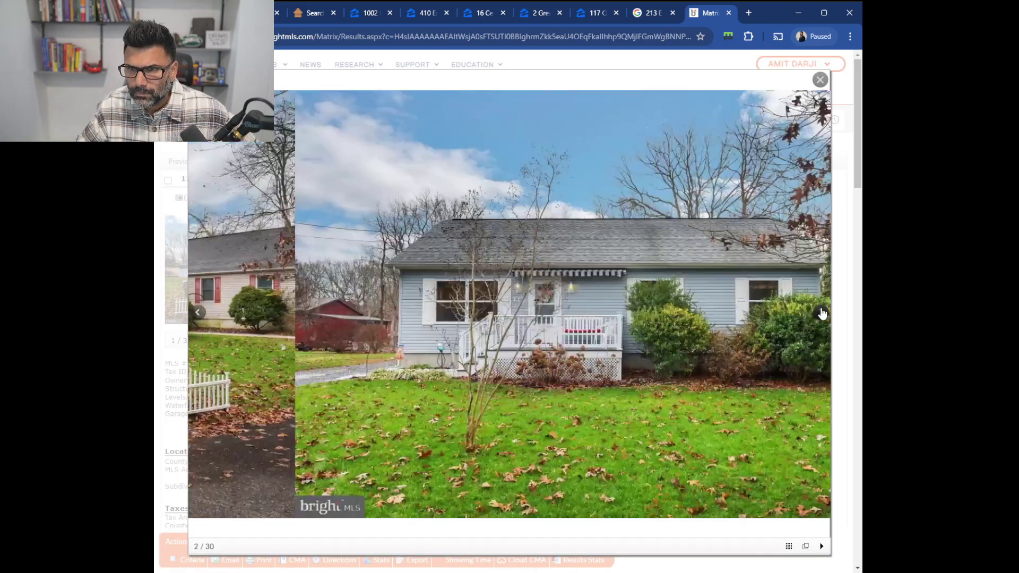
left_click(820, 313)
left_click(821, 313)
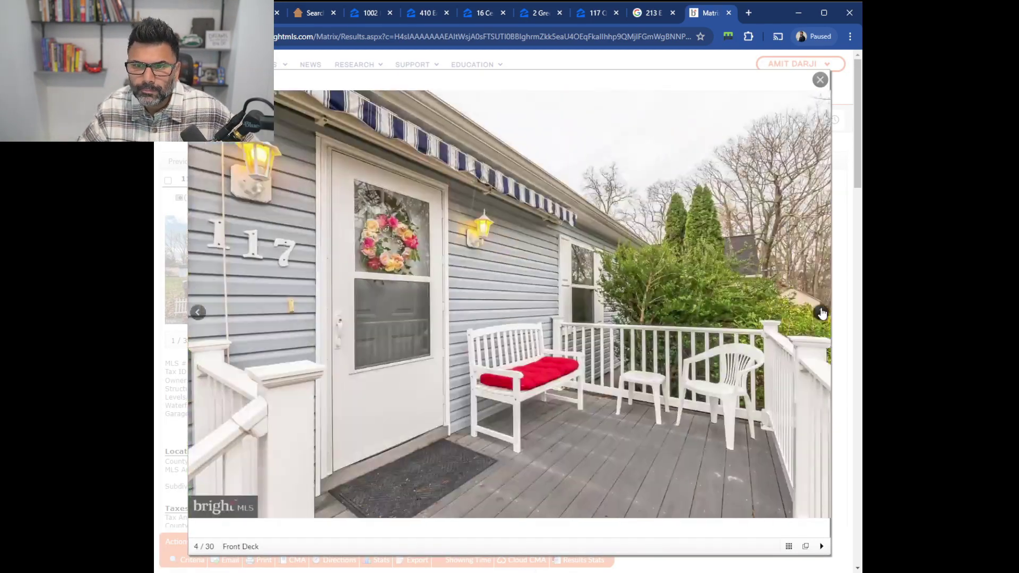
left_click(820, 313)
left_click(821, 313)
left_click(821, 313)
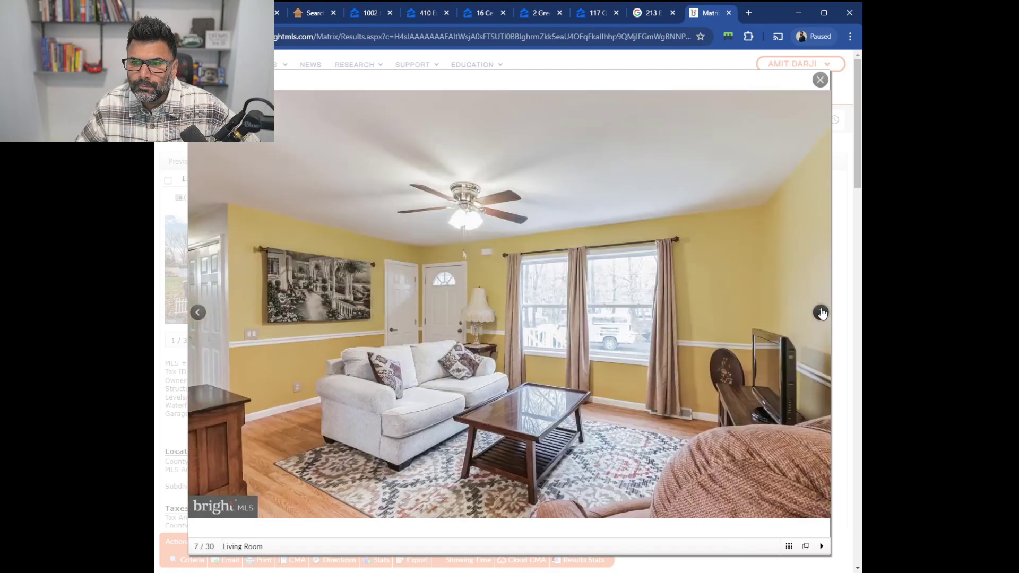
left_click(821, 313)
left_click(821, 313)
left_click(821, 313)
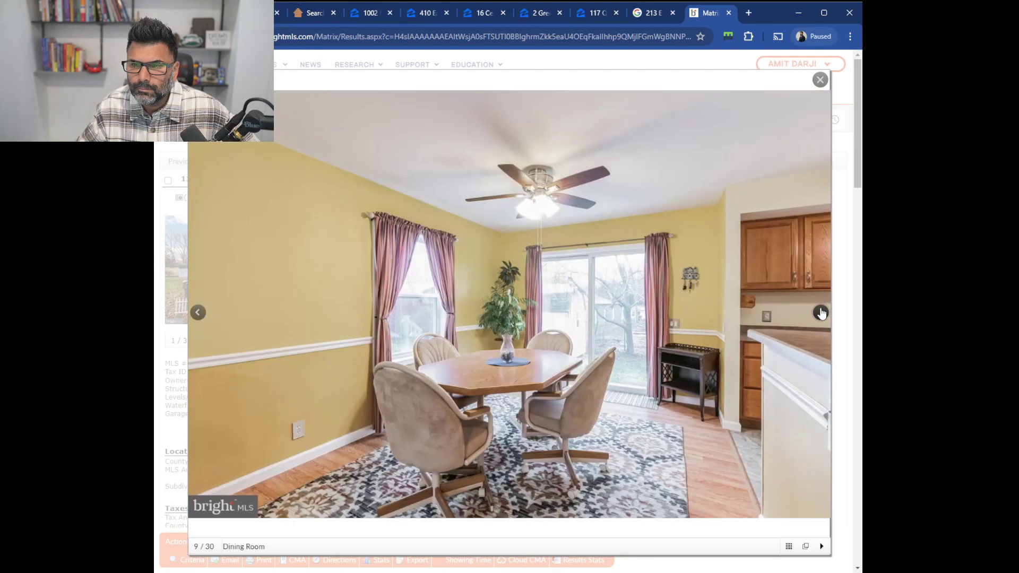
left_click(821, 313)
left_click(821, 313)
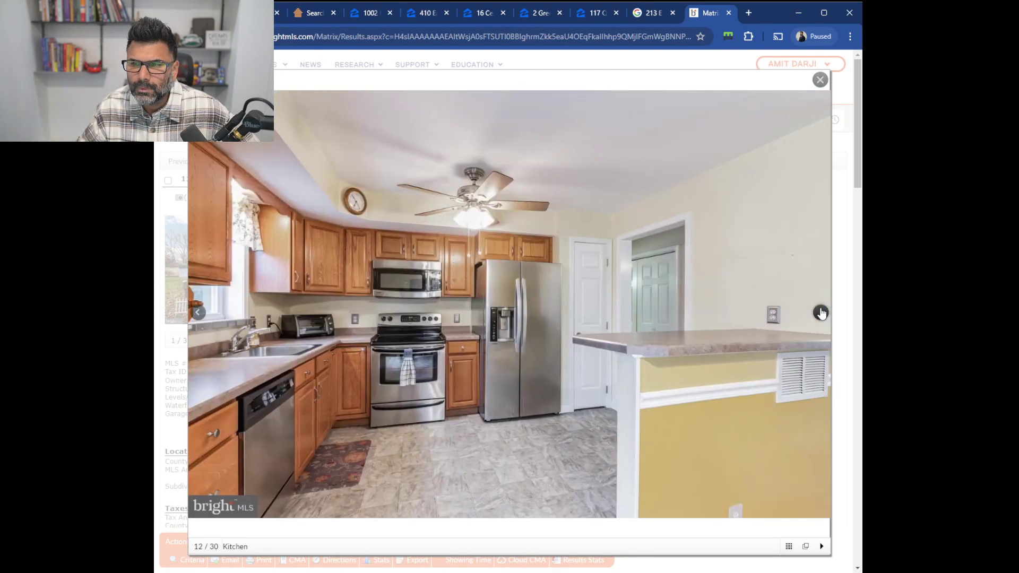
left_click(820, 313)
left_click(821, 313)
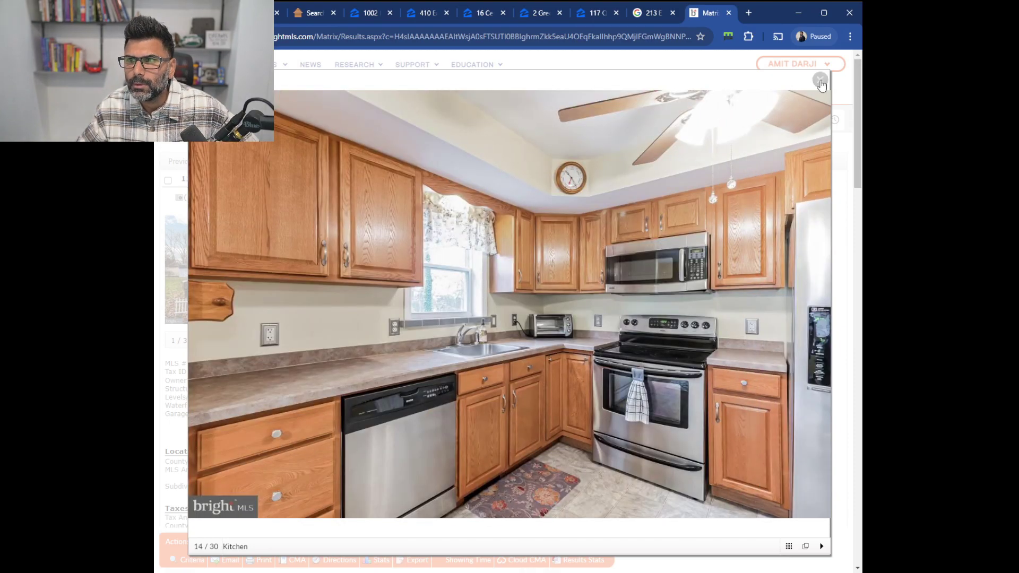
key("Escape")
scroll(631, 313, "down", 3)
scroll(631, 313, "down", 10)
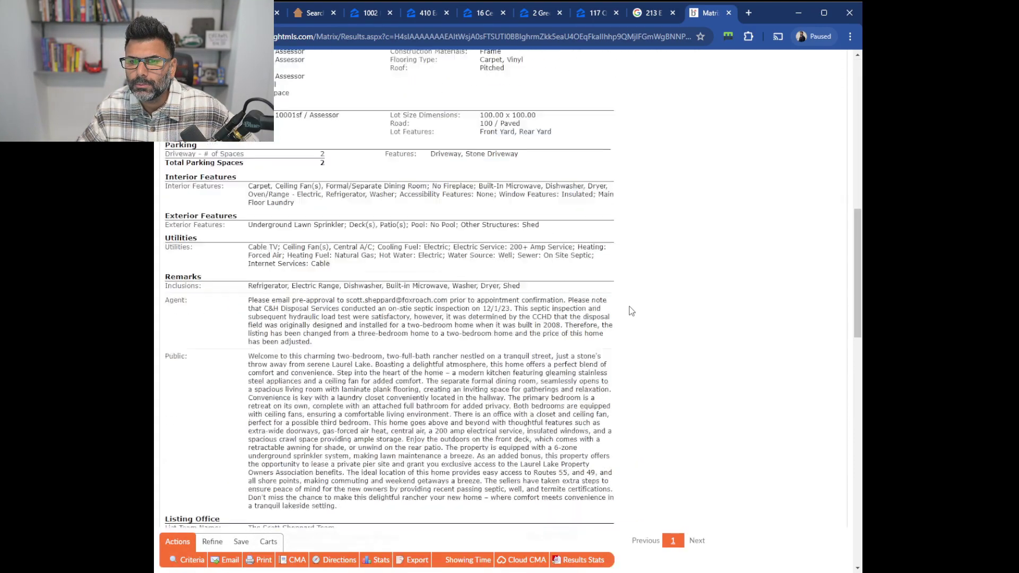
scroll(414, 366, "up", 3)
scroll(414, 367, "down", 4)
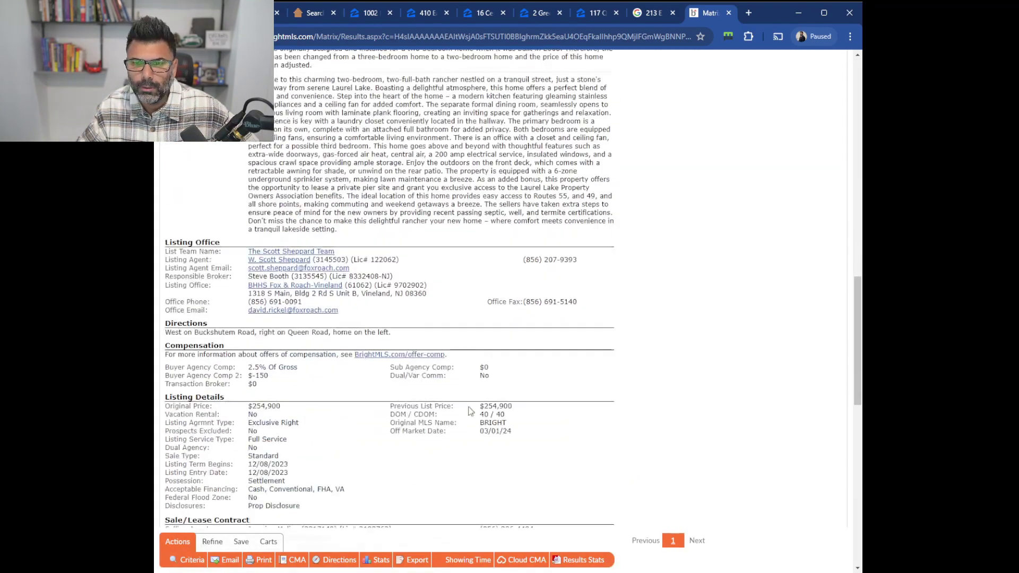
scroll(342, 437, "up", 5)
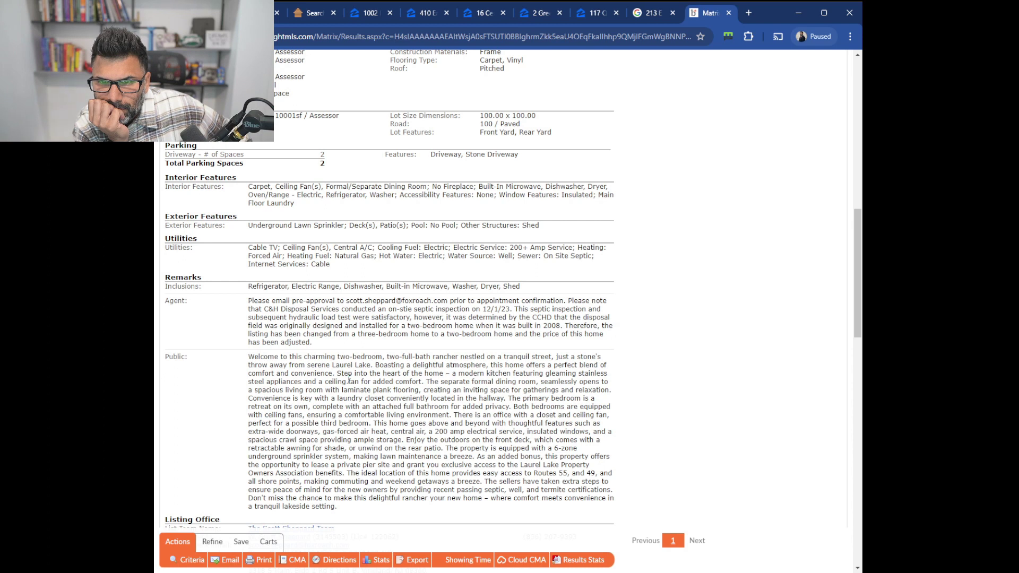
scroll(488, 187, "down", 2)
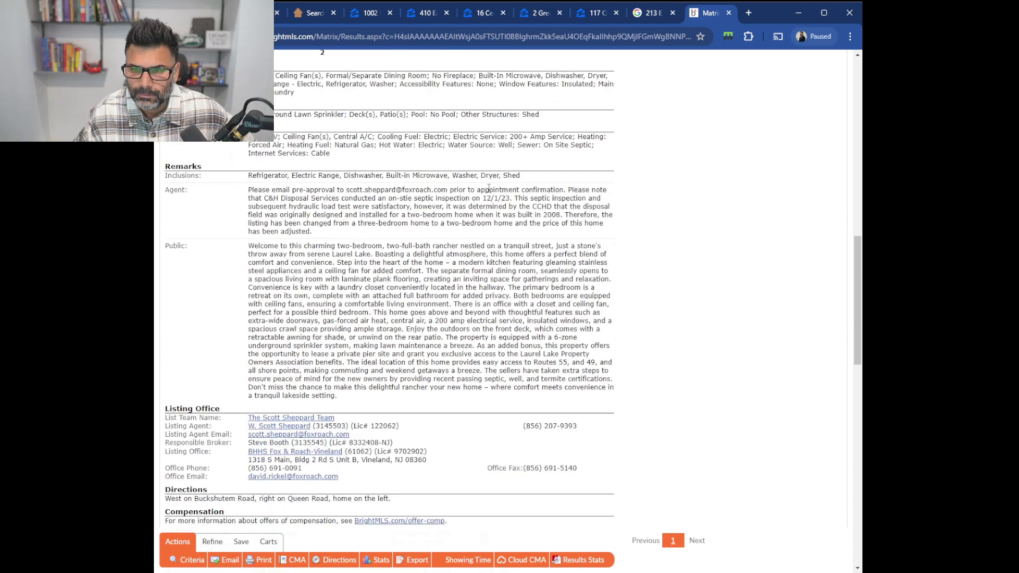
scroll(448, 315, "down", 4)
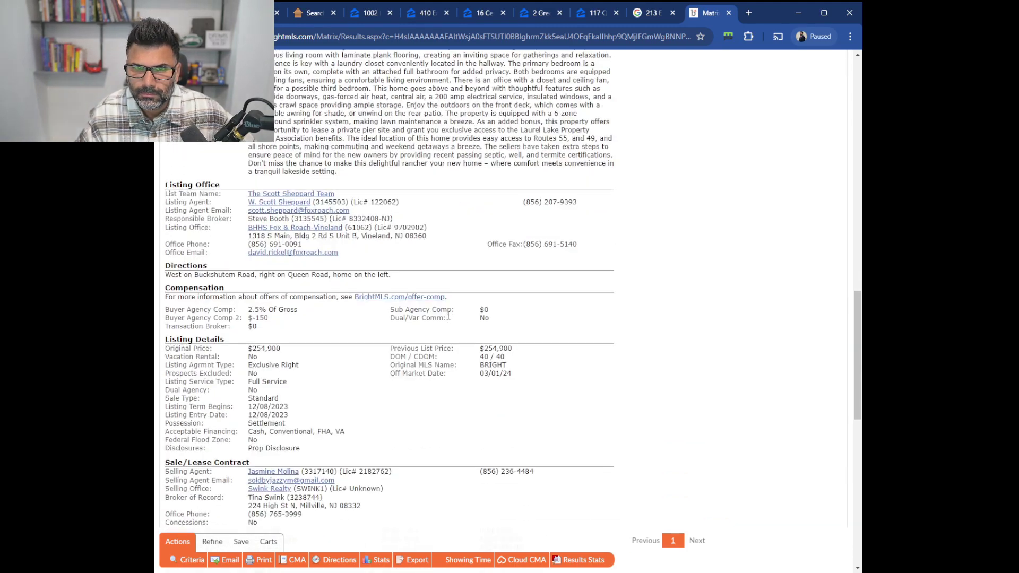
scroll(448, 314, "down", 4)
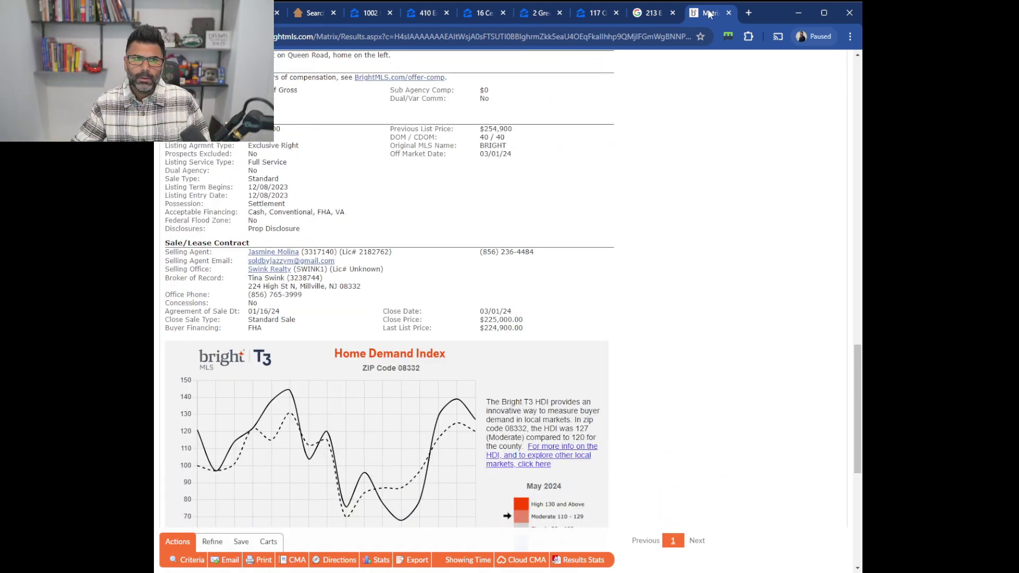
left_click(729, 13)
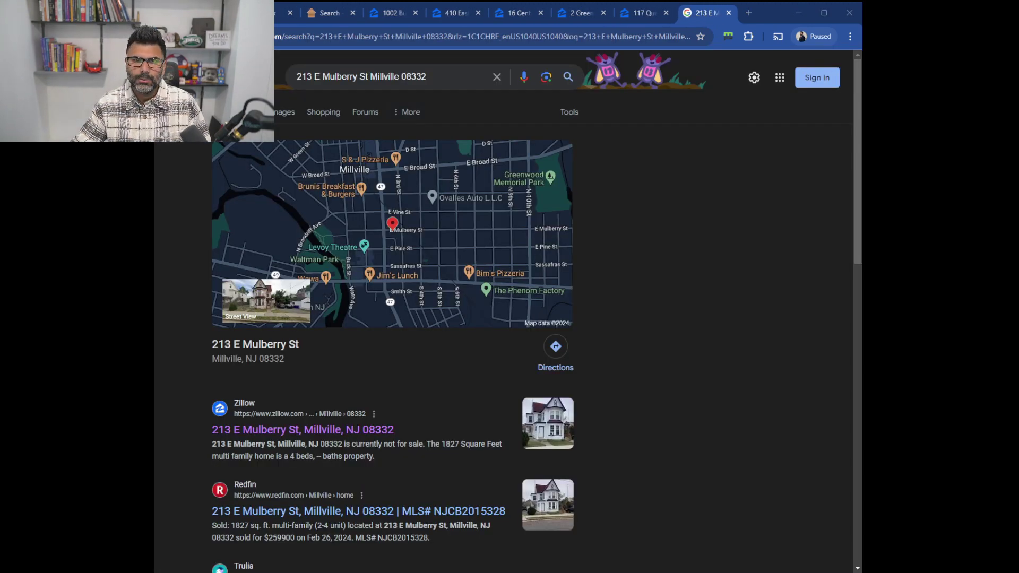
left_click(326, 12)
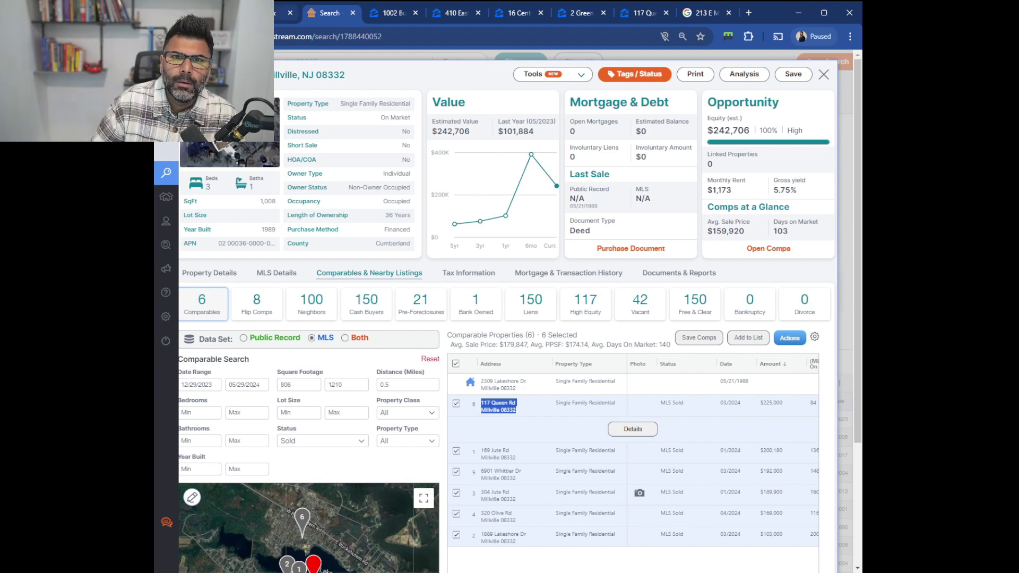
left_click(284, 13)
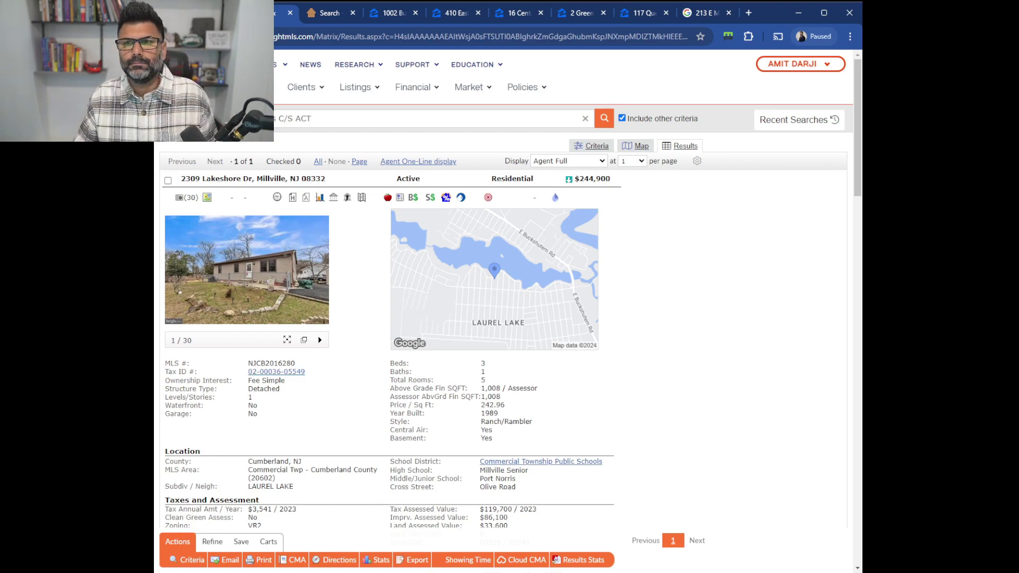
scroll(334, 241, "down", 15)
scroll(334, 242, "down", 2)
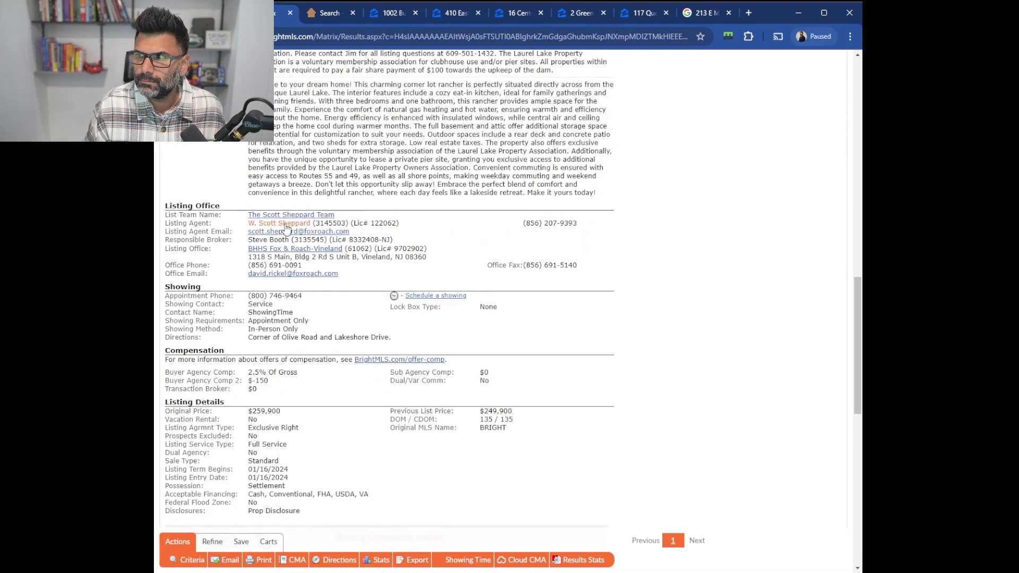
left_click(285, 224)
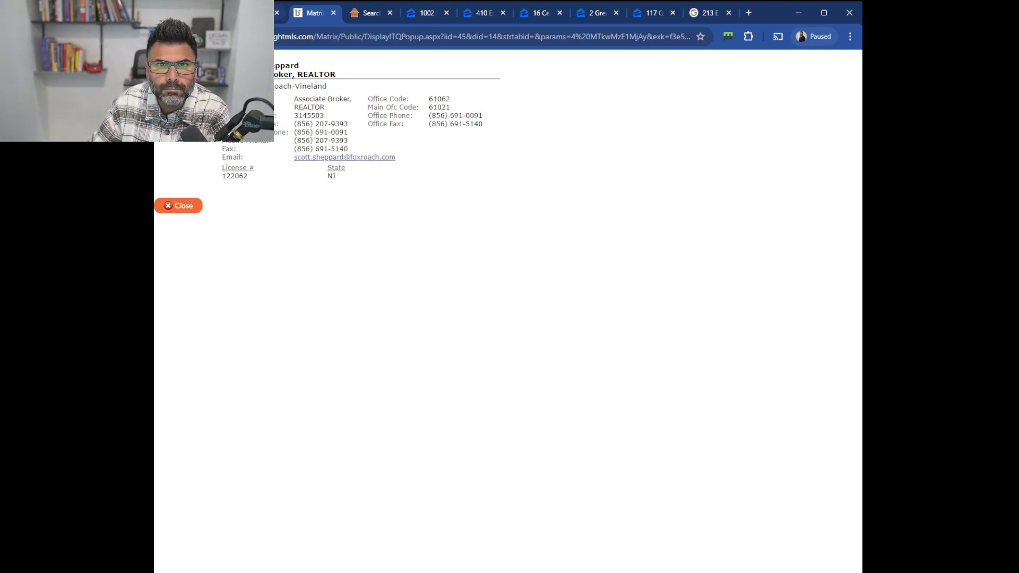
left_click(178, 205)
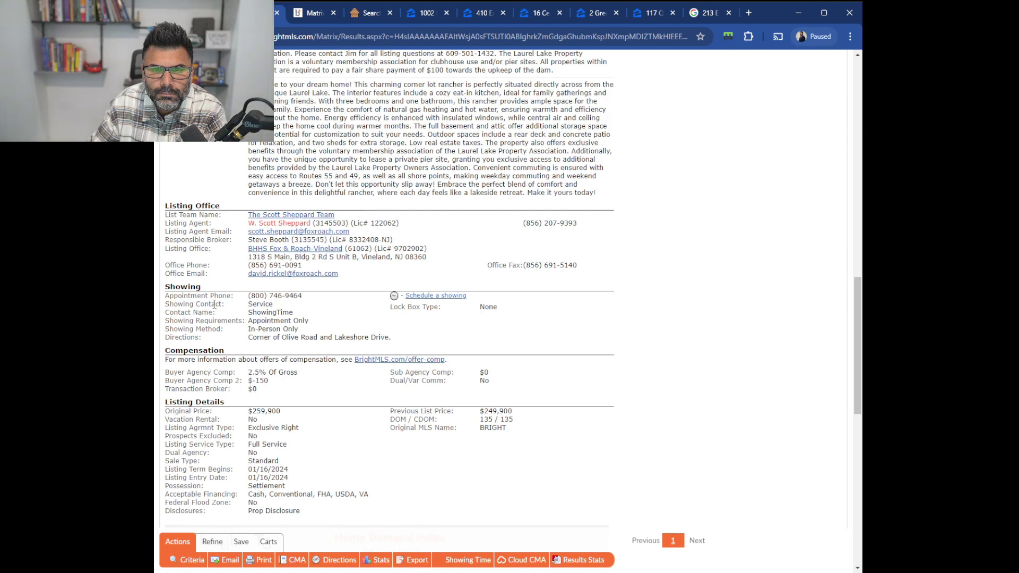
scroll(216, 304, "up", 2)
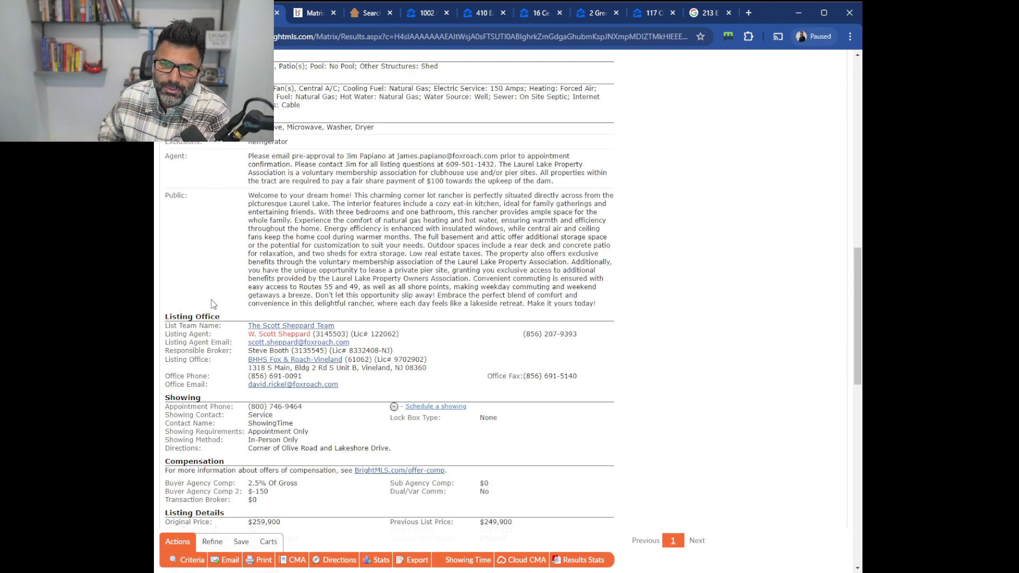
scroll(264, 296, "up", 15)
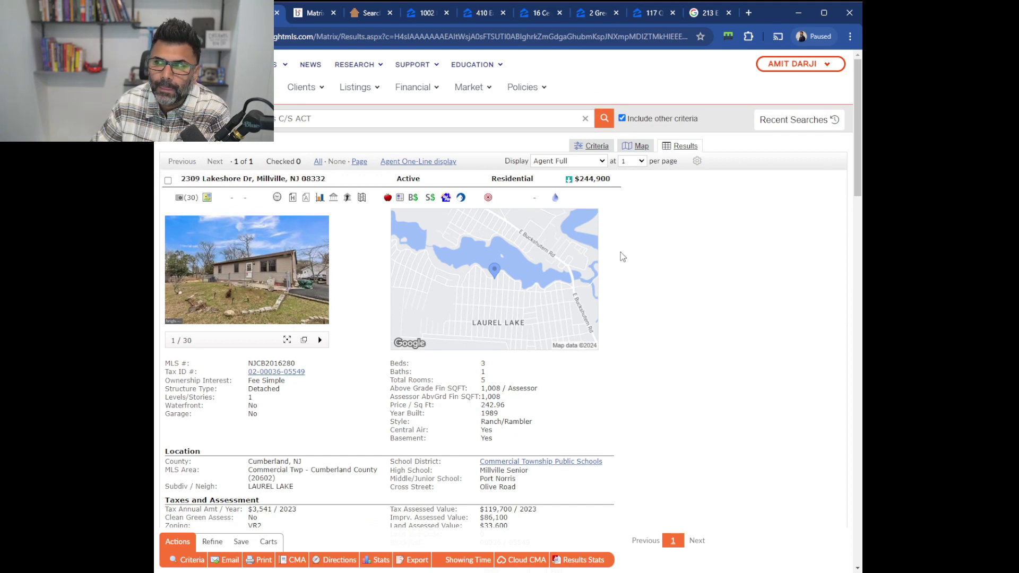
scroll(620, 254, "down", 3)
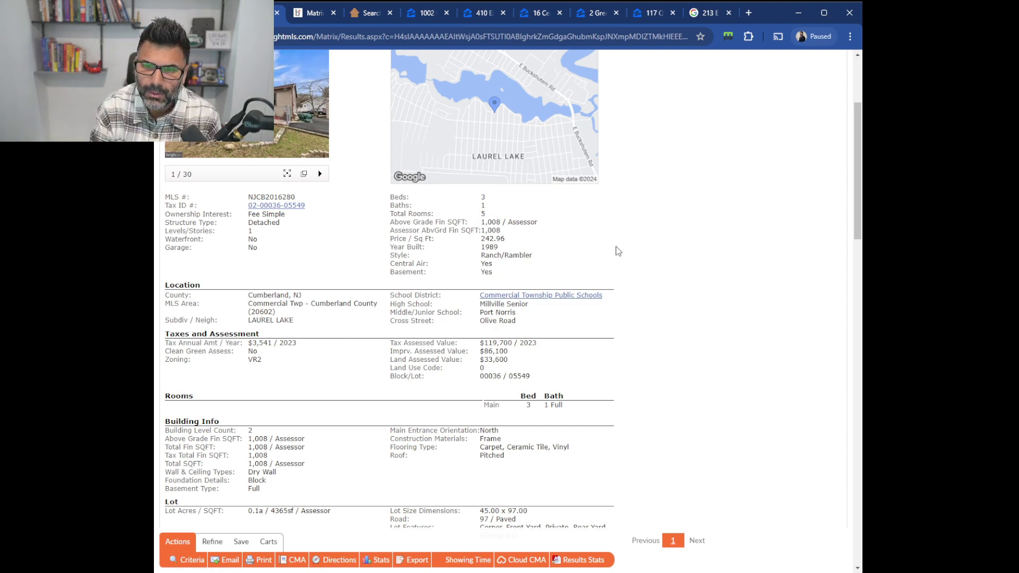
scroll(389, 350, "down", 8)
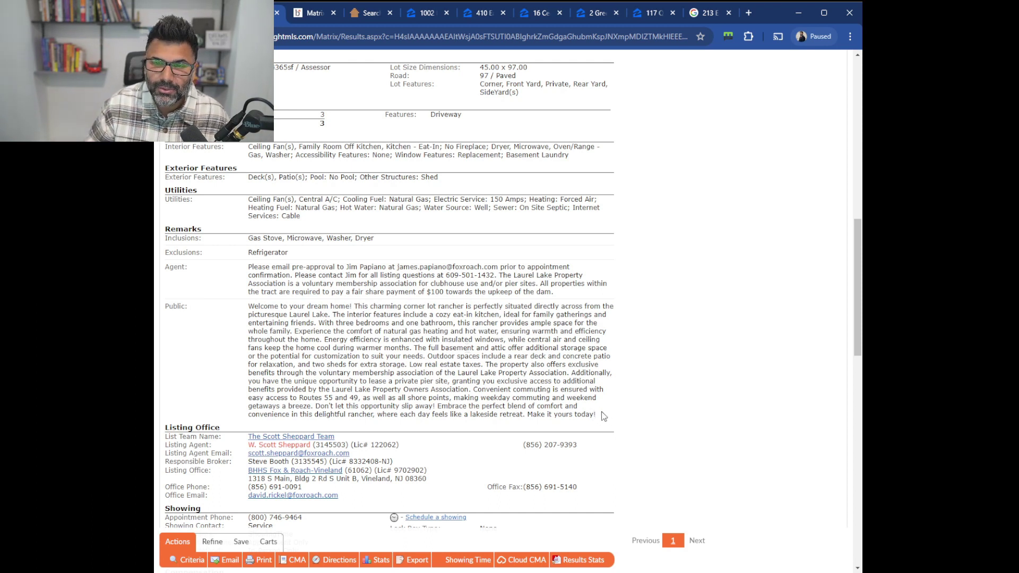
mouse_move(596, 415)
left_mouse_down()
mouse_move(318, 375)
mouse_move(247, 319)
mouse_move(253, 264)
mouse_move(166, 266)
mouse_move(609, 418)
left_mouse_up()
left_click(204, 298)
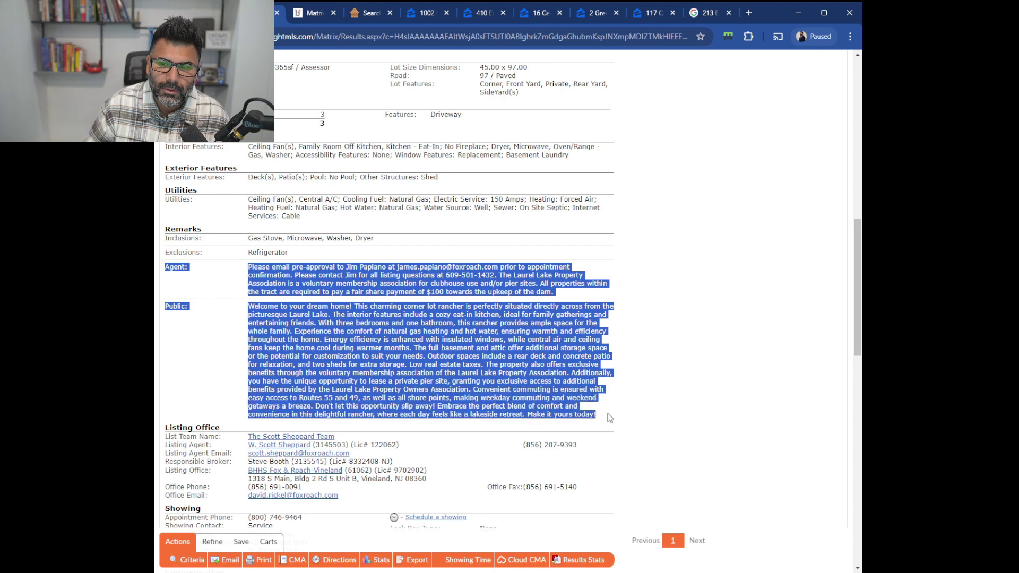
left_click(637, 413)
scroll(425, 308, "up", 15)
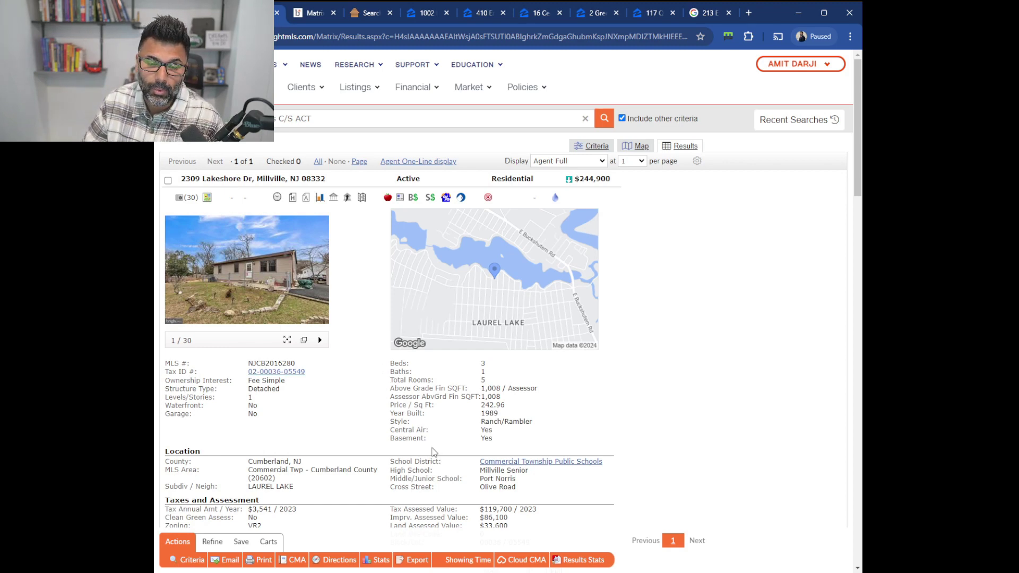
scroll(434, 452, "down", 2)
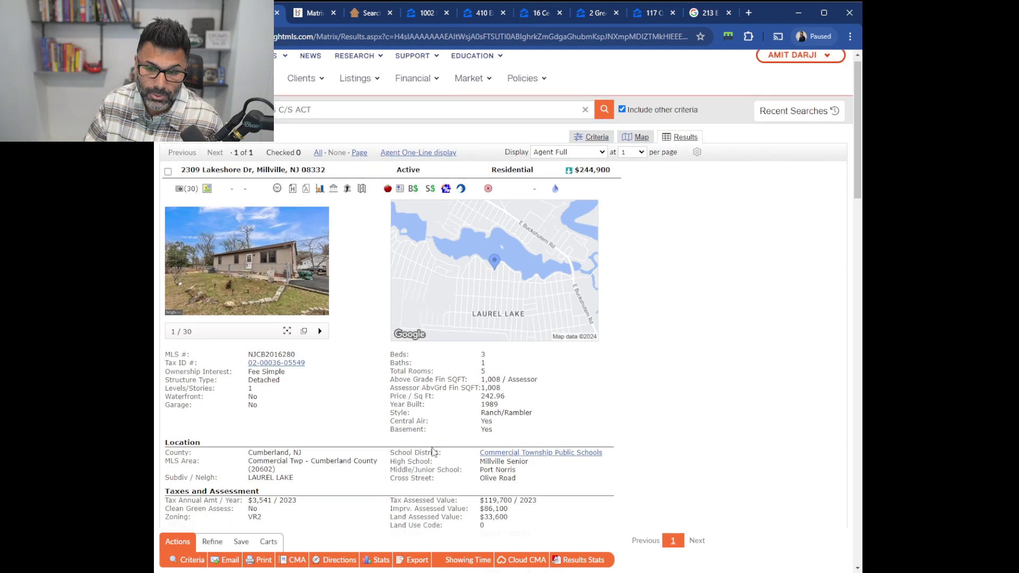
scroll(434, 452, "down", 4)
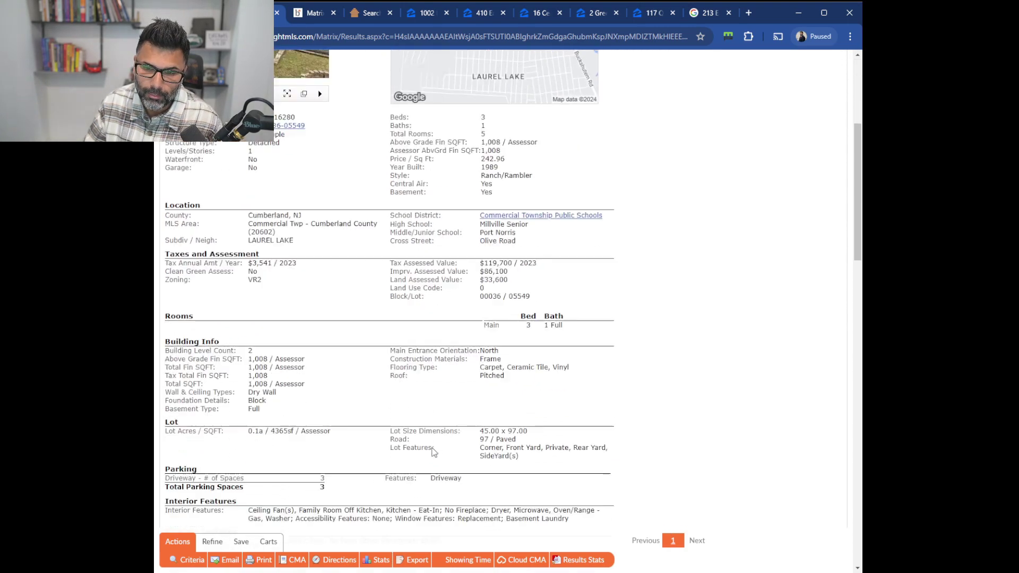
scroll(338, 460, "down", 4)
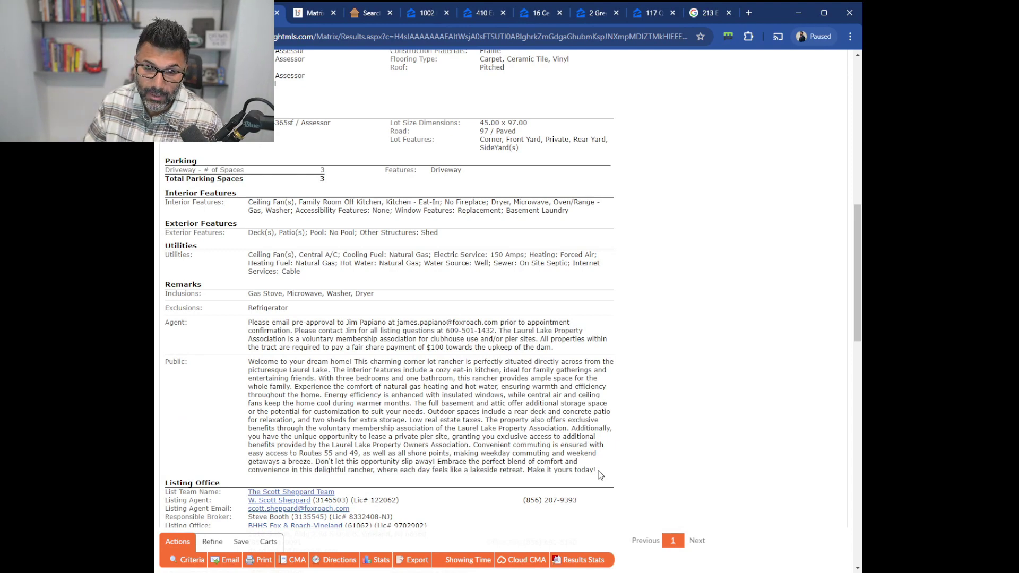
left_click_drag(598, 470, 165, 290)
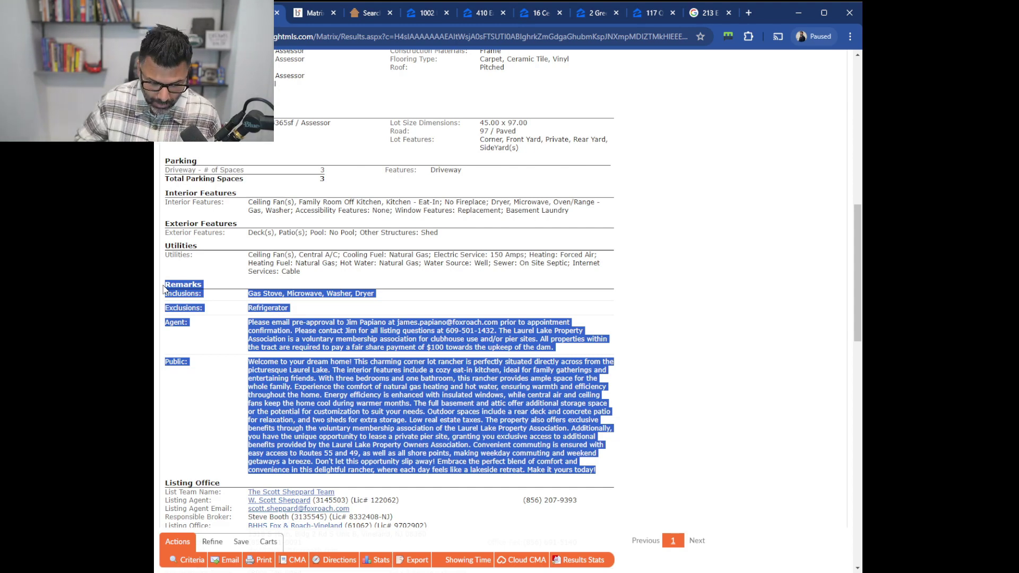
left_click(692, 412)
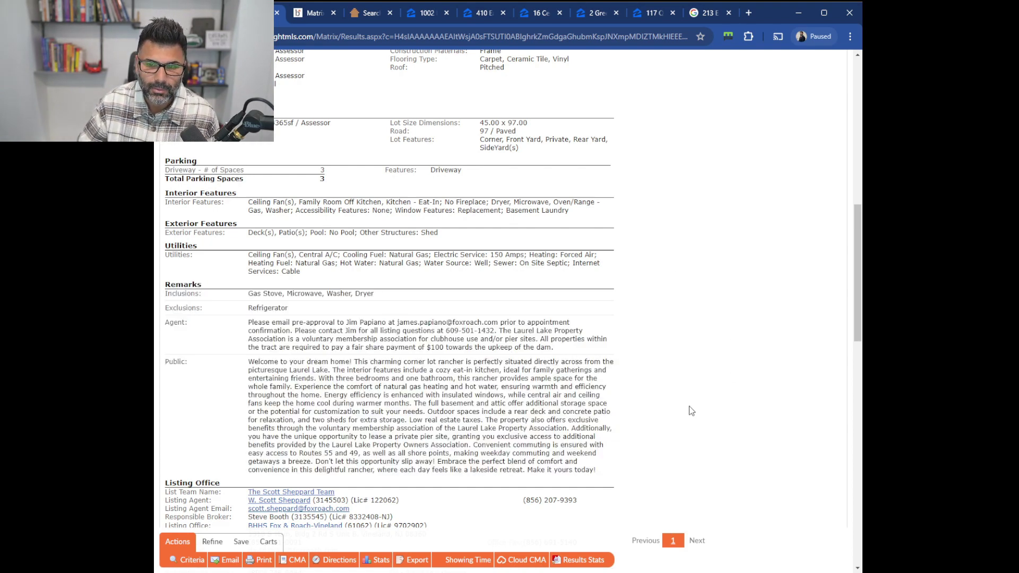
left_click_drag(597, 471, 166, 289)
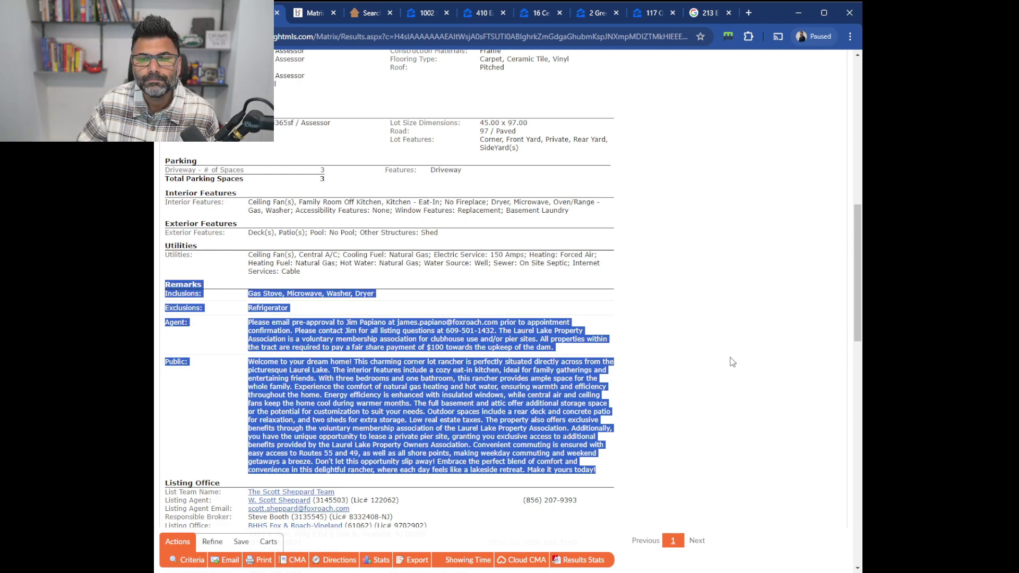
left_click(711, 407)
left_click_drag(595, 470, 170, 296)
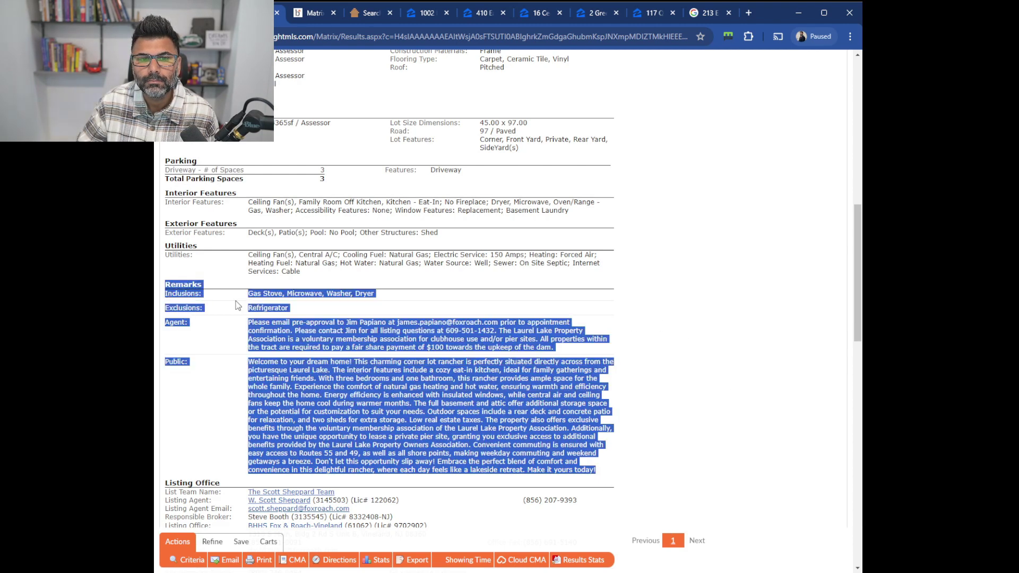
left_click(716, 383)
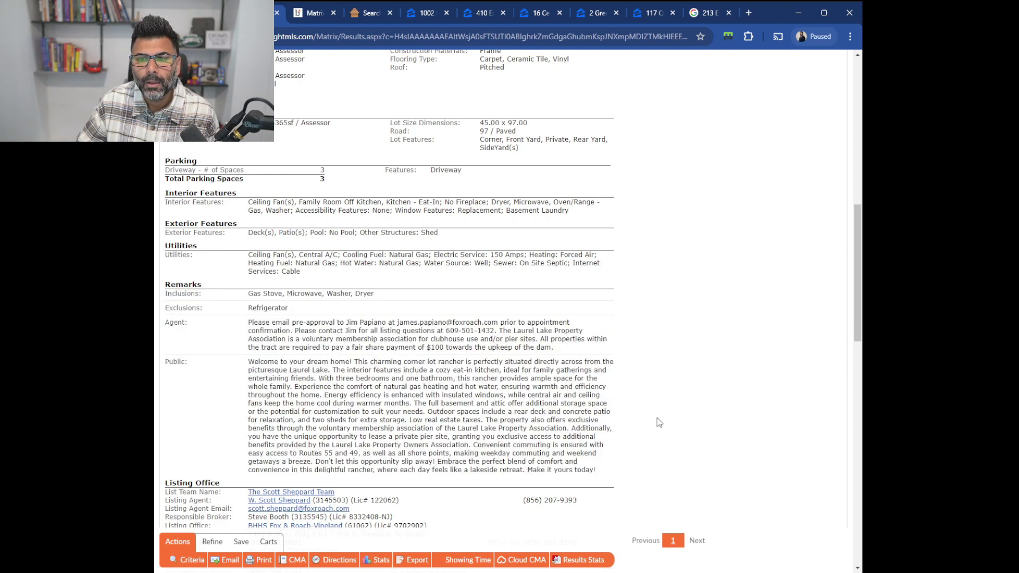
left_click_drag(603, 471, 213, 313)
left_click(610, 469)
left_click_drag(610, 470, 166, 291)
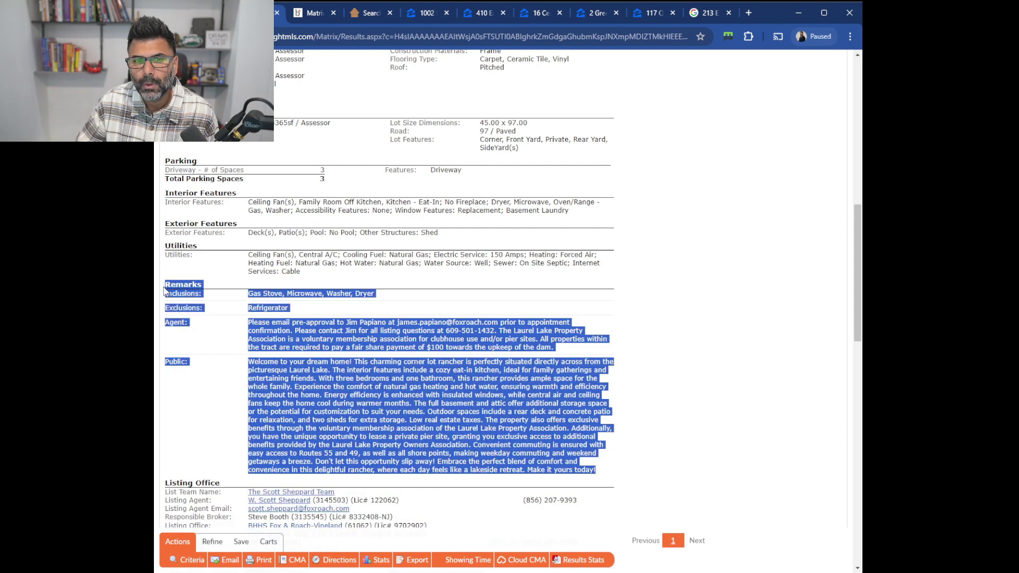
left_click(626, 335)
scroll(670, 396, "up", 8)
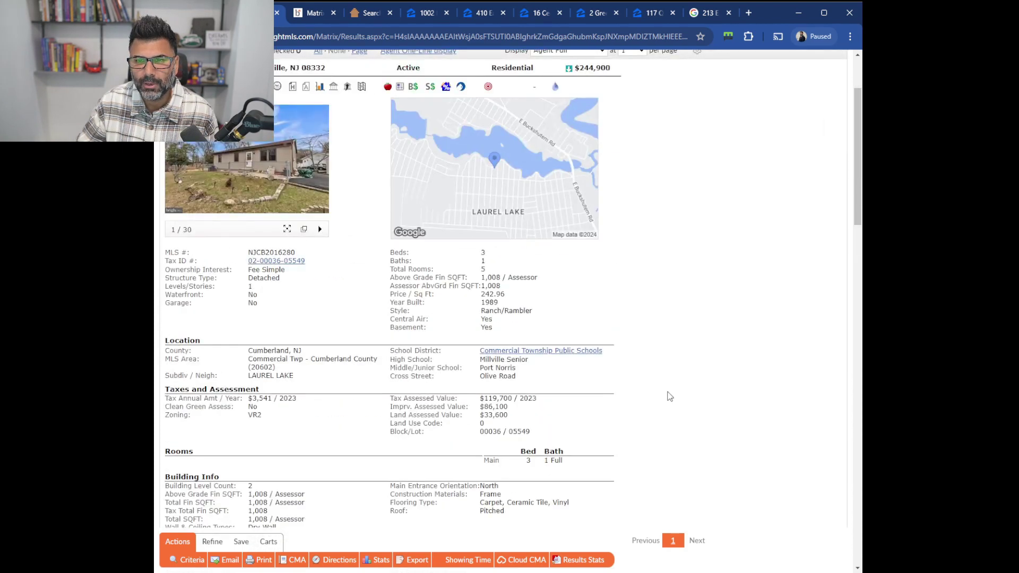
scroll(670, 396, "up", 2)
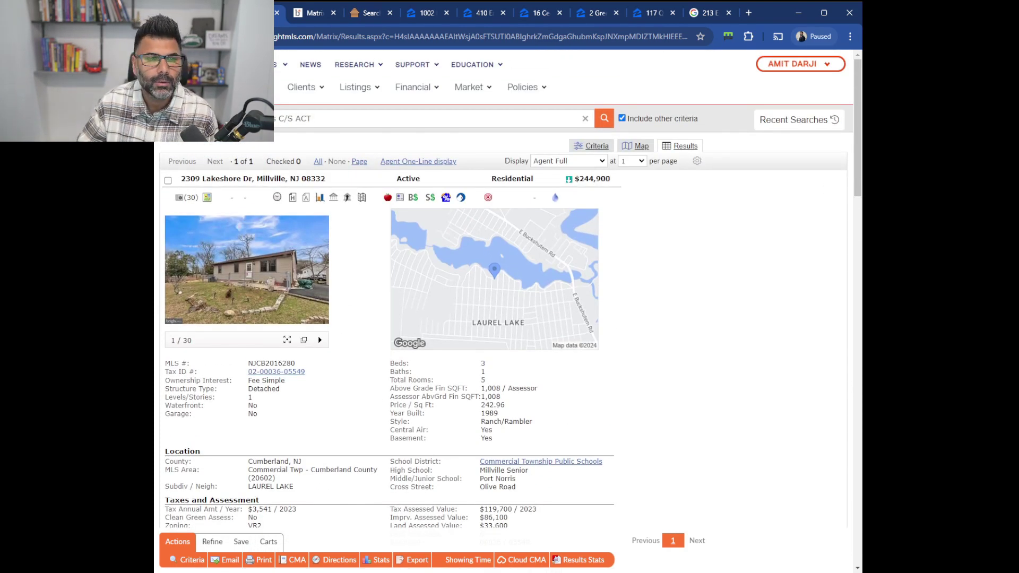
left_click_drag(331, 179, 164, 181)
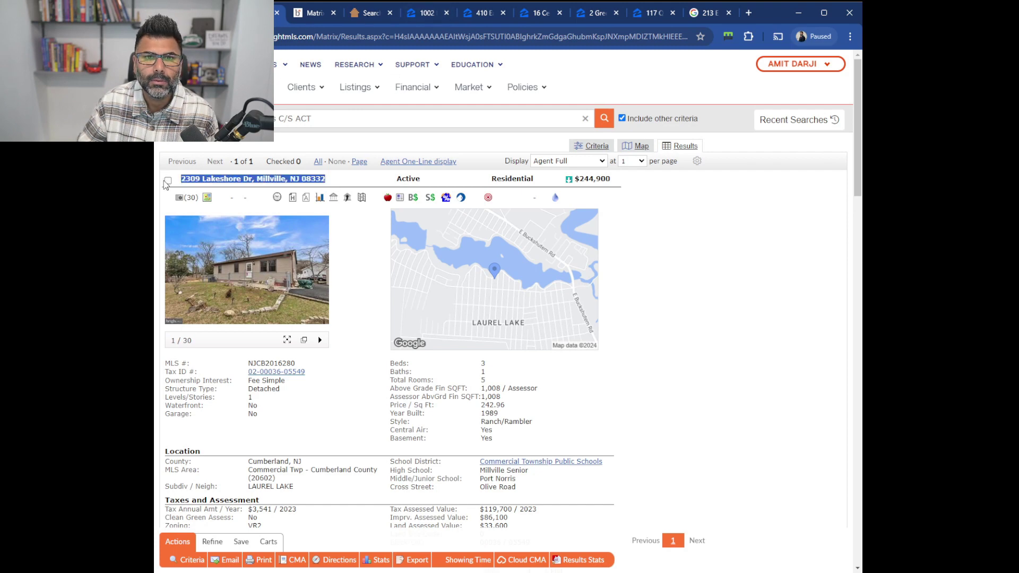
left_click(394, 13)
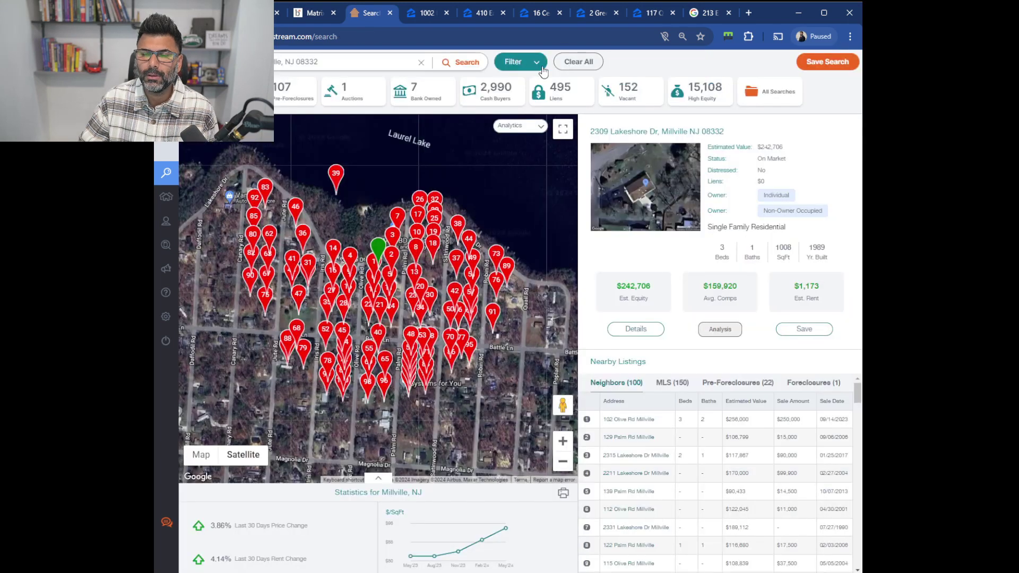
left_click(824, 74)
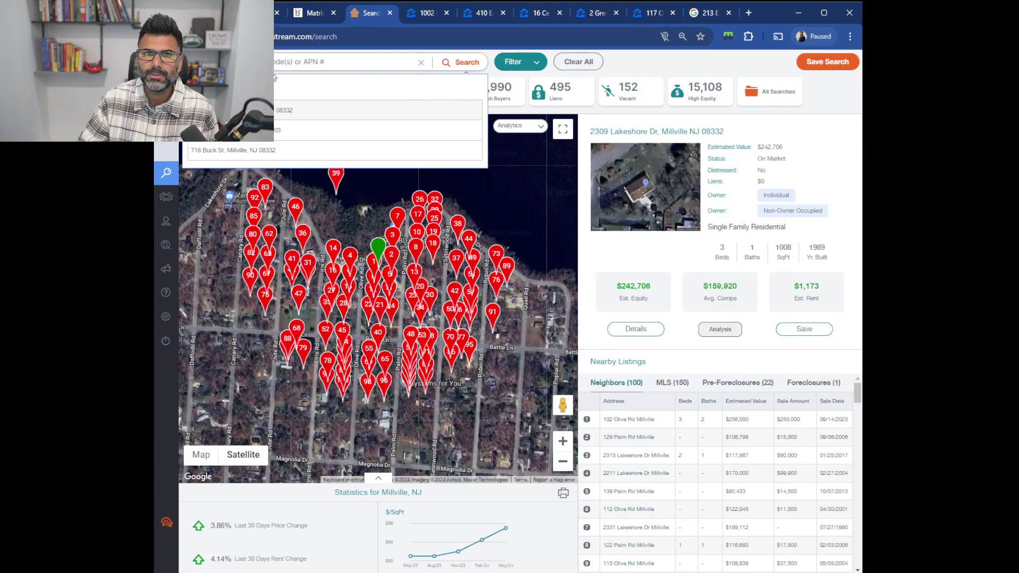
key("ctrl+v")
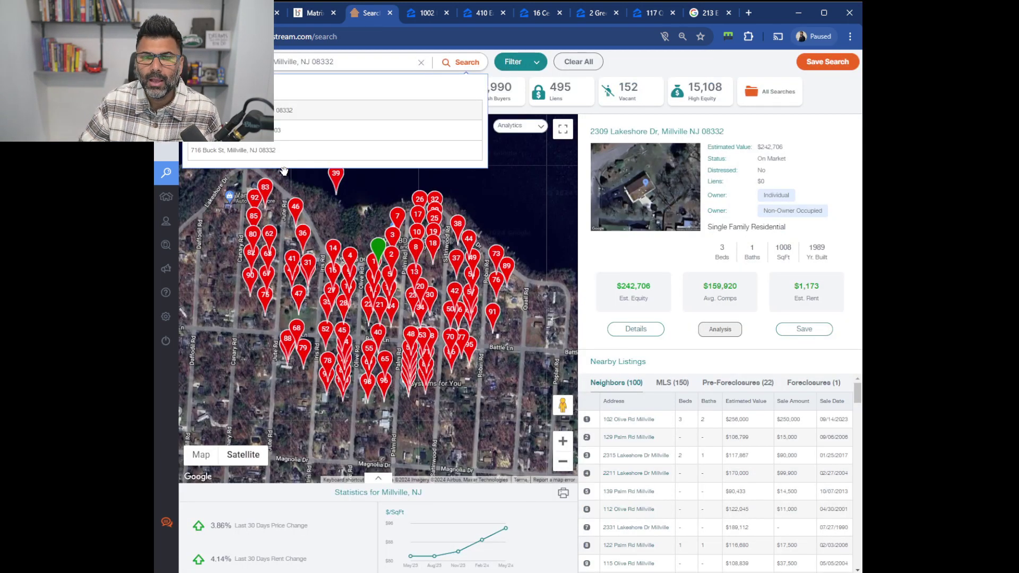
key("Return")
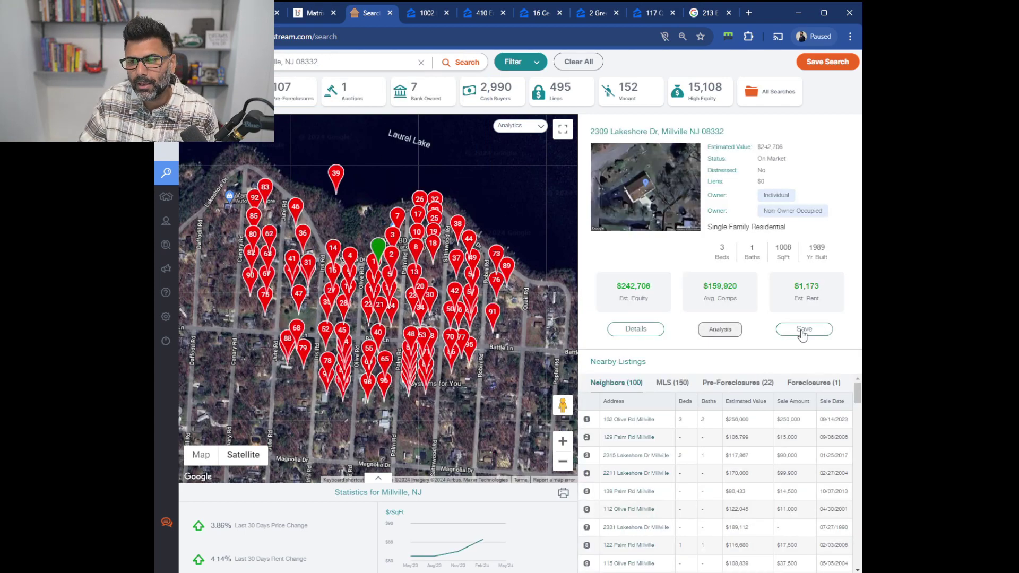
left_click(632, 330)
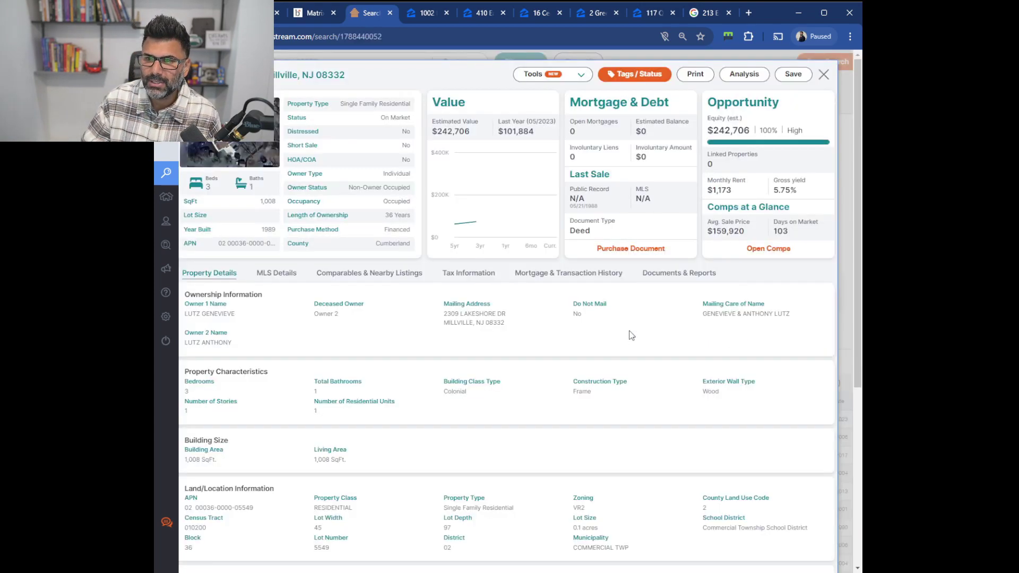
left_click(358, 277)
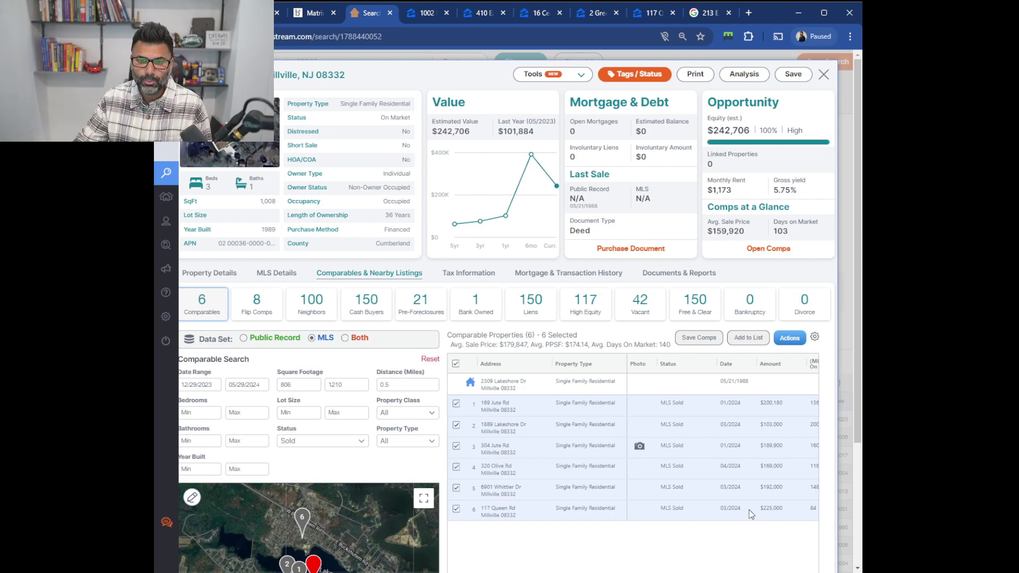
left_click_drag(780, 511, 463, 382)
left_click(758, 556)
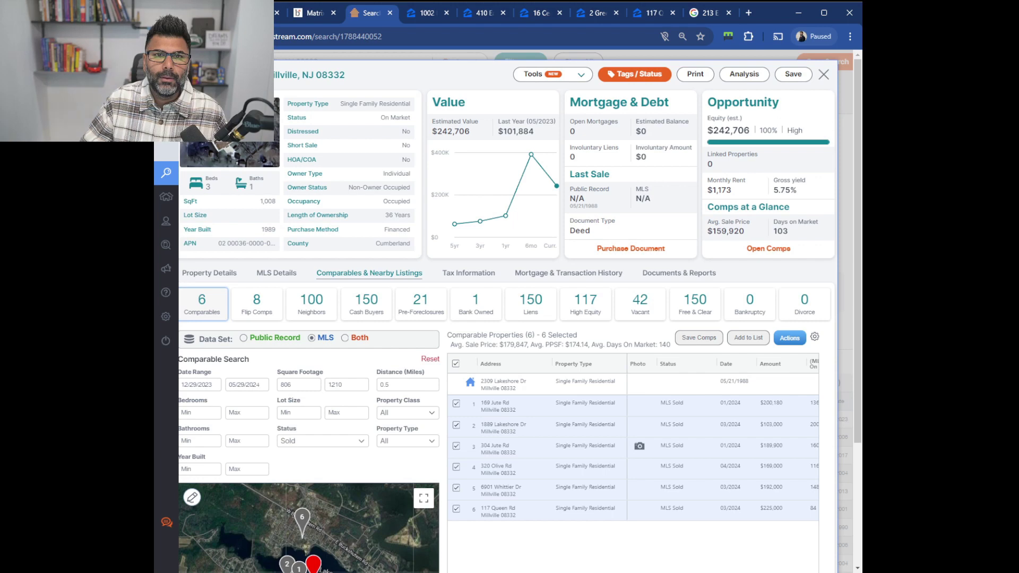
key("ctrl+a")
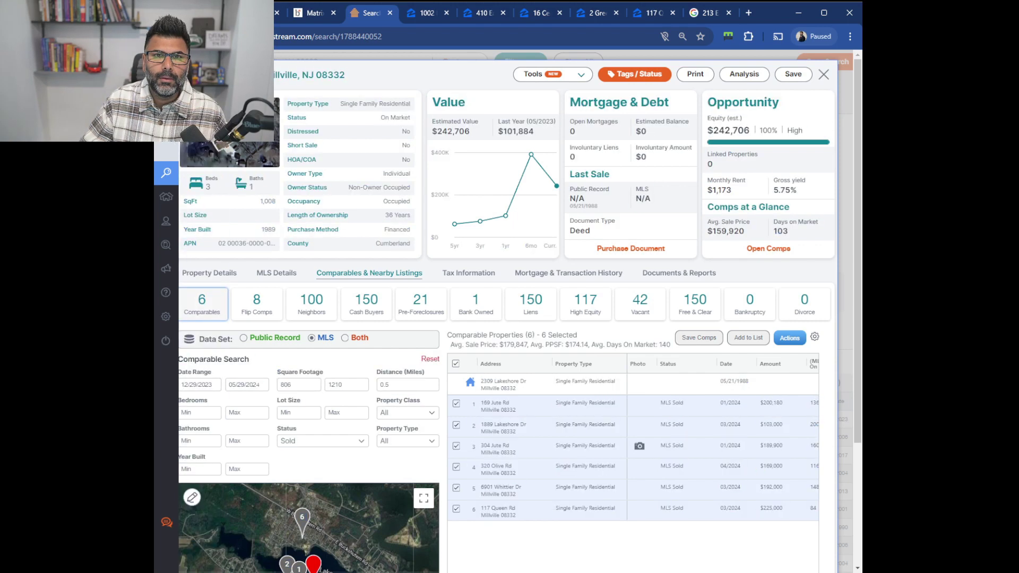
left_click(249, 13)
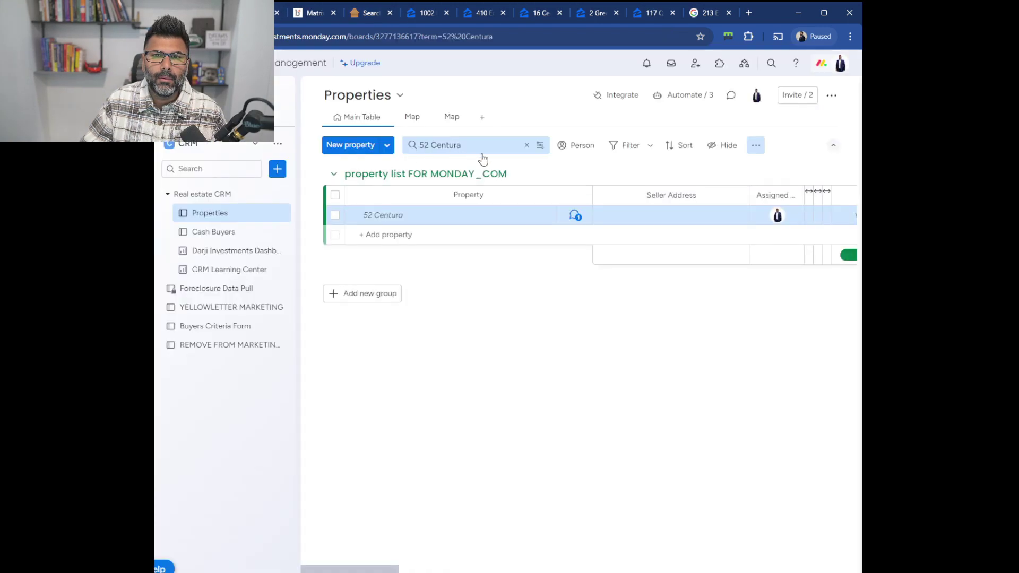
left_click(527, 146)
type("Lakeshore")
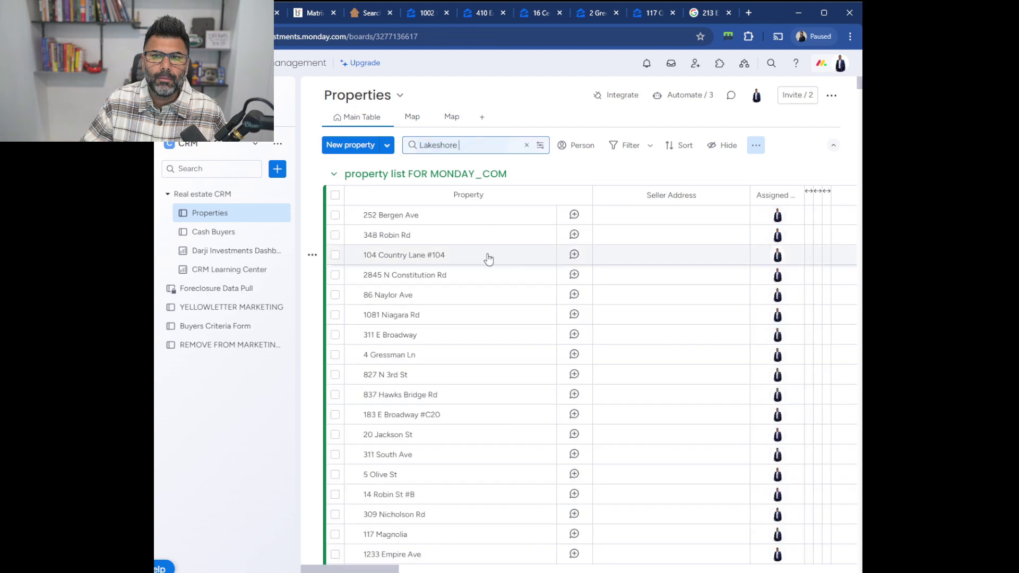
left_click(574, 215)
left_click(573, 176)
Write 'ad 5/29/2023: submit offer. they are not really looking to sell to an investor but lets shoot our shot.'.
type("ad")
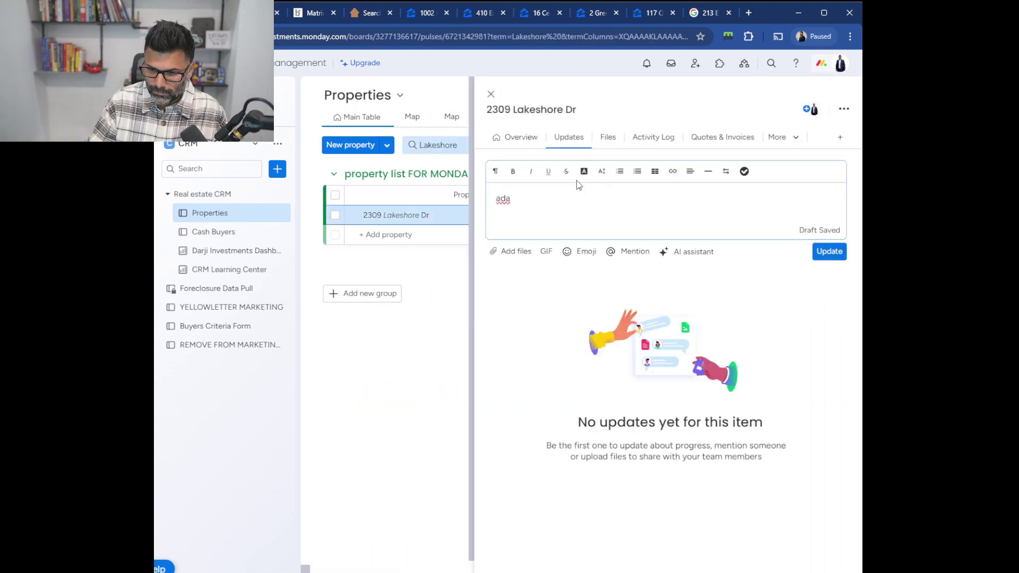
type(" 5/")
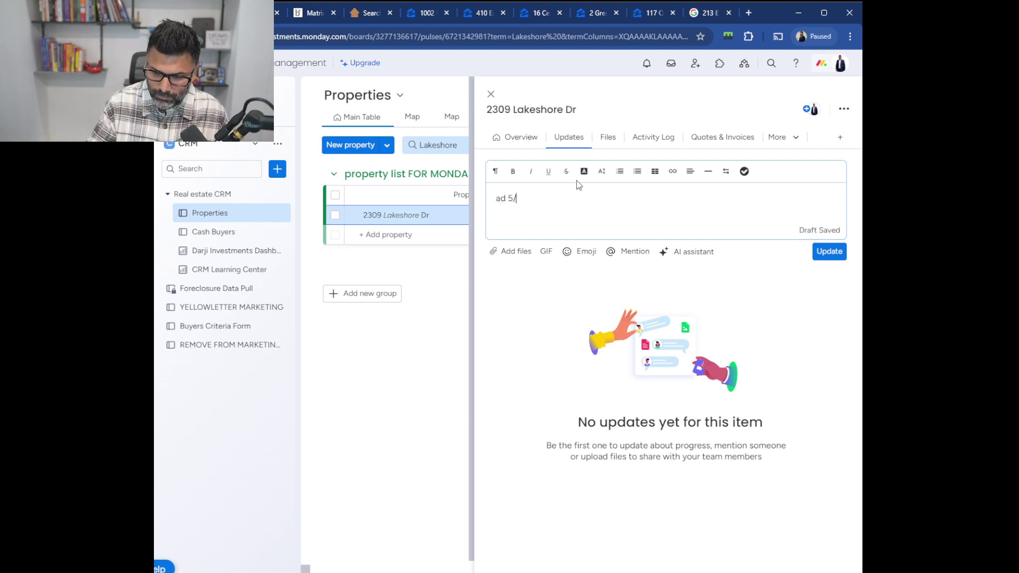
type("29/2023")
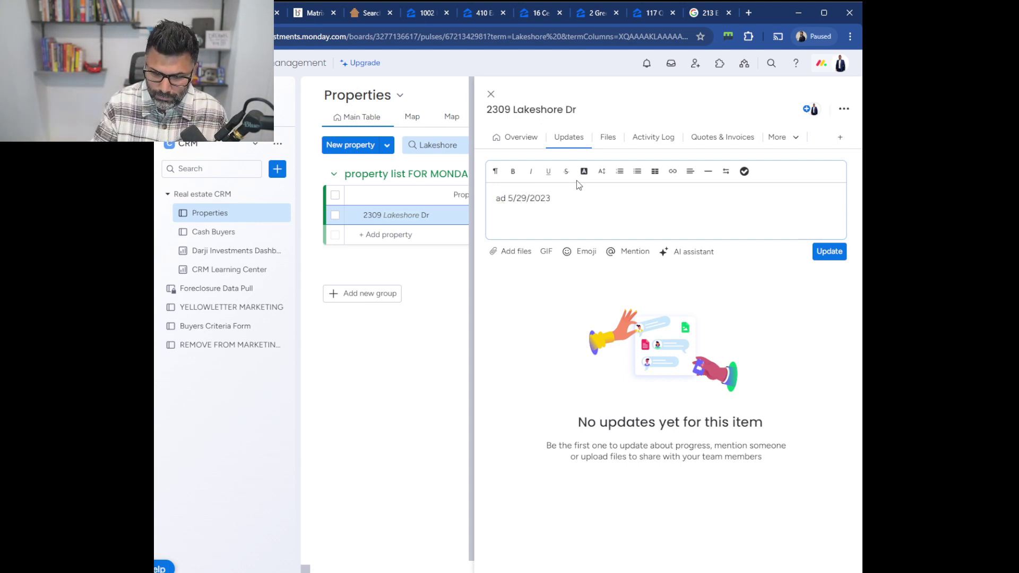
type(":")
key("Return")
type("submit ")
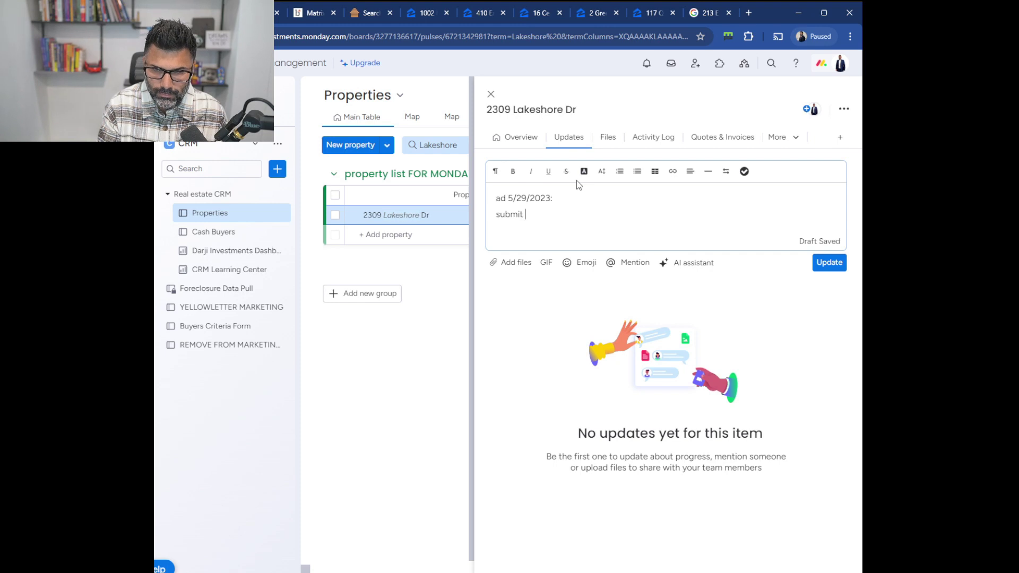
type("offer")
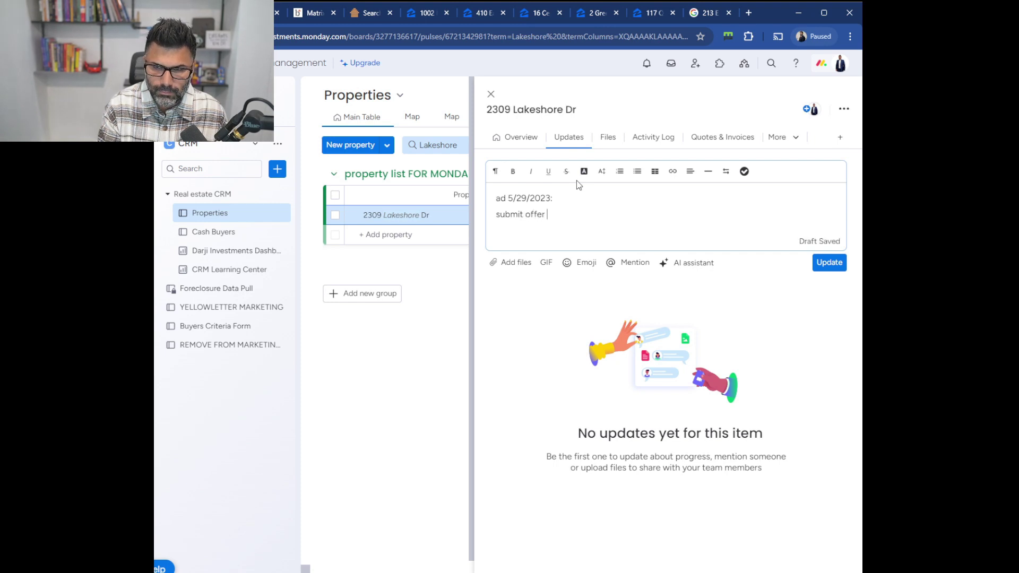
type(". t")
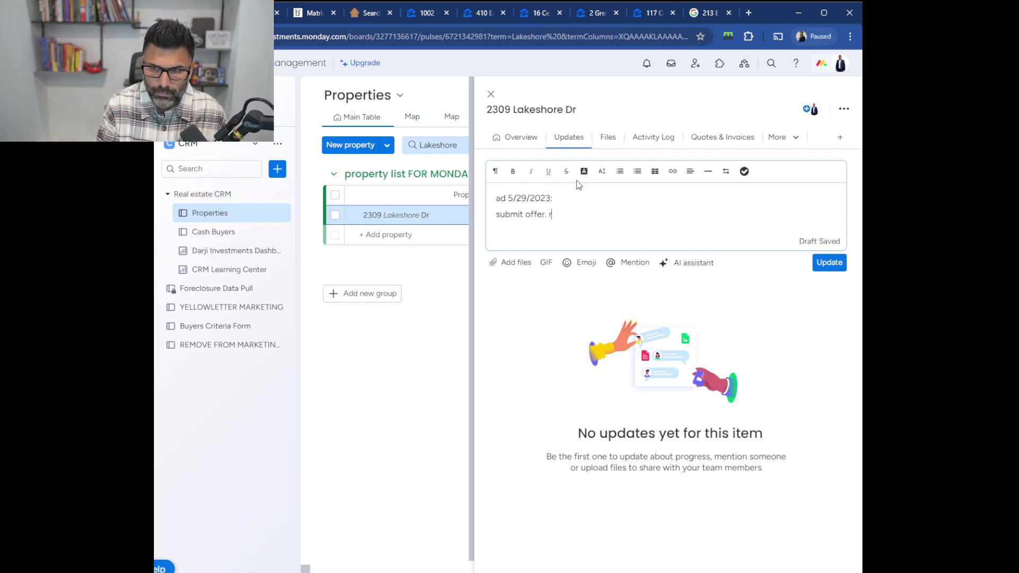
type("hey are")
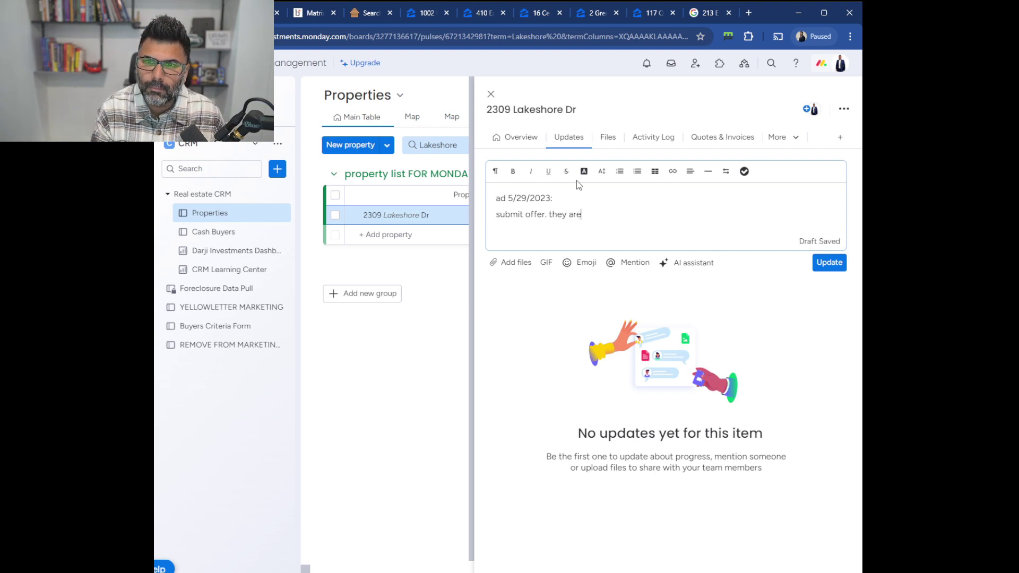
type(" not really lo")
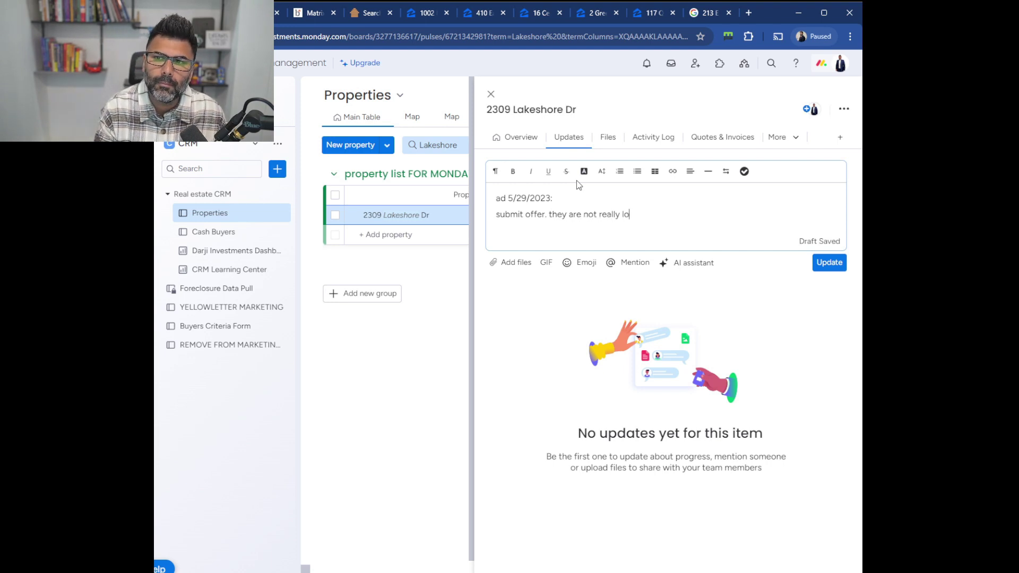
type("oking to sell to")
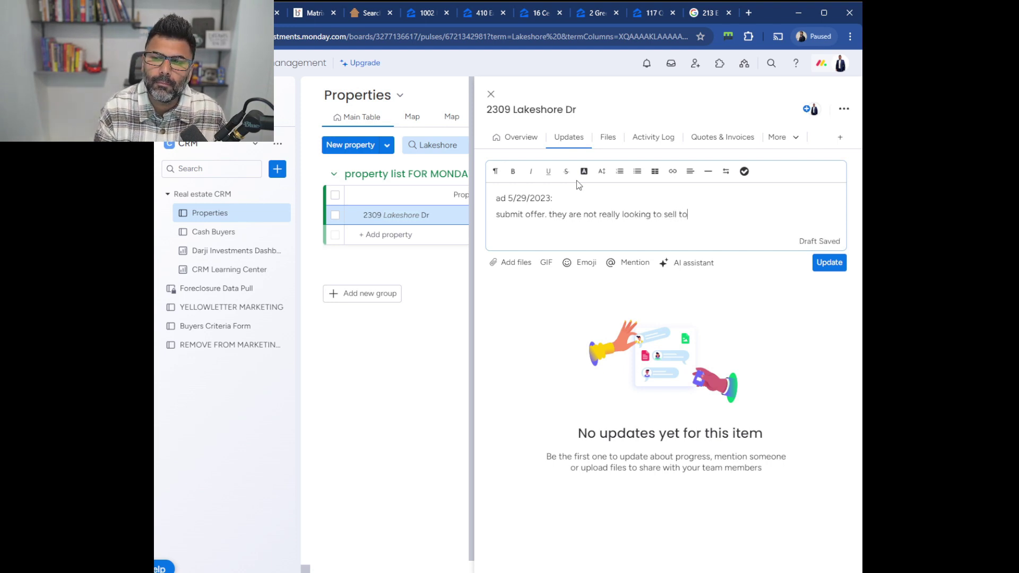
type(" an investot")
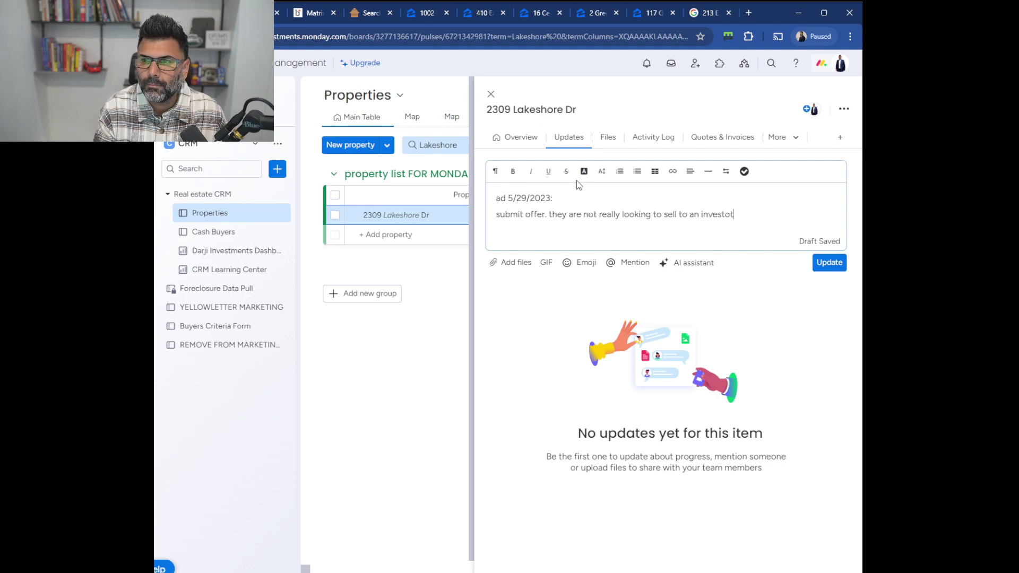
key("BackSpace")
type("r but ")
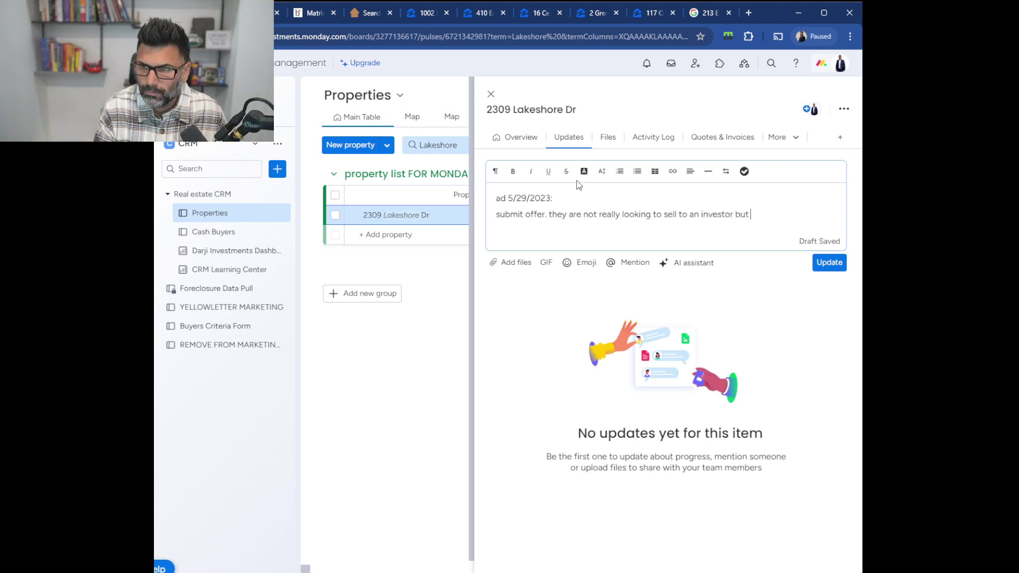
type("lets shoo")
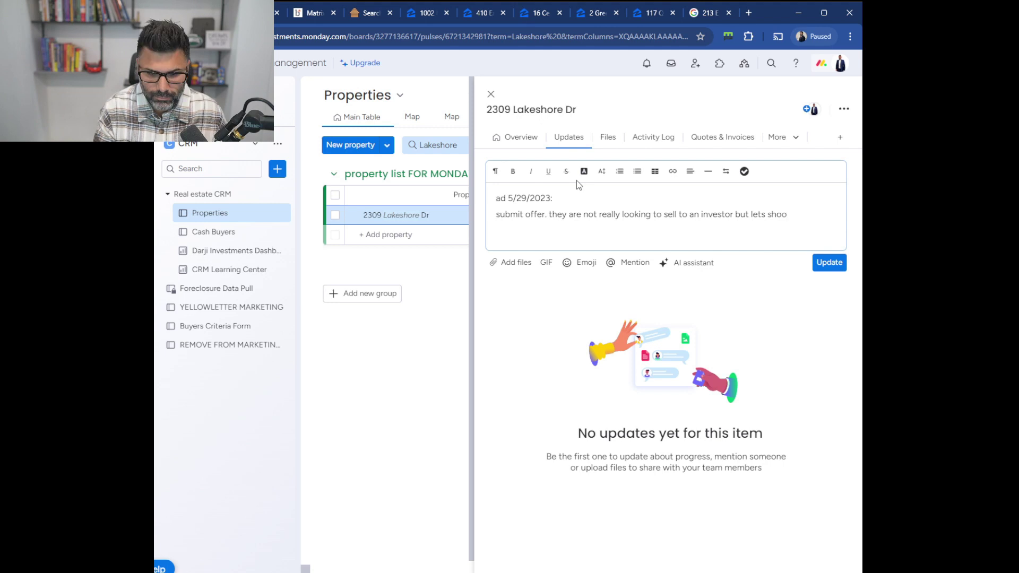
type("t our shot.")
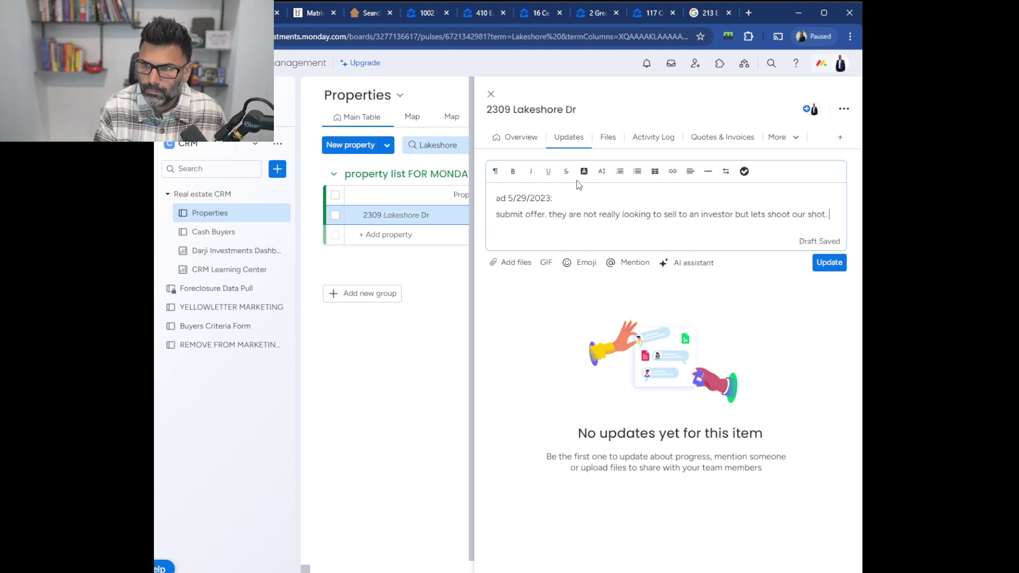
Post the offer update and set Next Follow Up to May 29, 2024.
left_click(829, 263)
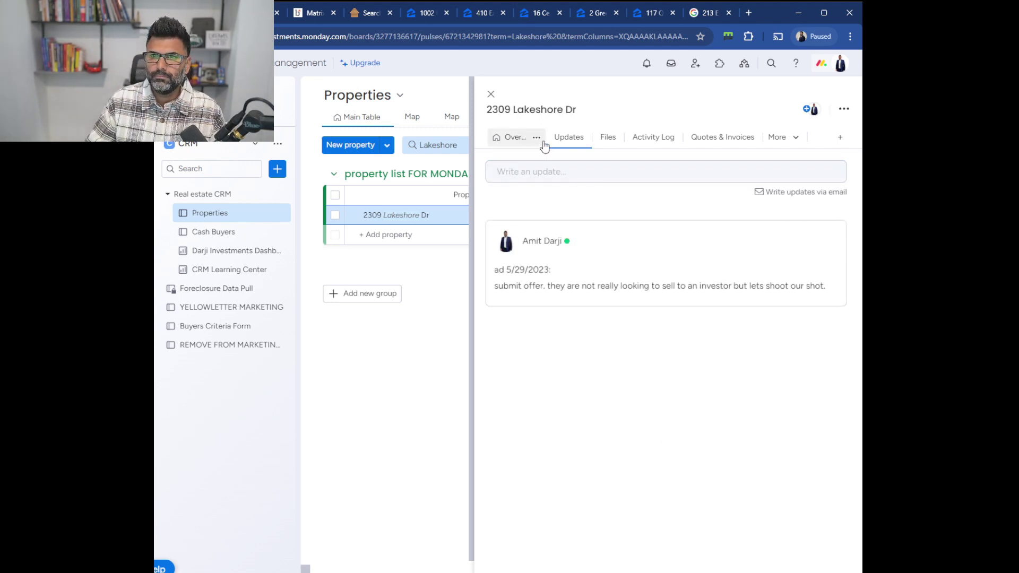
left_click(544, 146)
scroll(741, 329, "down", 3)
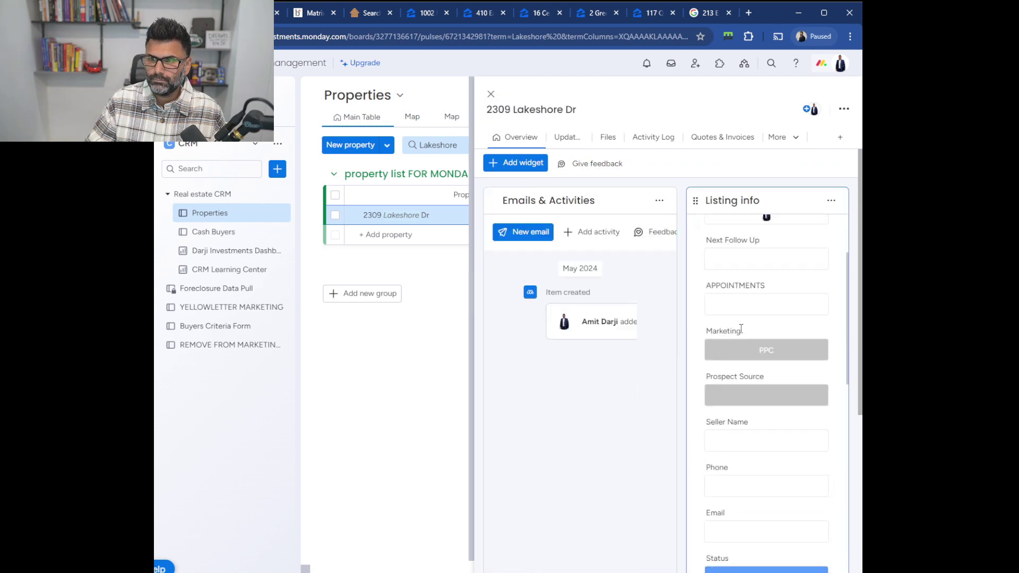
scroll(740, 329, "up", 3)
left_click(741, 381)
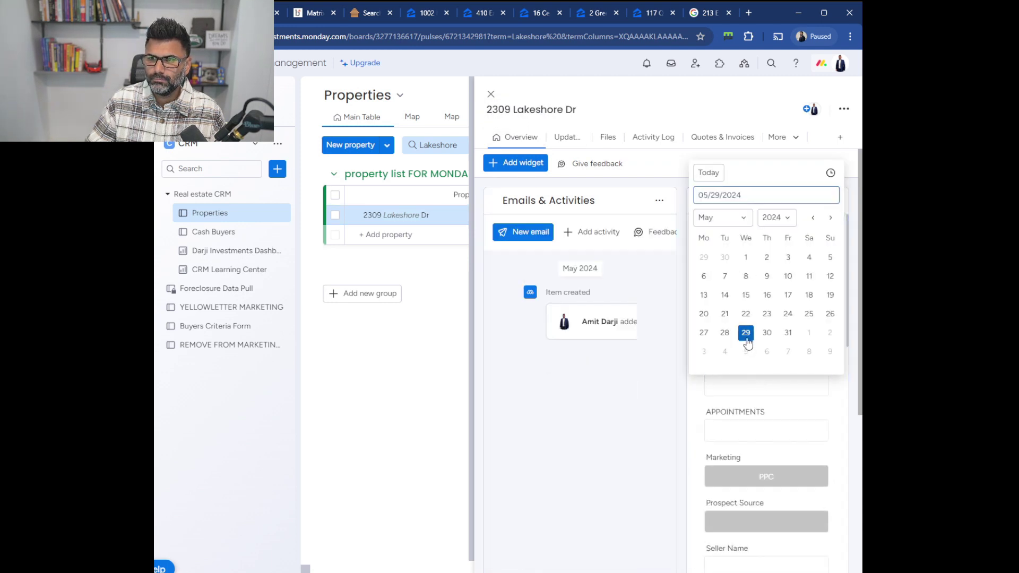
left_click(745, 333)
scroll(743, 340, "down", 3)
scroll(738, 308, "down", 1)
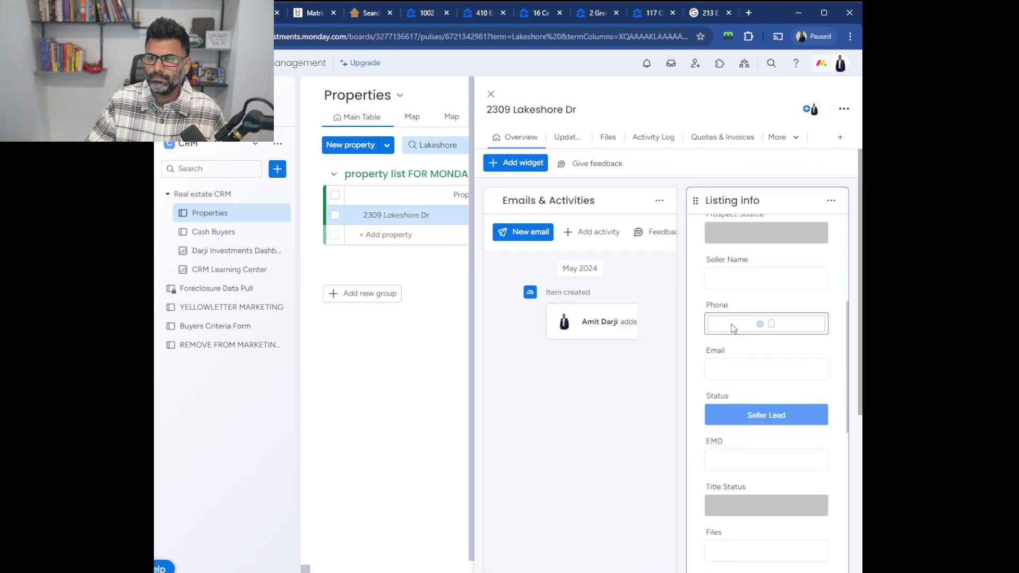
scroll(733, 328, "down", 2)
left_click(770, 318)
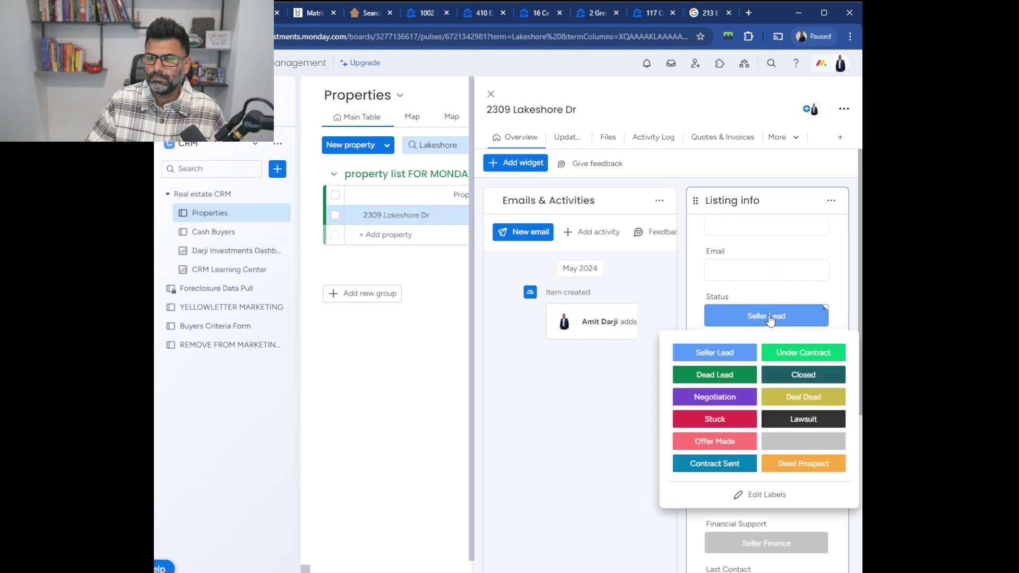
left_click(715, 397)
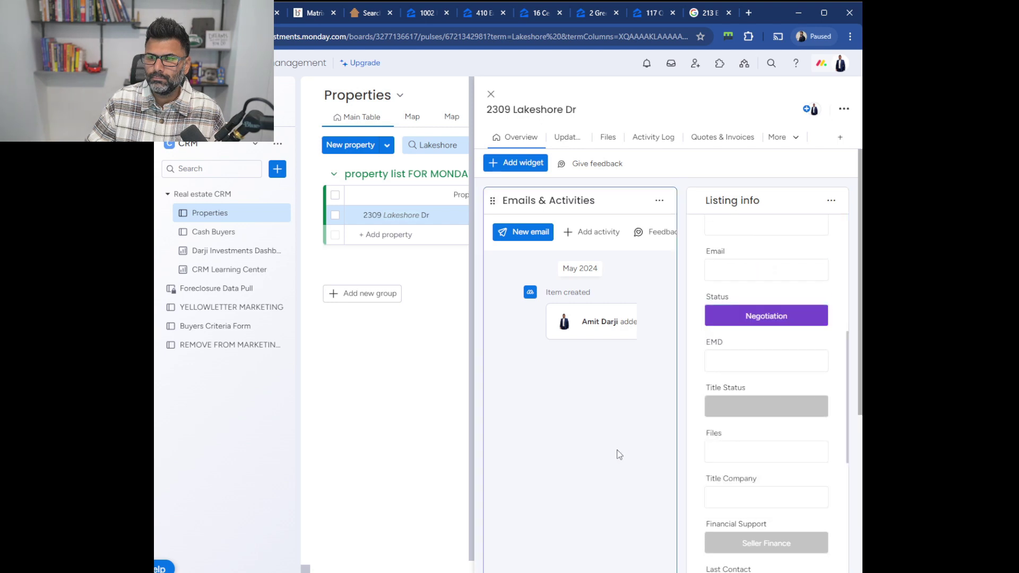
left_click(490, 94)
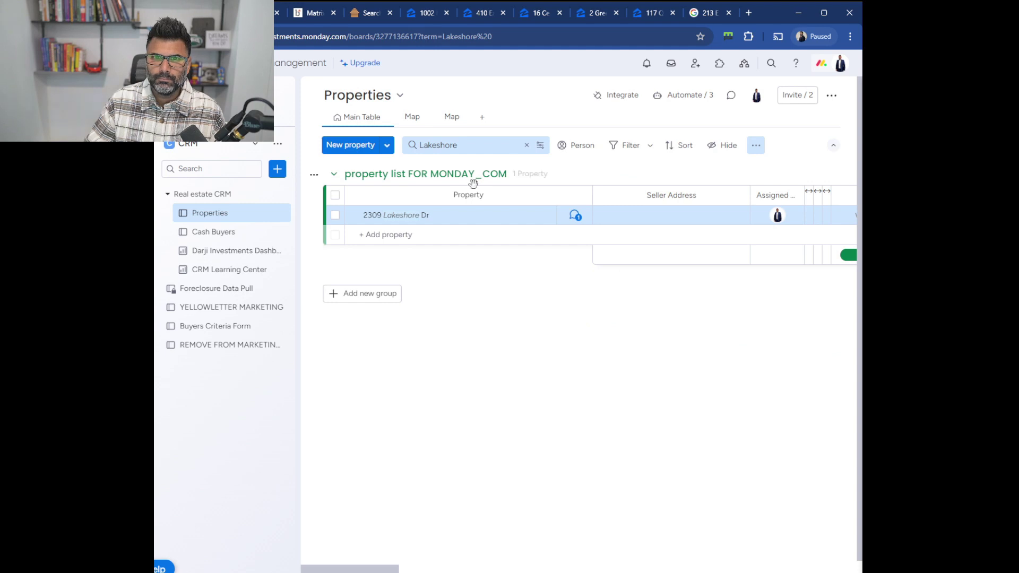
left_click(526, 145)
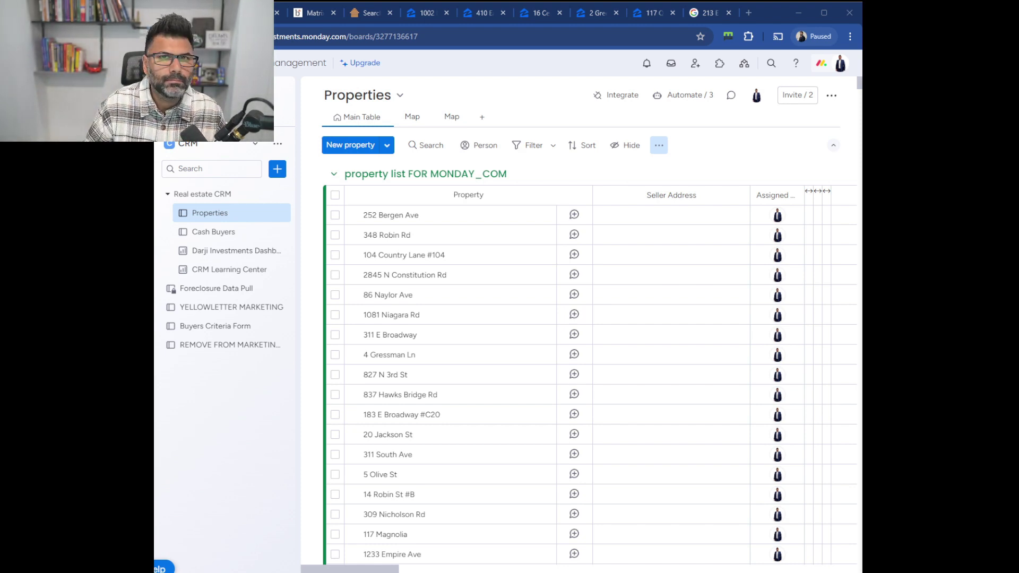
left_click(366, 13)
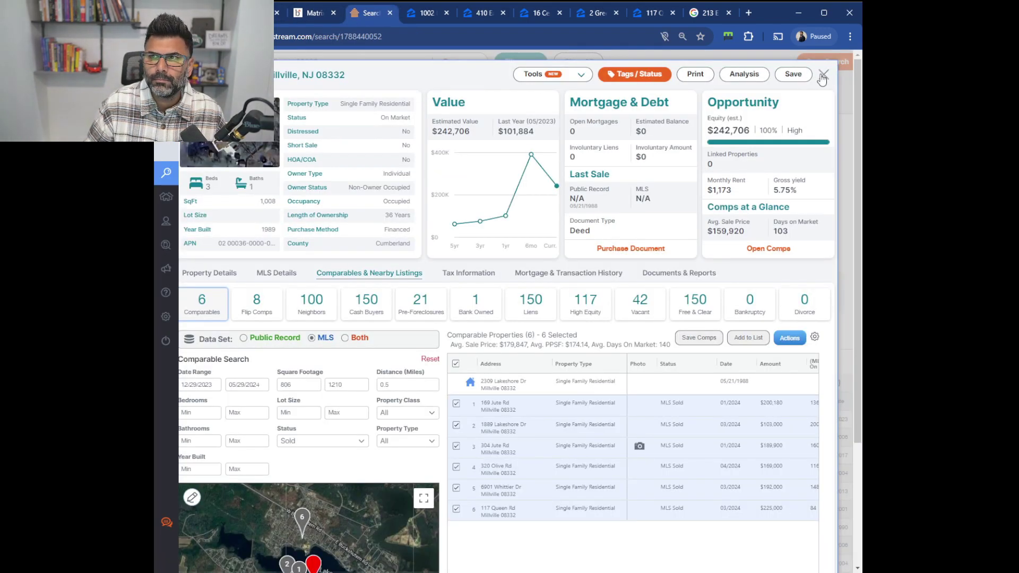
left_click(823, 75)
left_click(422, 62)
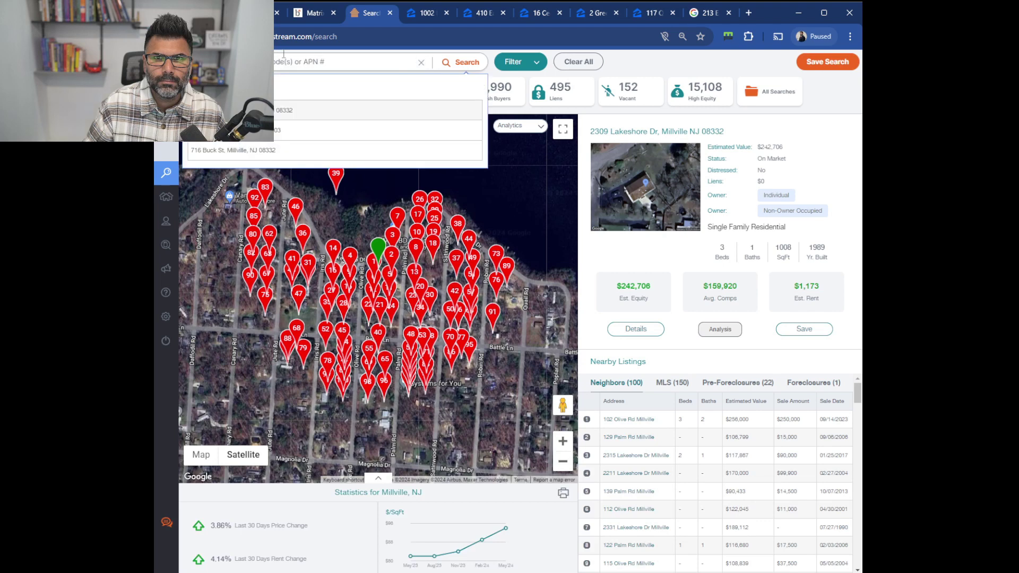
left_click(311, 160)
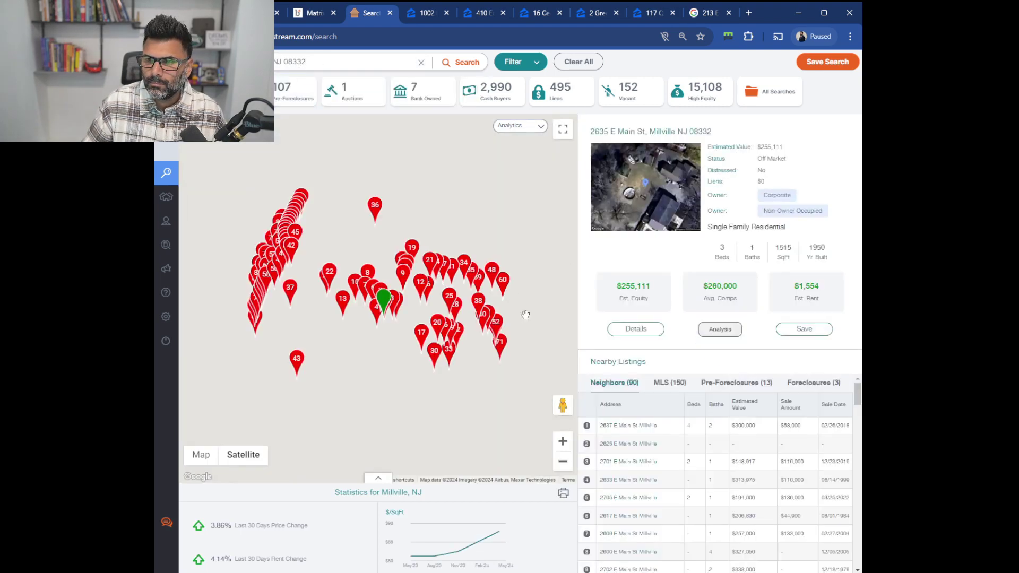
left_click(626, 327)
left_click(369, 272)
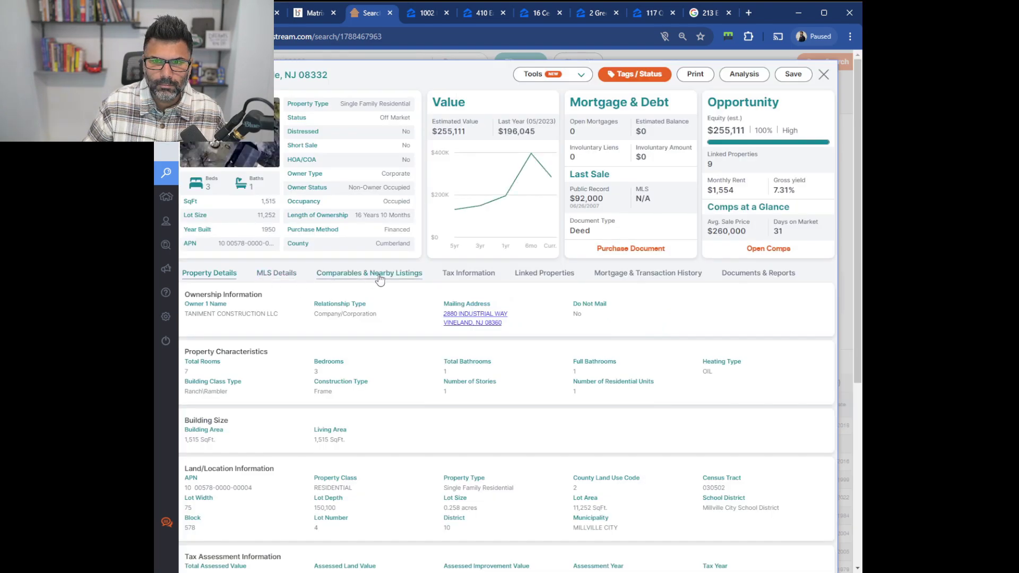
left_click(247, 273)
left_click(388, 273)
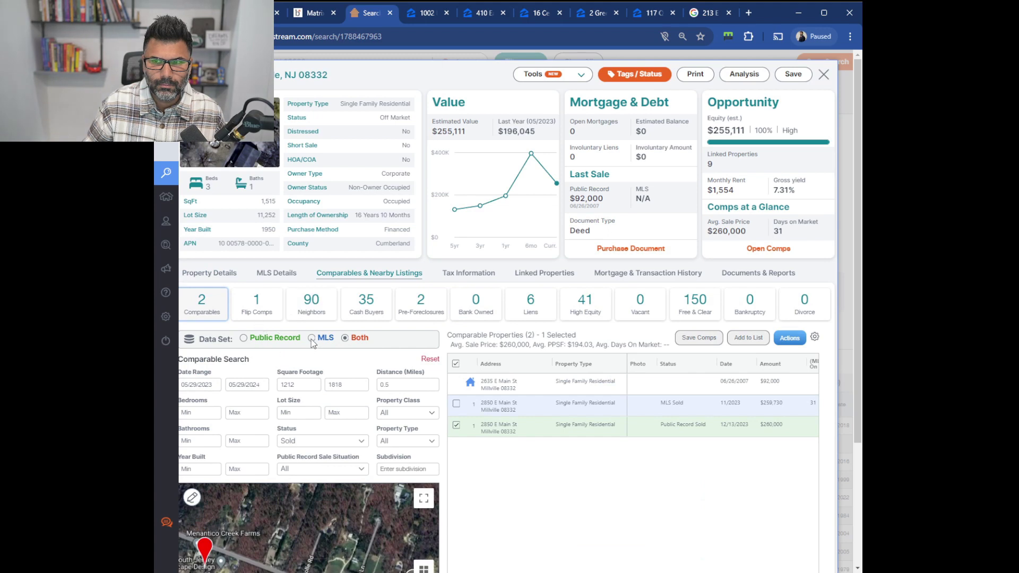
left_click(542, 274)
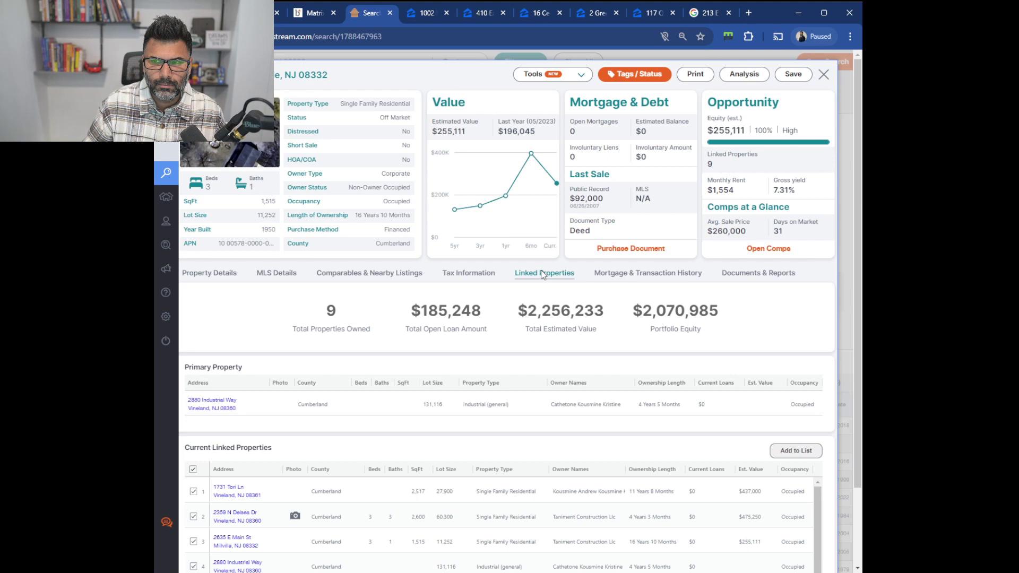
left_click(359, 276)
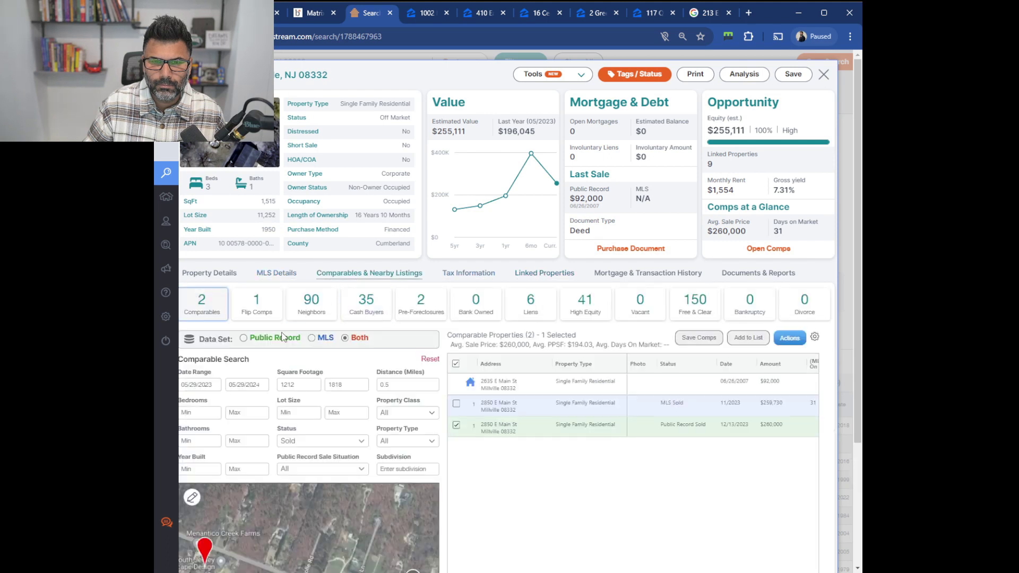
Restrict the comparables to MLS sales with a start date of 12/29/2023.
left_click(312, 339)
left_click(219, 386)
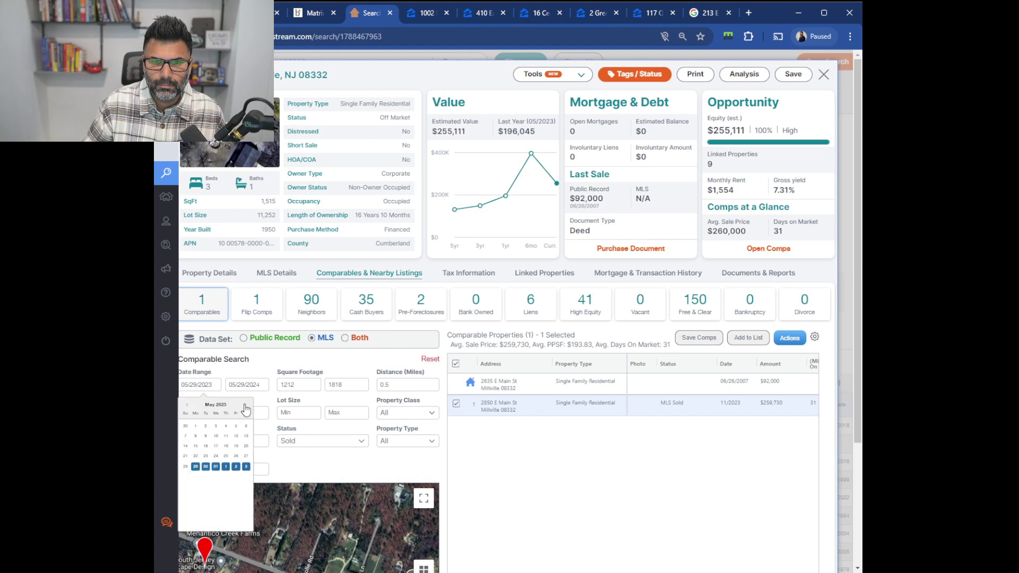
left_click(245, 407)
left_click(246, 407)
left_click(245, 407)
left_click(245, 407)
left_click(245, 407)
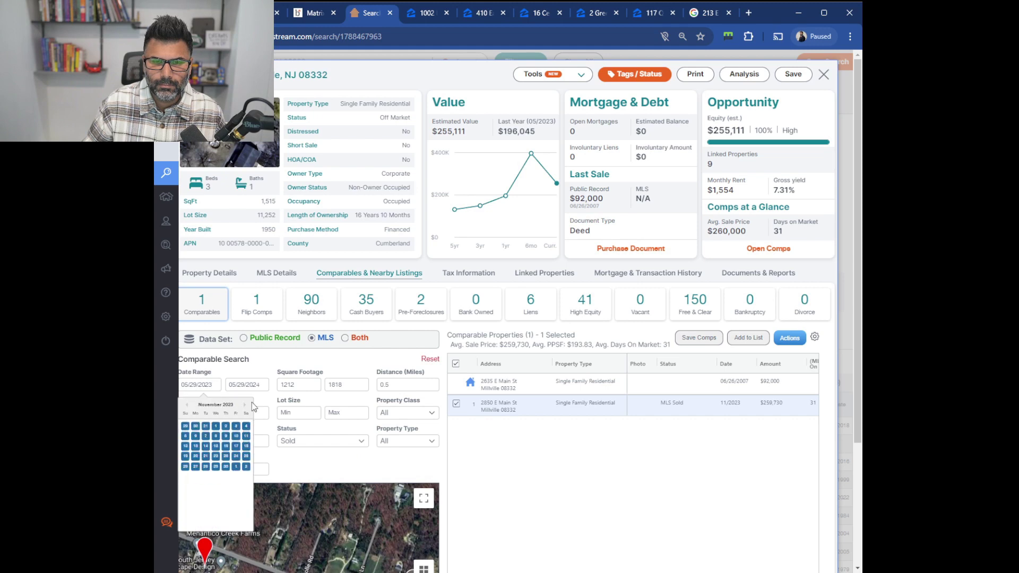
left_click(245, 407)
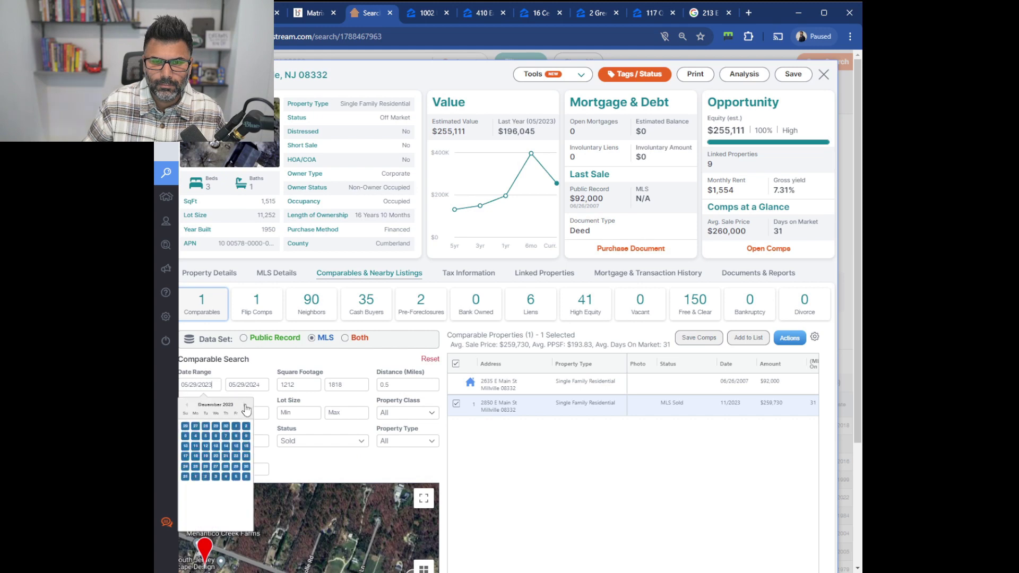
left_click(237, 466)
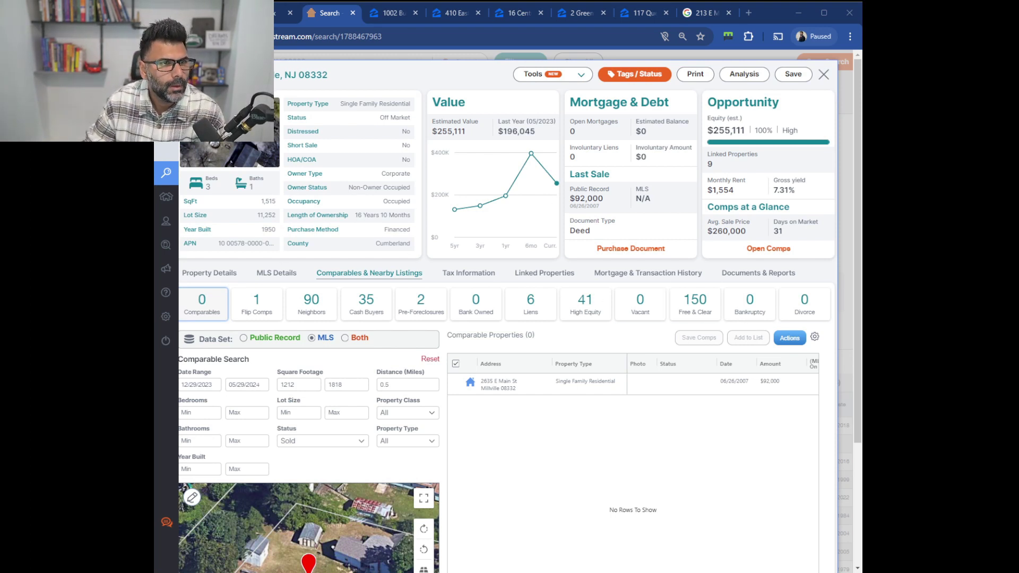
left_click(281, 13)
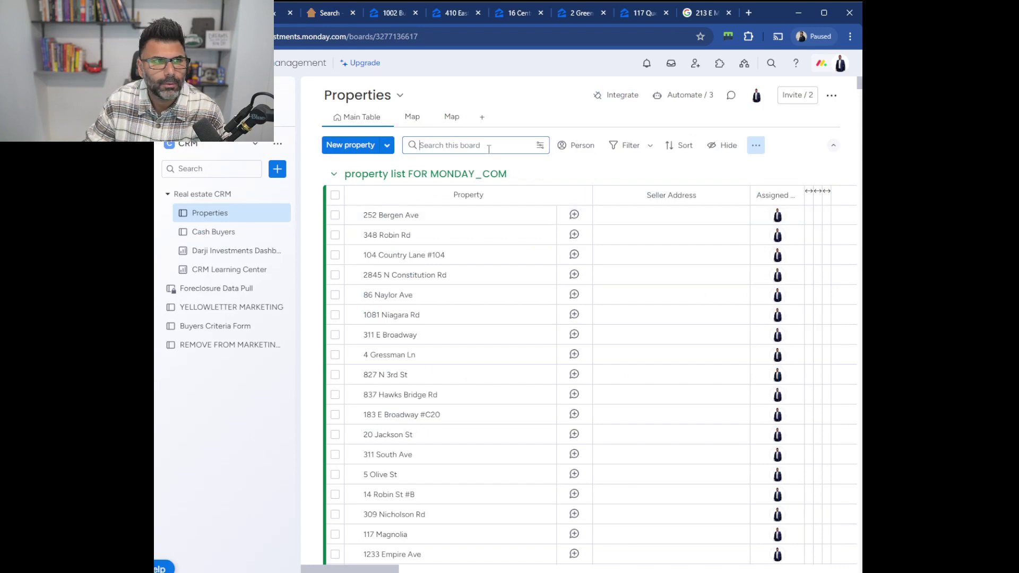
type("2635")
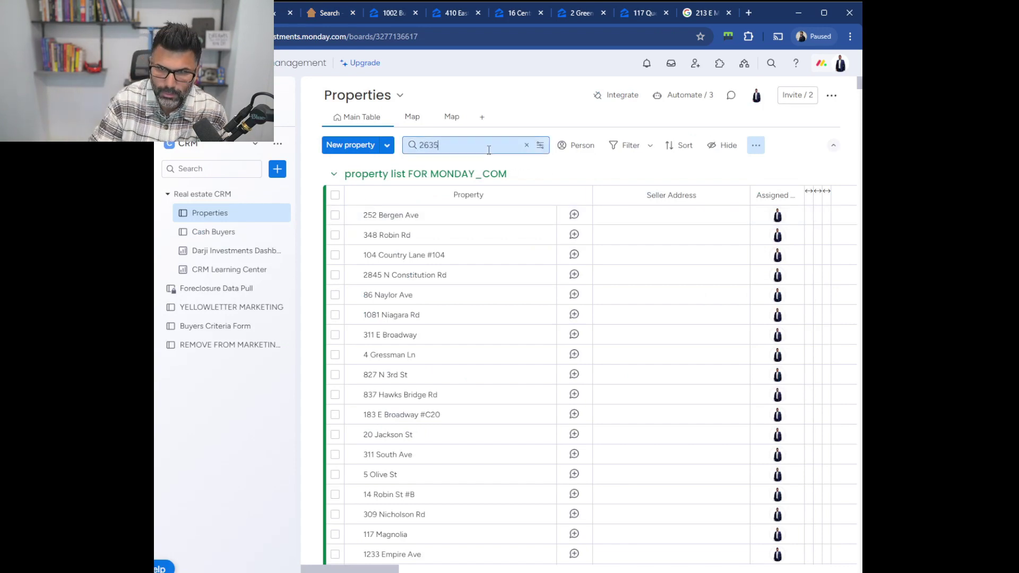
left_click(574, 215)
left_click(576, 182)
type("ad ")
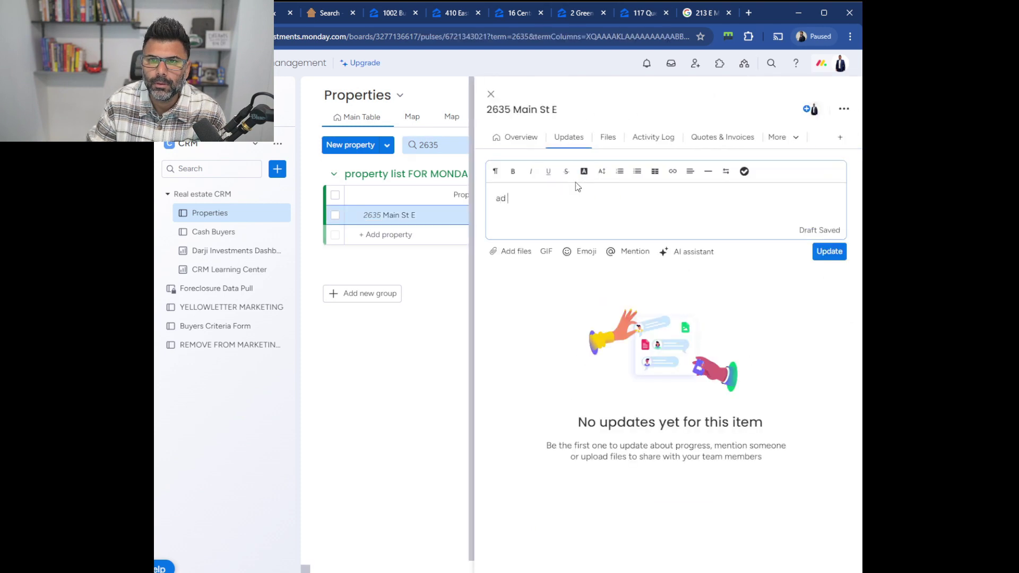
type("5/29/2")
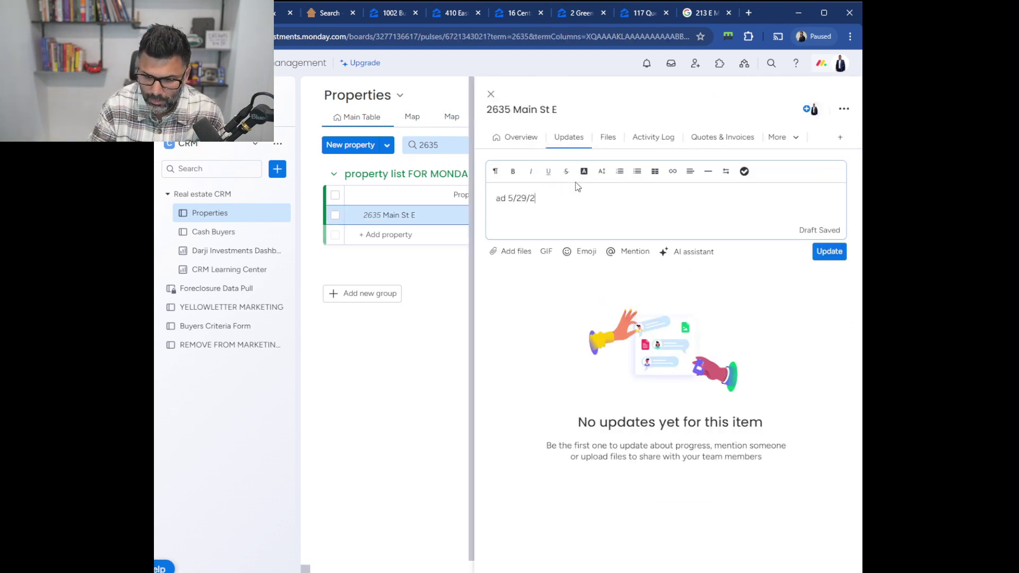
type("024:")
key("Return")
type("su")
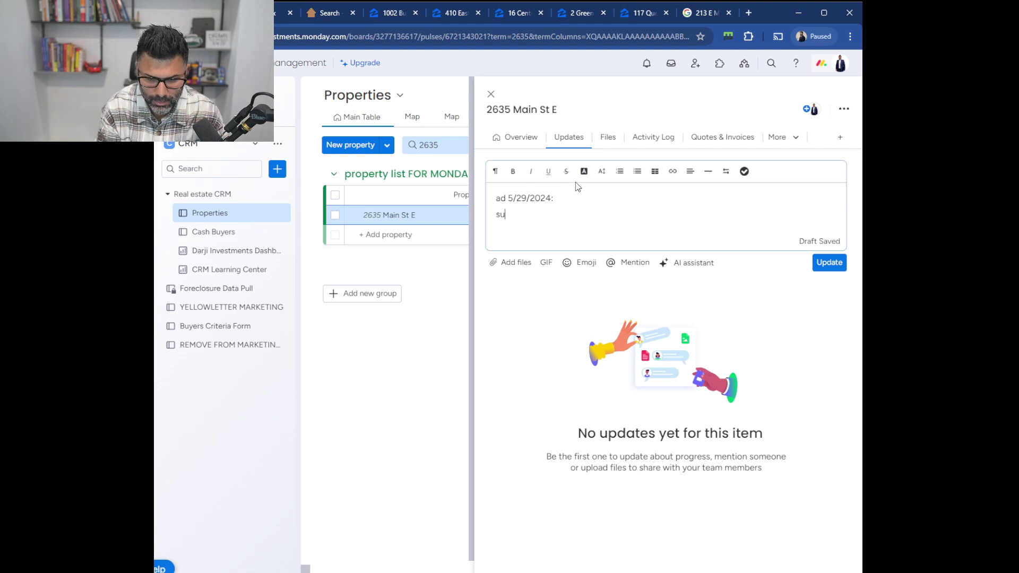
type("bmit offer")
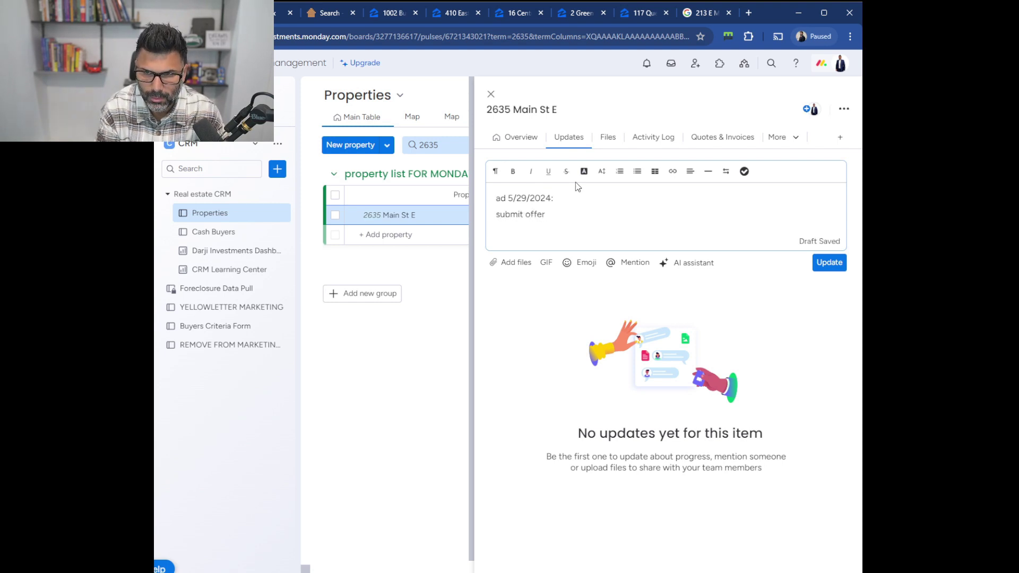
type(", need more cmpo")
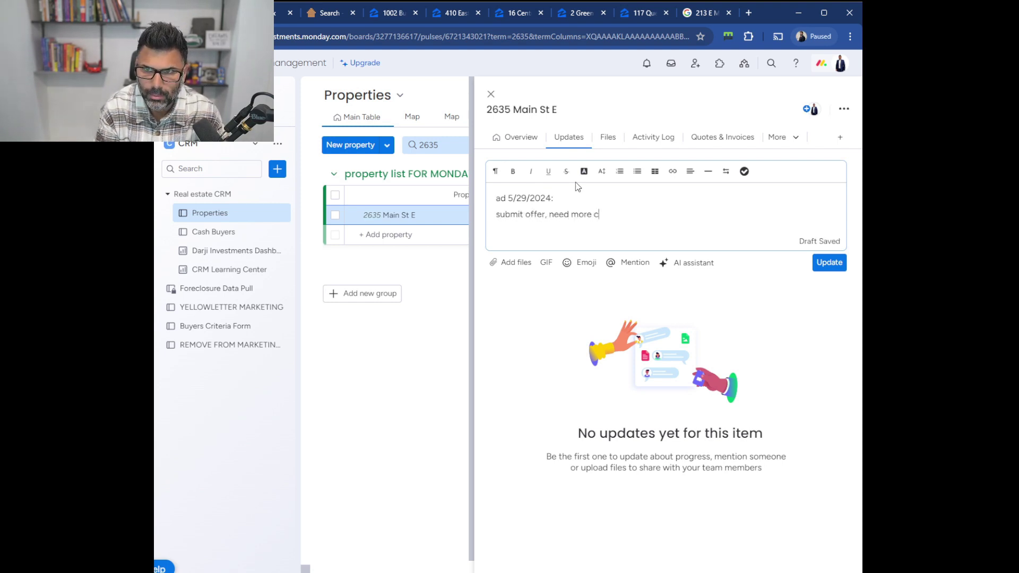
key("BackSpace")
key("BackSpace")
key("BackSpace")
type("omps.")
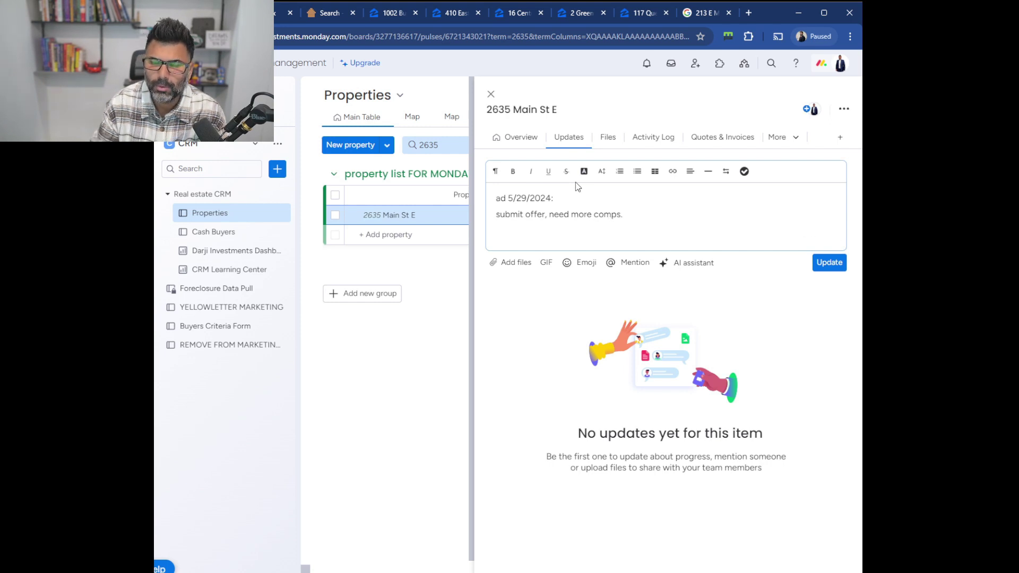
left_click(829, 262)
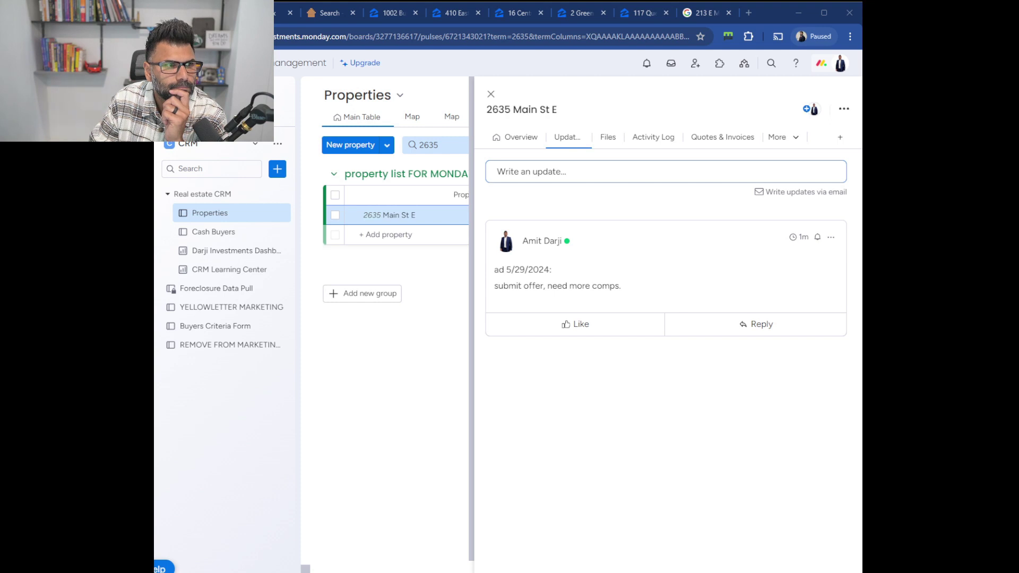
left_click(311, 13)
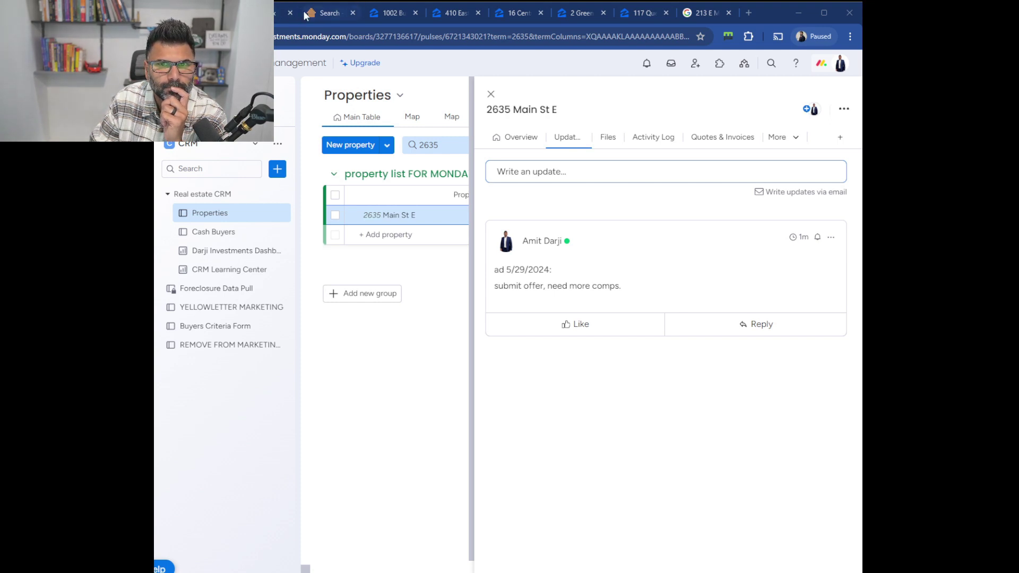
left_click(825, 74)
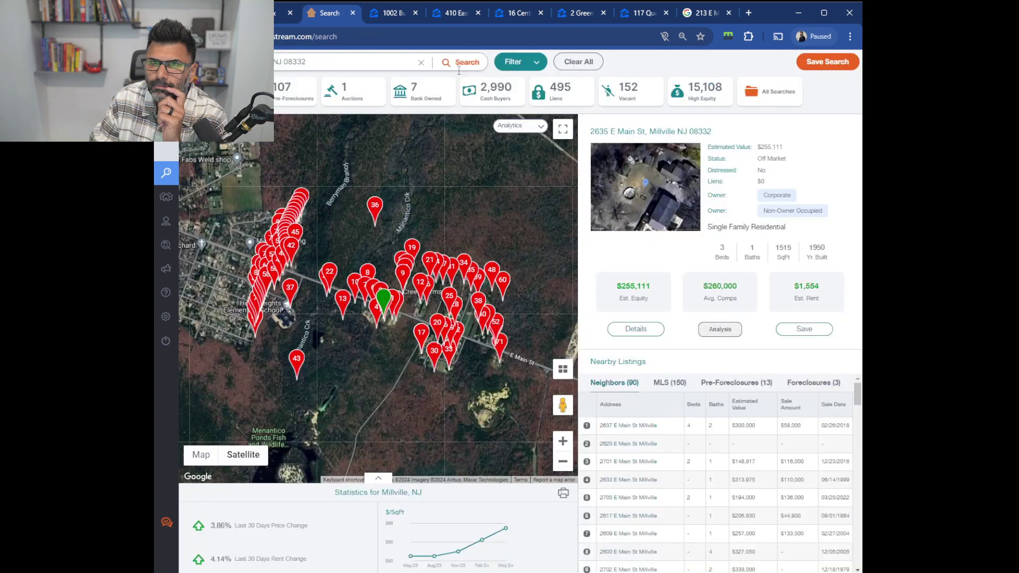
left_click(311, 66)
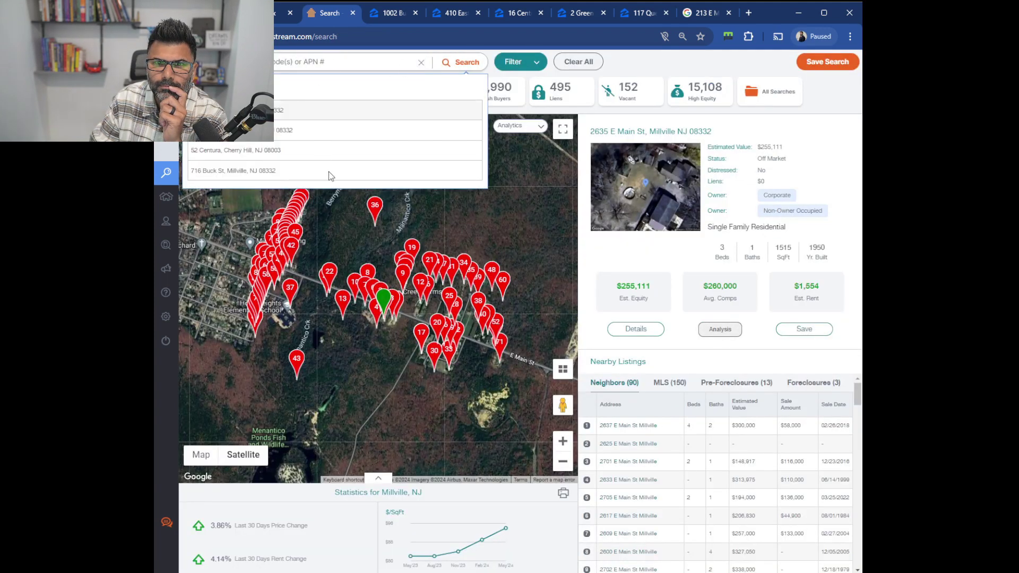
key("ctrl+v")
left_click(293, 90)
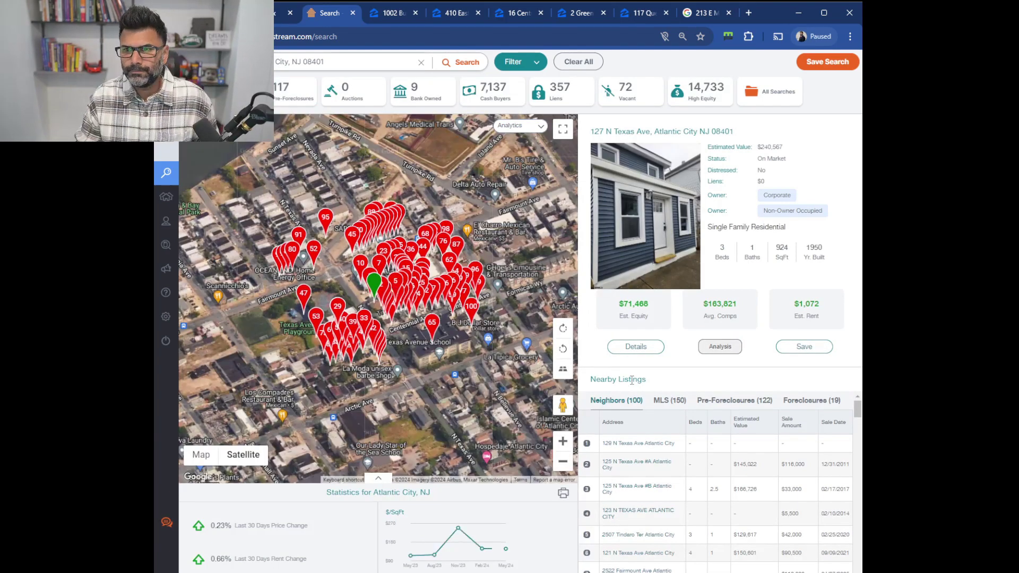
left_click(635, 347)
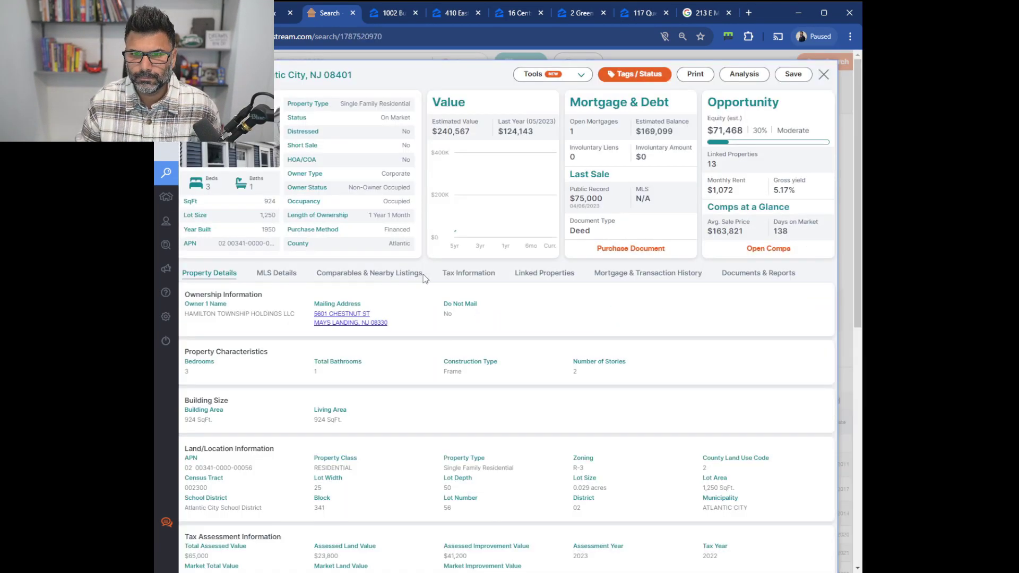
left_click(365, 274)
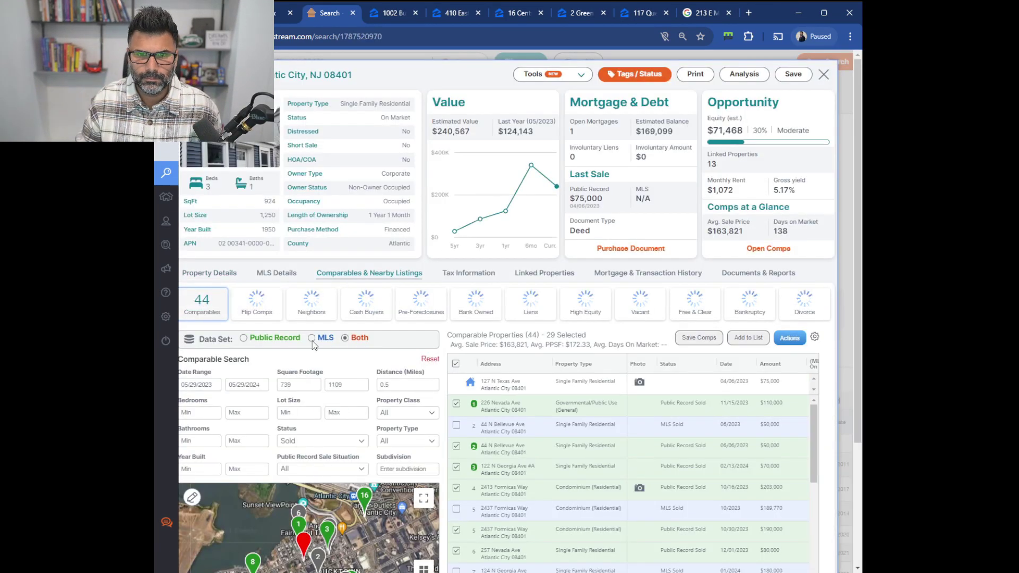
Limit the comps to MLS data with a start date of 12/29/2023.
left_click(311, 337)
left_click(242, 385)
left_click(245, 404)
left_click(245, 404)
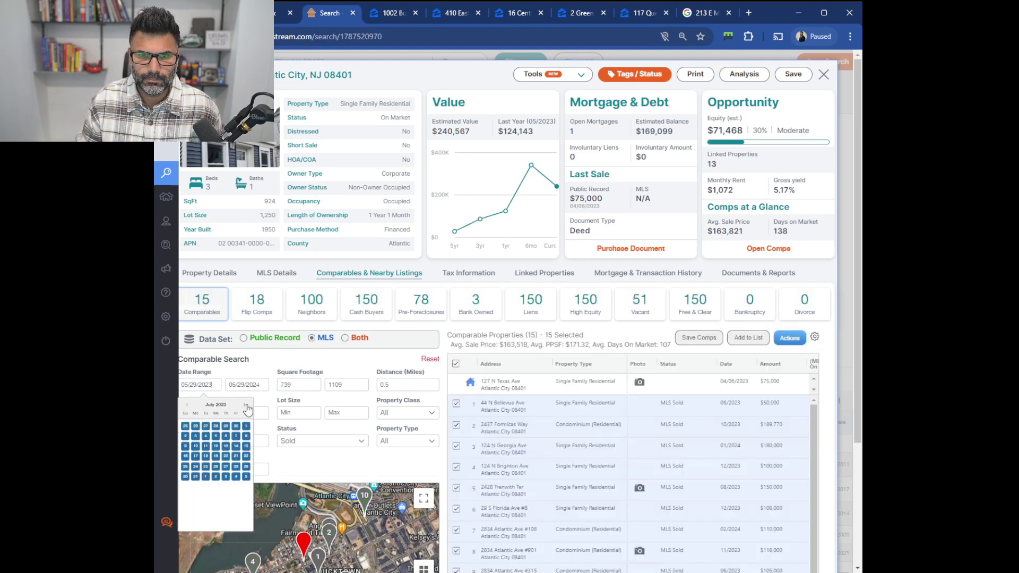
left_click(246, 405)
left_click(245, 405)
left_click(245, 405)
left_click(245, 405)
left_click(246, 405)
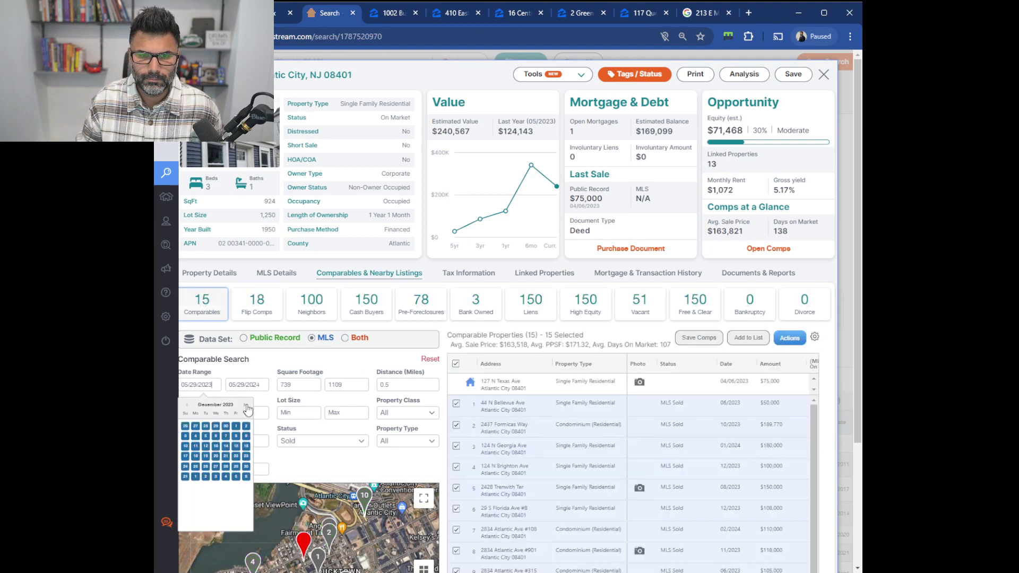
left_click(235, 466)
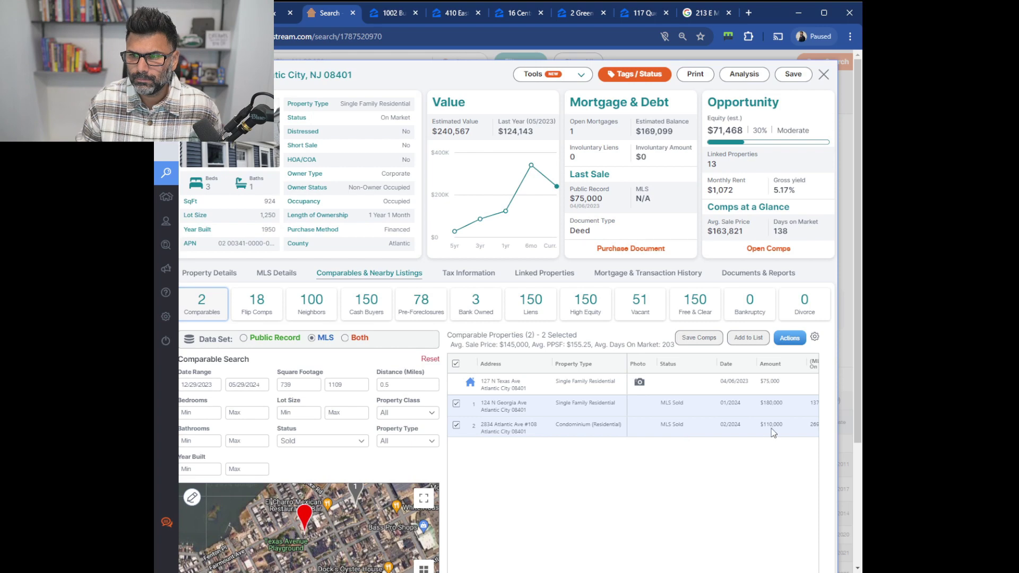
left_click(533, 414)
left_click_drag(533, 414, 483, 406)
left_click(560, 505)
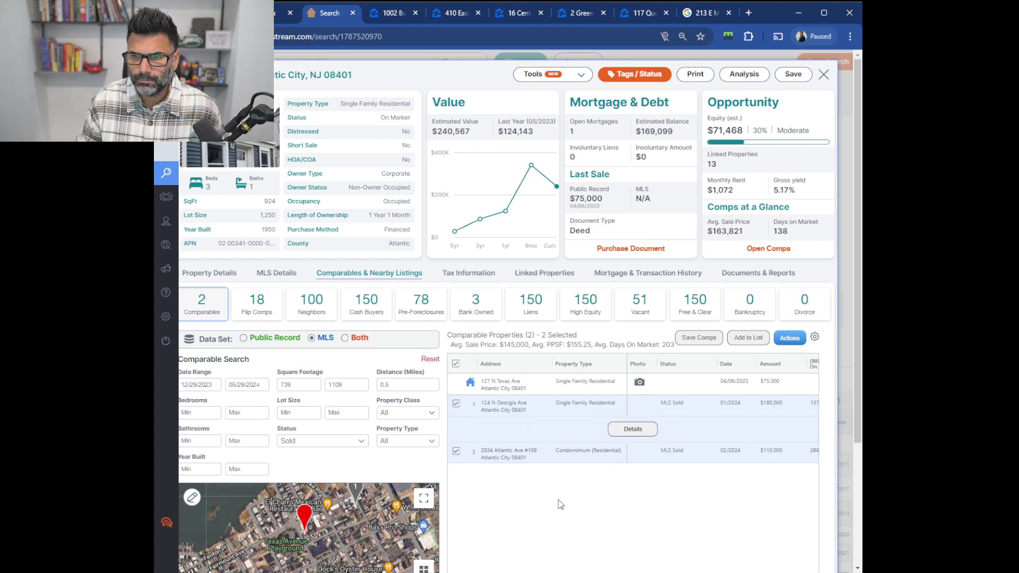
scroll(583, 496, "down", 3)
left_click_drag(663, 499, 571, 483)
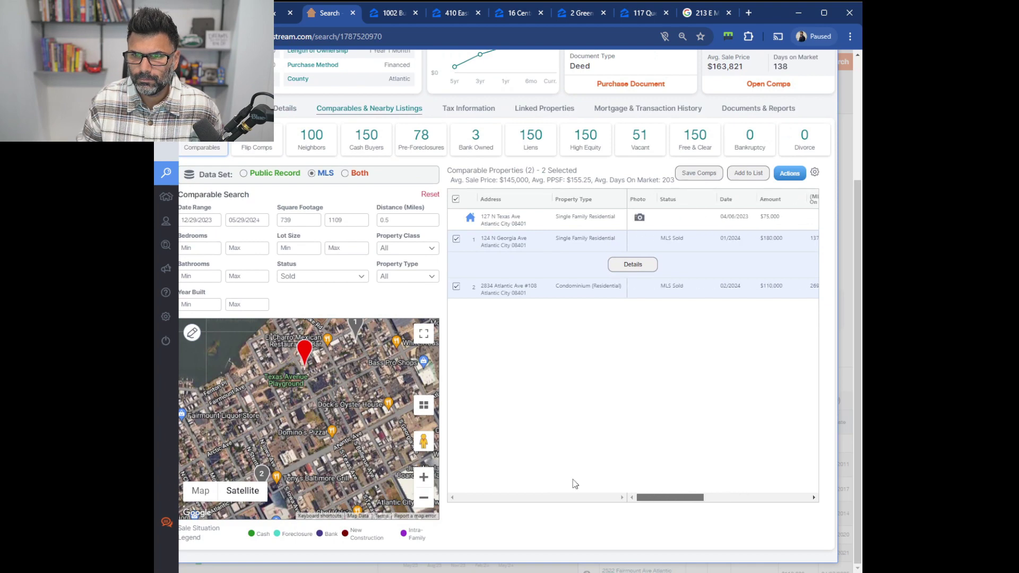
left_click(706, 12)
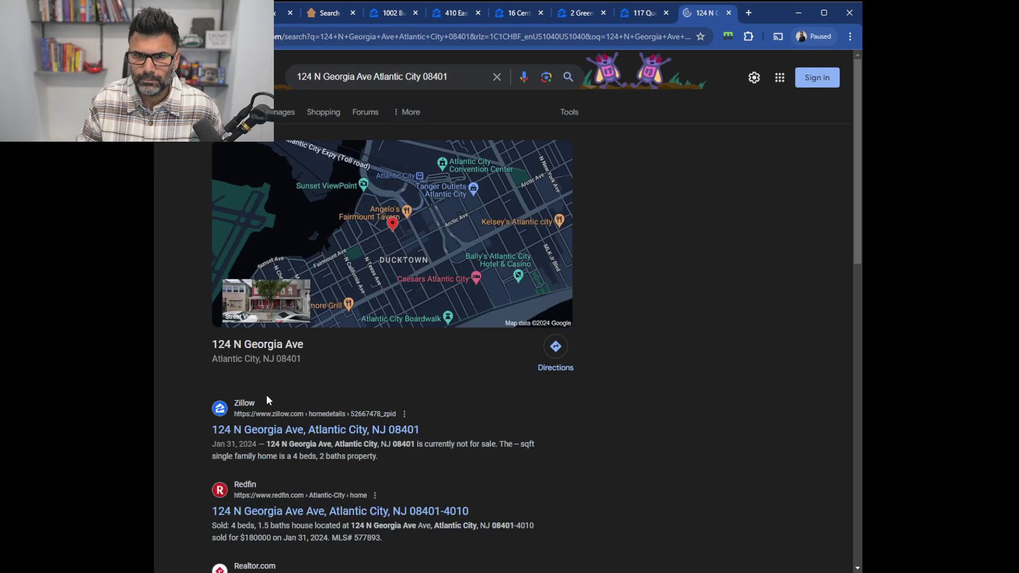
left_click(289, 431)
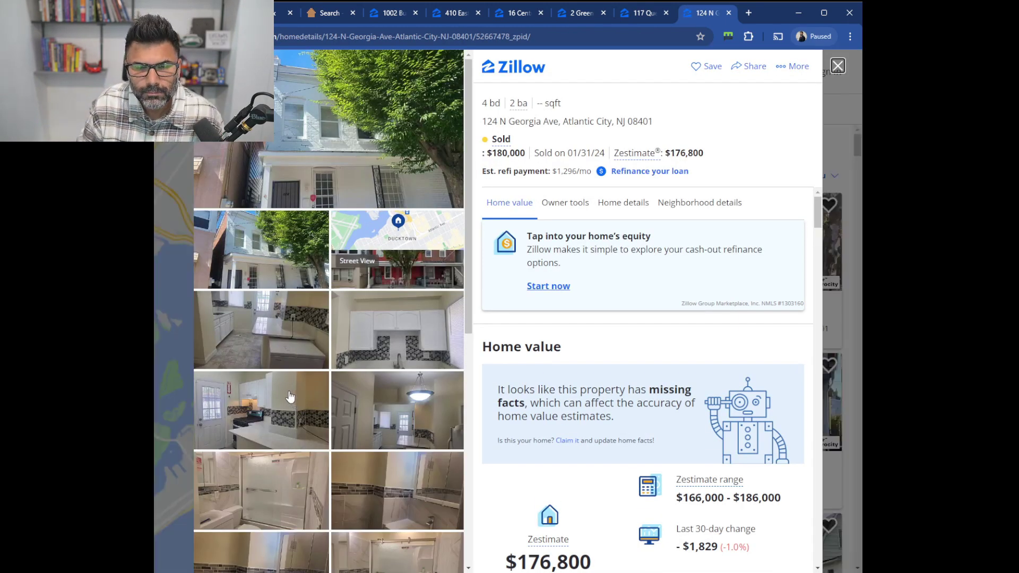
scroll(294, 345, "down", 10)
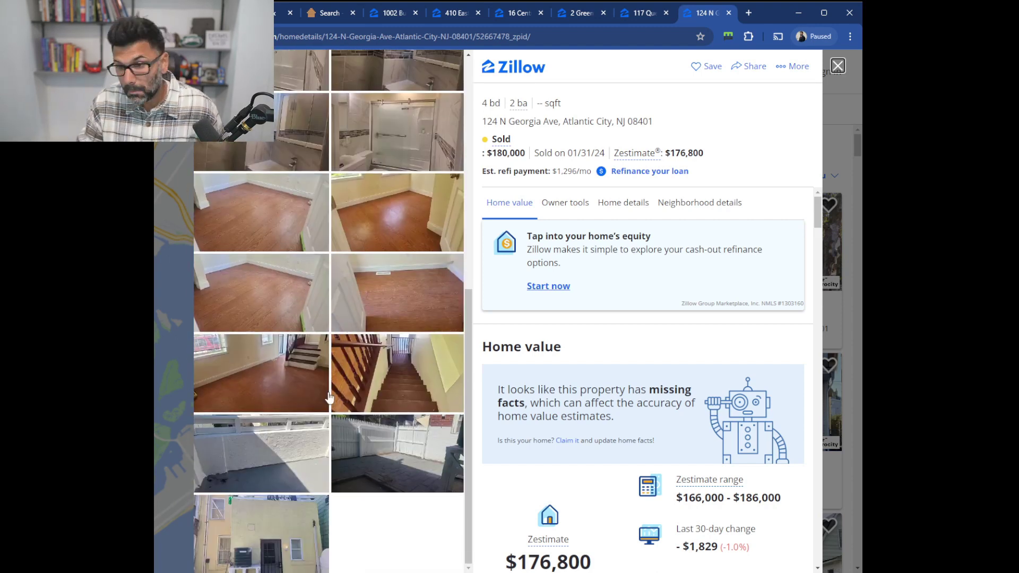
left_click(330, 13)
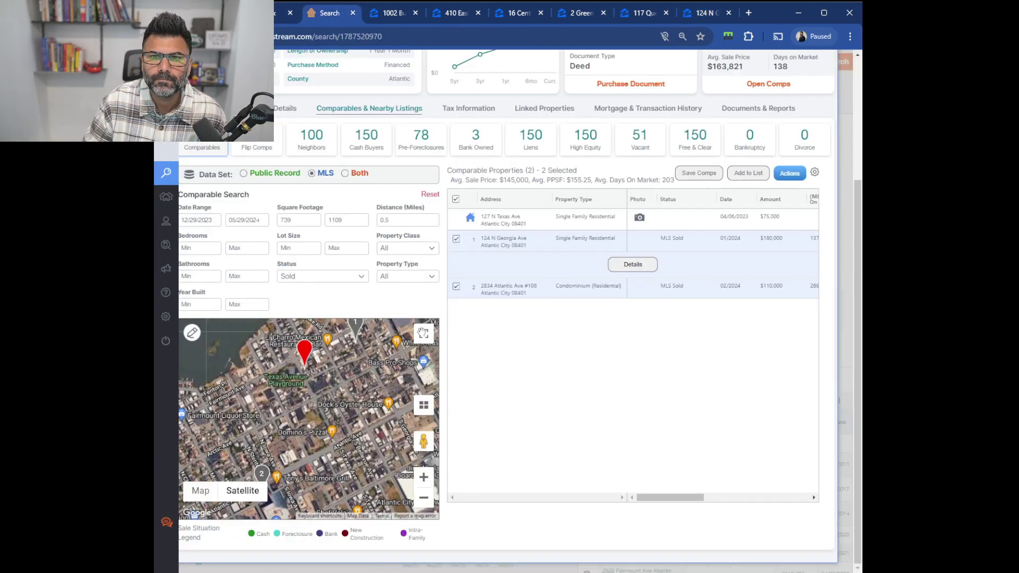
left_click(648, 110)
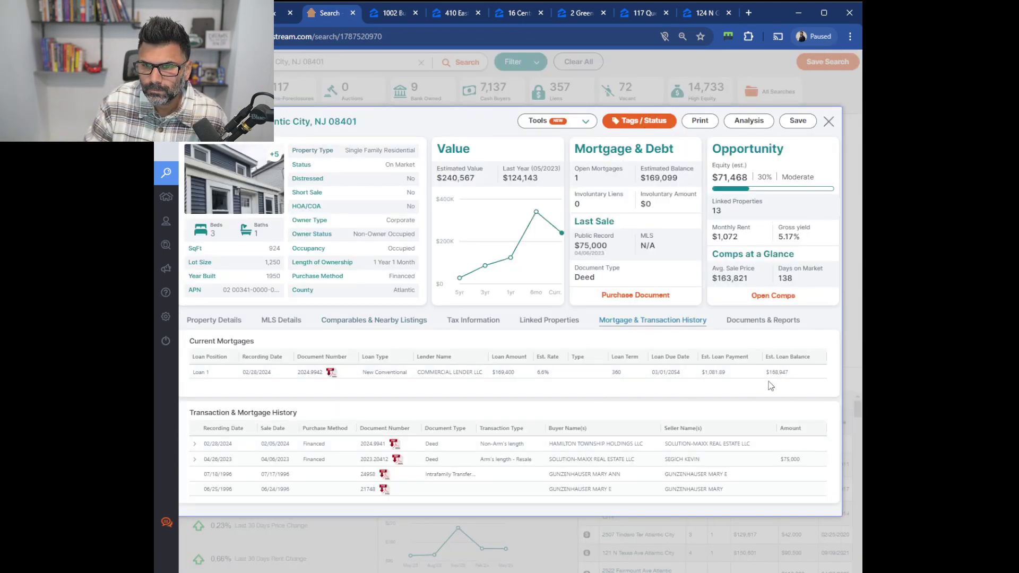
left_click(710, 13)
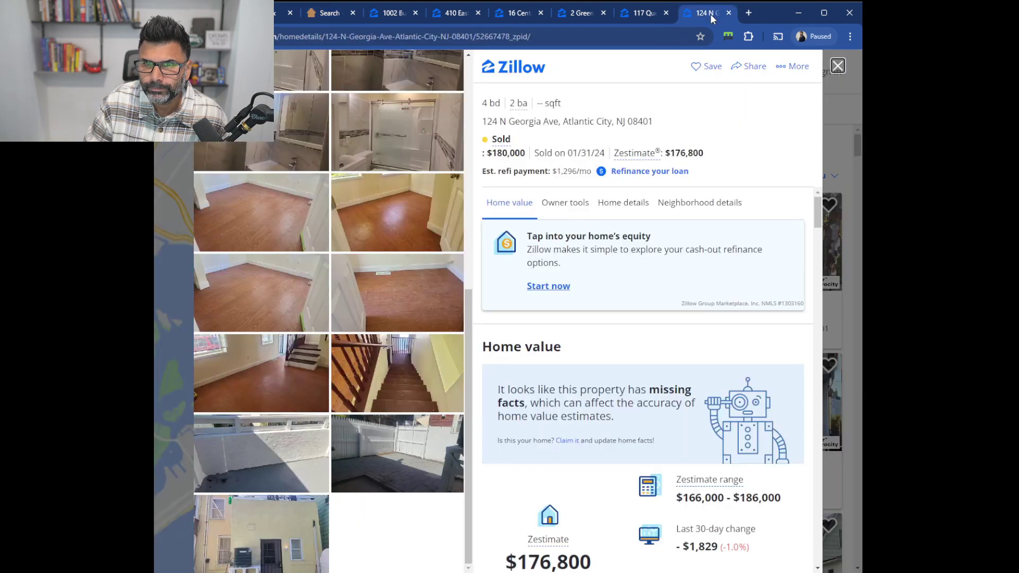
left_click(329, 15)
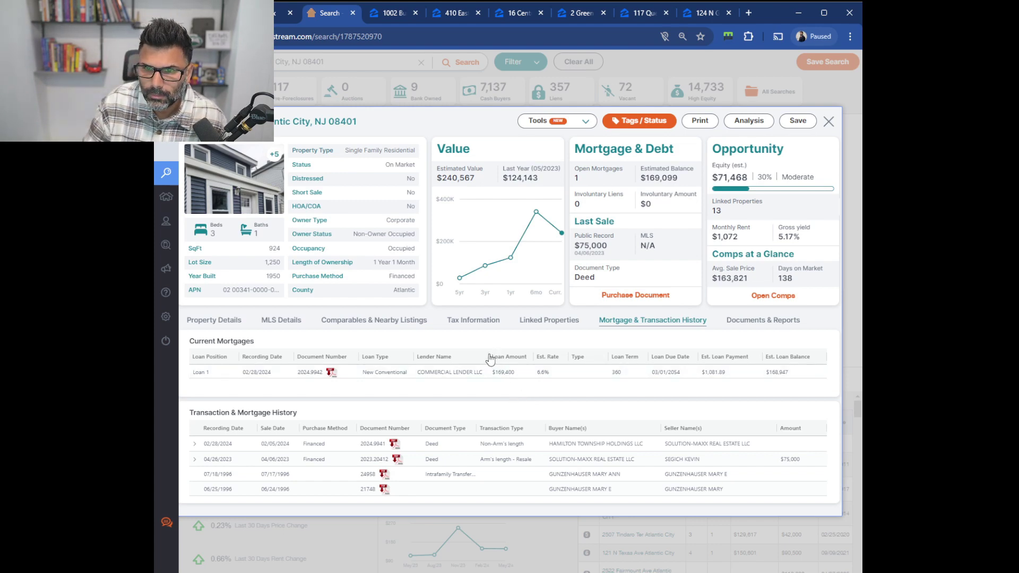
mouse_move(488, 359)
left_mouse_down()
mouse_move(523, 346)
mouse_move(501, 357)
left_mouse_up()
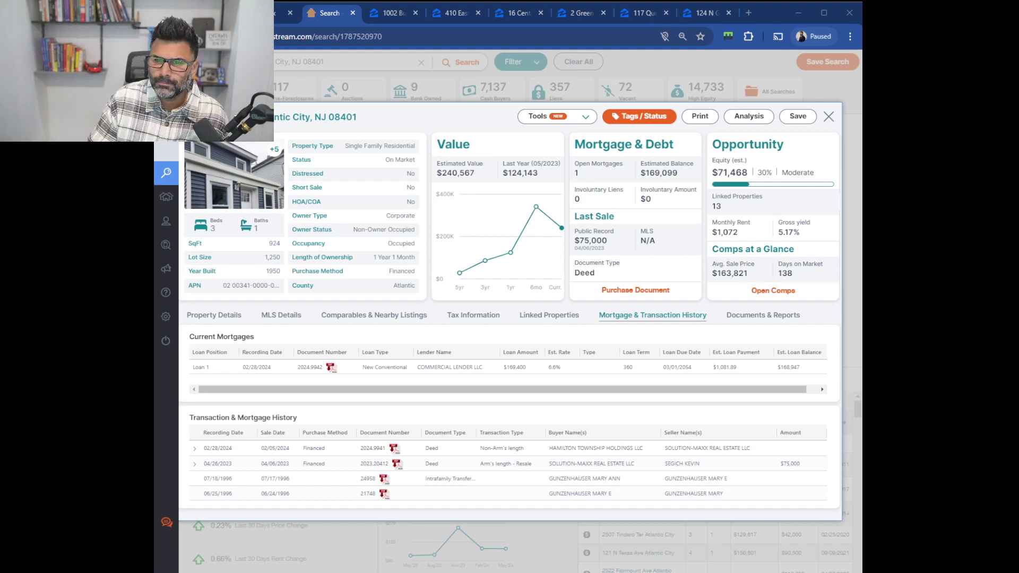
left_click(366, 317)
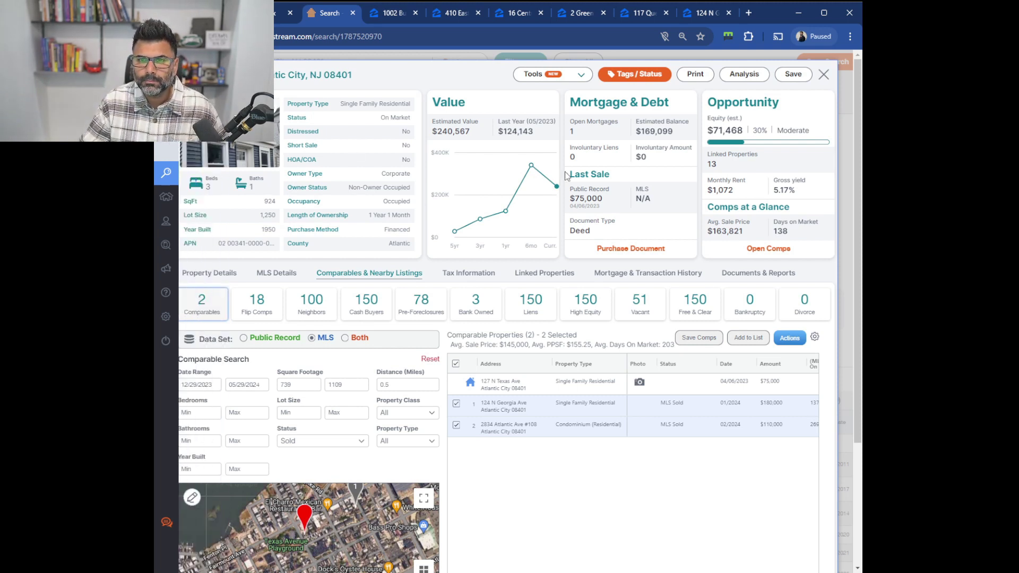
left_click(209, 273)
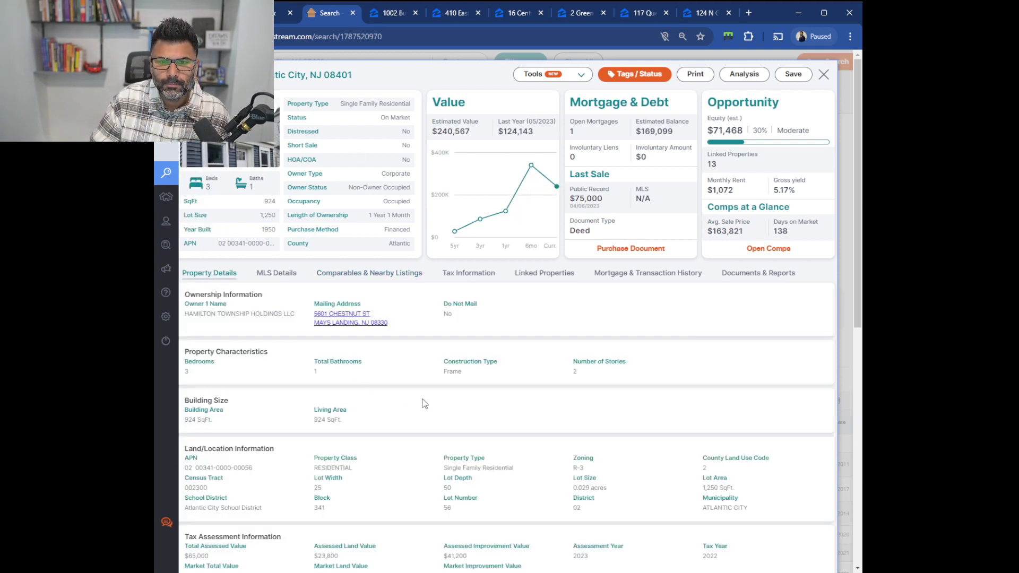
scroll(424, 403, "down", 3)
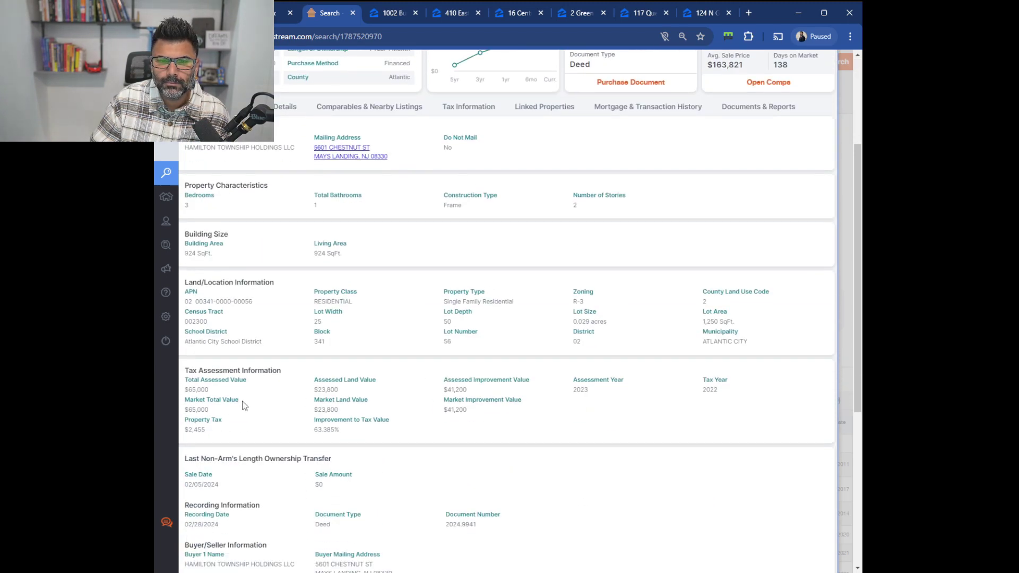
scroll(244, 405, "down", 2)
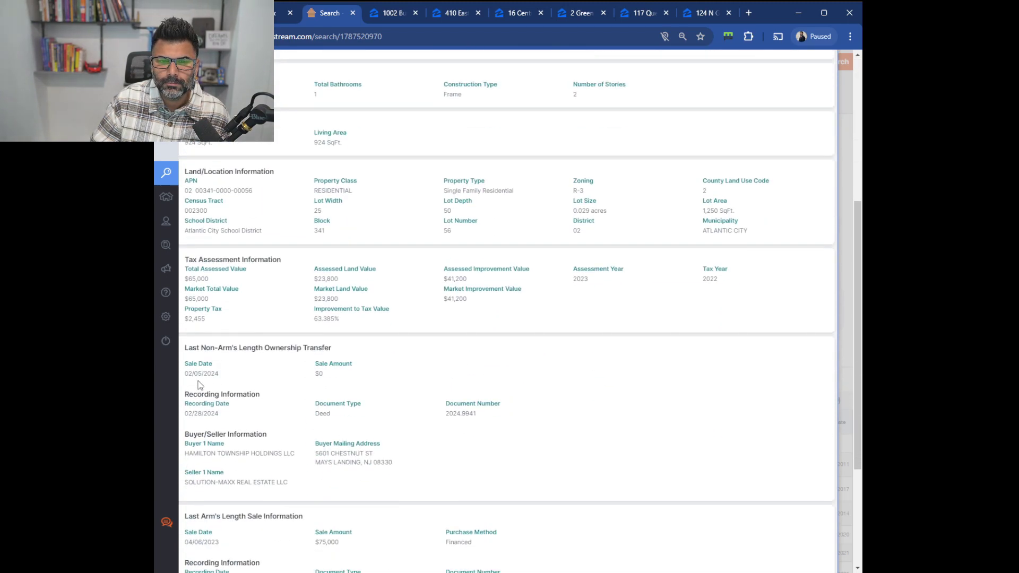
scroll(200, 384, "down", 3)
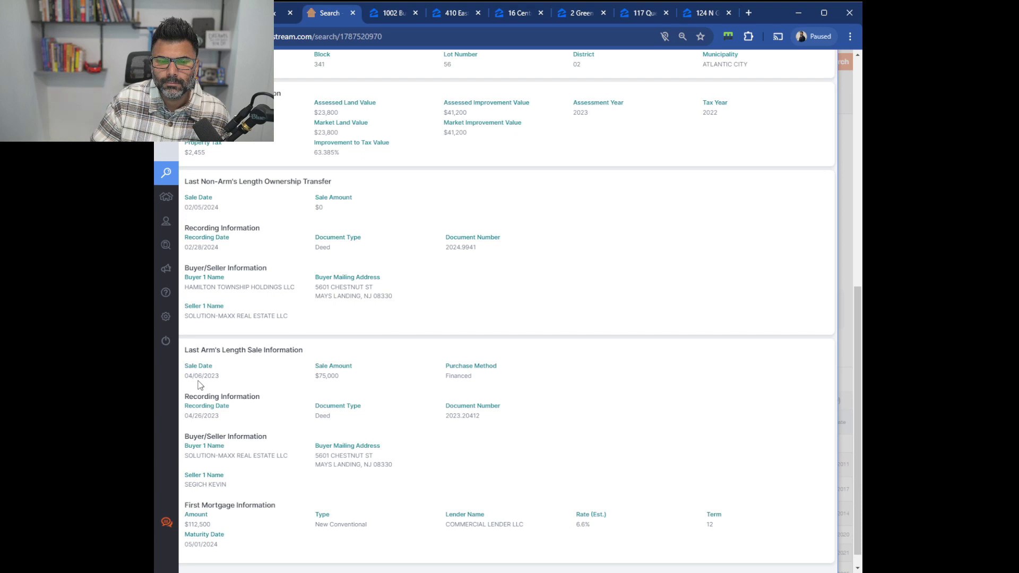
scroll(200, 384, "up", 3)
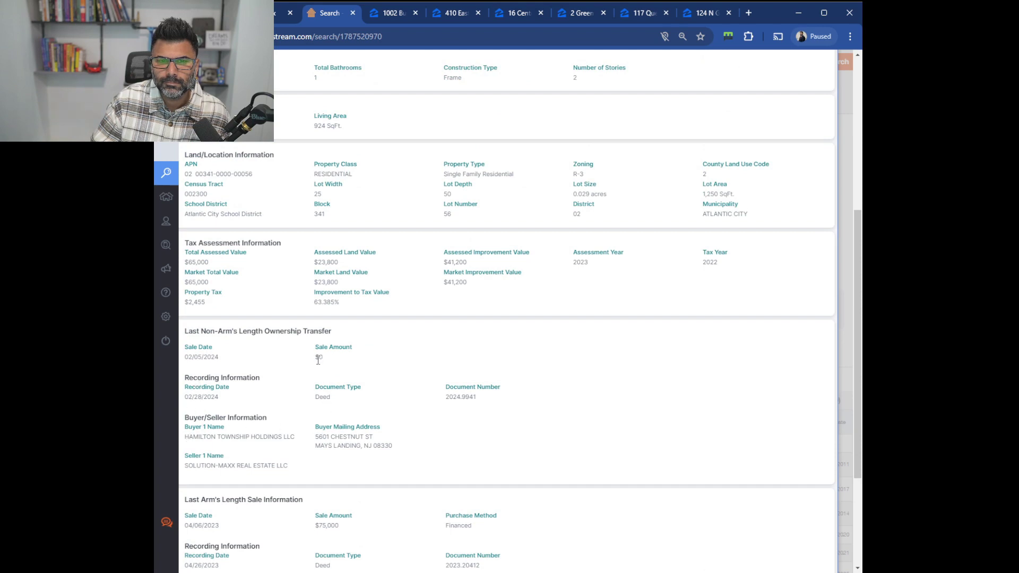
scroll(318, 361, "up", 2)
scroll(312, 368, "up", 2)
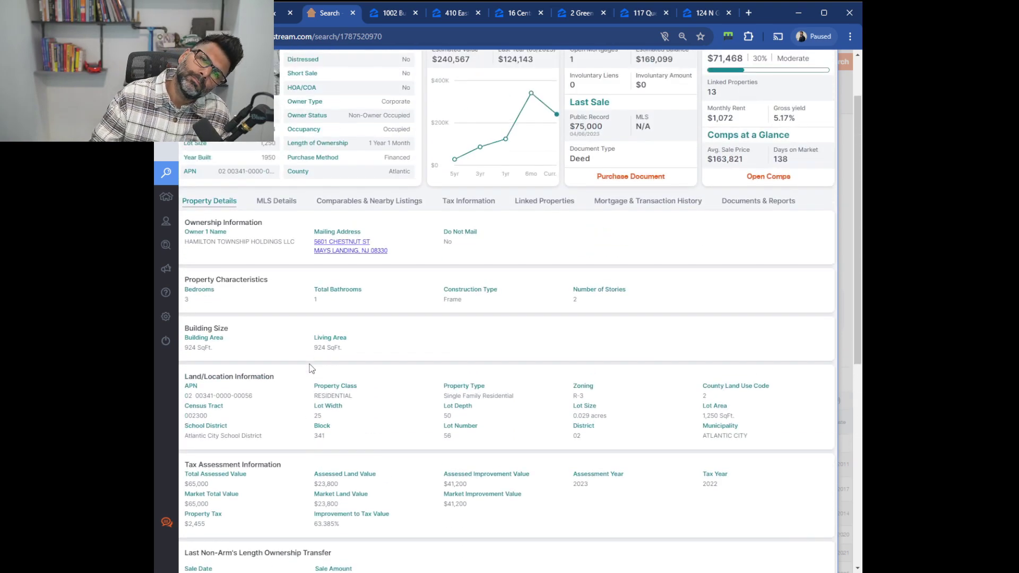
scroll(290, 457, "up", 2)
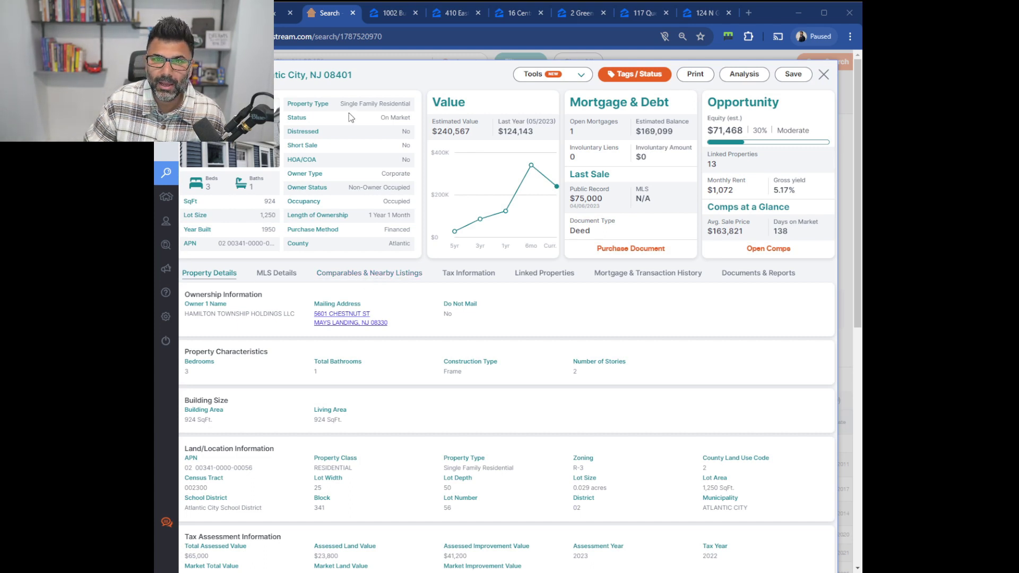
left_click(377, 273)
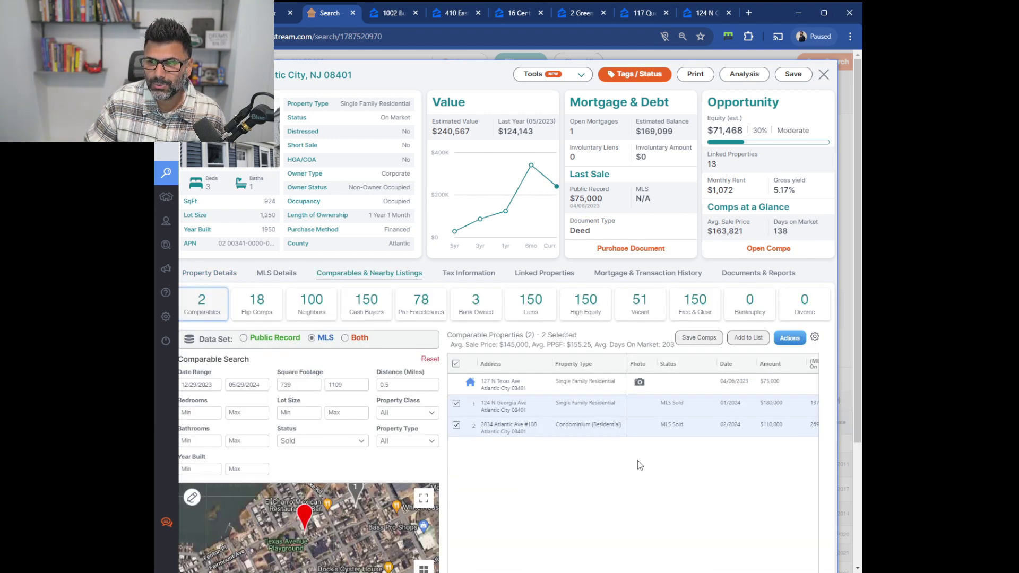
scroll(638, 460, "down", 3)
mouse_move(656, 497)
left_mouse_down()
mouse_move(695, 498)
mouse_move(654, 495)
left_mouse_up()
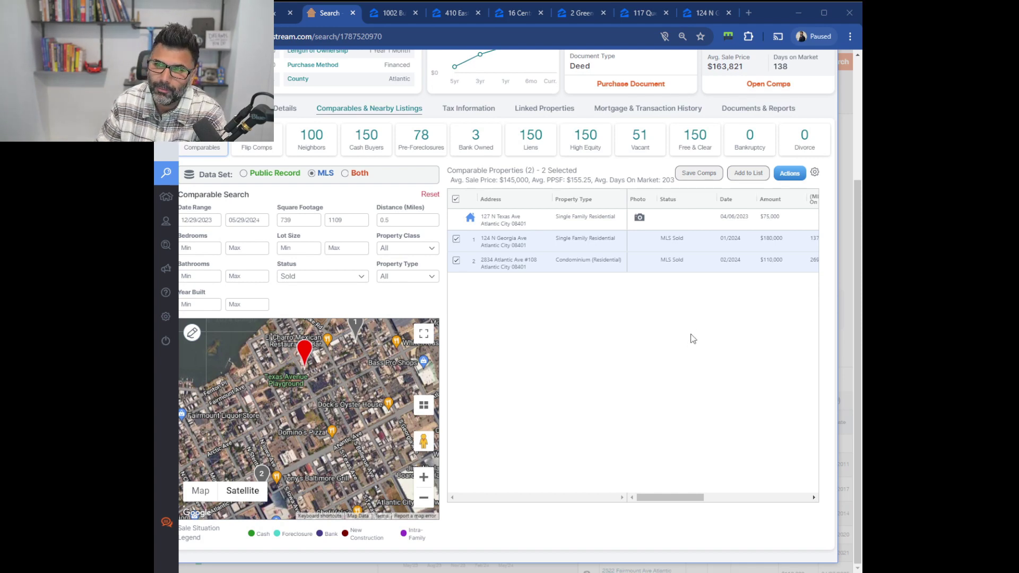
scroll(689, 340, "up", 3)
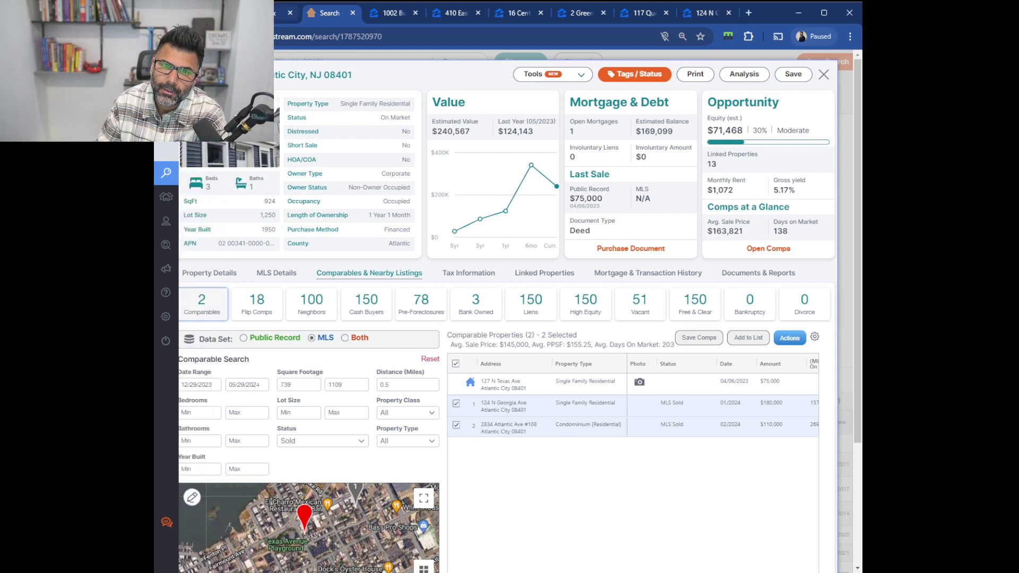
key("ctrl+shift+Tab")
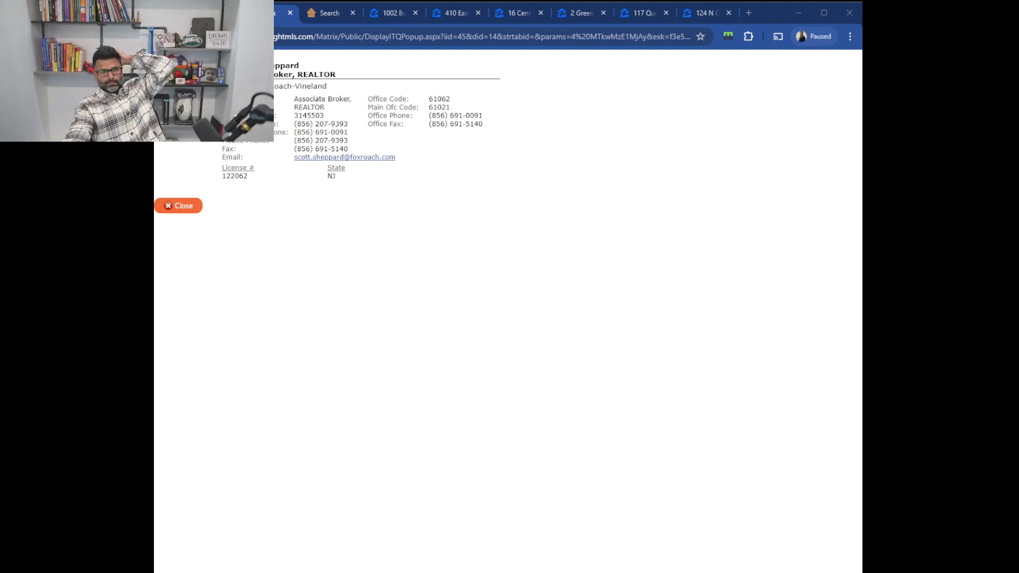
left_click(290, 12)
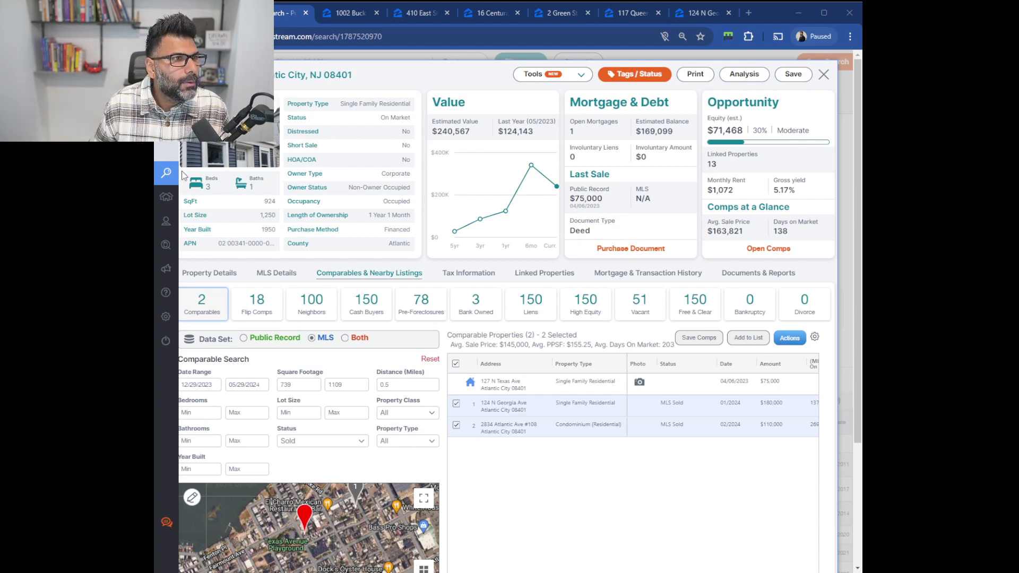
scroll(317, 302, "down", 3)
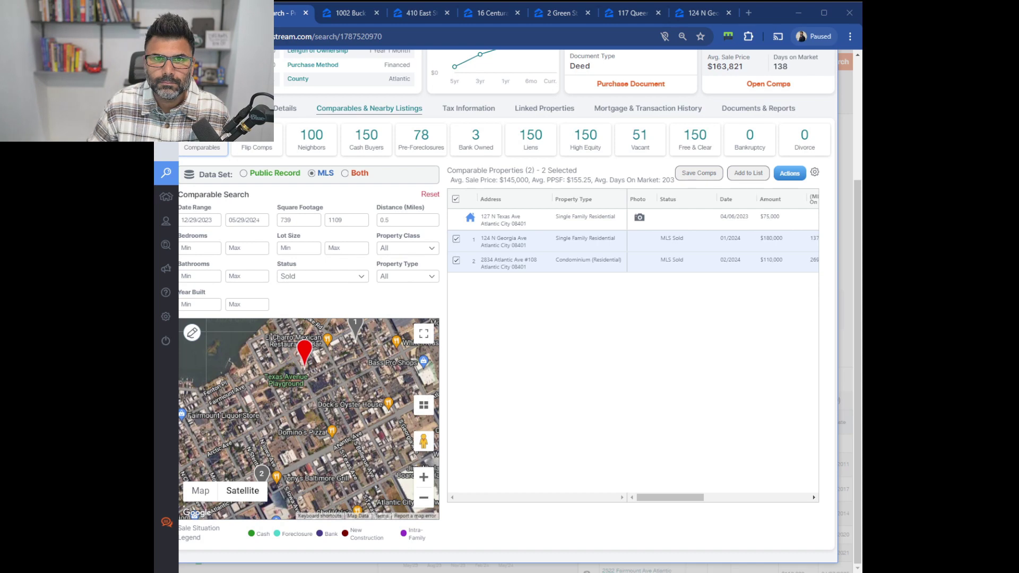
key("ctrl+Tab")
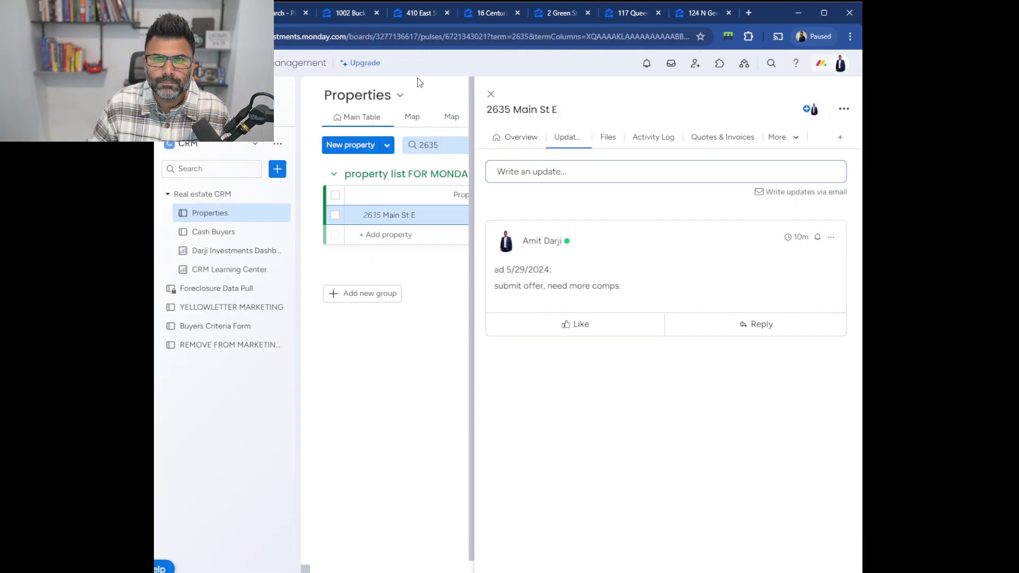
left_click(491, 93)
left_click(542, 145)
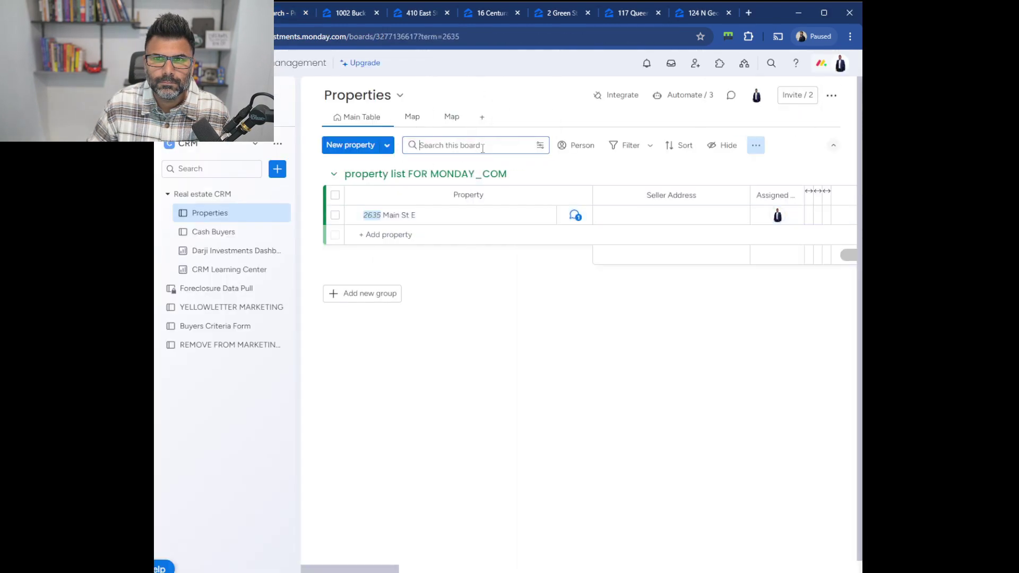
type("ted")
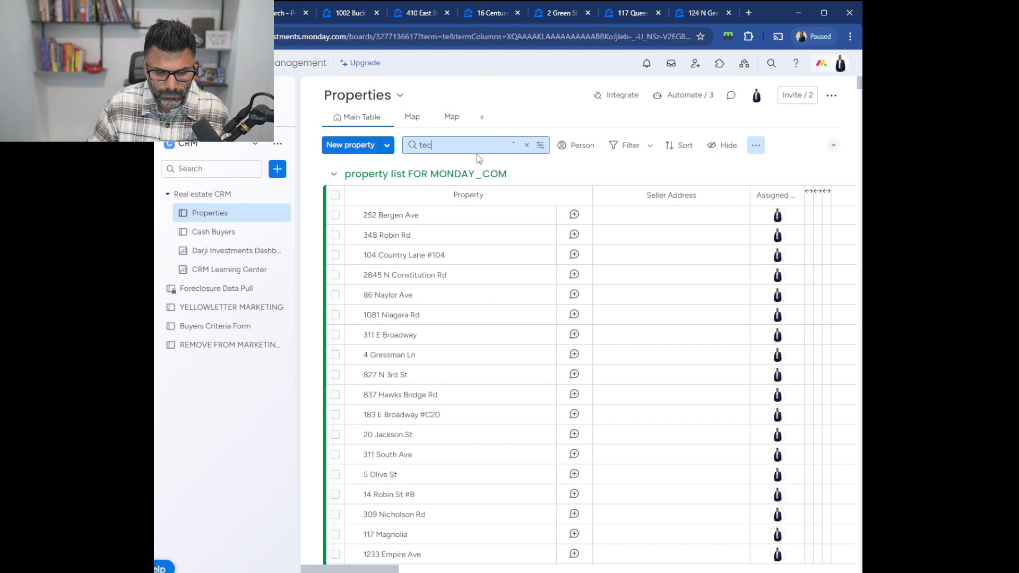
type("as")
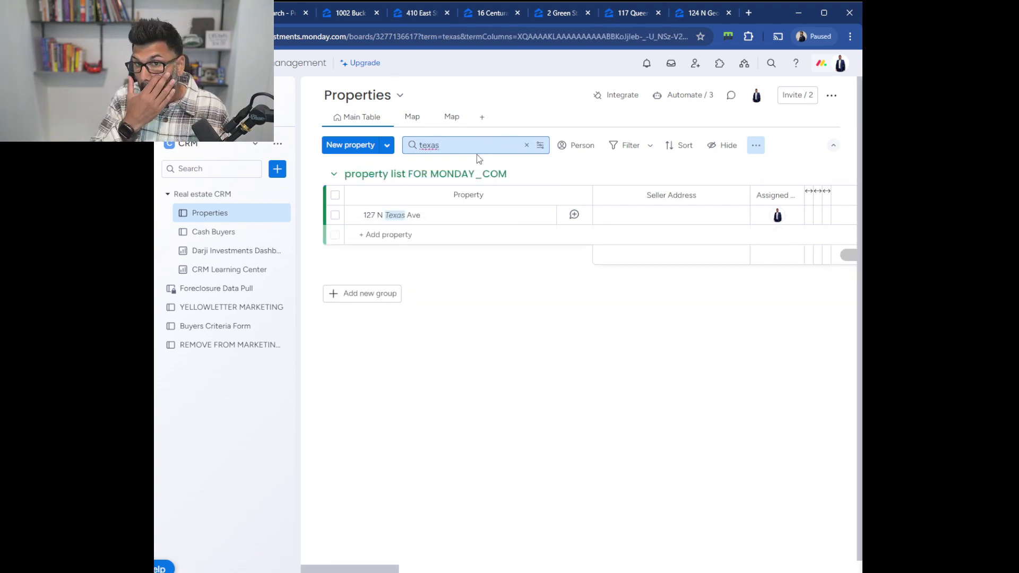
left_click(573, 214)
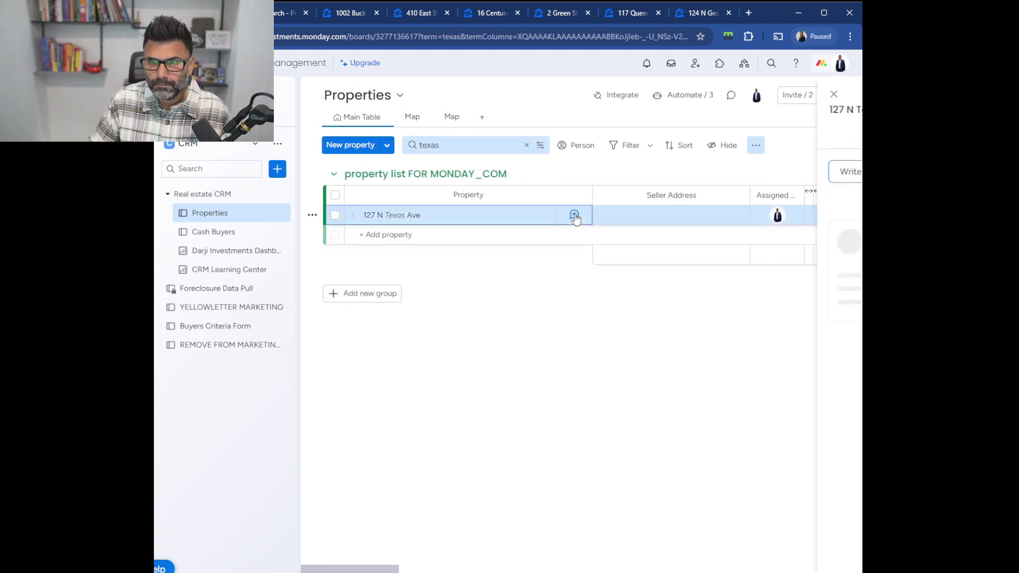
Draft an update dated 'ad 5/29/2024.' noting a new roof and seller credit at full asking price.
left_click(568, 172)
type("ad 5/26")
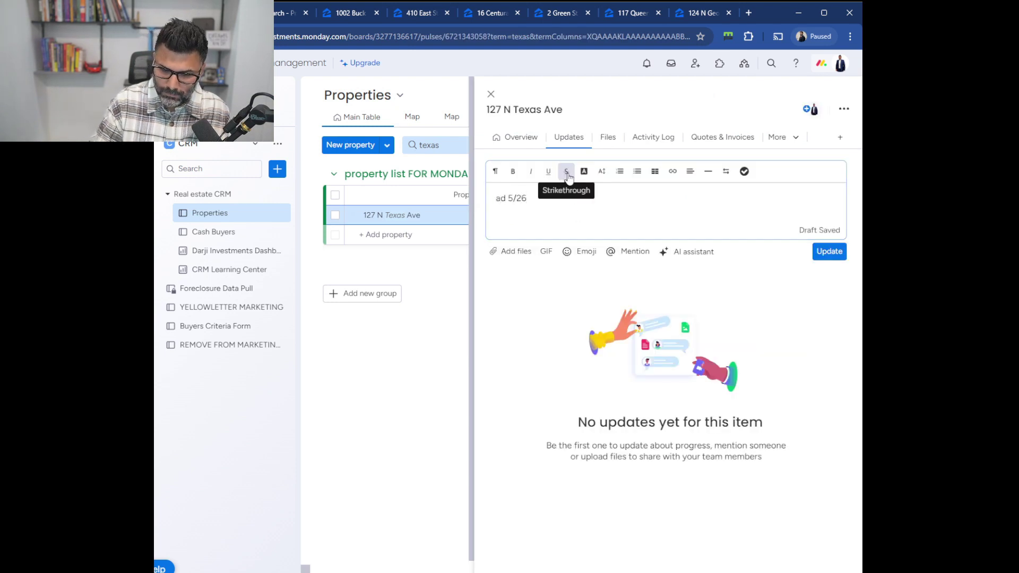
key("BackSpace")
type("9/")
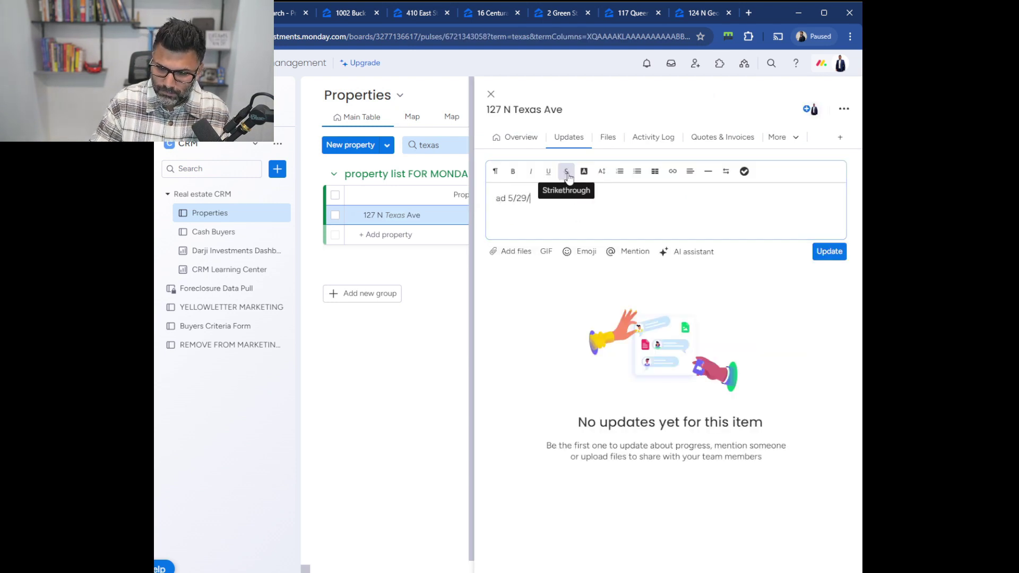
type("2024.")
key("Return")
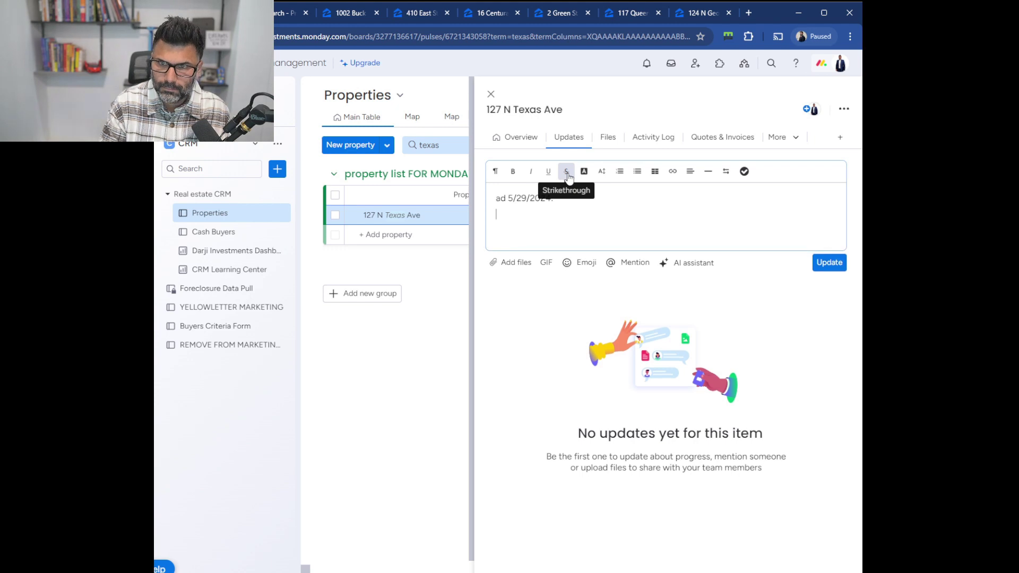
type("needs n")
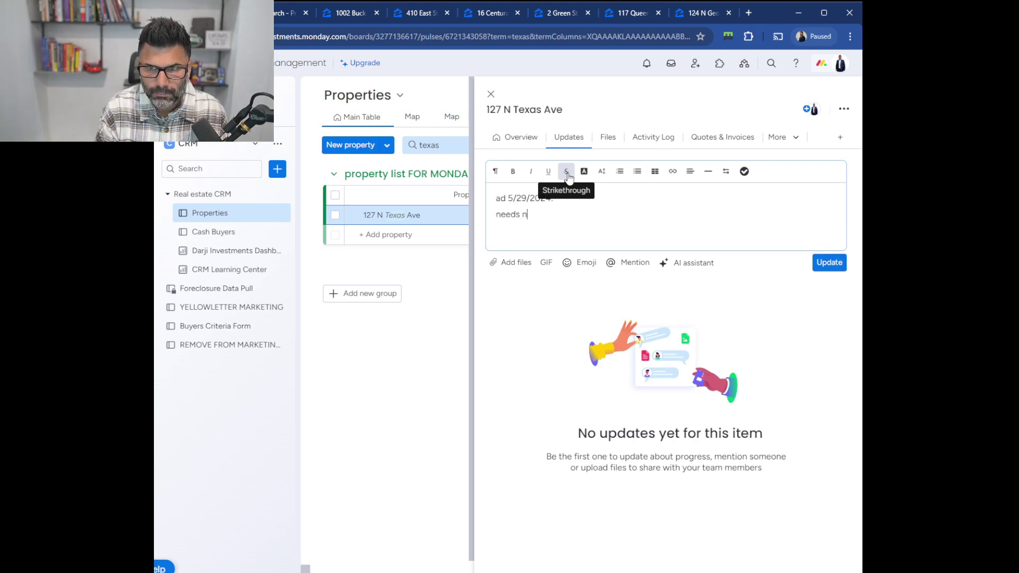
type("ew rood. sel")
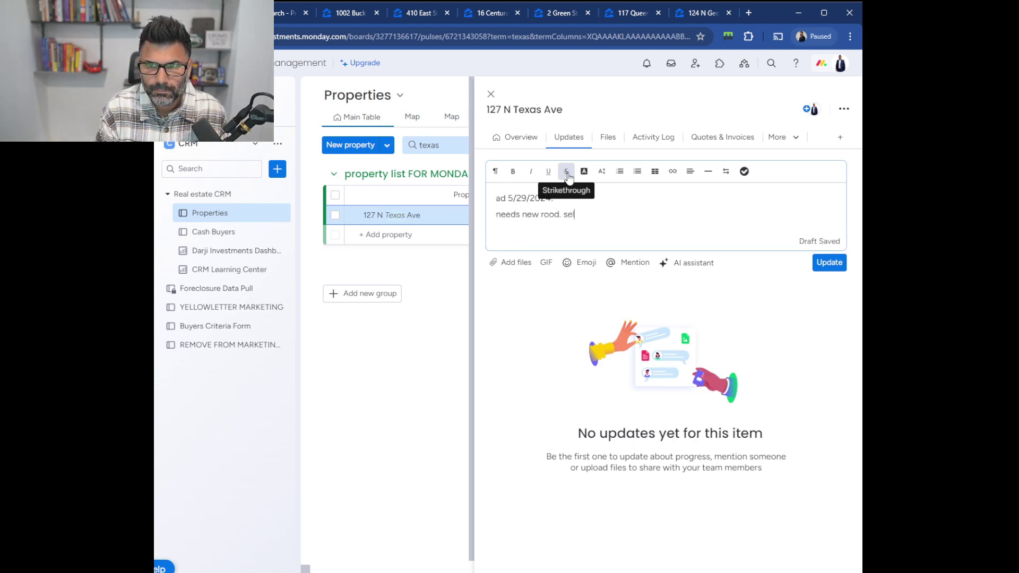
type("ler will")
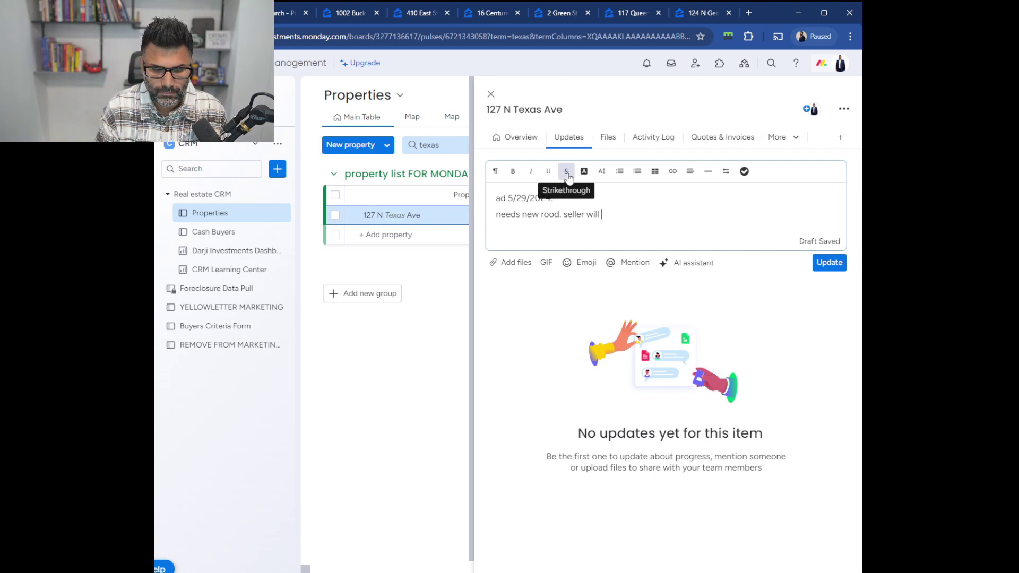
type(" give credit ")
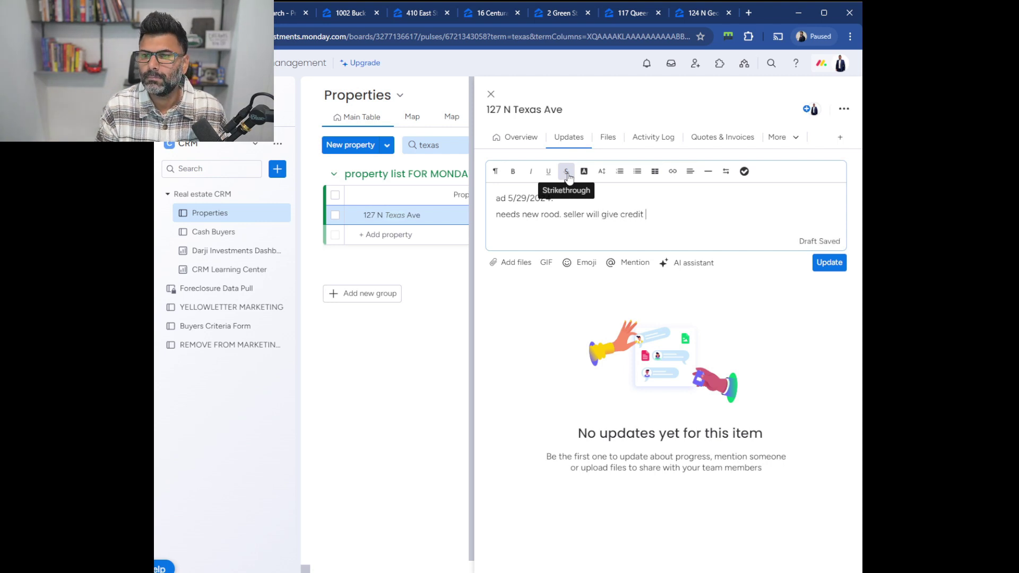
type("if at gf")
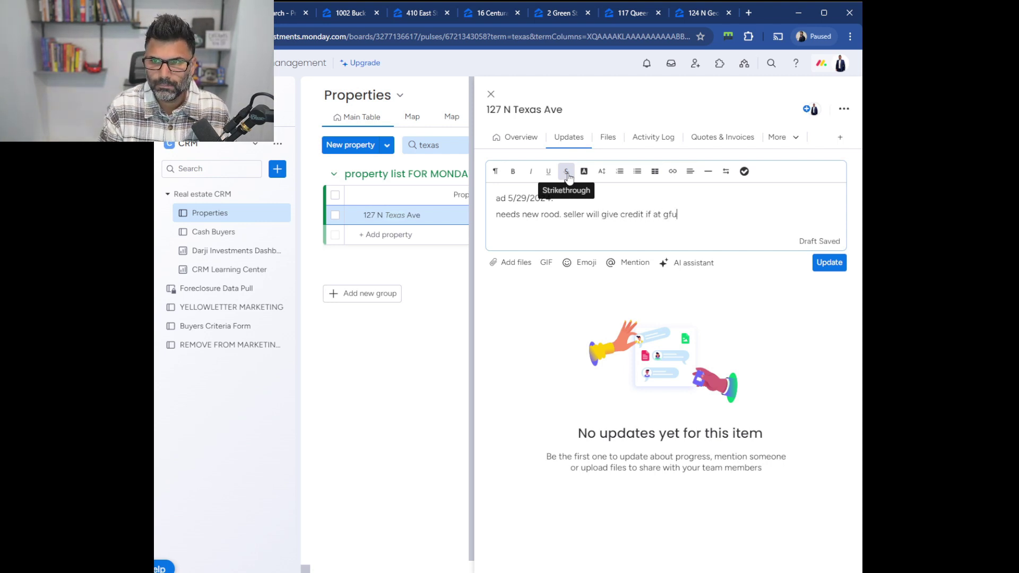
type("u")
key("BackSpace")
key("BackSpace")
type("full ac")
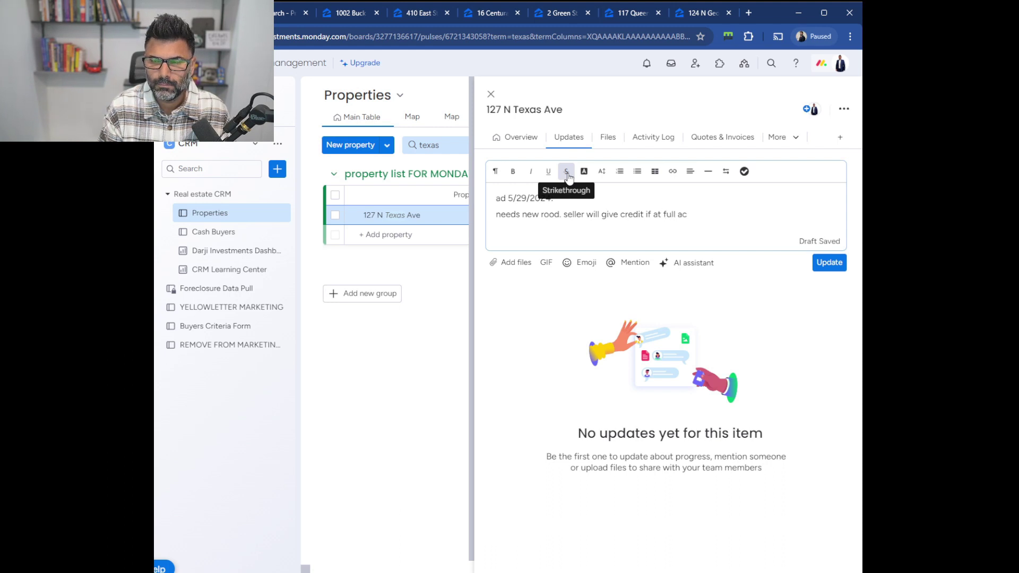
key("BackSpace")
type("sking p")
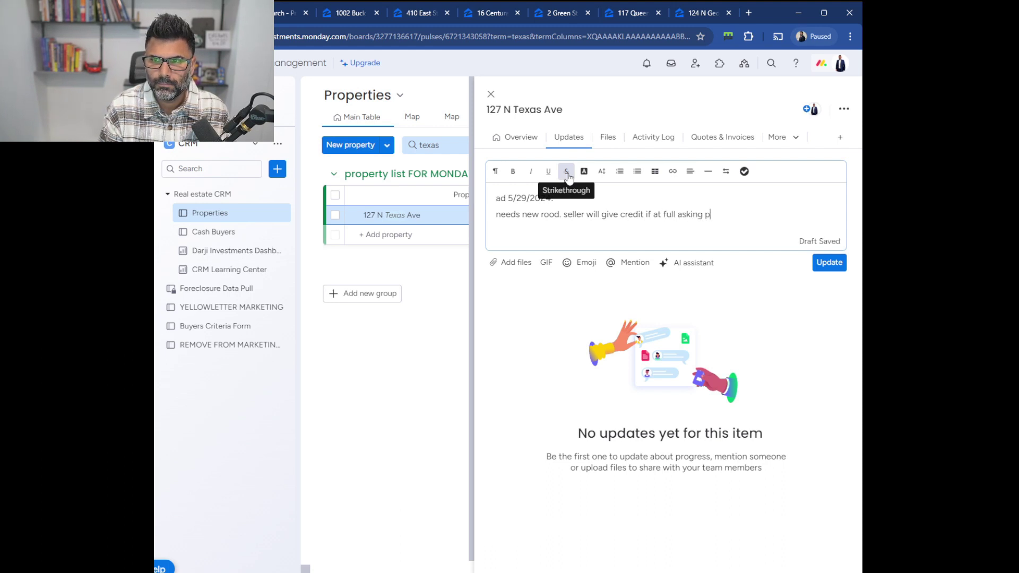
type("rice.")
Add the line 'need to analyze for airbnb and standard rental rates.' to the draft.
key("Return")
key("Return")
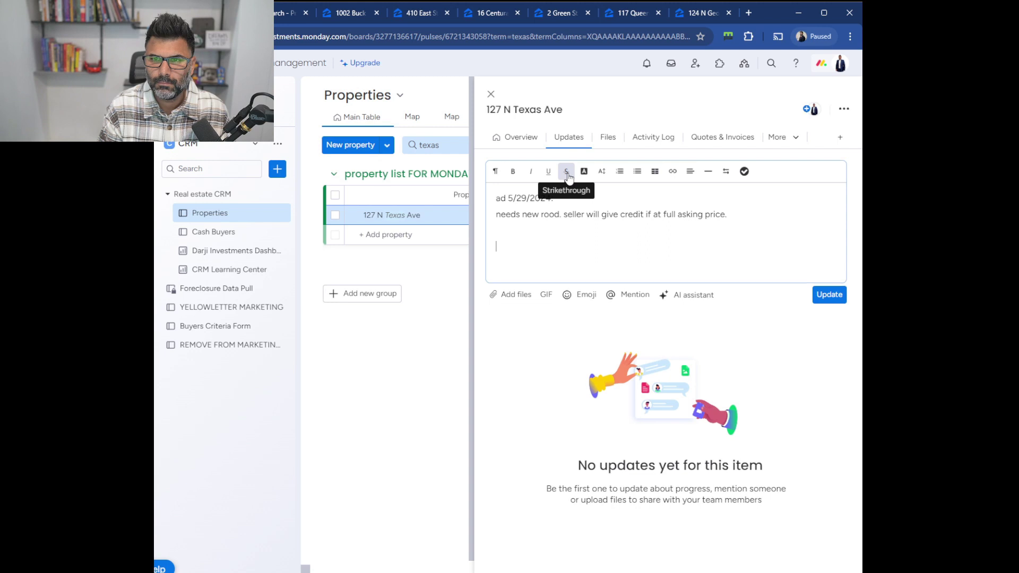
type("ne")
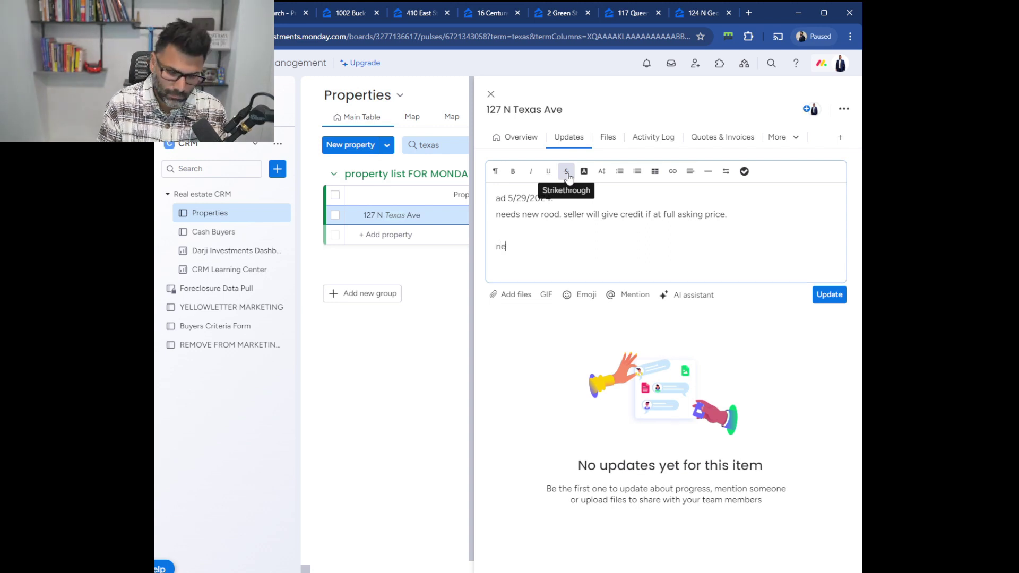
type("ed to ana")
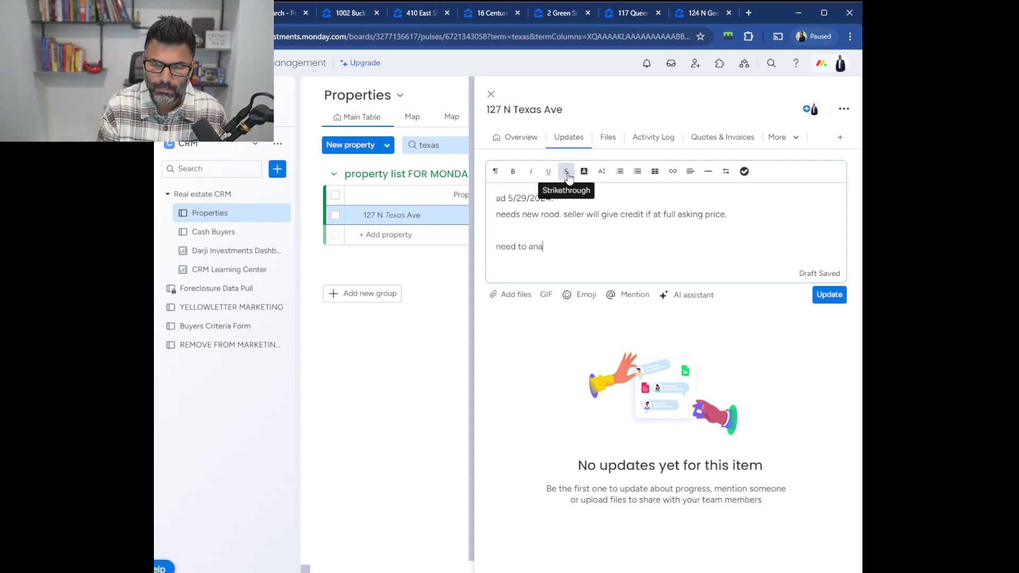
type("lyz")
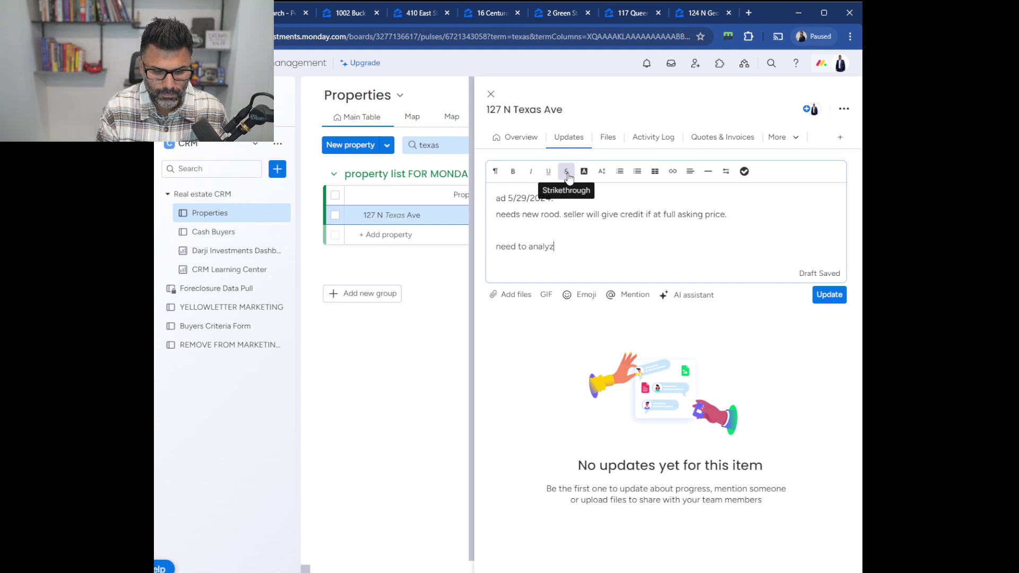
type("e for air")
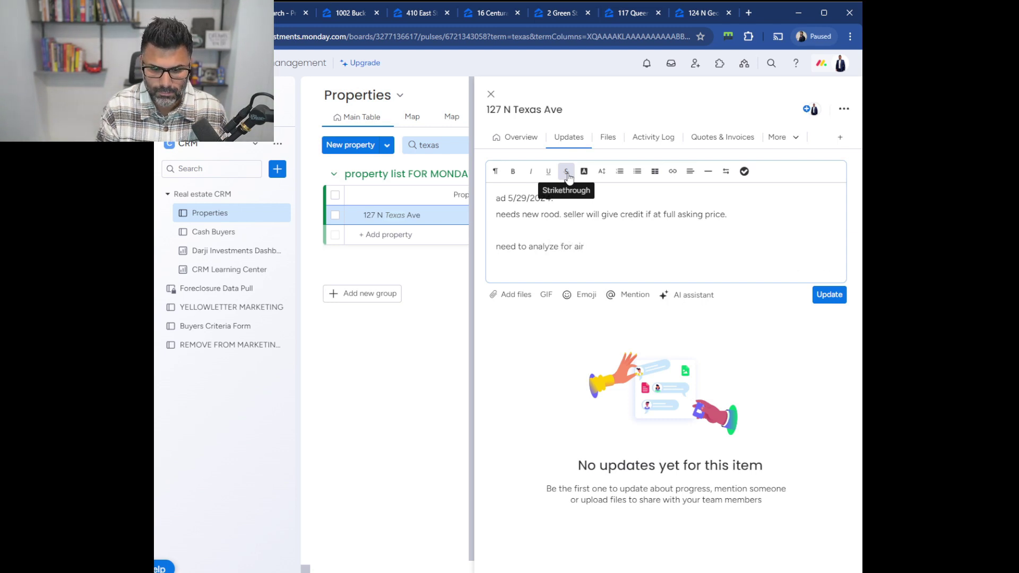
type("bnb and ")
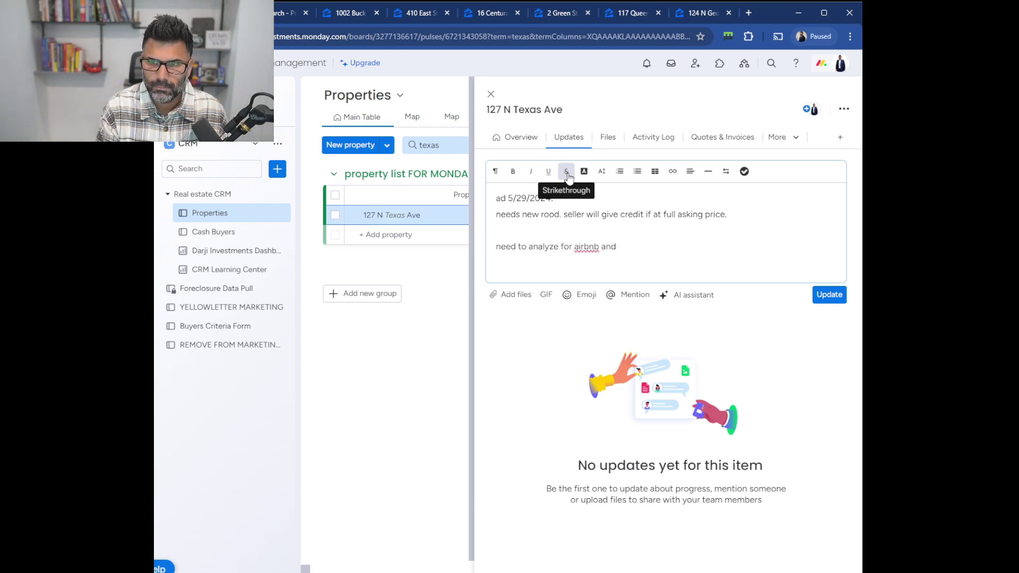
type("str")
key("BackSpace")
key("BackSpace")
key("BackSpace")
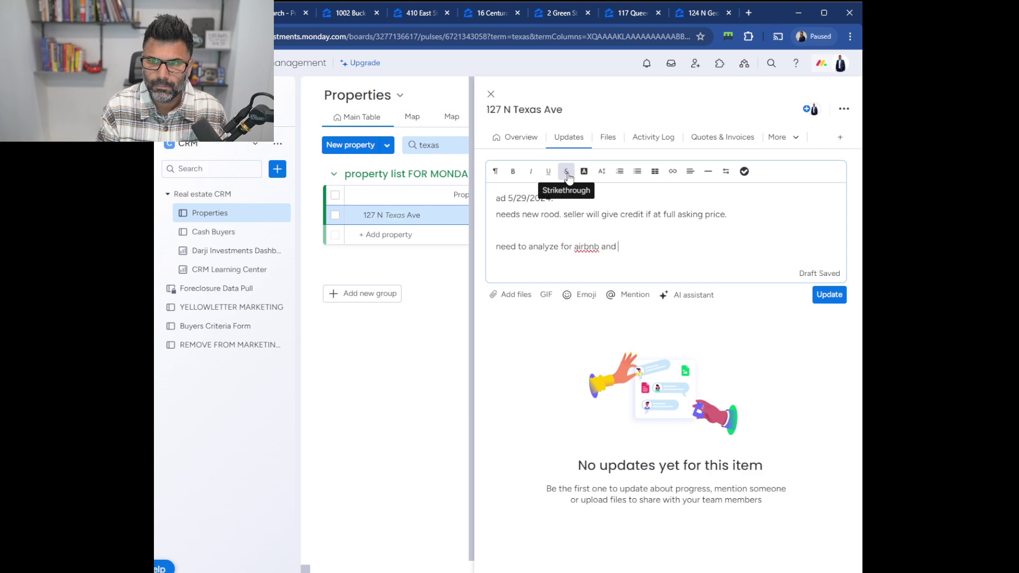
type("standard rental reat")
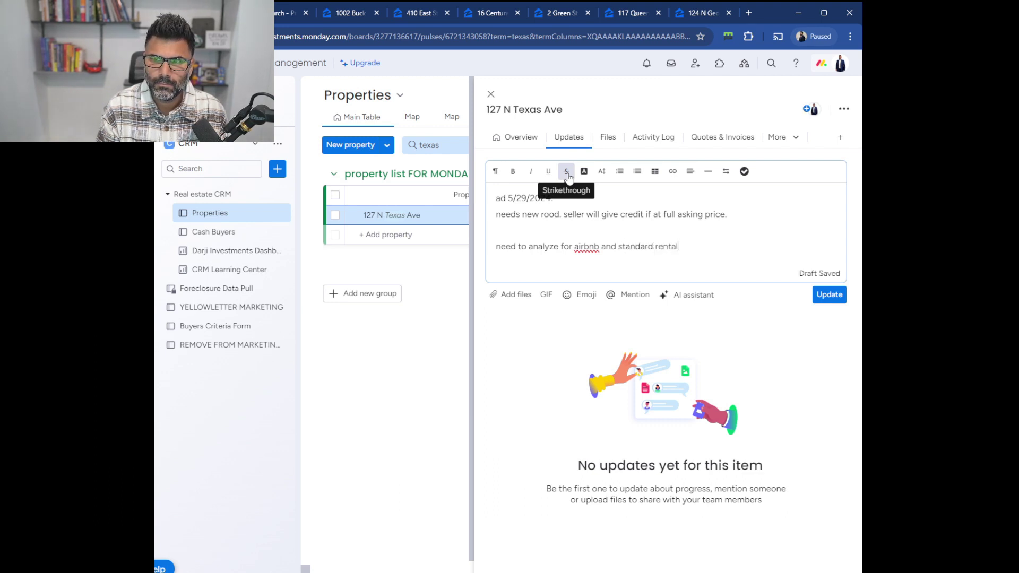
key("BackSpace")
key("BackSpace")
type("ates.")
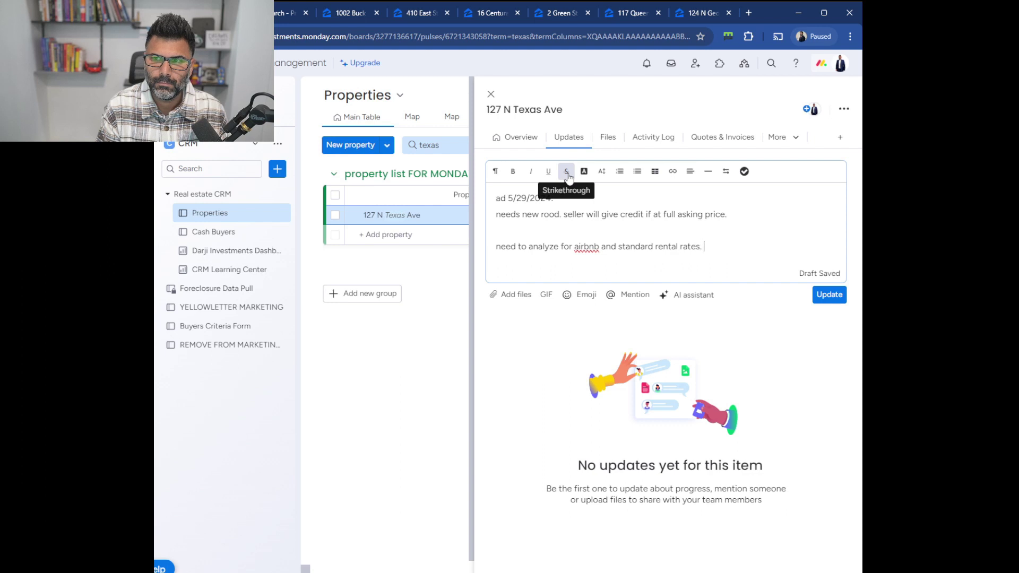
left_click(829, 295)
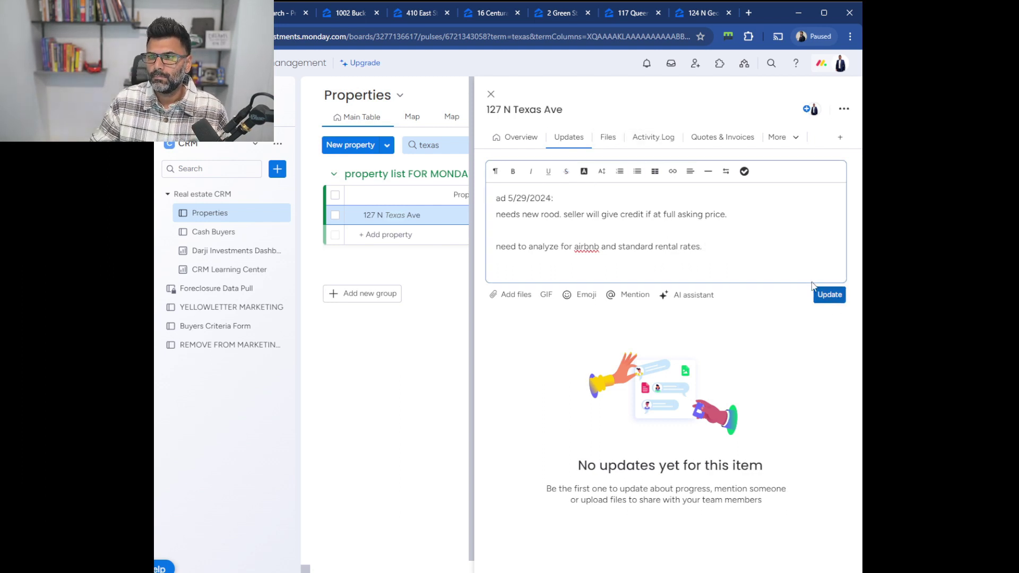
left_click(523, 145)
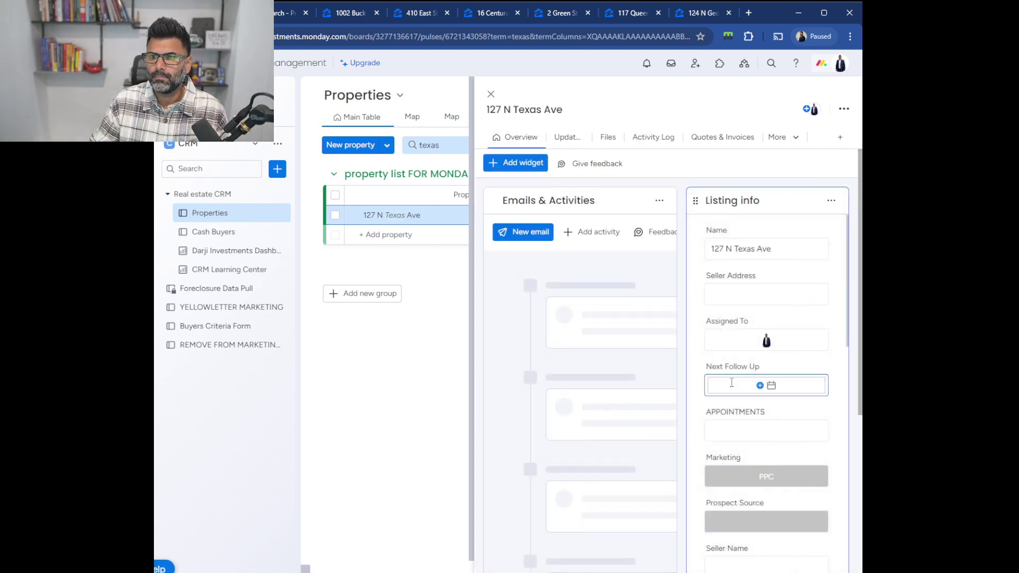
left_click(738, 374)
left_click(766, 333)
scroll(764, 361, "down", 5)
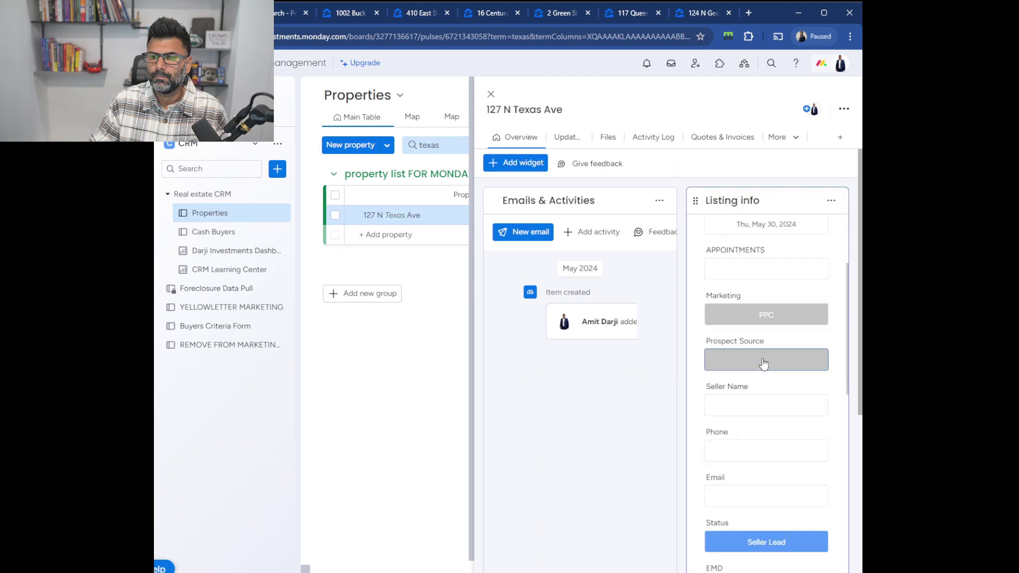
scroll(762, 373, "down", 7)
scroll(762, 389, "up", 4)
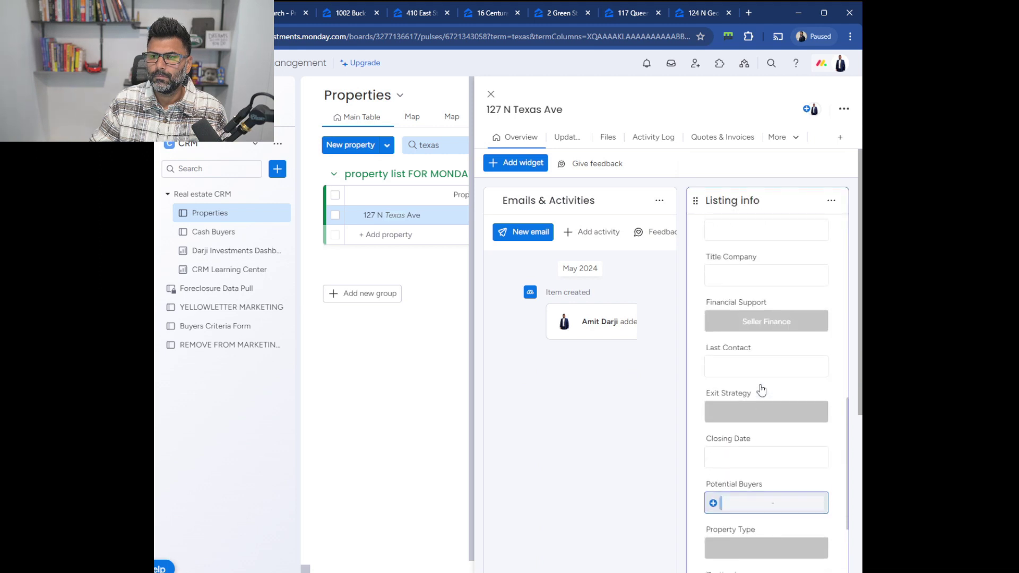
scroll(759, 385, "up", 2)
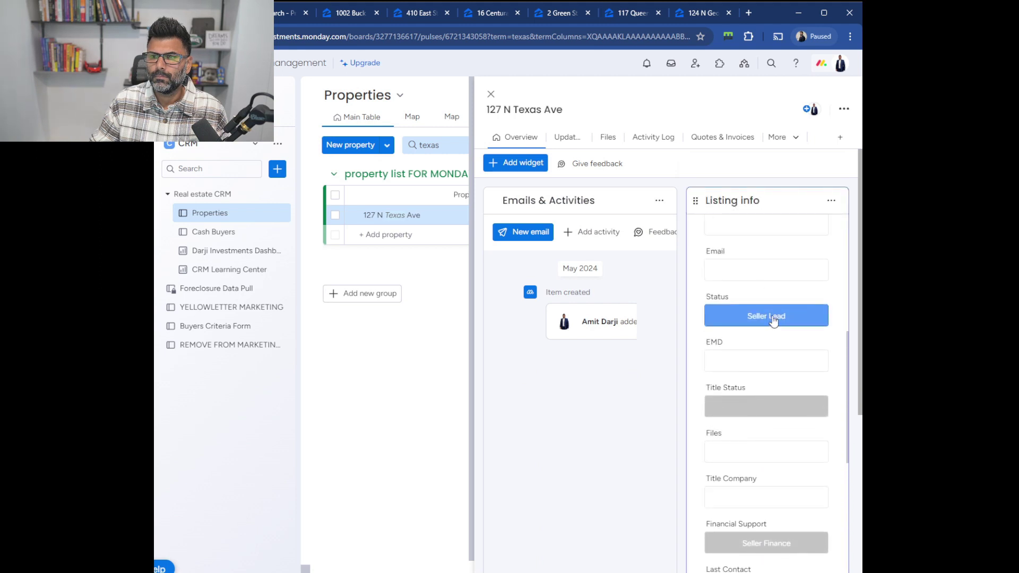
Change the item's status to Negotiation and close it.
left_click(766, 319)
left_click(708, 397)
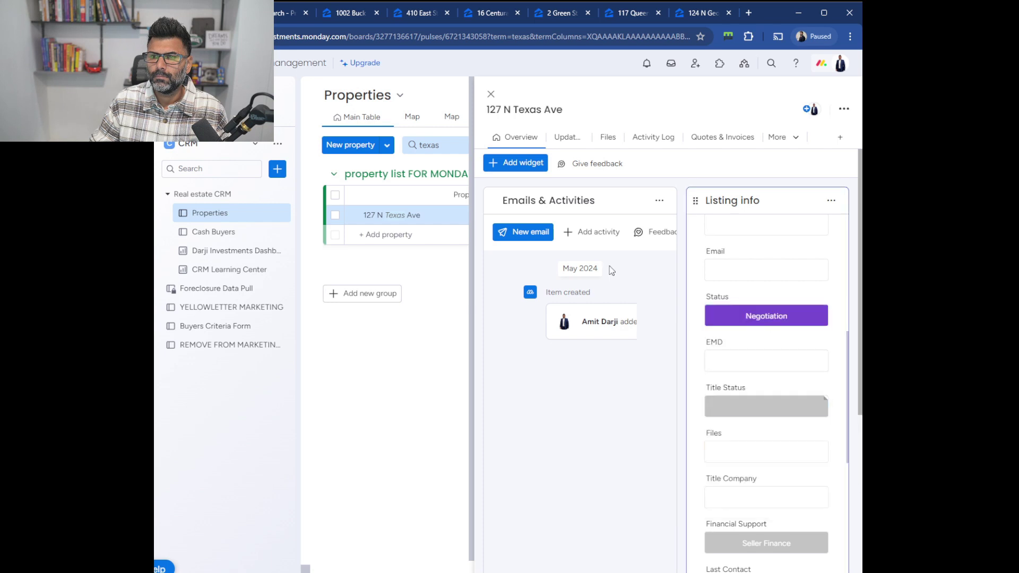
left_click(491, 94)
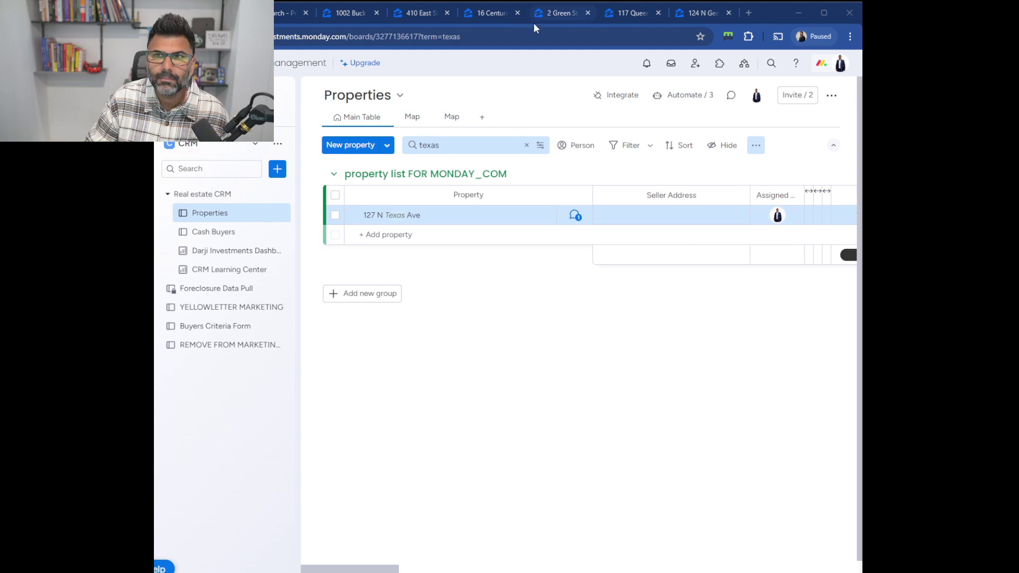
left_click(285, 19)
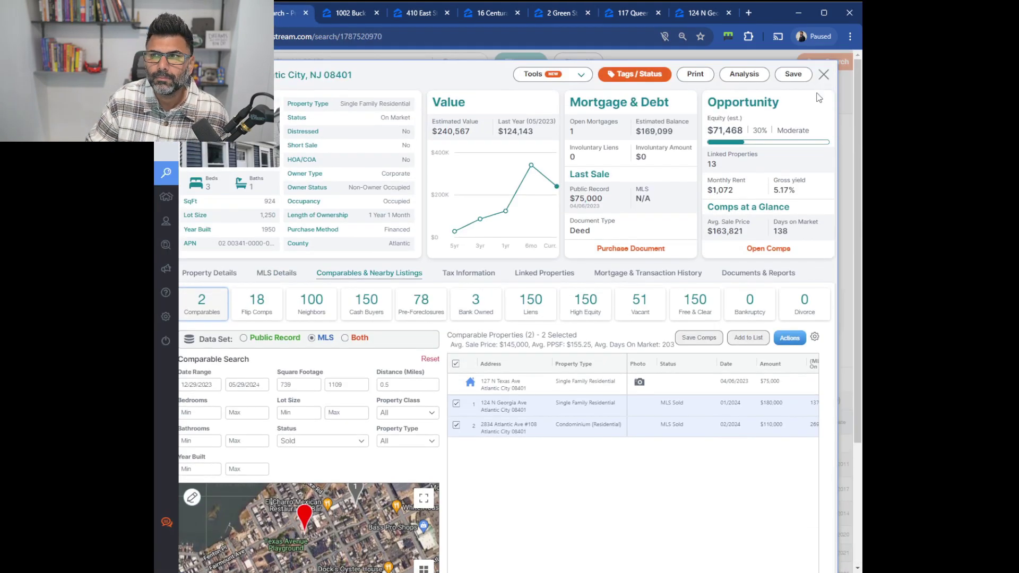
left_click(824, 74)
left_click(306, 63)
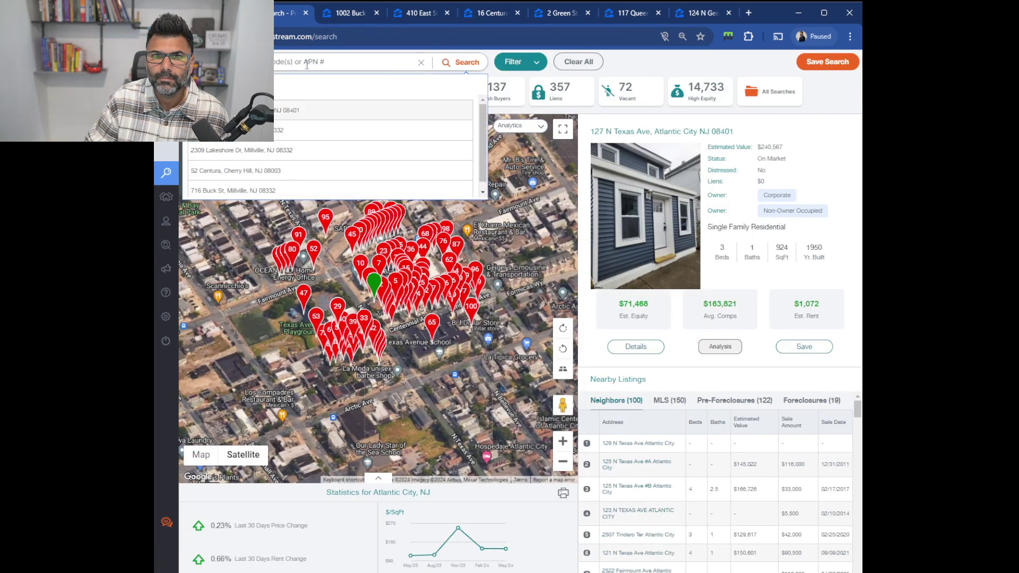
left_click(314, 173)
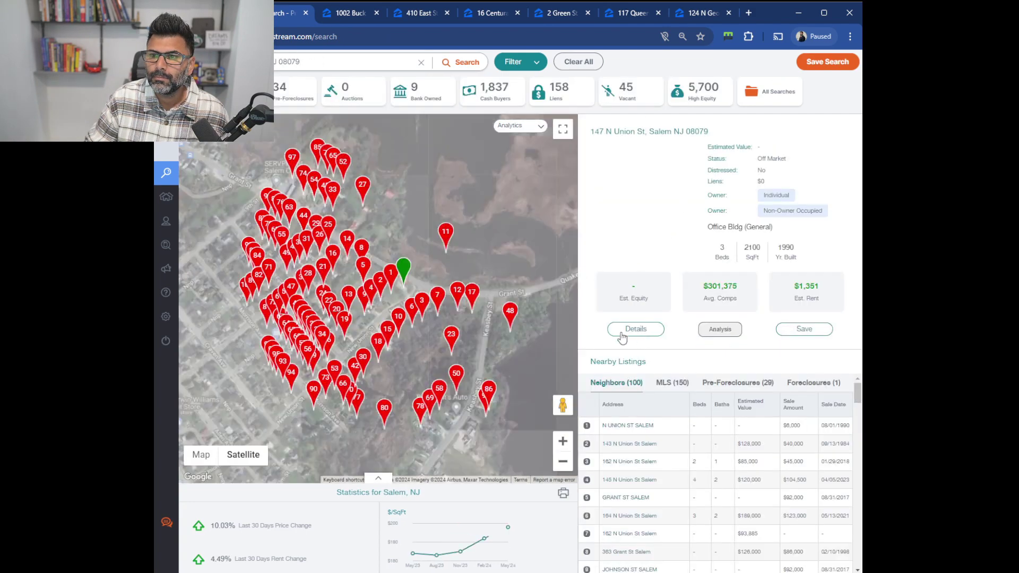
left_click(627, 330)
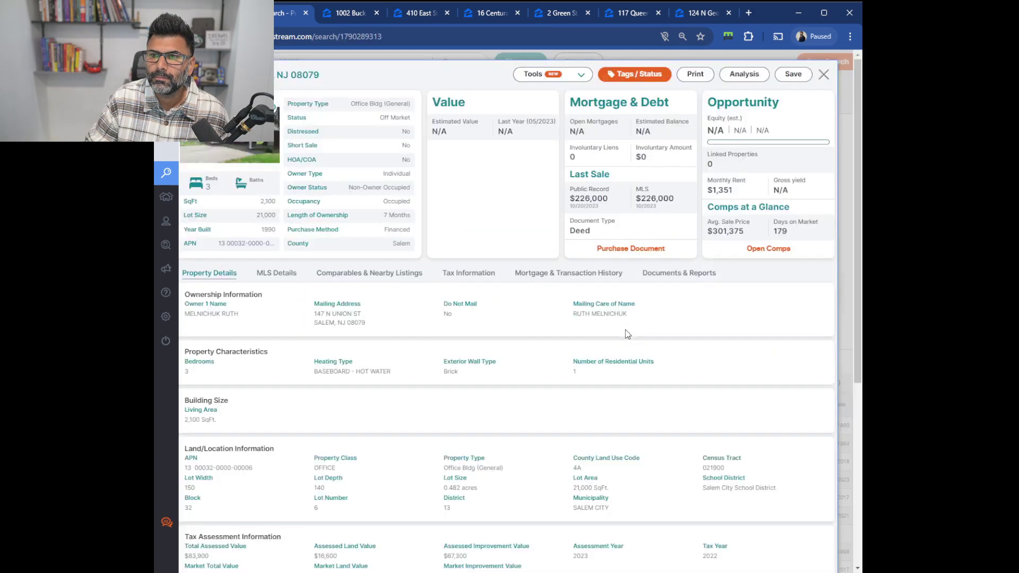
Review the property's mortgage and transaction history, including the $226,000 sale, and browse its photos.
left_click(580, 274)
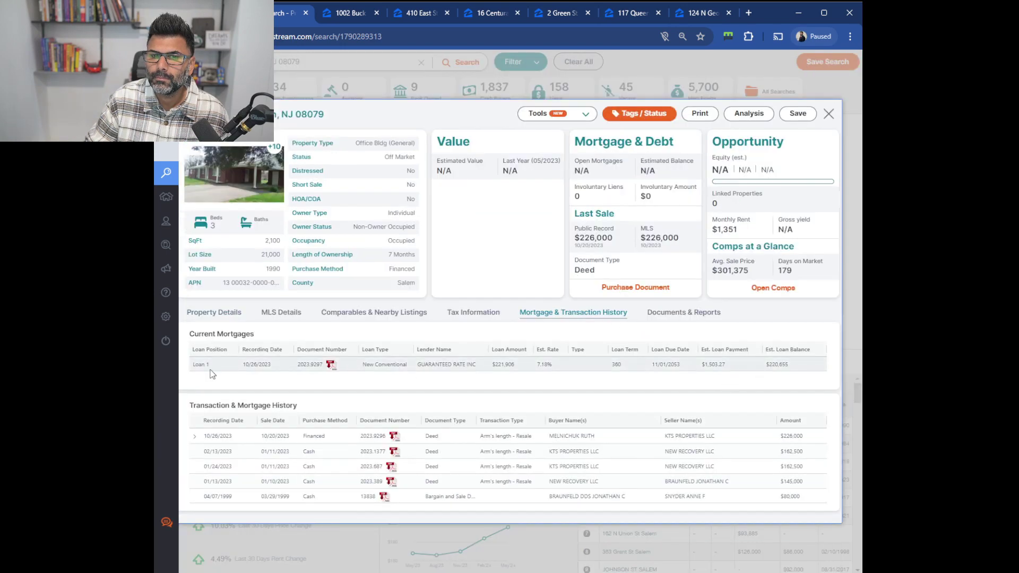
left_click(226, 171)
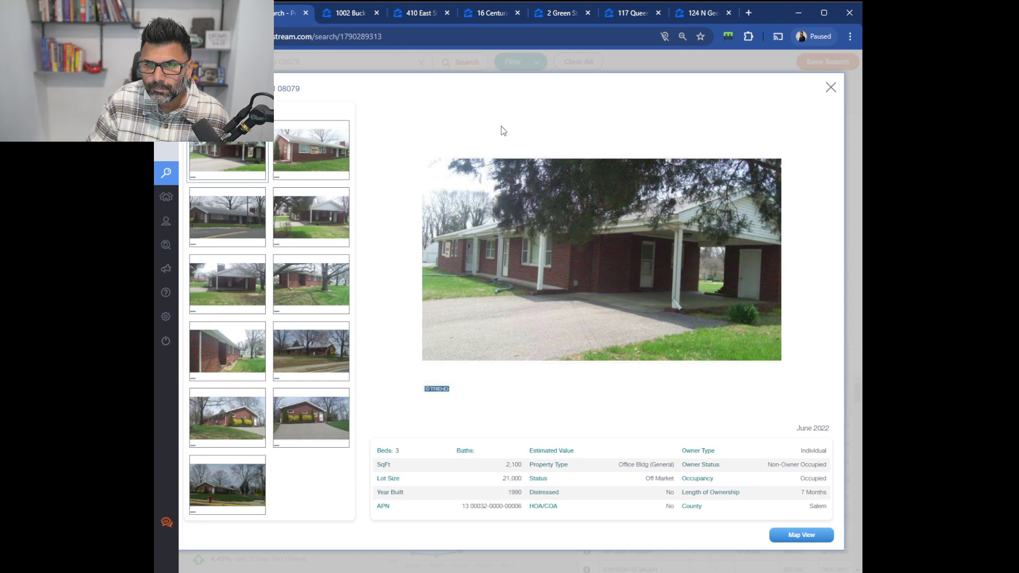
left_click(829, 90)
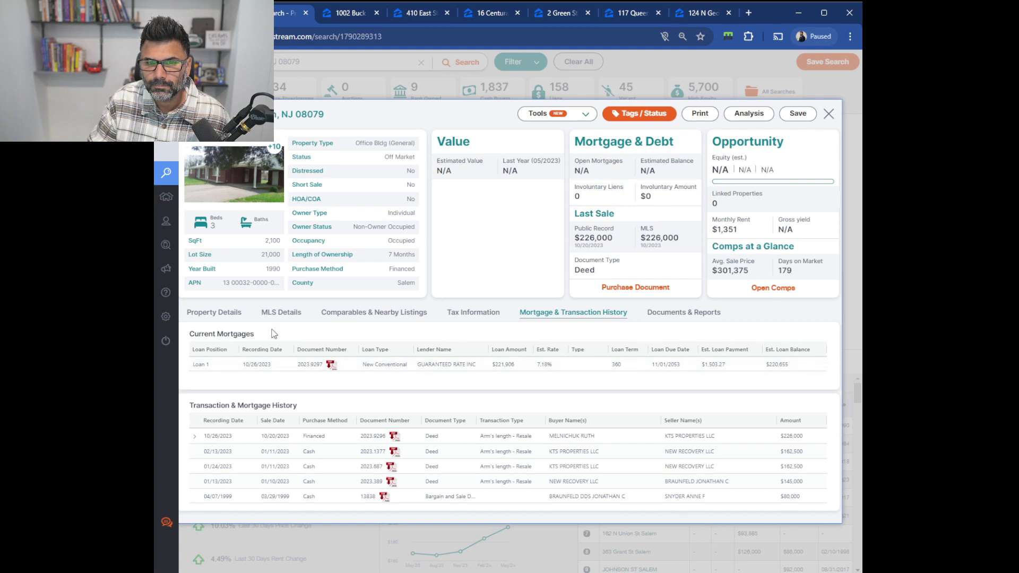
left_click(371, 314)
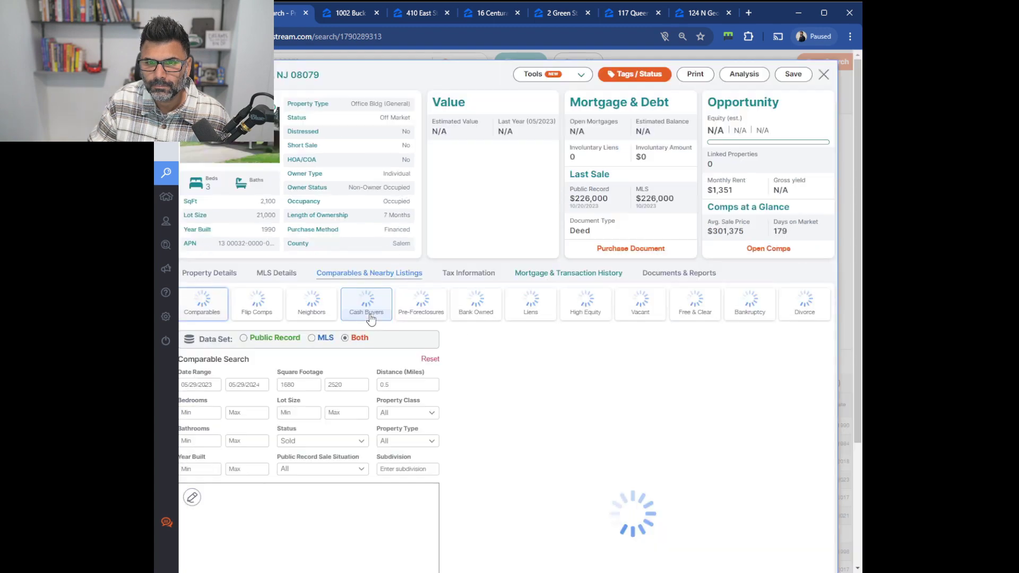
left_click(216, 386)
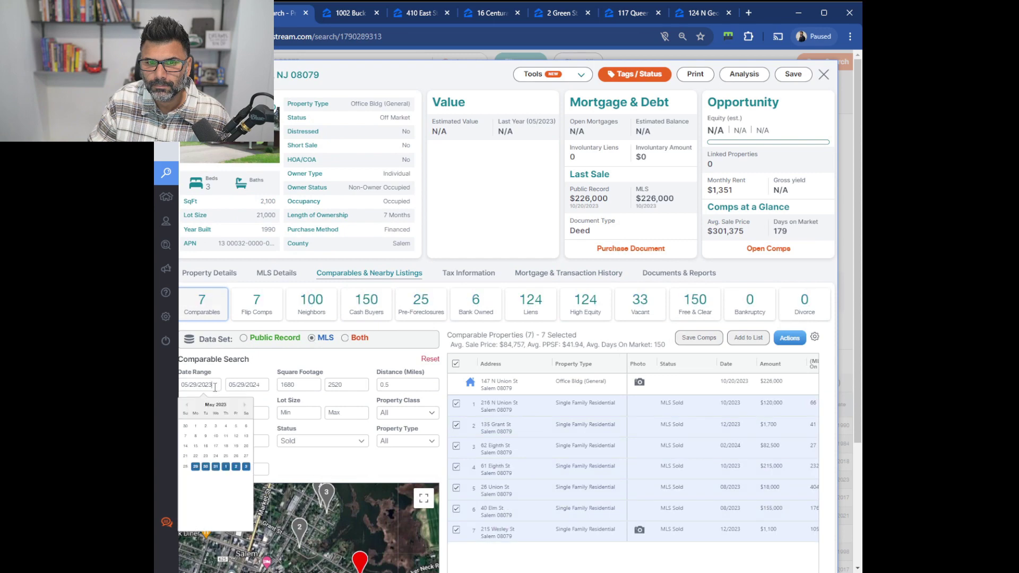
left_click(244, 406)
left_click(245, 406)
left_click(245, 405)
left_click(245, 405)
left_click(244, 406)
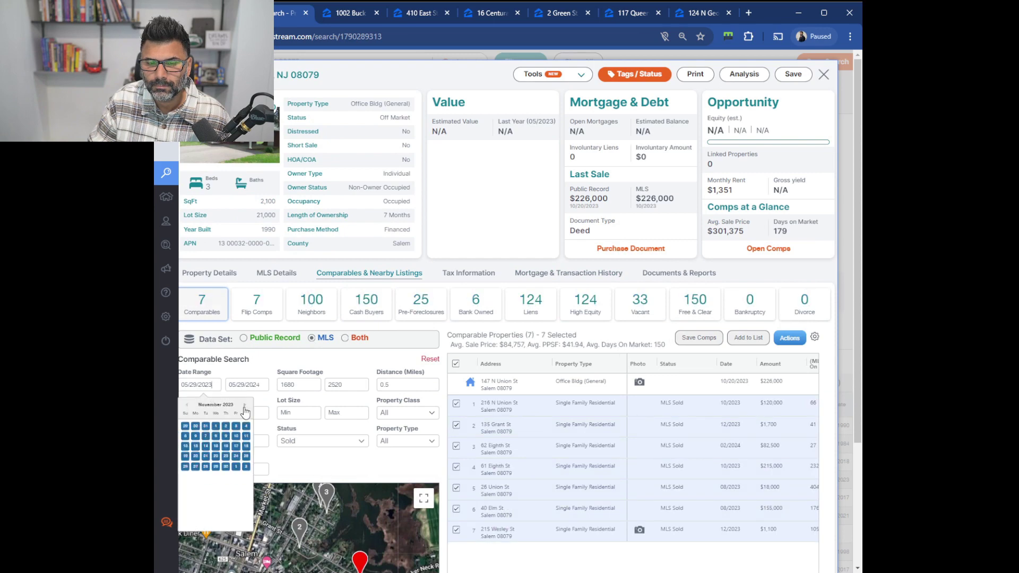
left_click(244, 406)
left_click(236, 467)
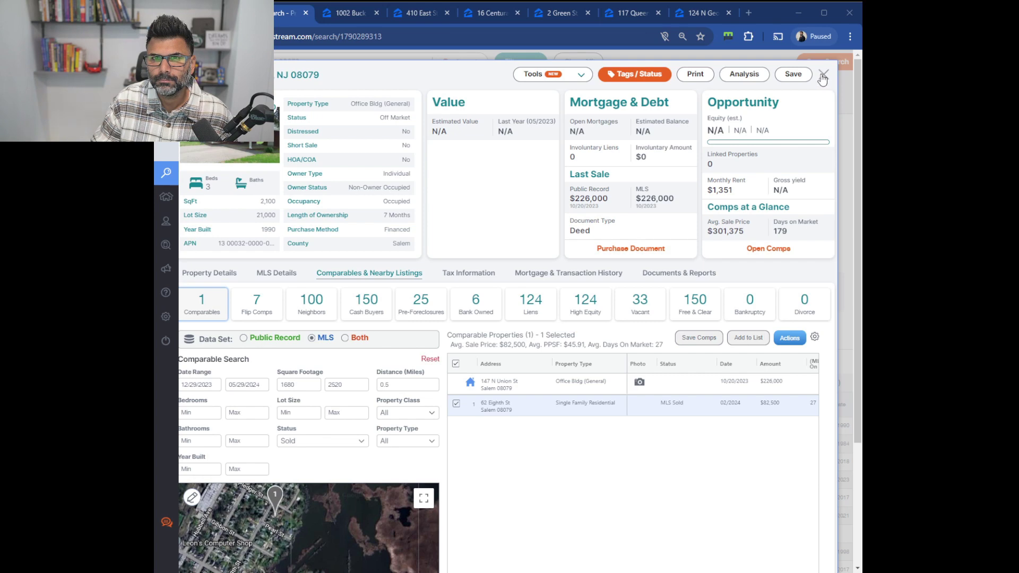
left_click(822, 76)
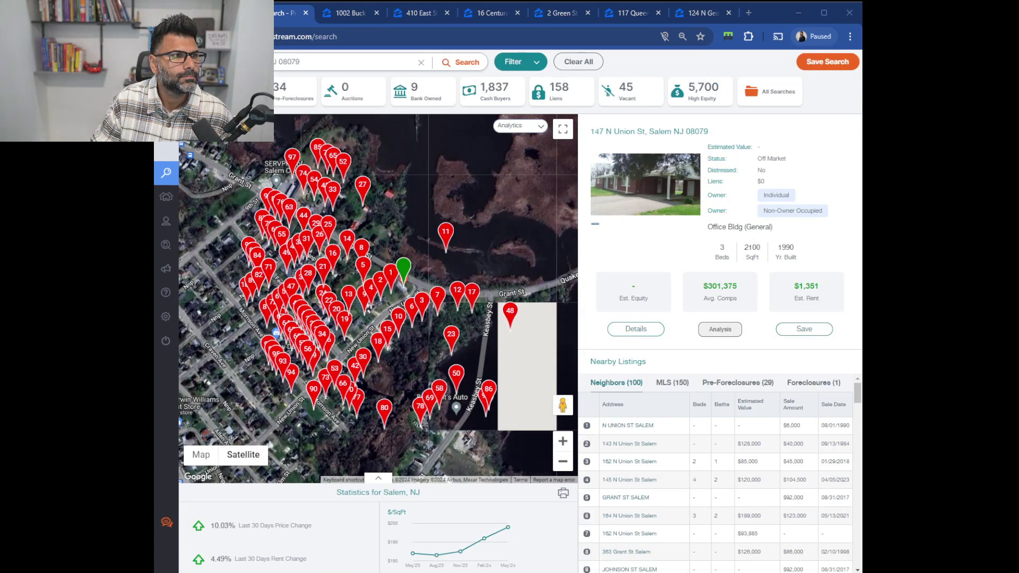
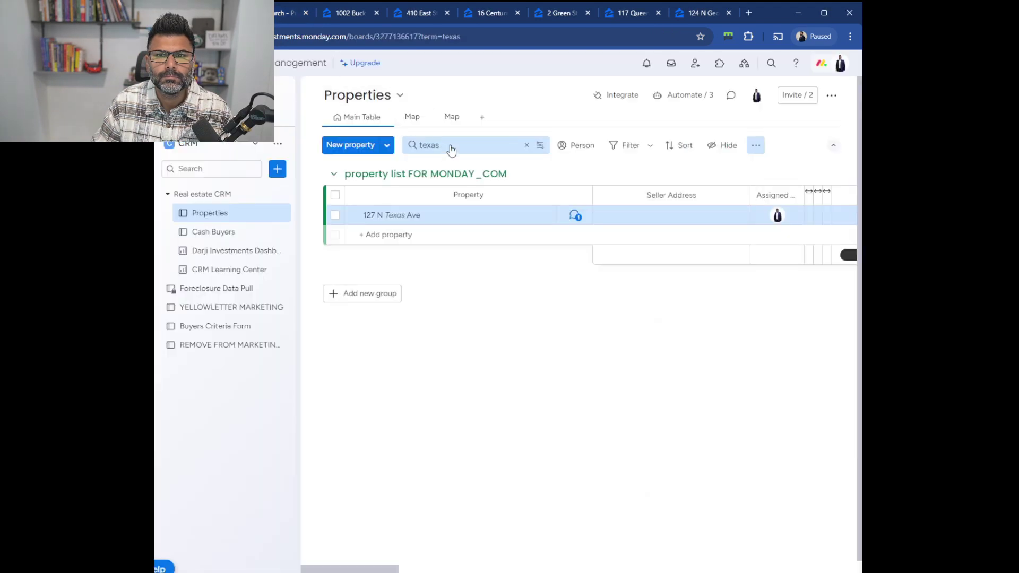
left_click(450, 148)
type("147")
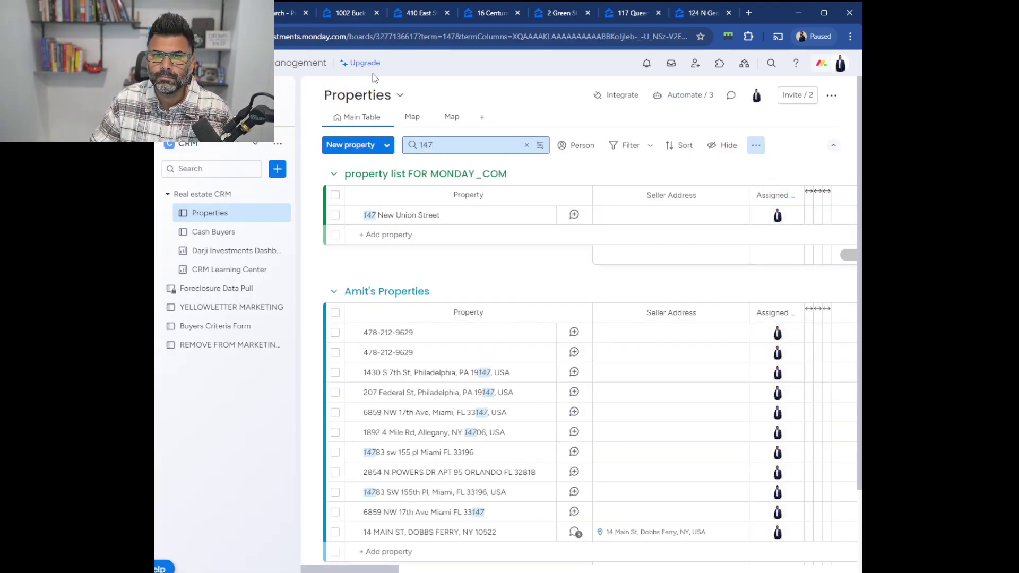
left_click(576, 215)
left_click(562, 172)
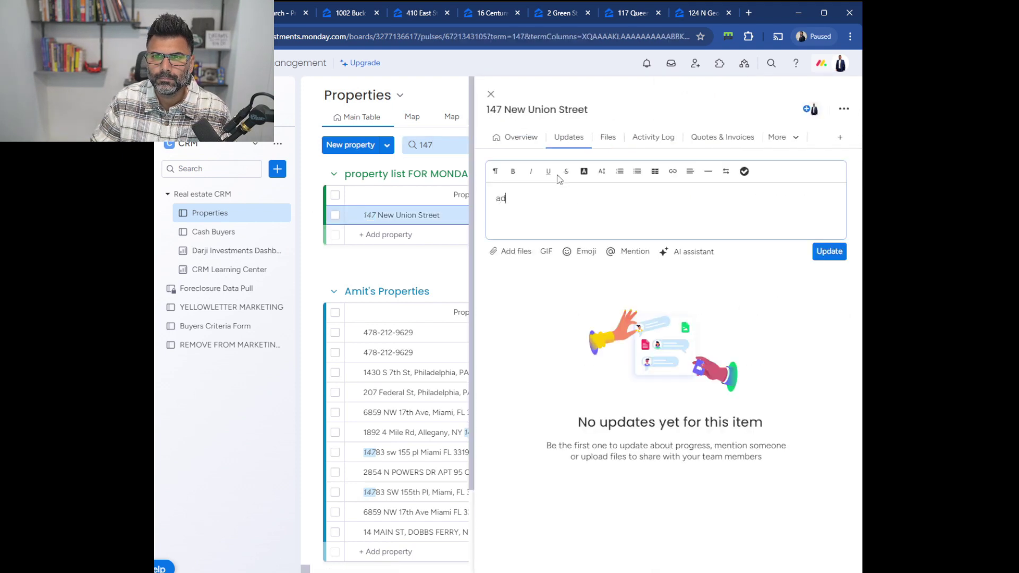
type("5/29/2024:")
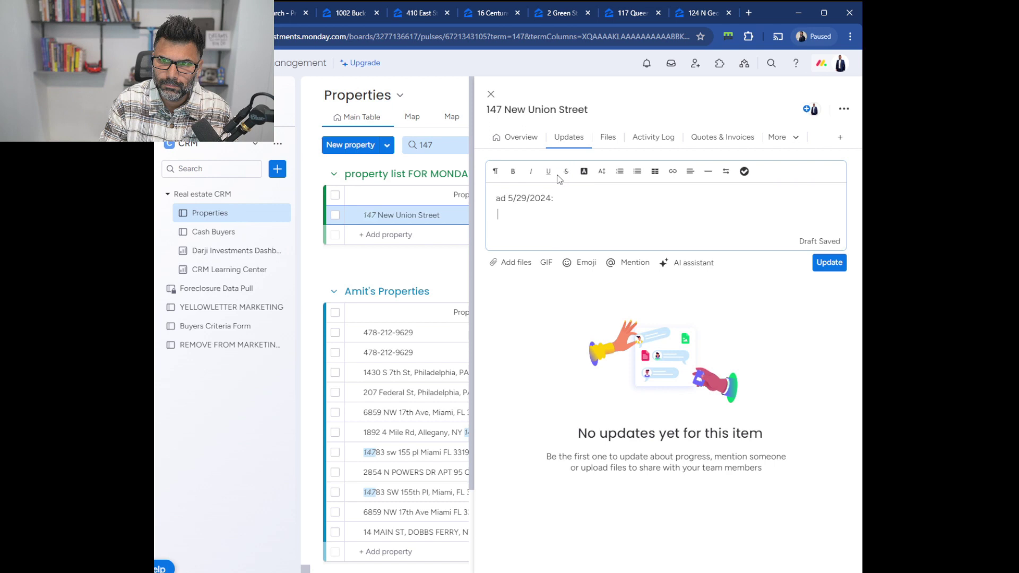
key("BackSpace")
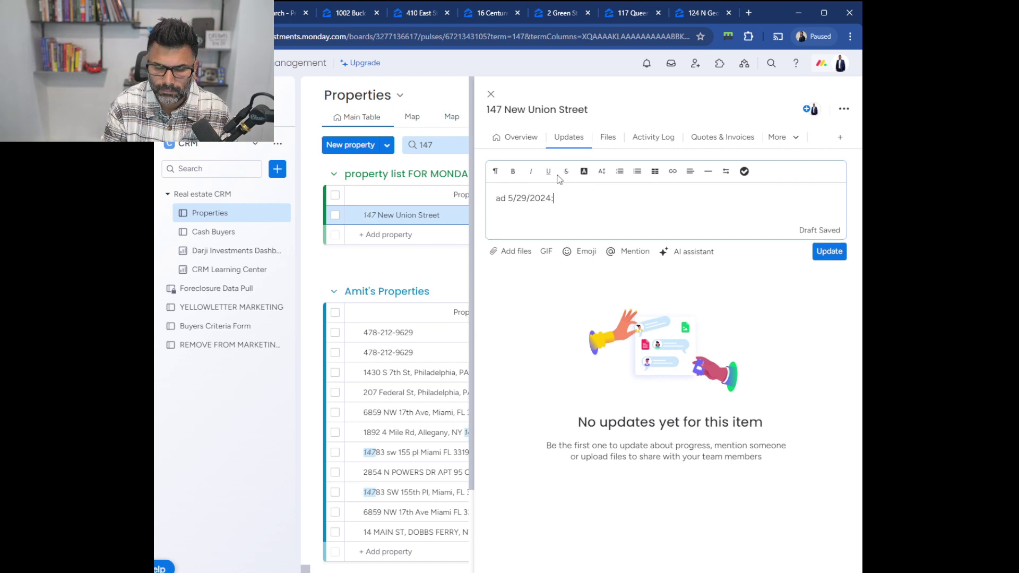
type("sen")
key("BackSpace")
key("BackSpace")
key("BackSpace")
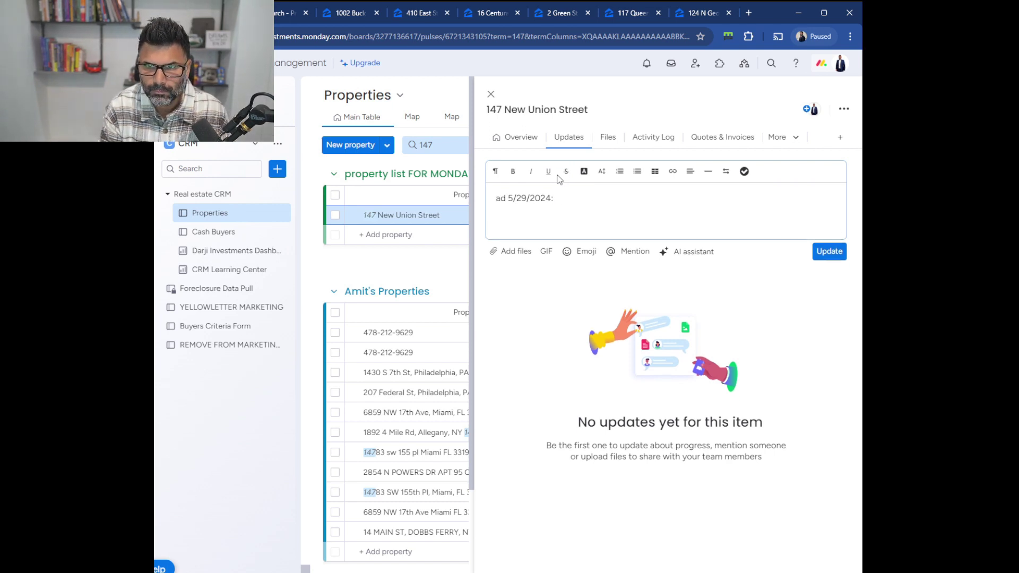
key("Return")
type("called and ")
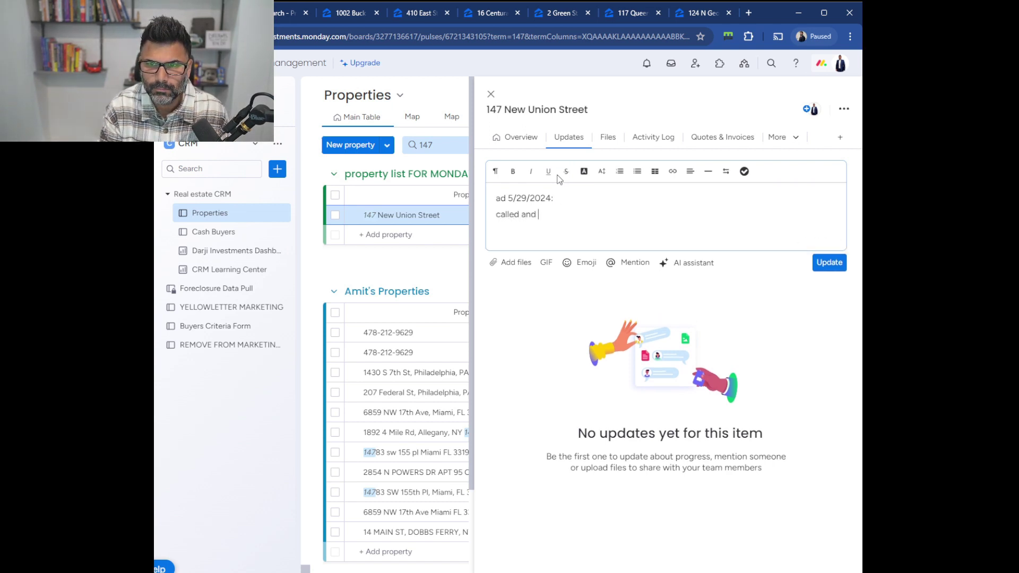
type("sent sms.")
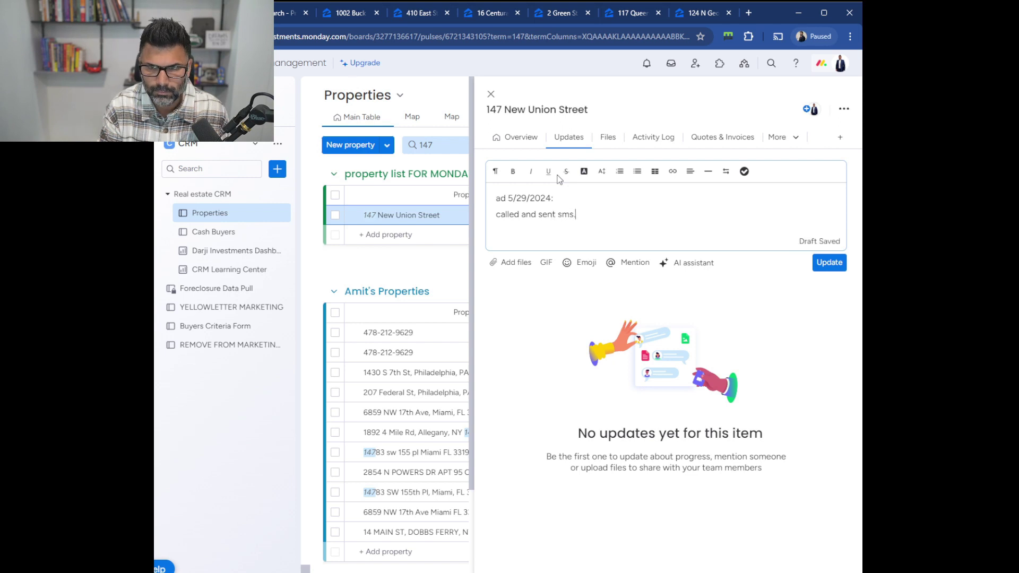
left_click(830, 262)
left_click(523, 138)
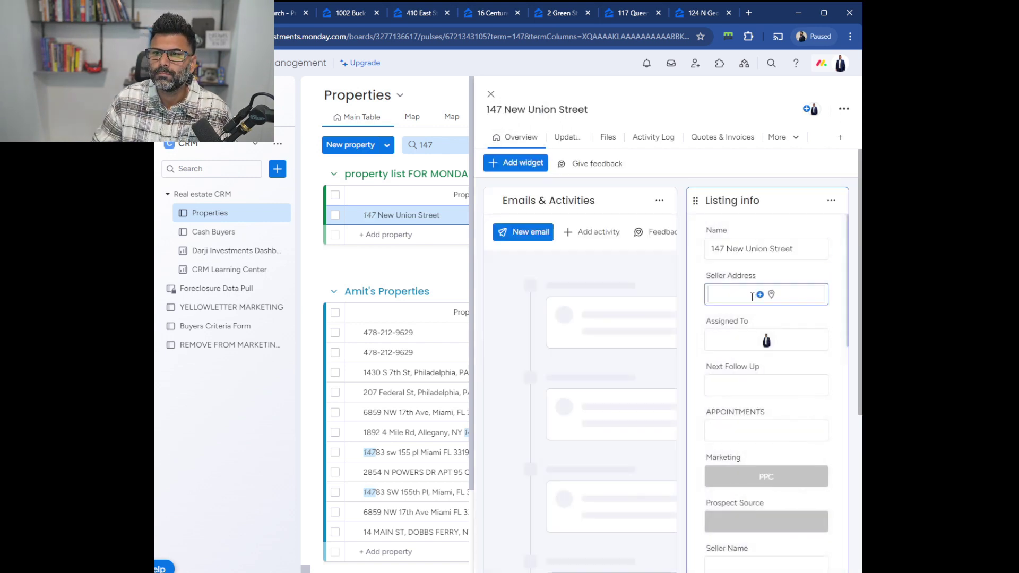
left_click(748, 386)
left_click(767, 332)
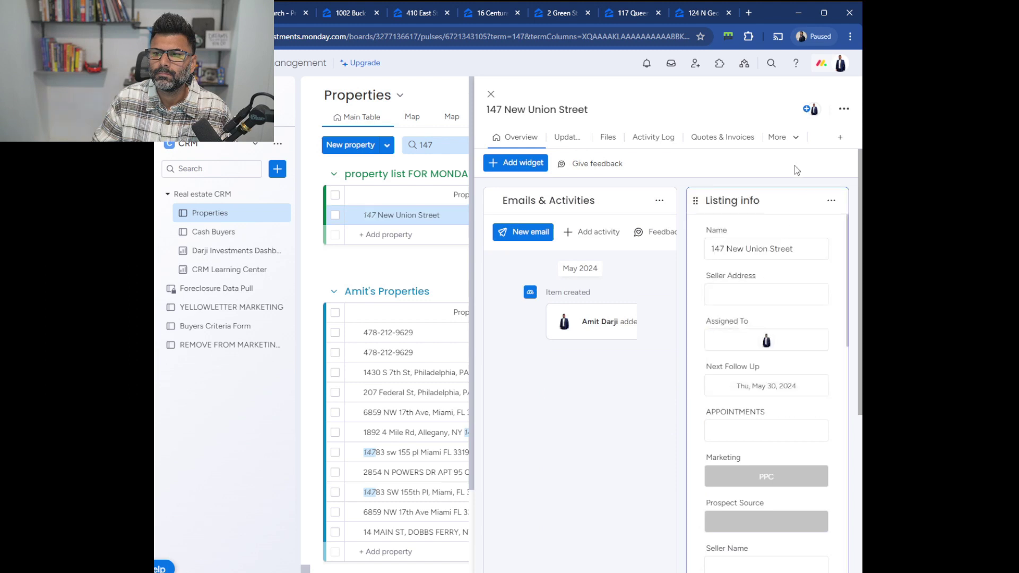
left_click(491, 94)
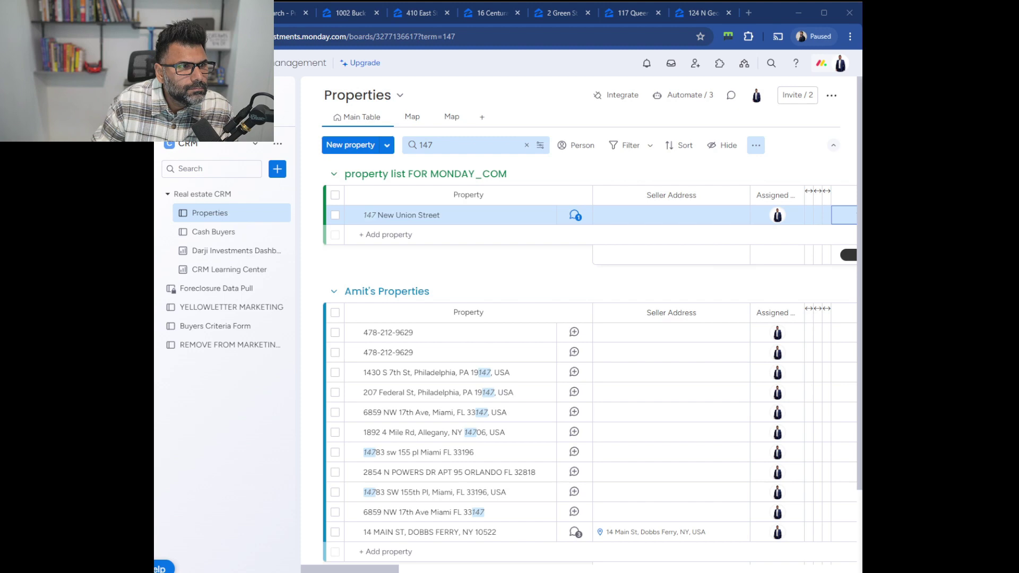
left_click(263, 13)
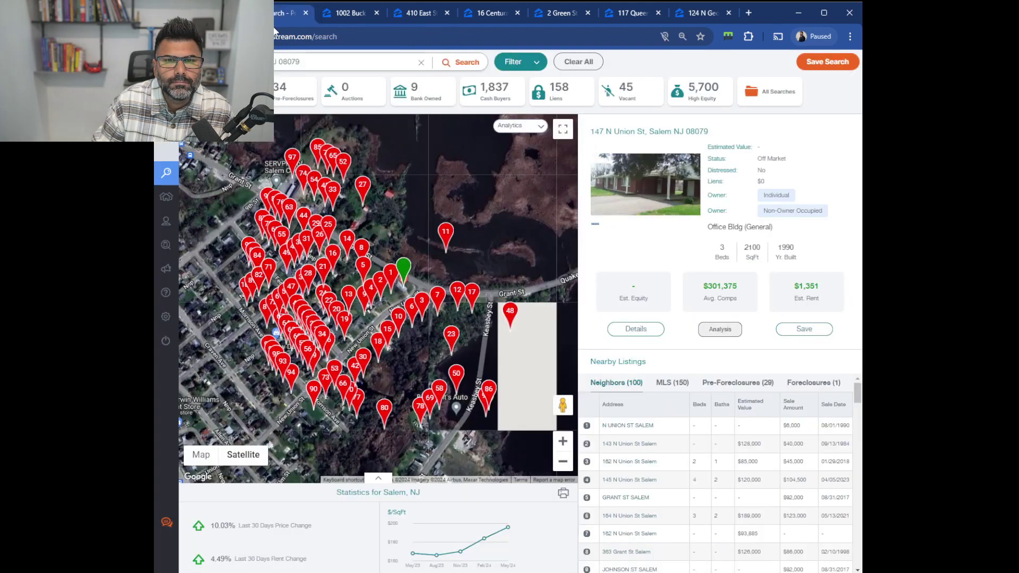
left_click(354, 63)
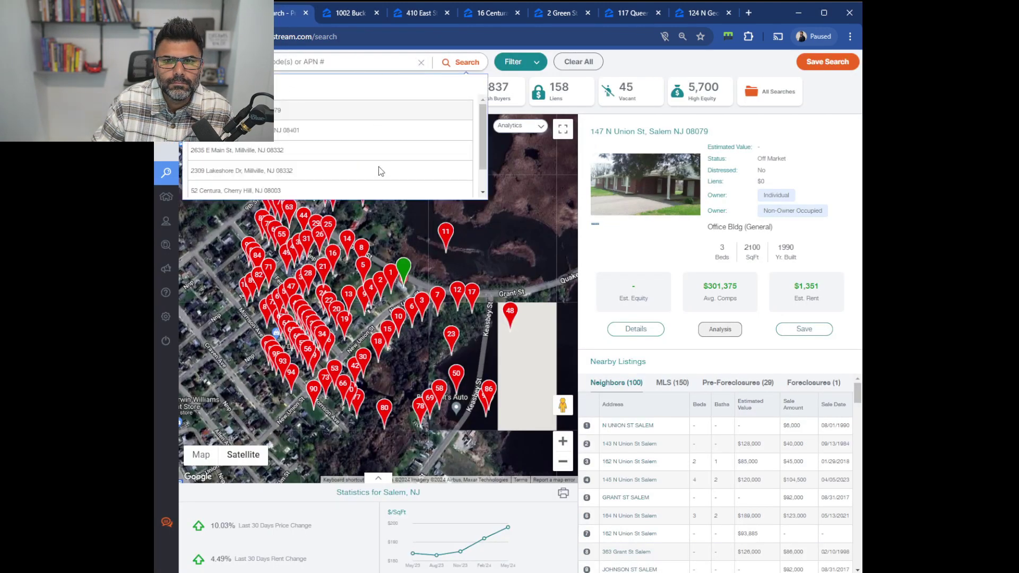
key("Up")
key("Up")
key("Up")
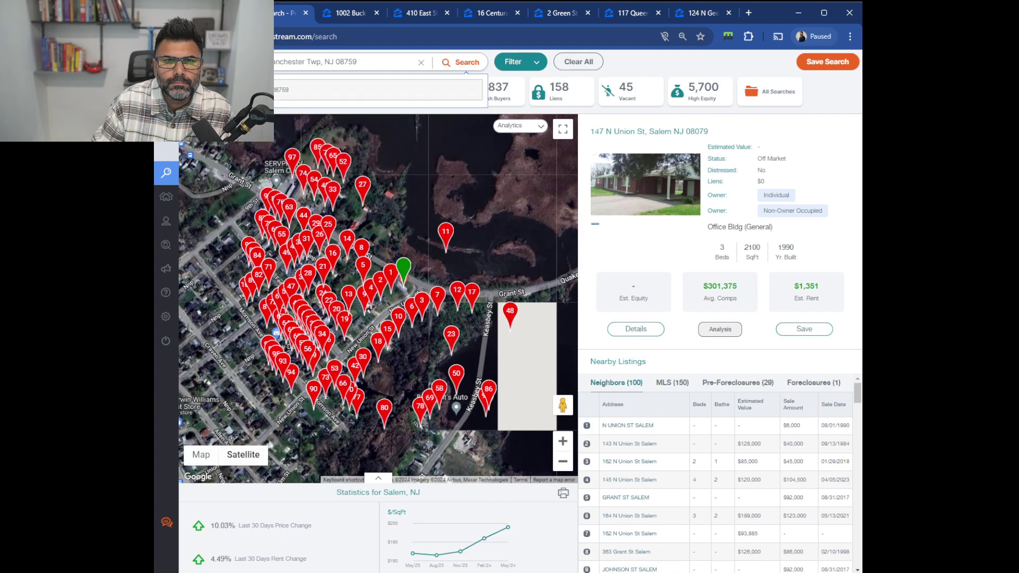
key("Return")
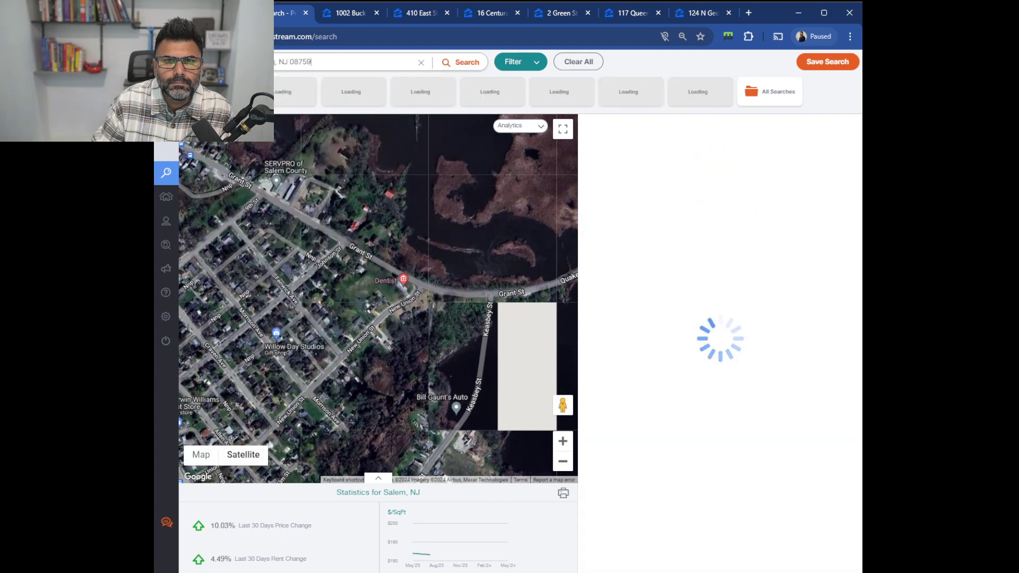
left_click(632, 330)
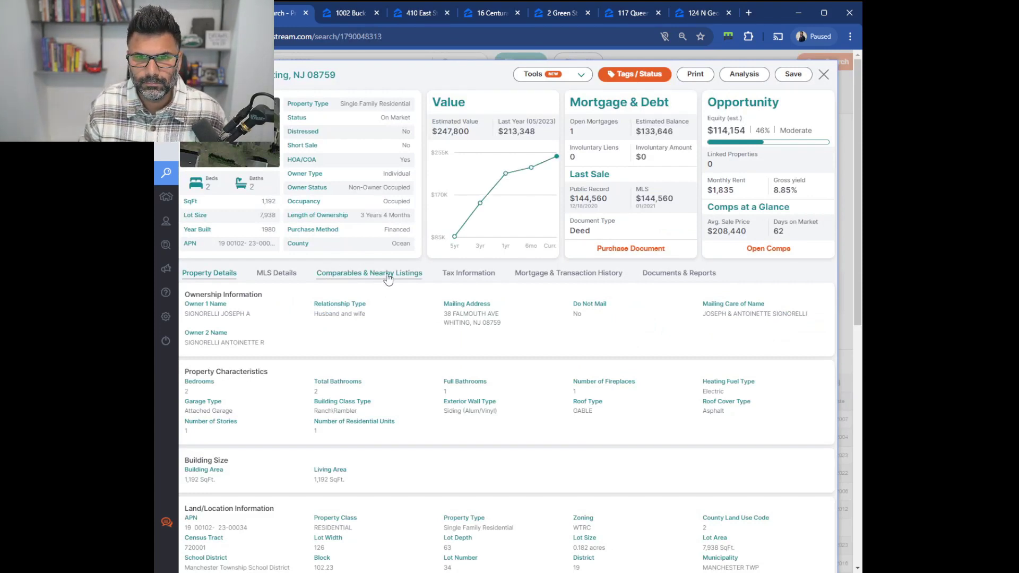
left_click(388, 276)
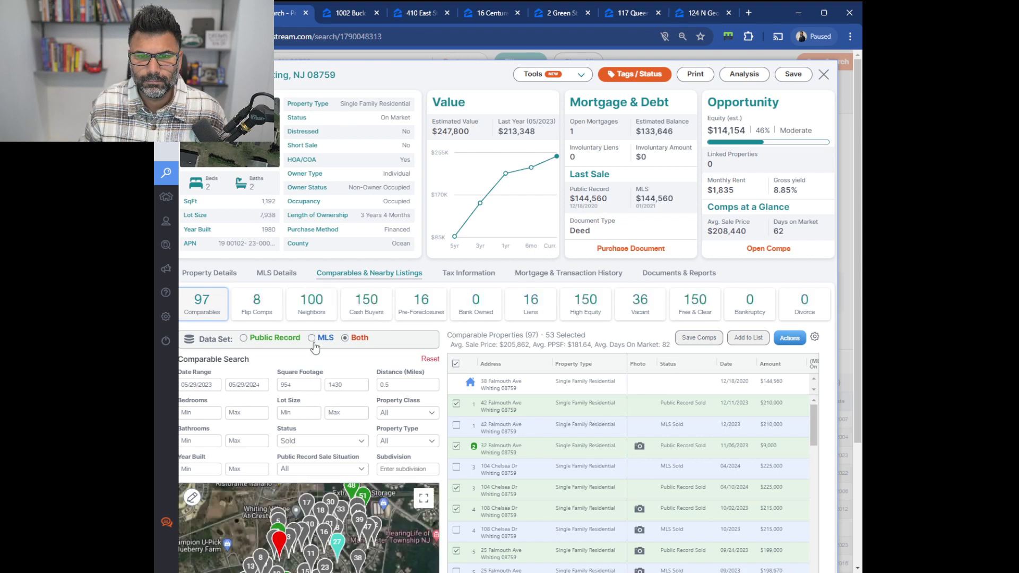
left_click(313, 340)
left_click(199, 384)
left_click(245, 406)
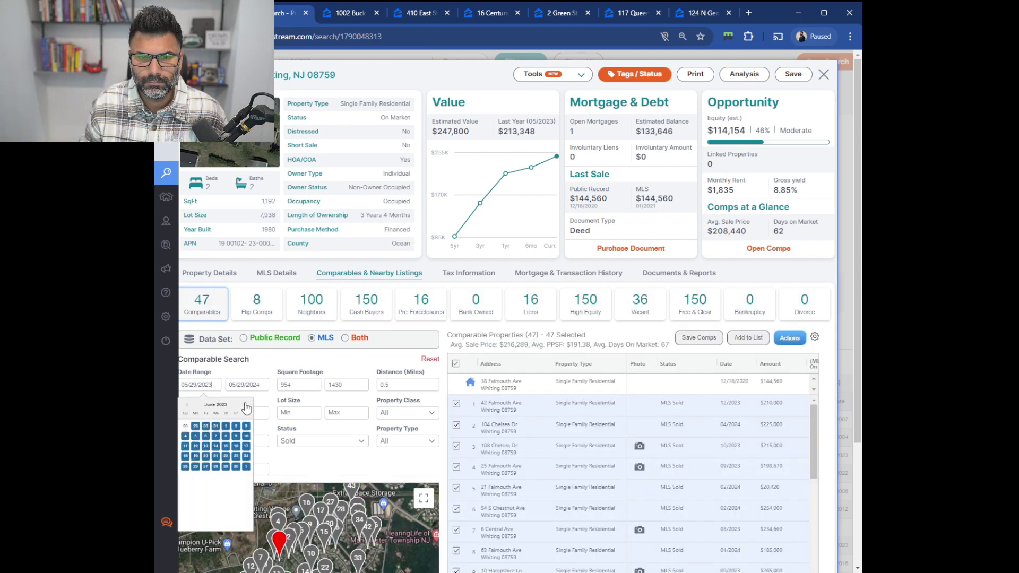
left_click(246, 405)
left_click(245, 405)
left_click(246, 405)
left_click(246, 406)
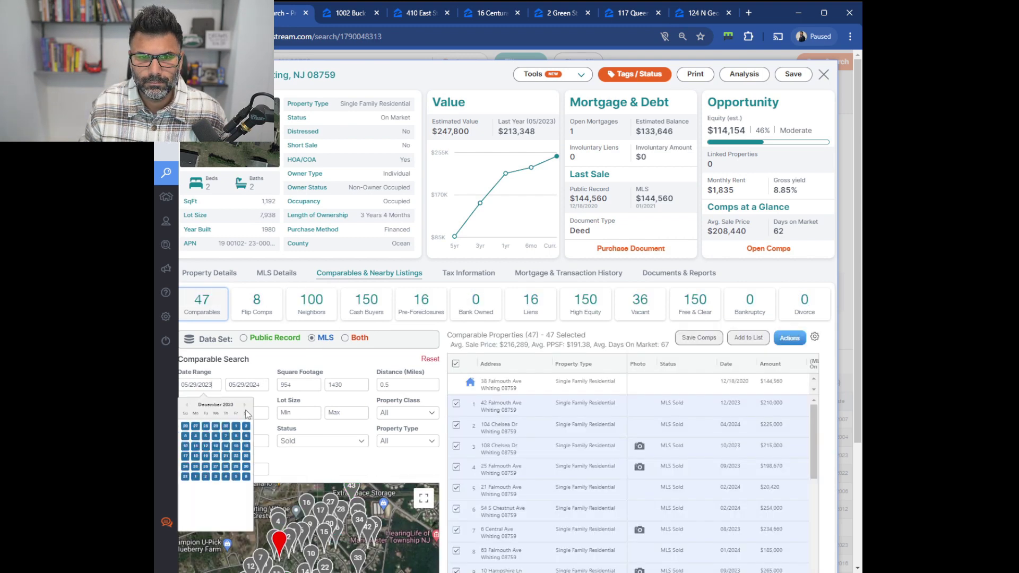
left_click(236, 467)
scroll(777, 260, "down", 2)
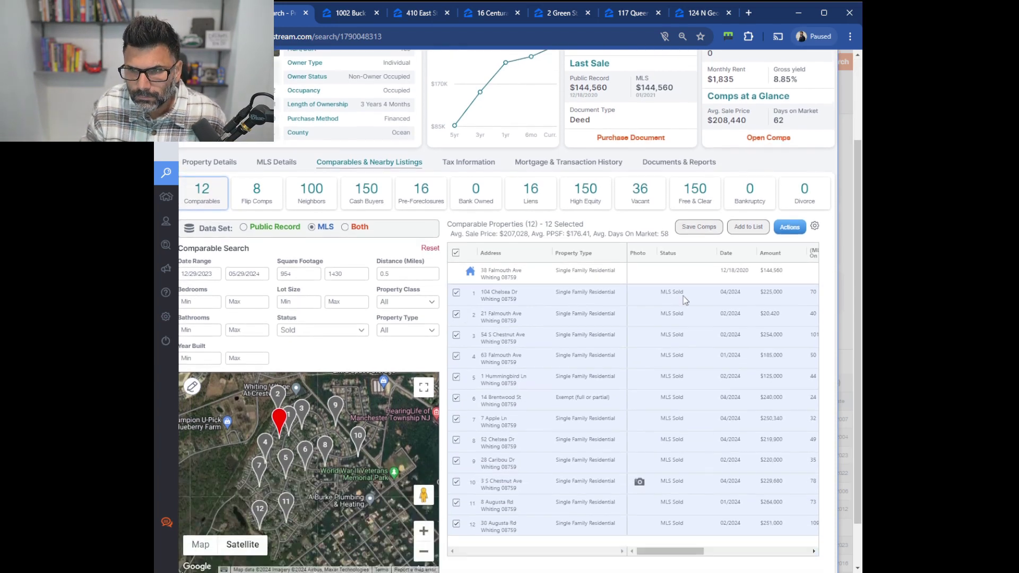
left_click(771, 253)
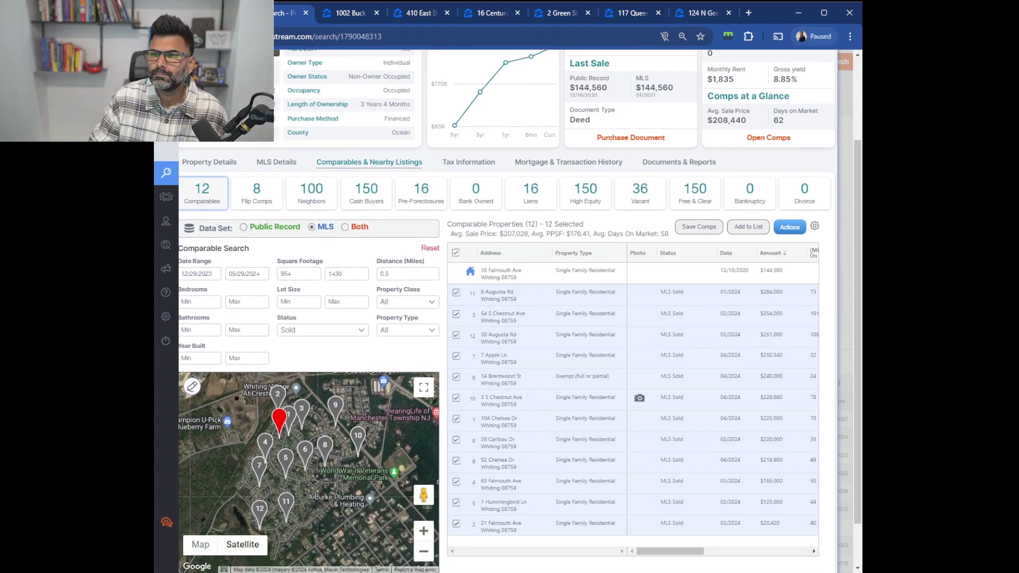
triple_click(521, 301)
key("ctrl+c")
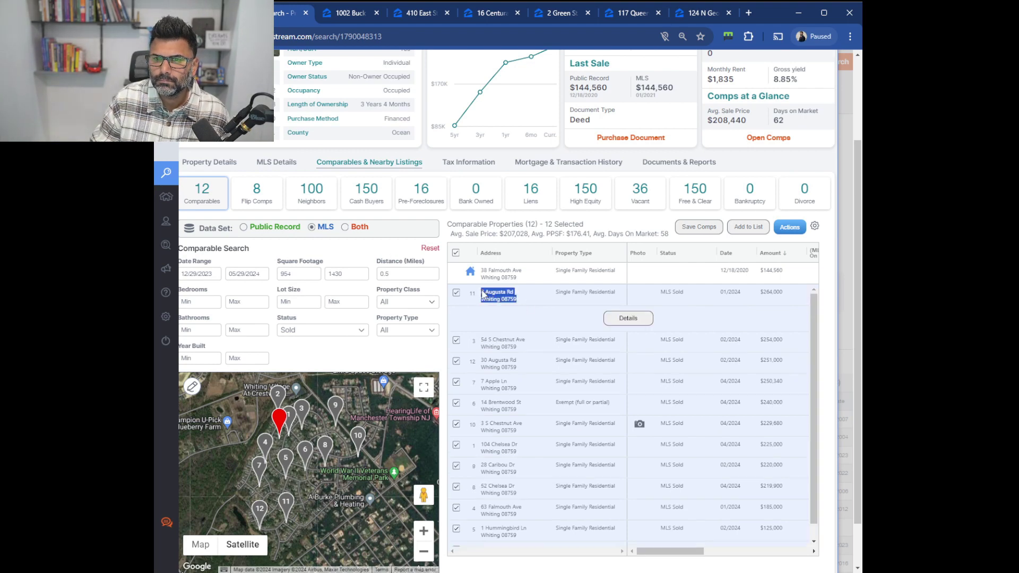
left_click(711, 13)
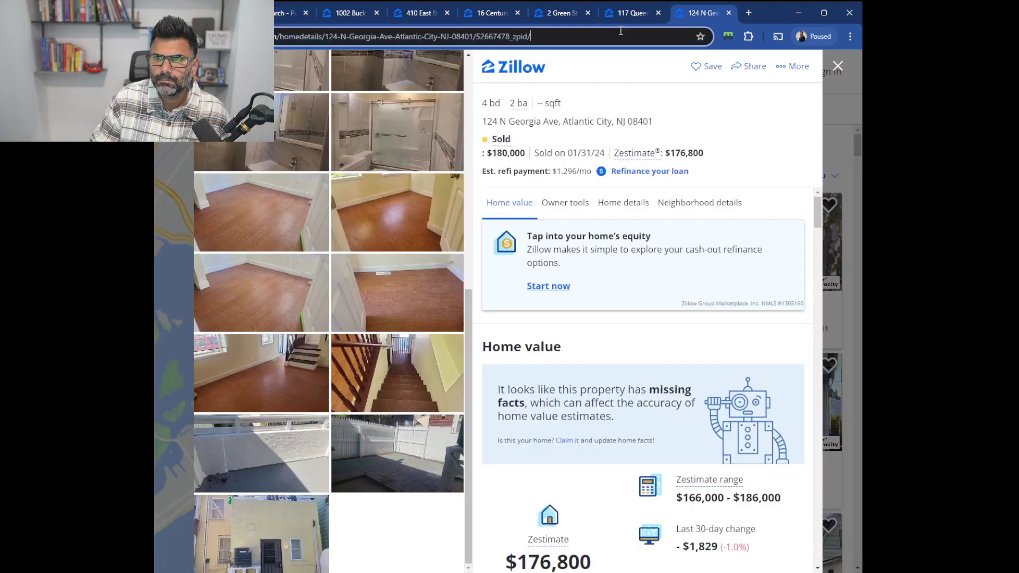
key("ctrl+l")
key("ctrl+v")
key("Return")
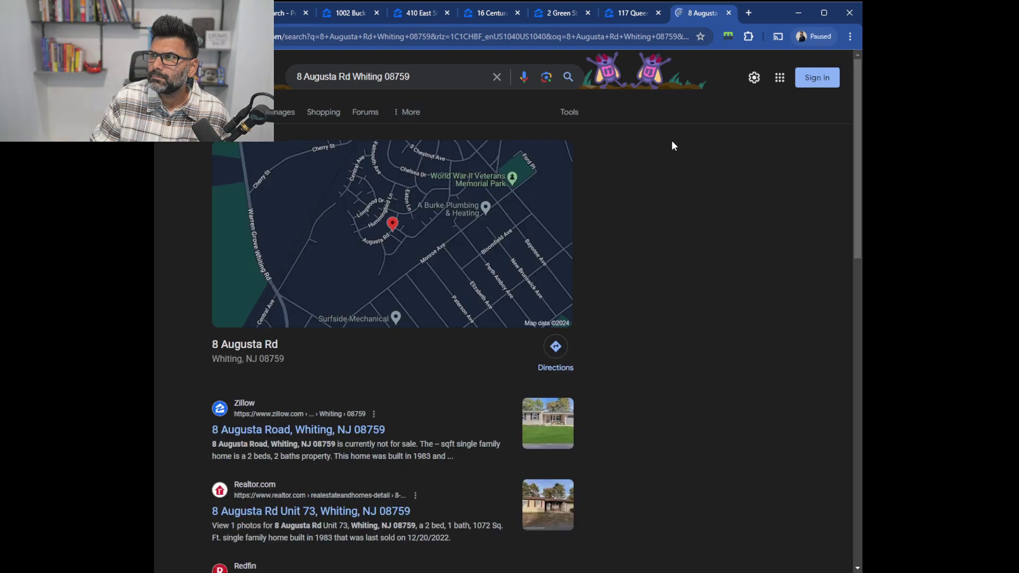
left_click(318, 429)
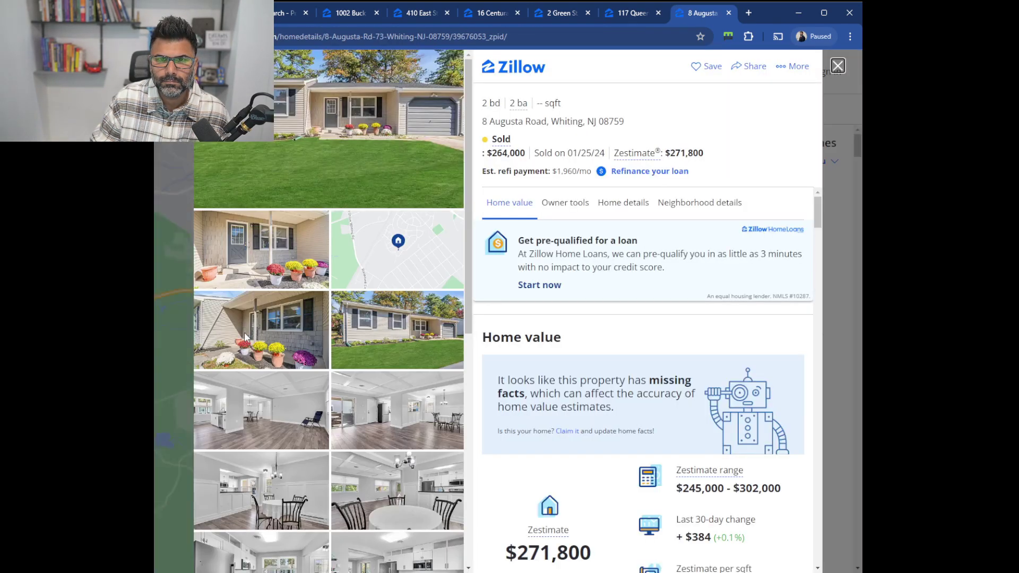
scroll(245, 337, "down", 7)
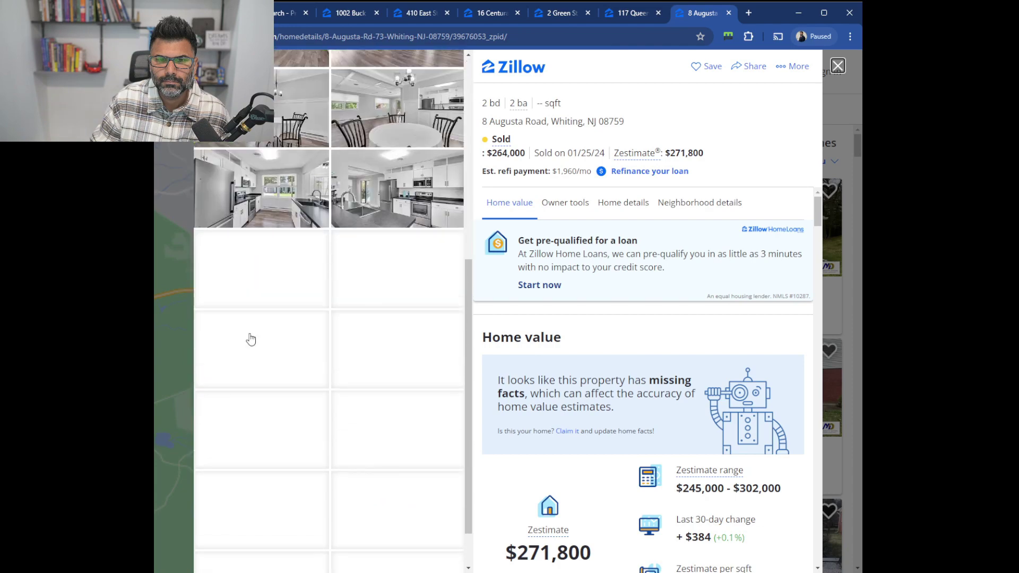
left_click(291, 186)
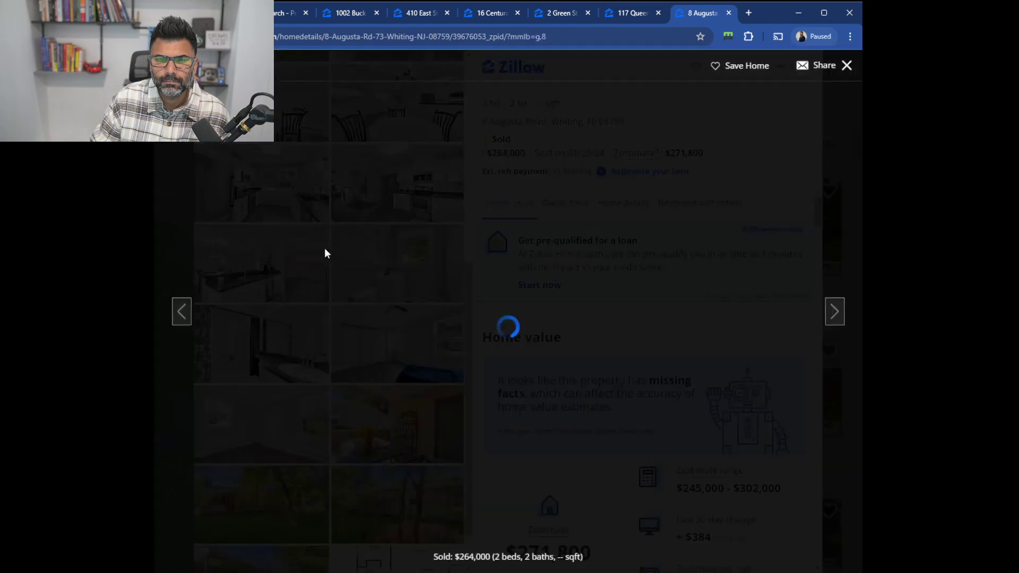
left_click(835, 313)
left_click(835, 313)
left_click(834, 313)
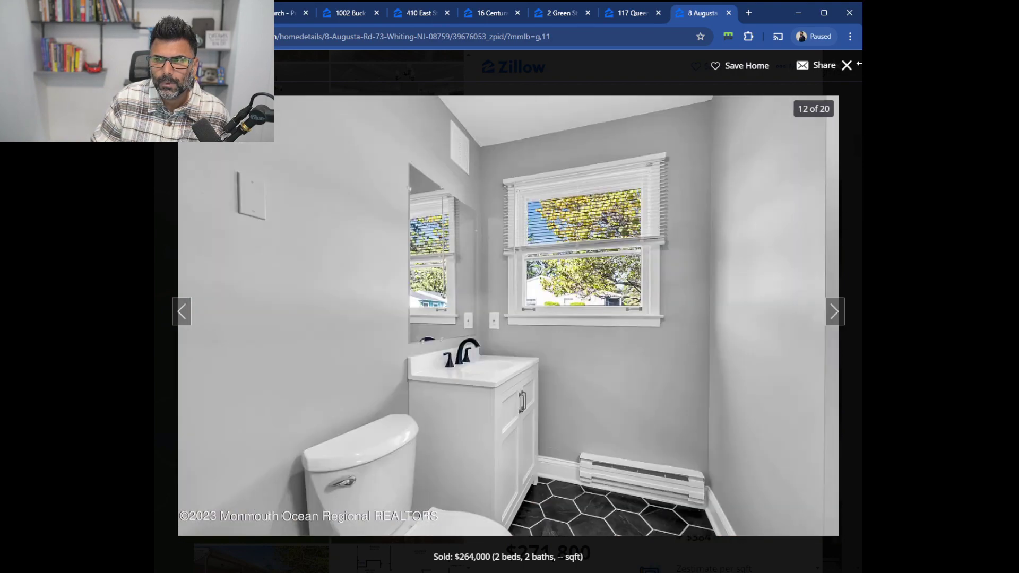
left_click(849, 64)
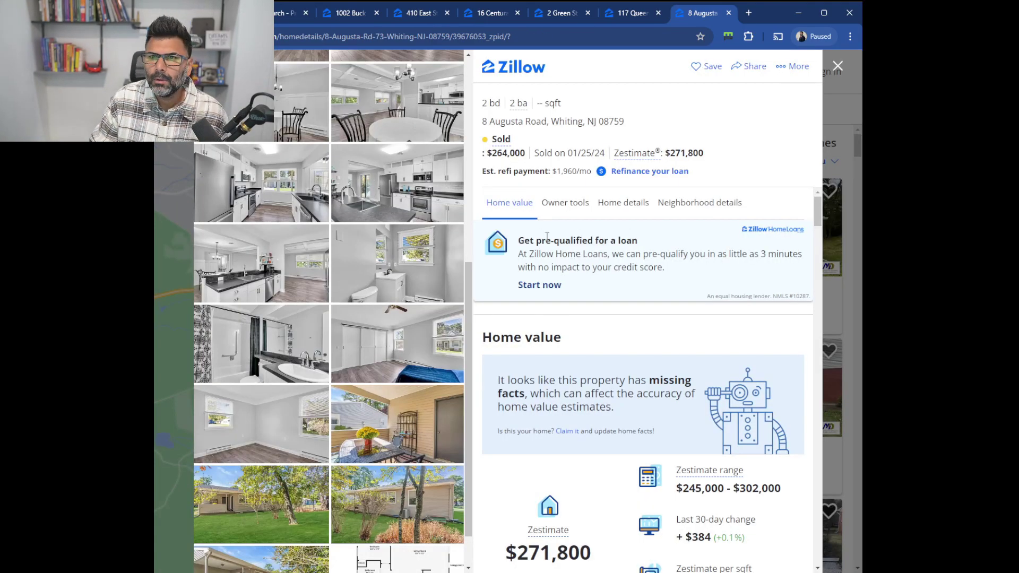
scroll(329, 313, "up", 10)
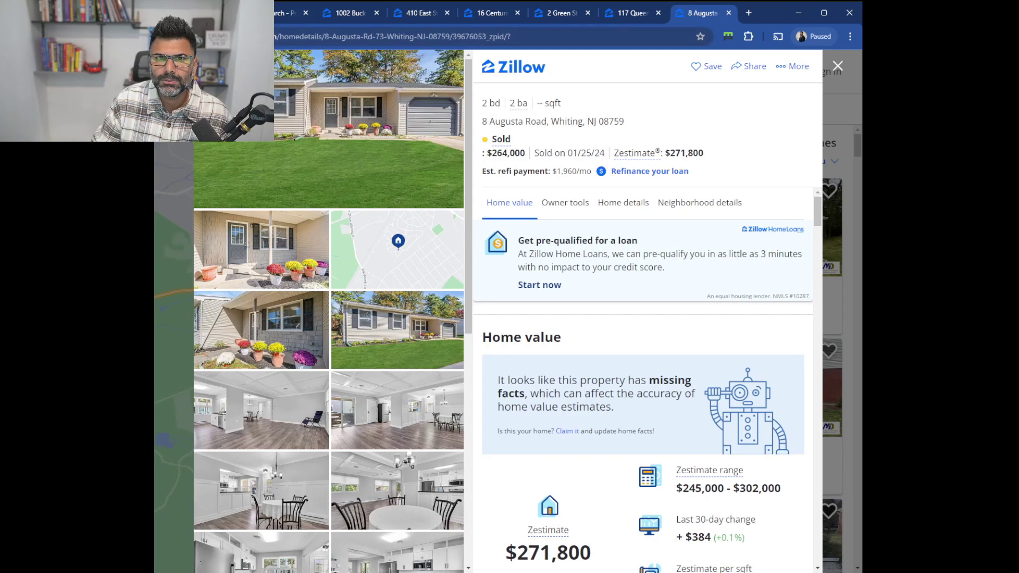
key("ctrl+1")
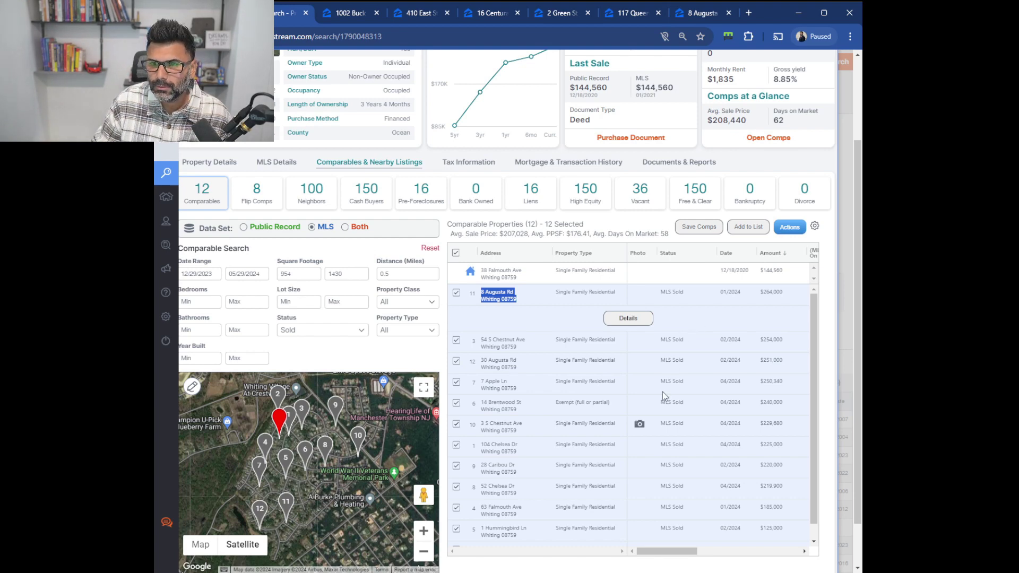
scroll(566, 459, "down", 3)
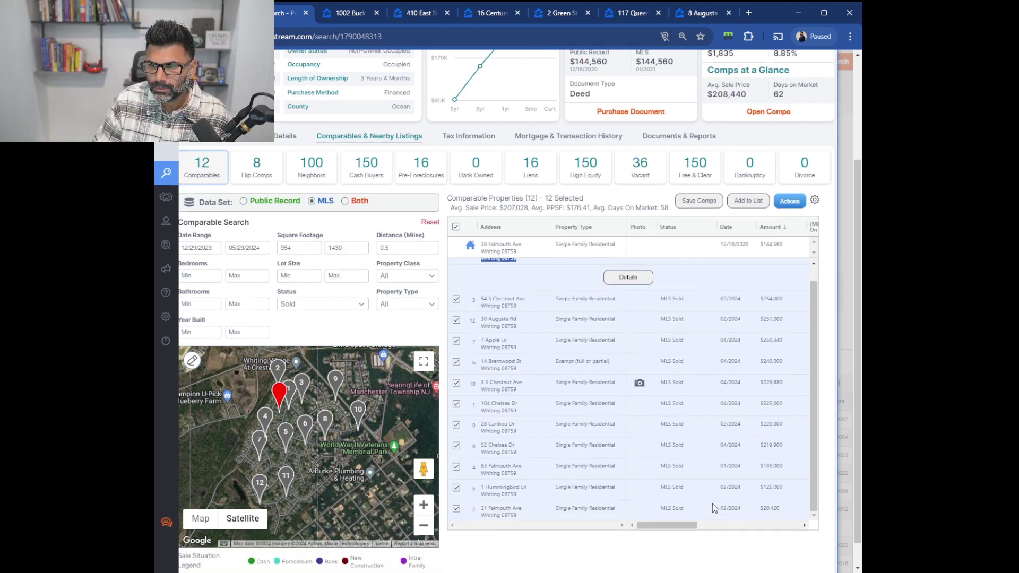
mouse_move(481, 460)
left_mouse_down()
mouse_move(523, 471)
mouse_move(526, 462)
mouse_move(481, 448)
left_mouse_up()
key("ctrl+c")
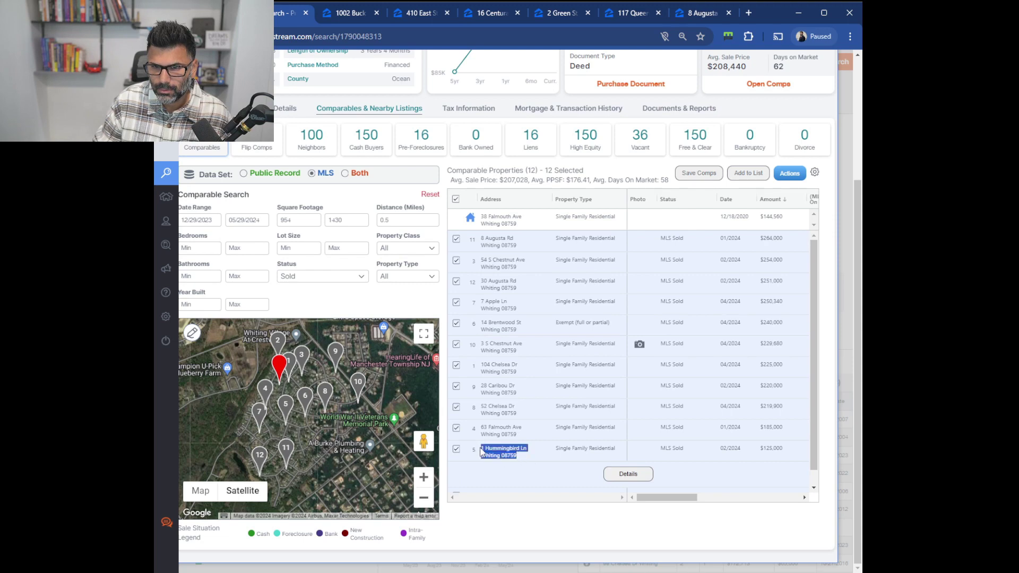
left_click(626, 14)
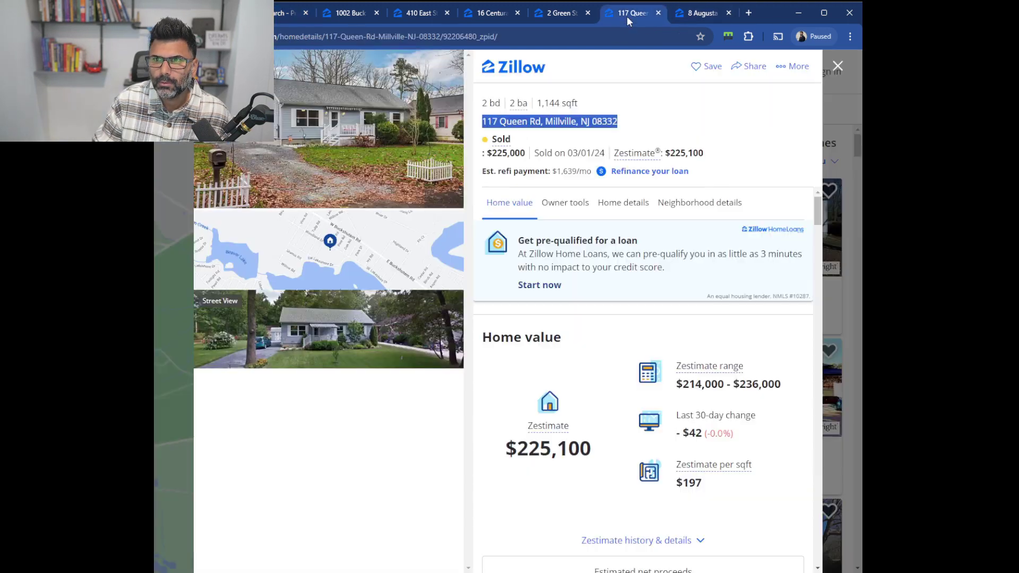
left_click(615, 31)
key("ctrl+v")
key("Return")
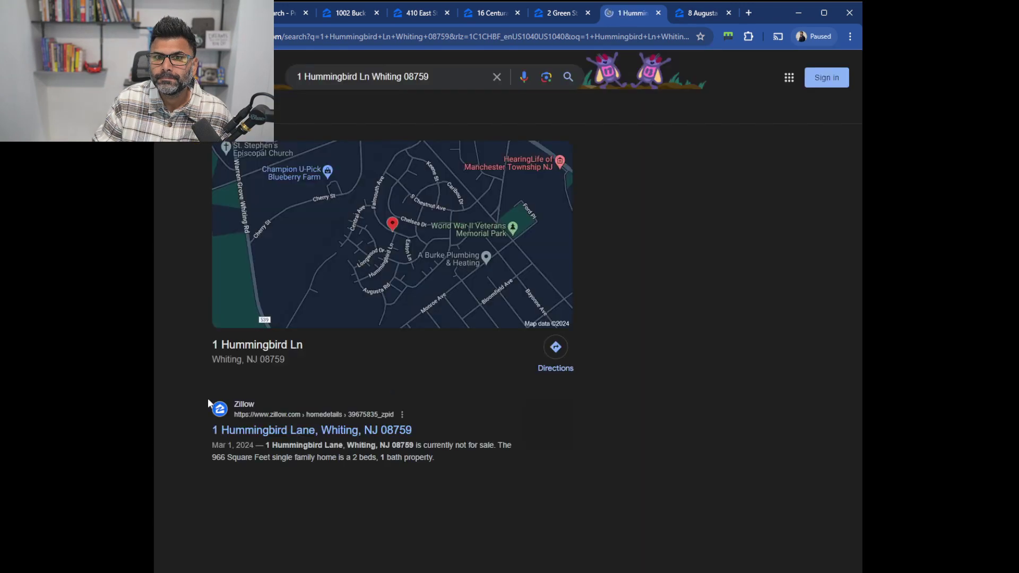
left_click(273, 430)
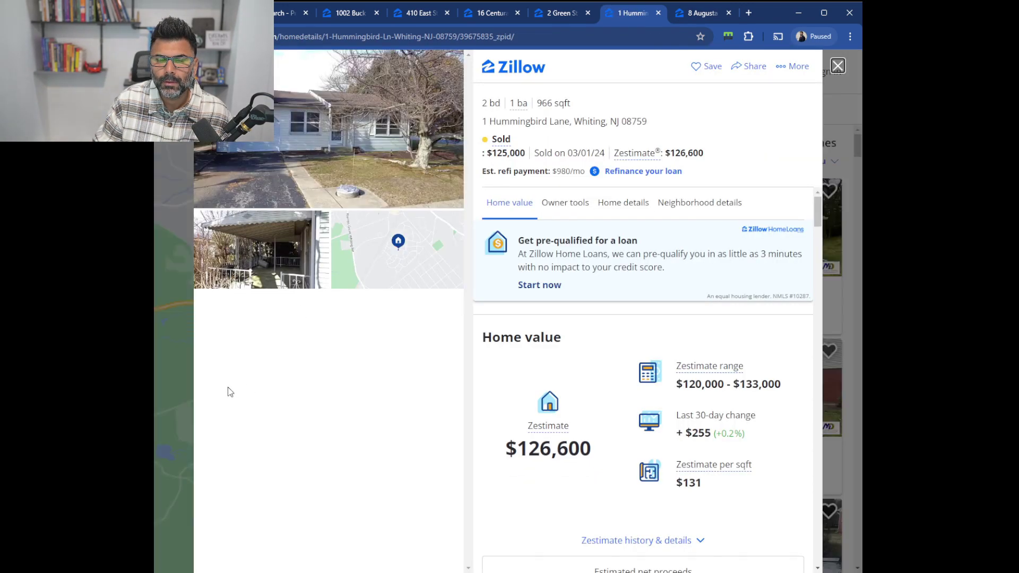
left_click(274, 15)
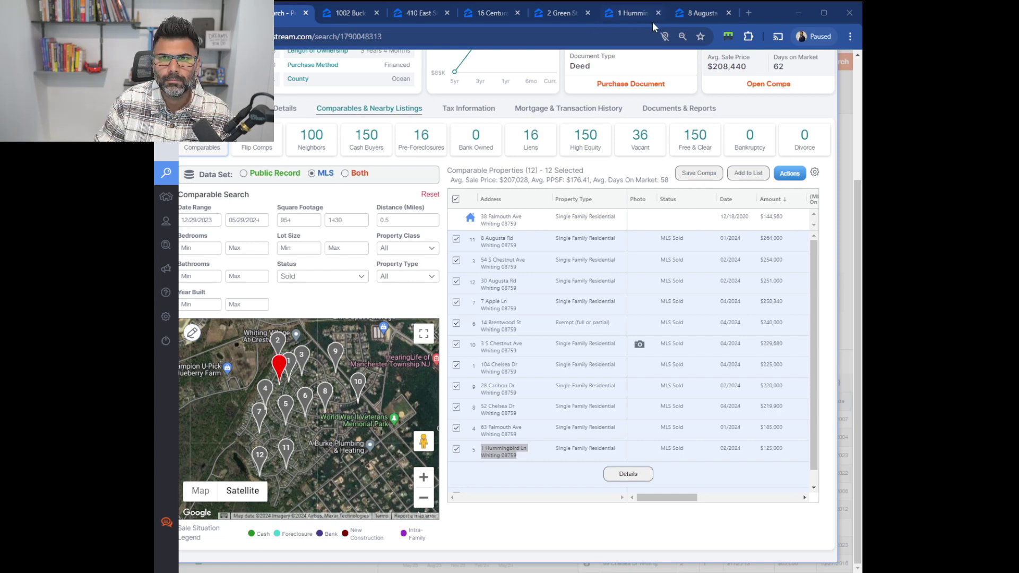
In the listing's home details, select and copy MLS number 22401243.
left_click(629, 13)
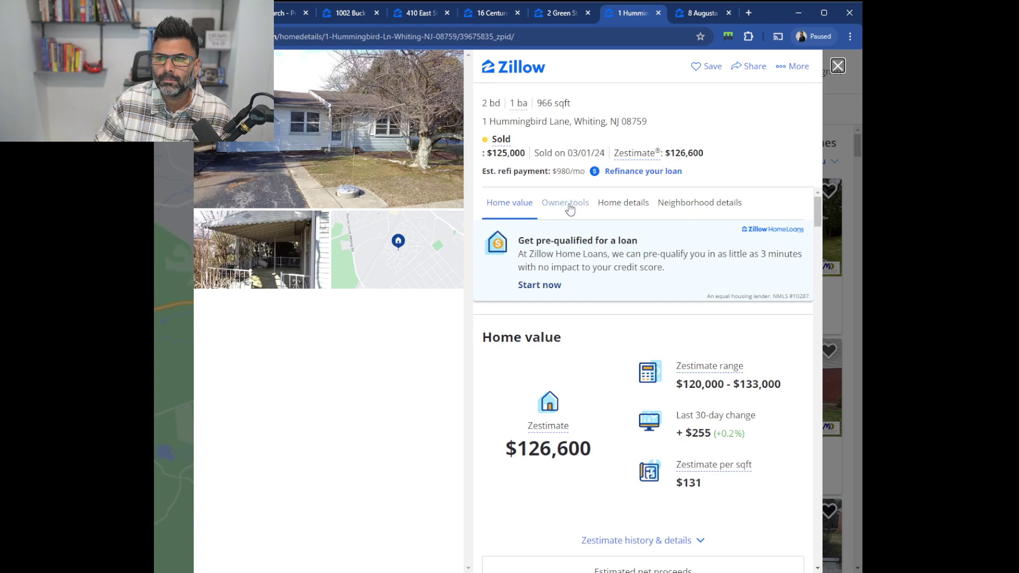
left_click(624, 203)
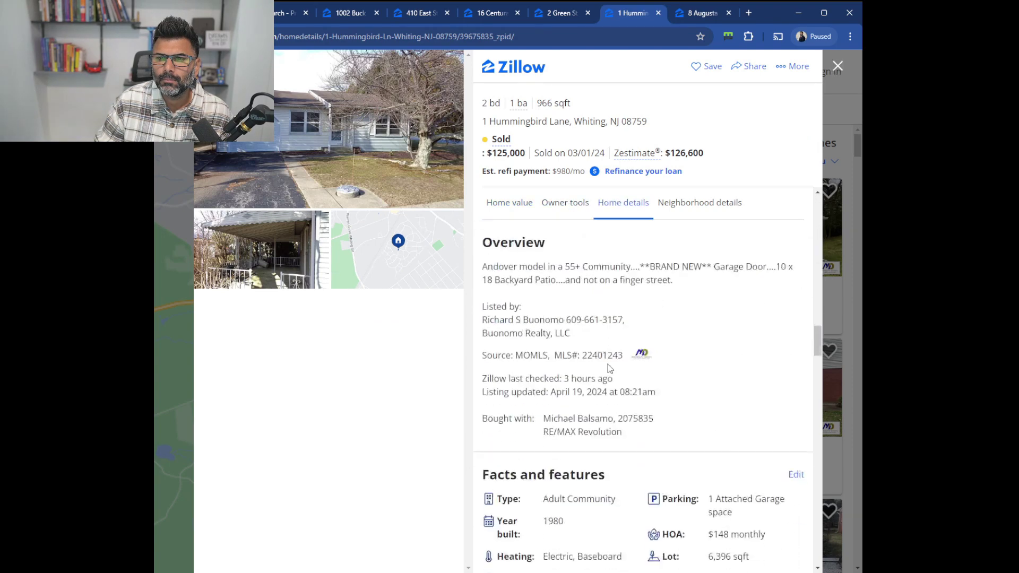
double_click(607, 354)
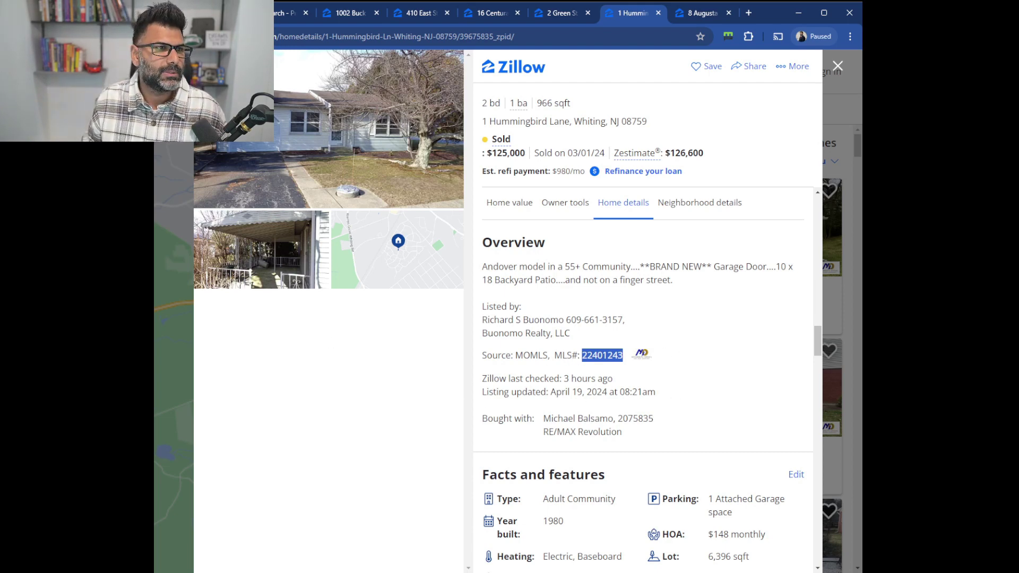
key("alt+Tab")
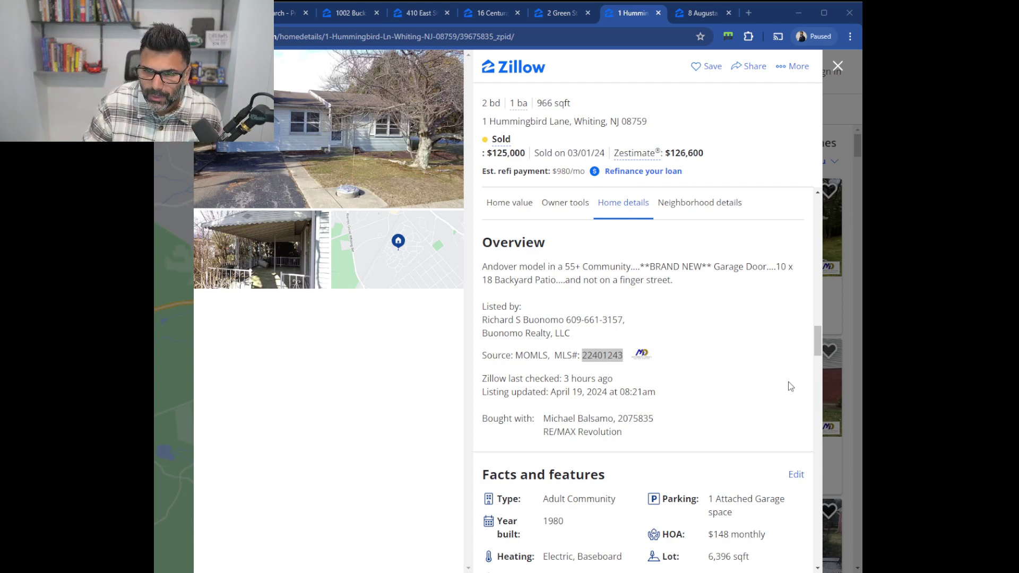
scroll(669, 384, "down", 5)
scroll(670, 385, "down", 2)
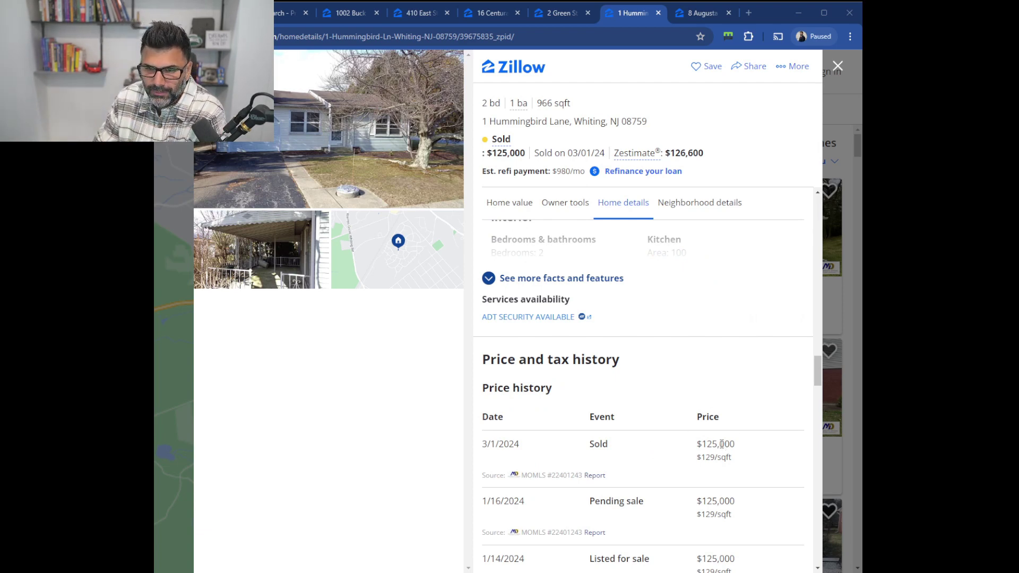
scroll(554, 501, "up", 6)
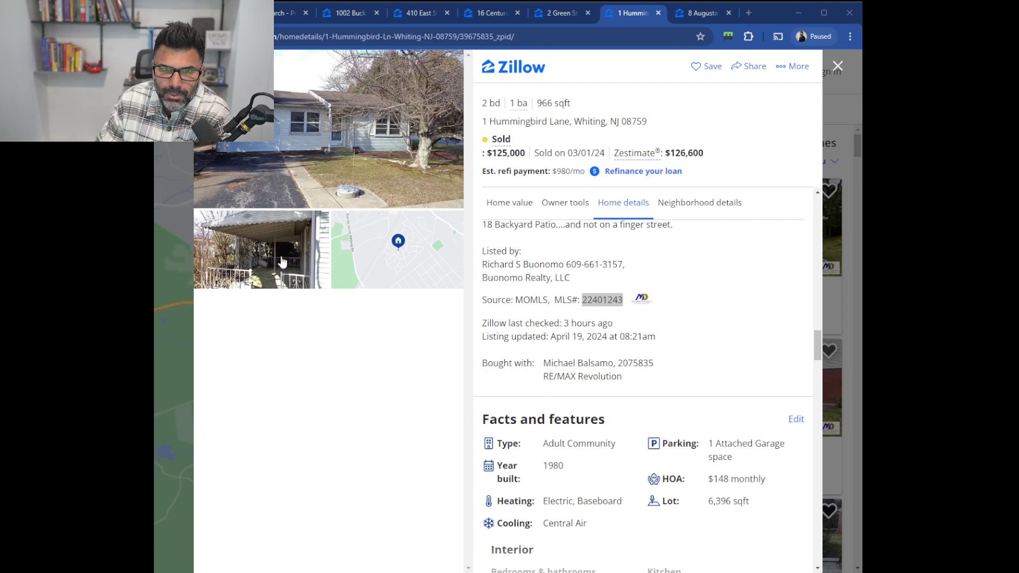
left_click(281, 249)
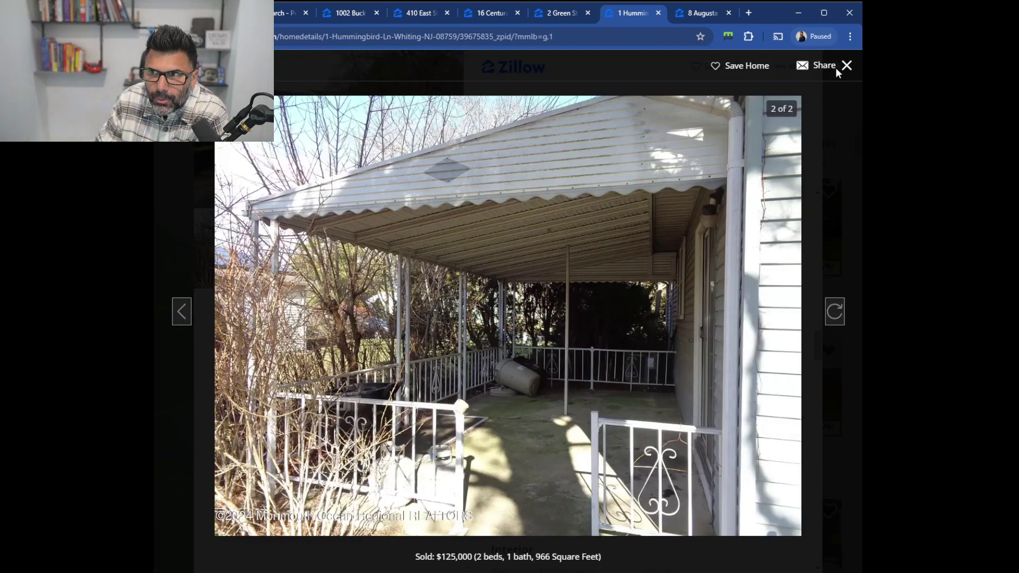
left_click(847, 66)
left_click(291, 13)
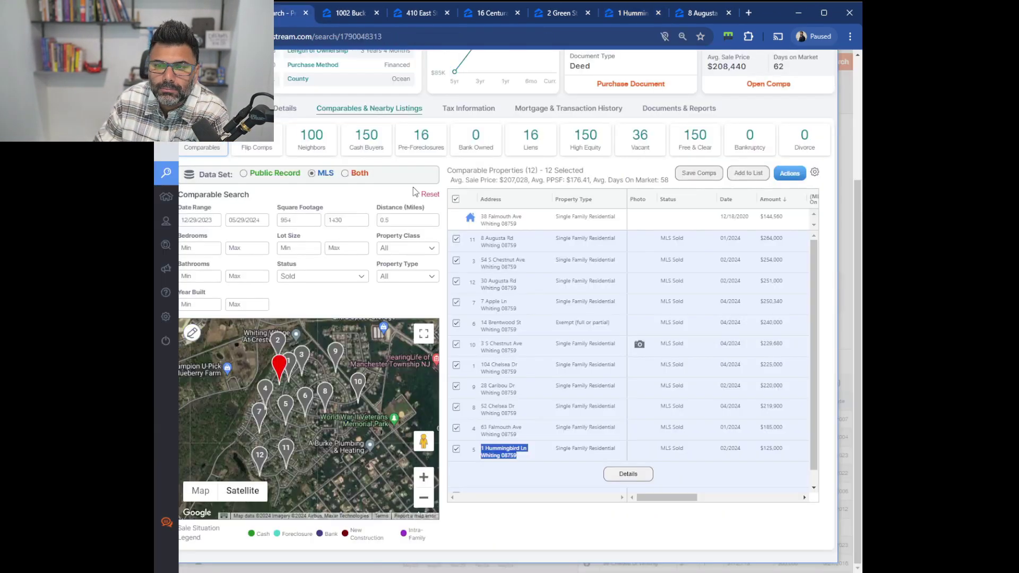
triple_click(493, 432)
key("ctrl+c")
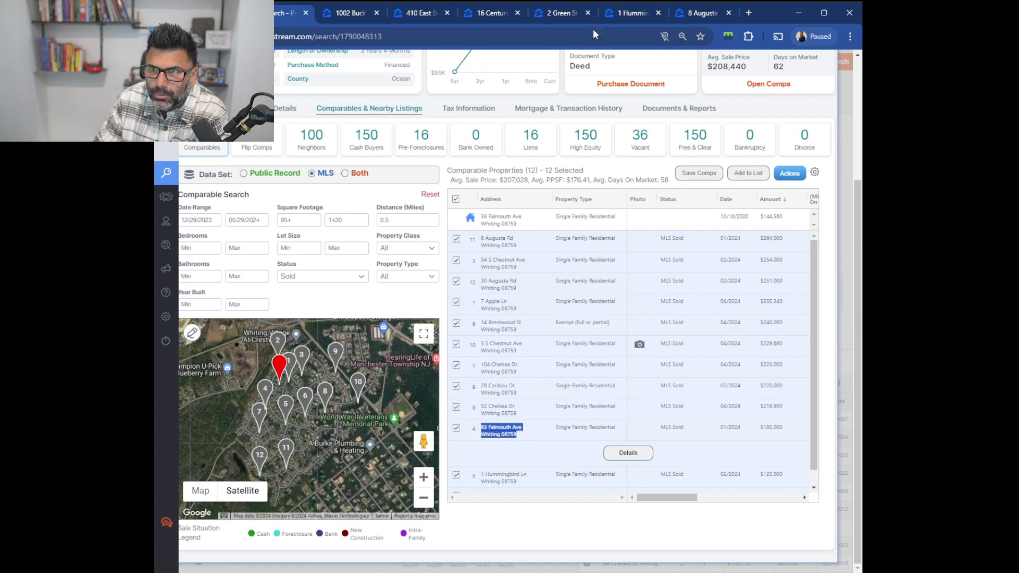
left_click(558, 13)
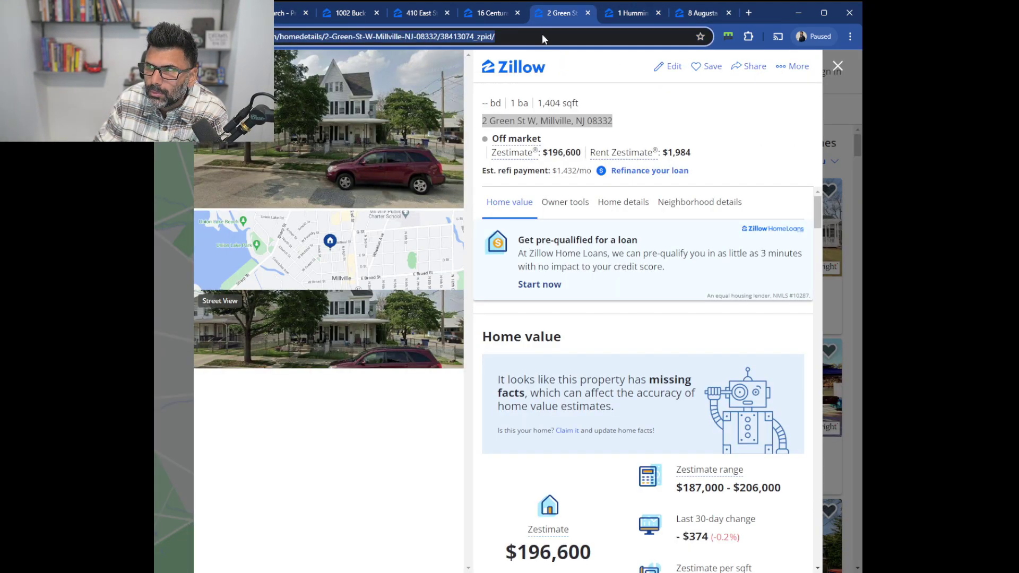
key("ctrl+v")
key("Return")
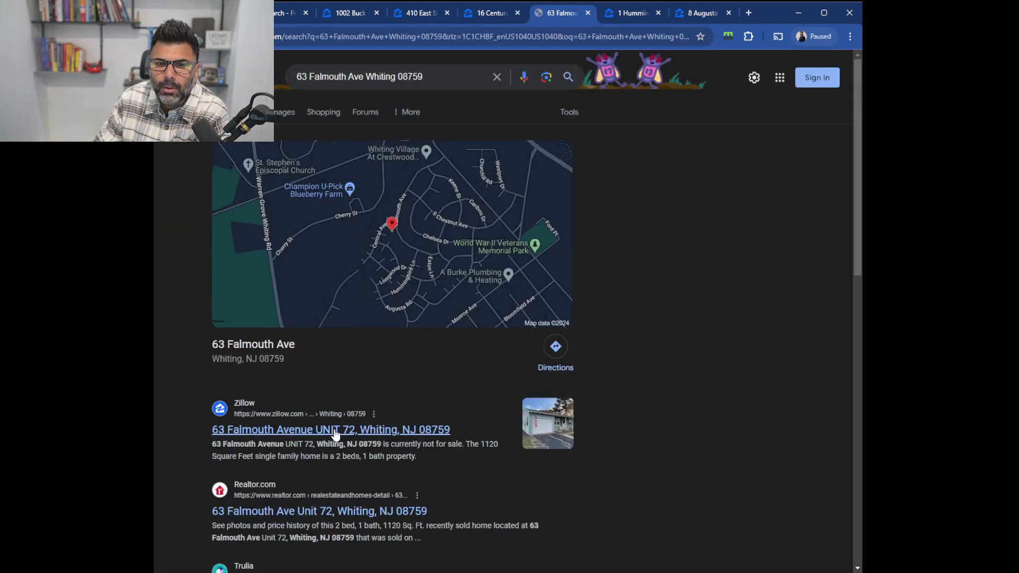
left_click(333, 440)
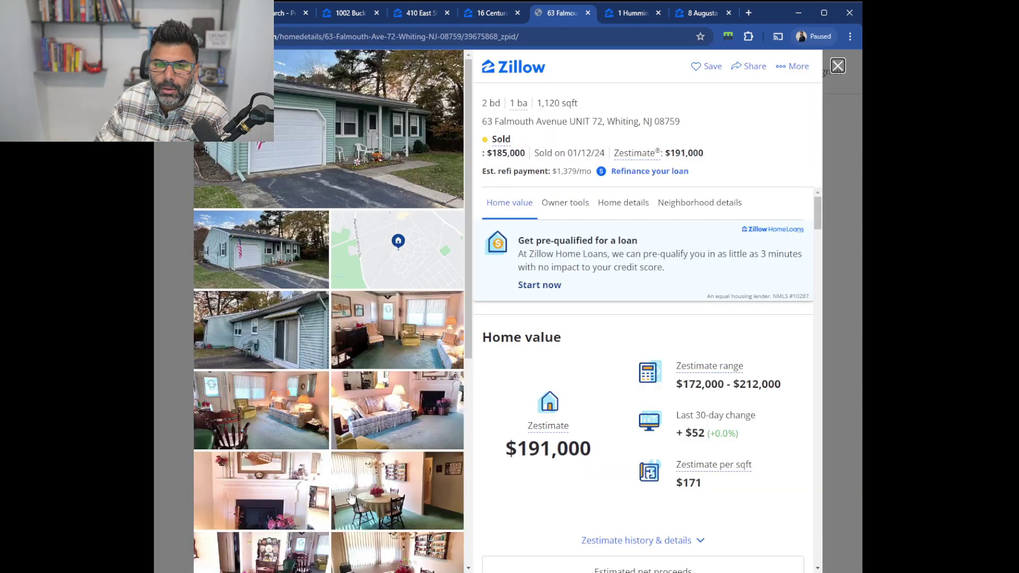
left_click(367, 175)
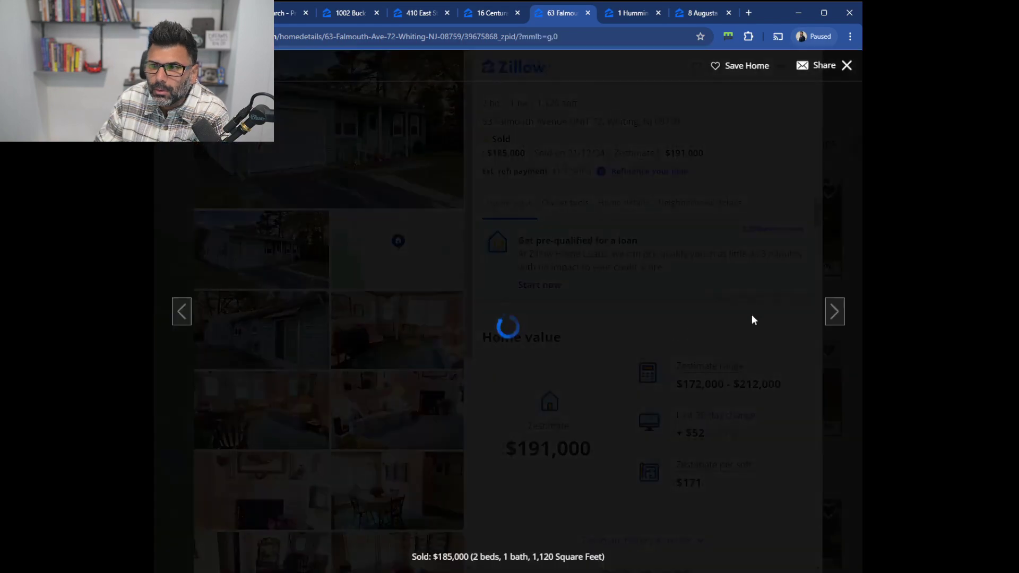
left_click(832, 315)
left_click(832, 315)
left_click(833, 315)
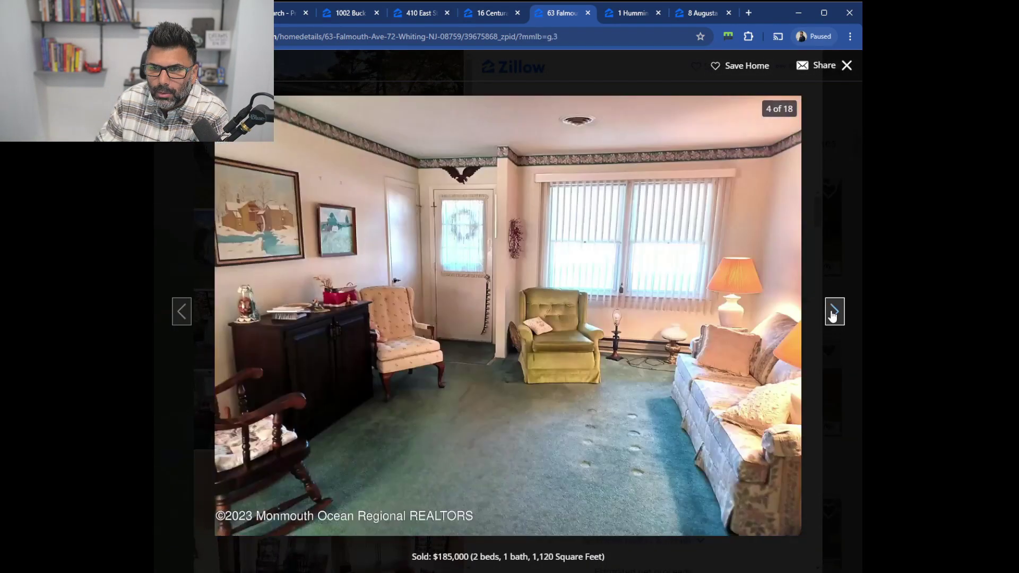
left_click(832, 315)
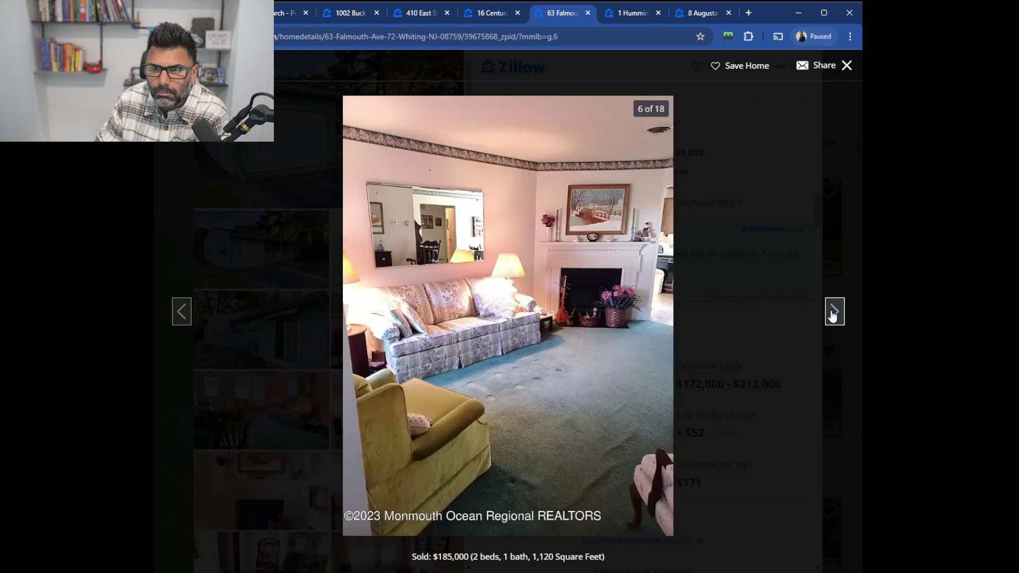
left_click(832, 315)
left_click(833, 315)
left_click(833, 315)
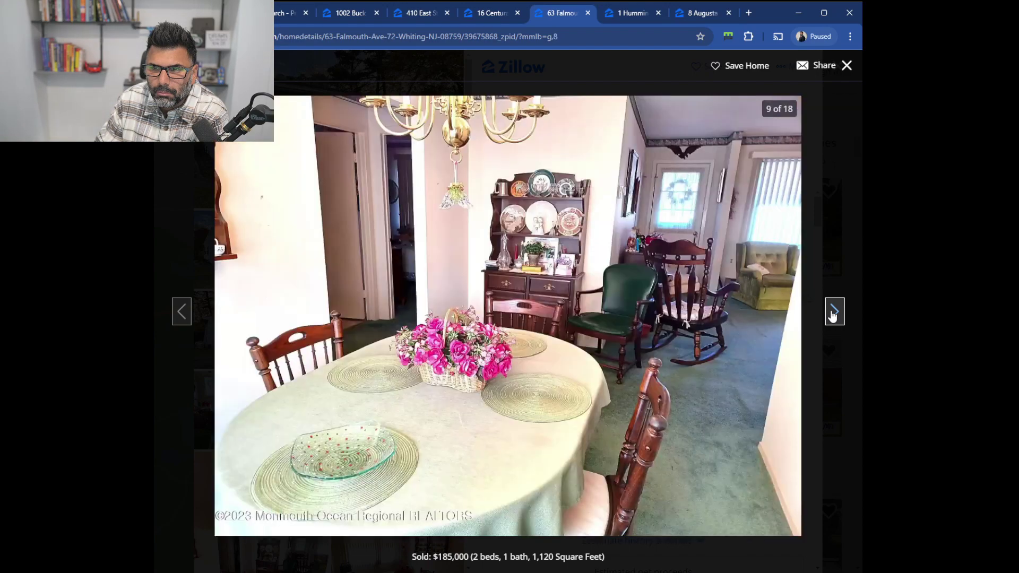
left_click(832, 315)
left_click(833, 315)
left_click(832, 314)
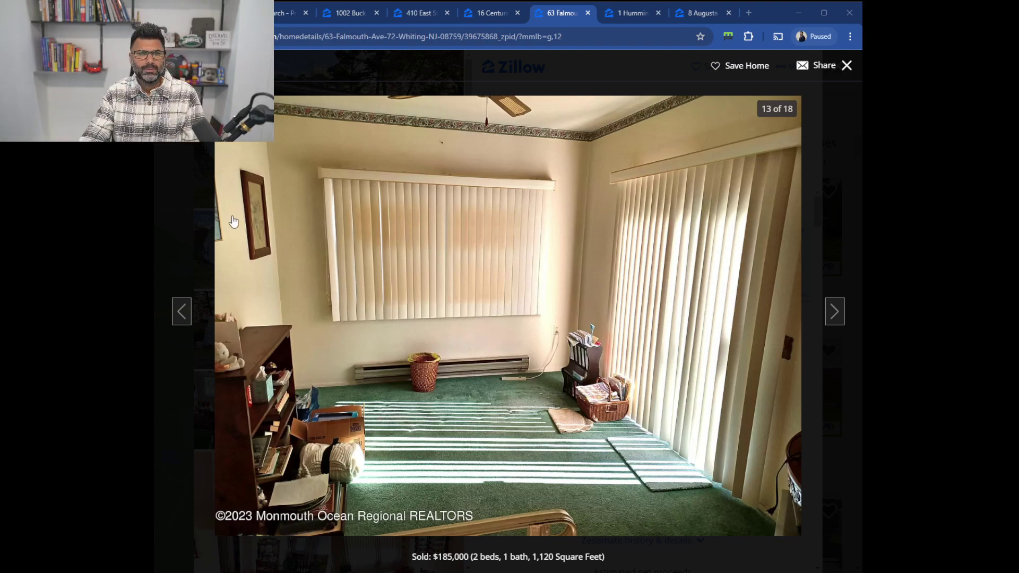
left_click(289, 13)
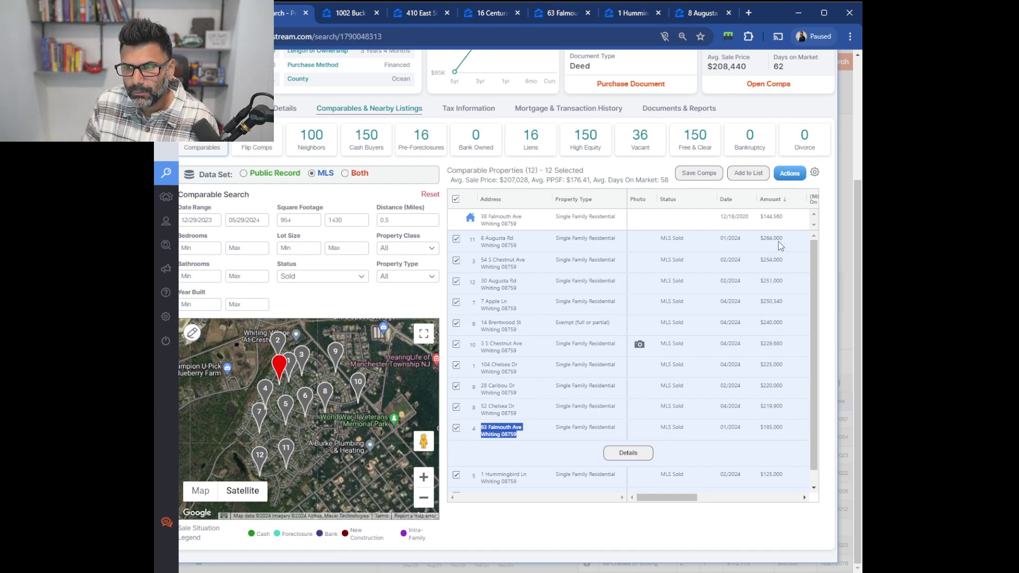
left_click(493, 369)
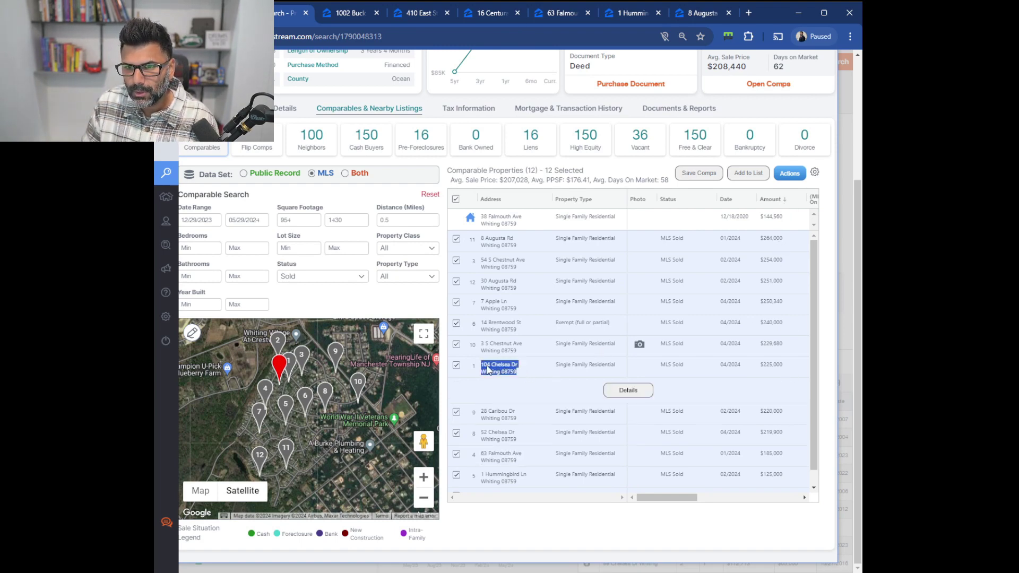
left_click(555, 13)
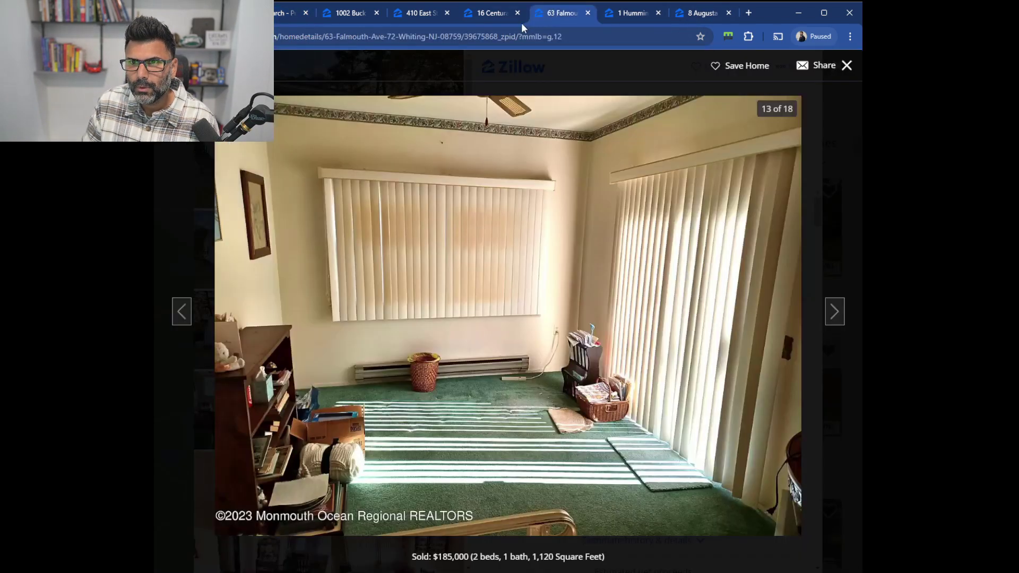
left_click(523, 37)
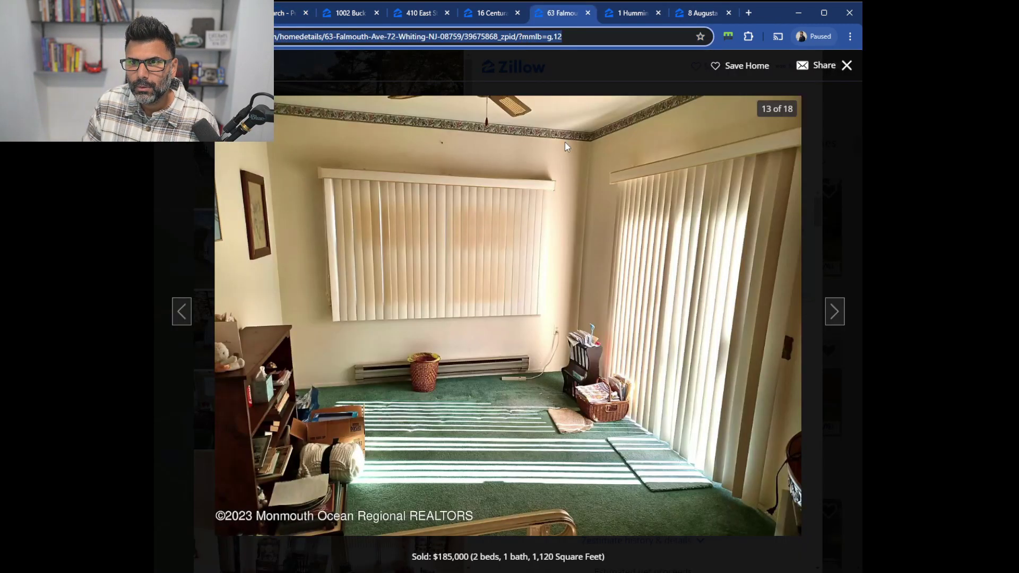
key("Return")
left_click(287, 430)
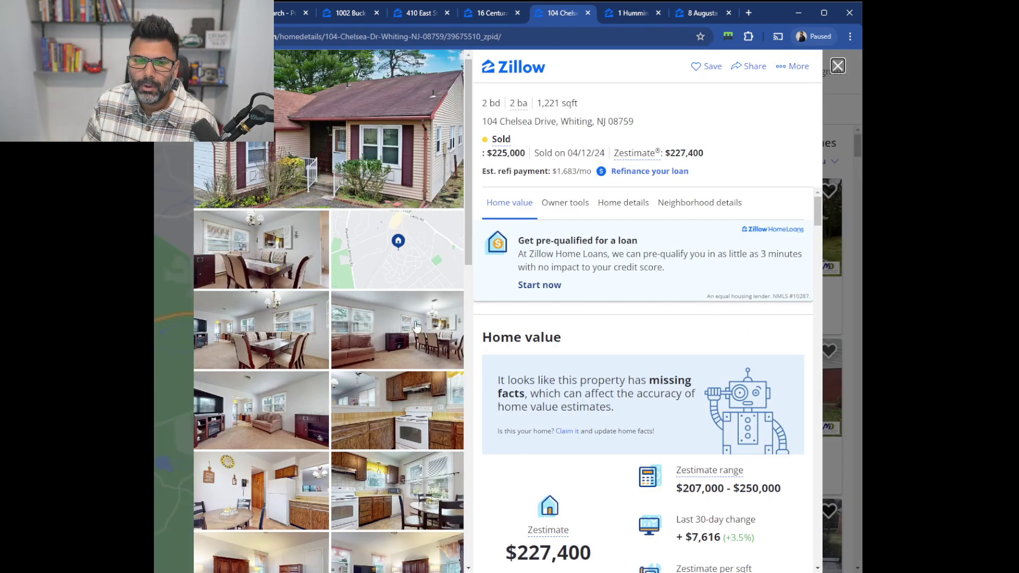
scroll(417, 325, "down", 6)
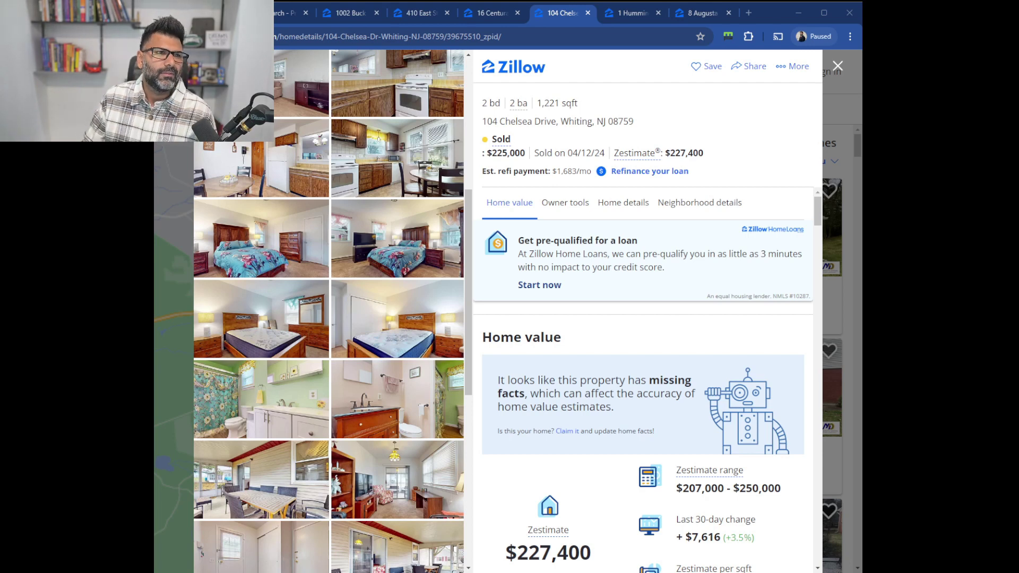
scroll(329, 318, "up", 5)
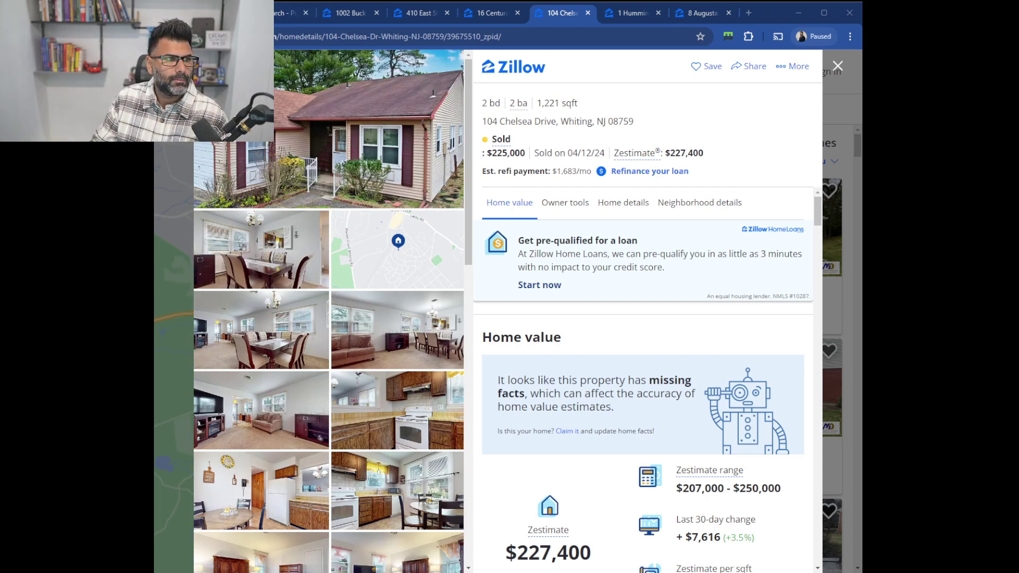
key("ctrl+1")
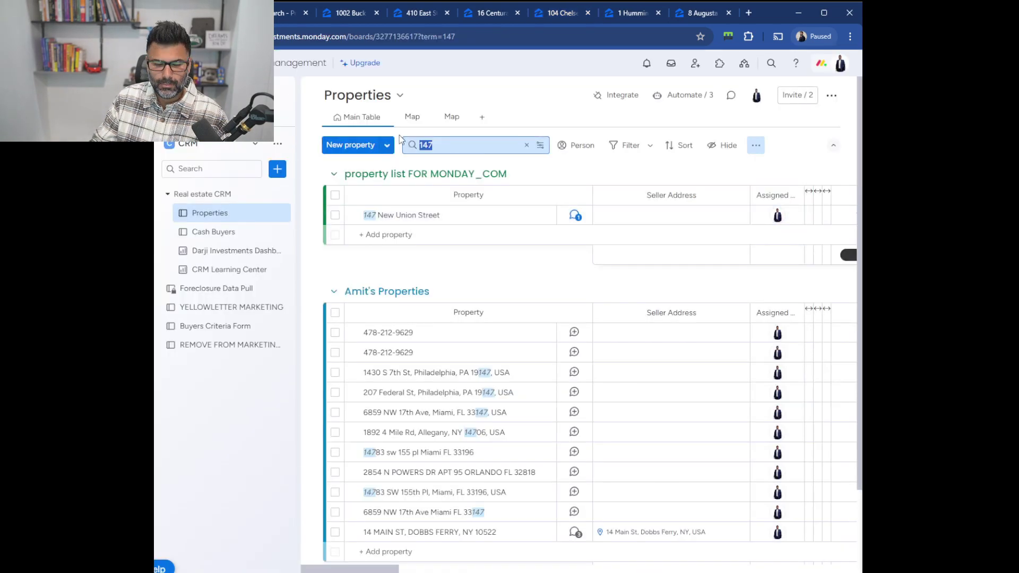
type("falmouth")
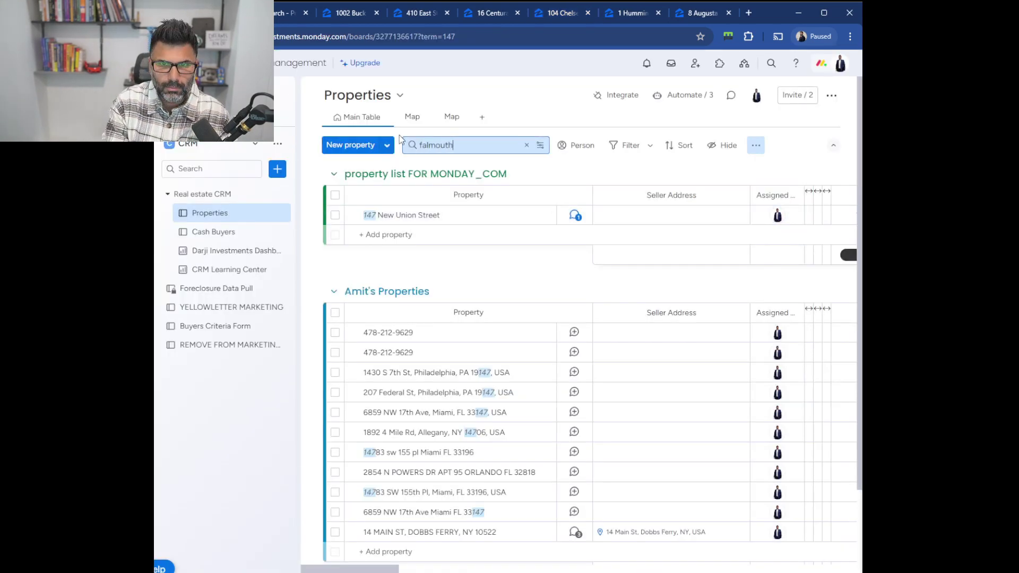
left_click(574, 215)
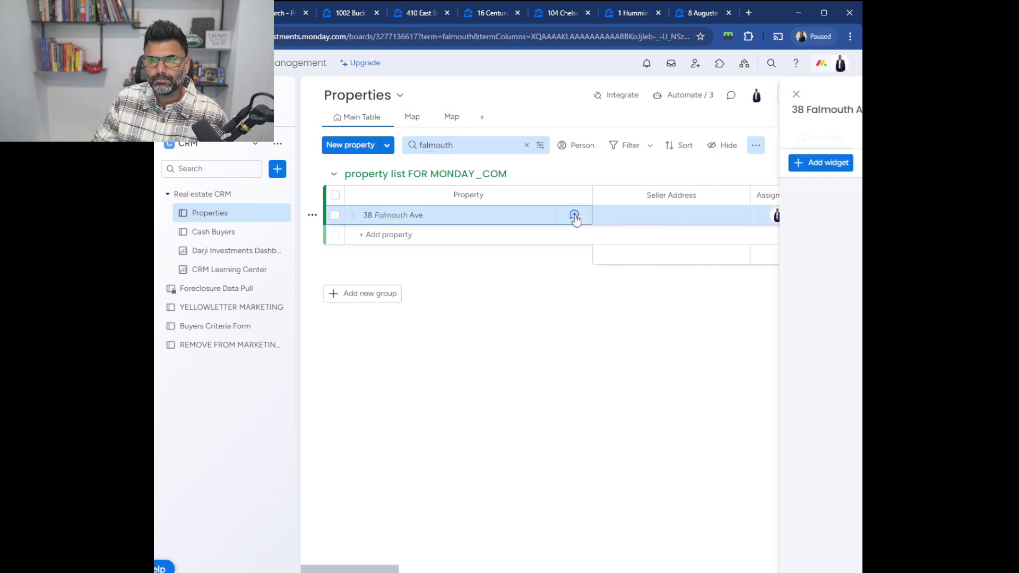
left_click(619, 174)
type("d")
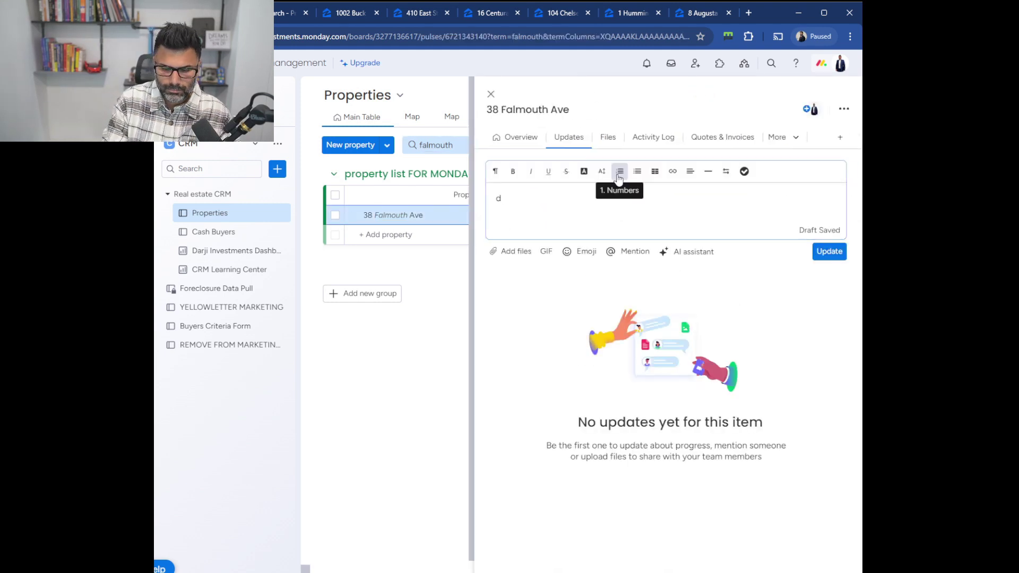
type(" 5/29/")
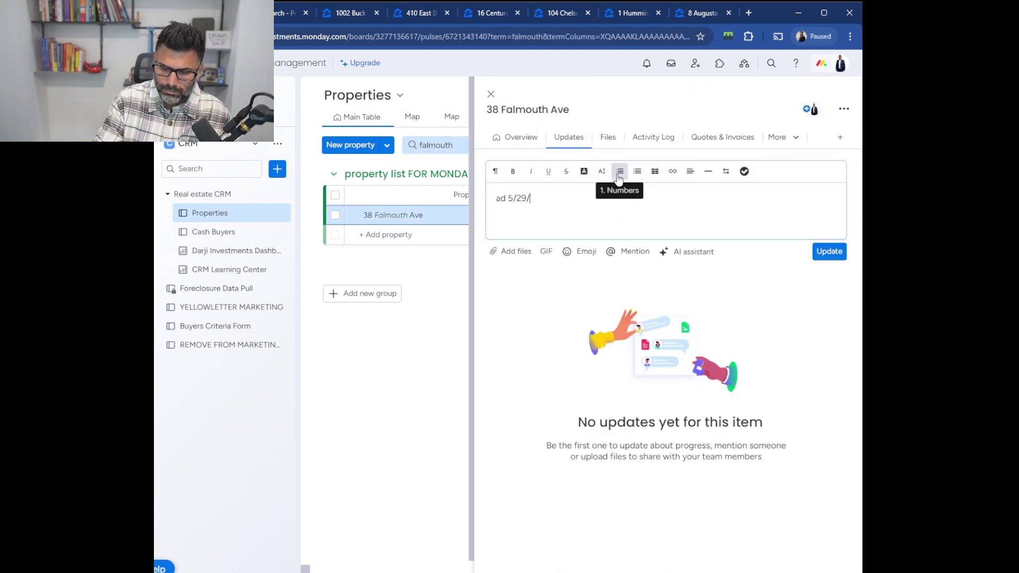
type("2024:")
key("Return")
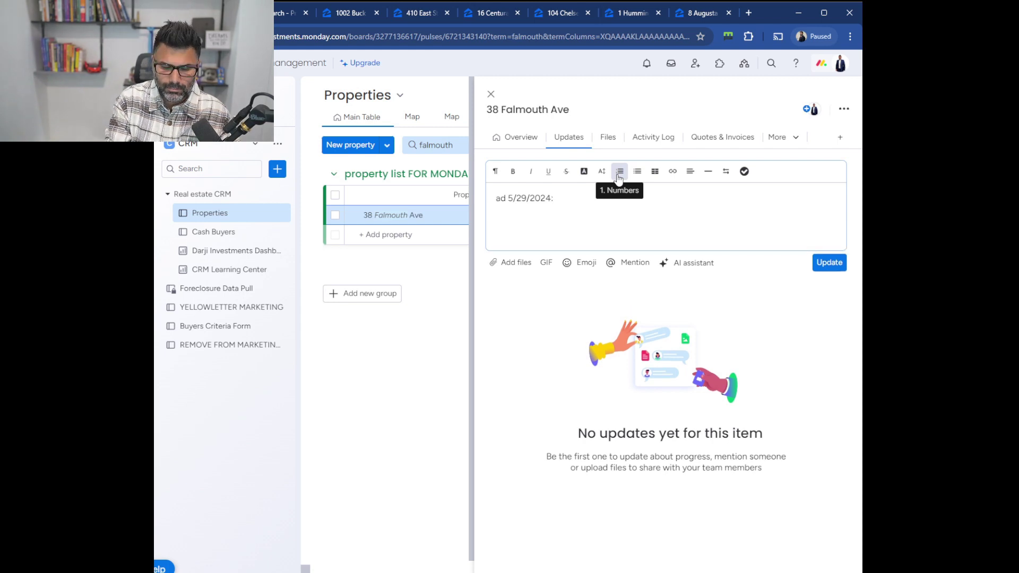
type("55+")
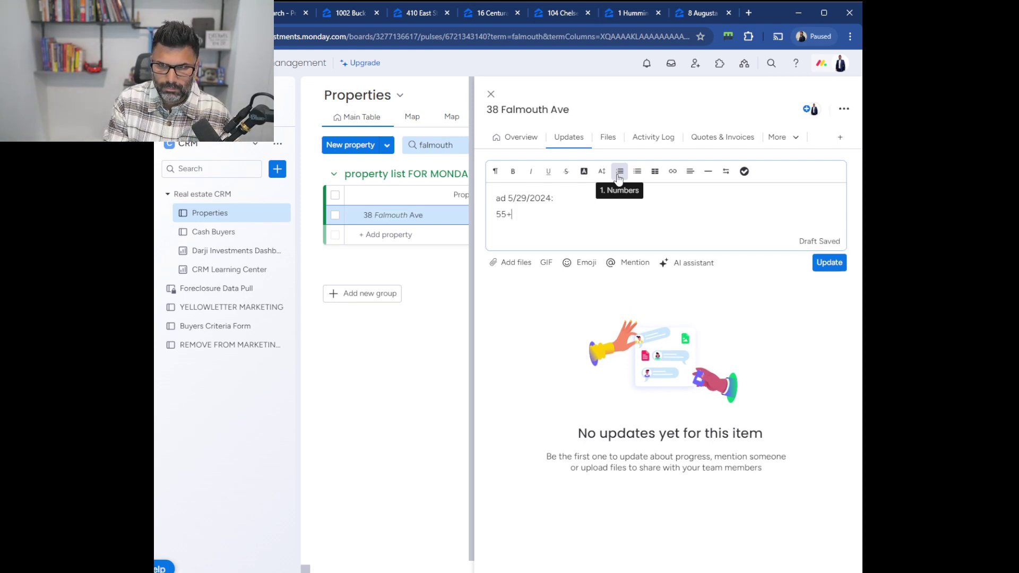
type(" commu")
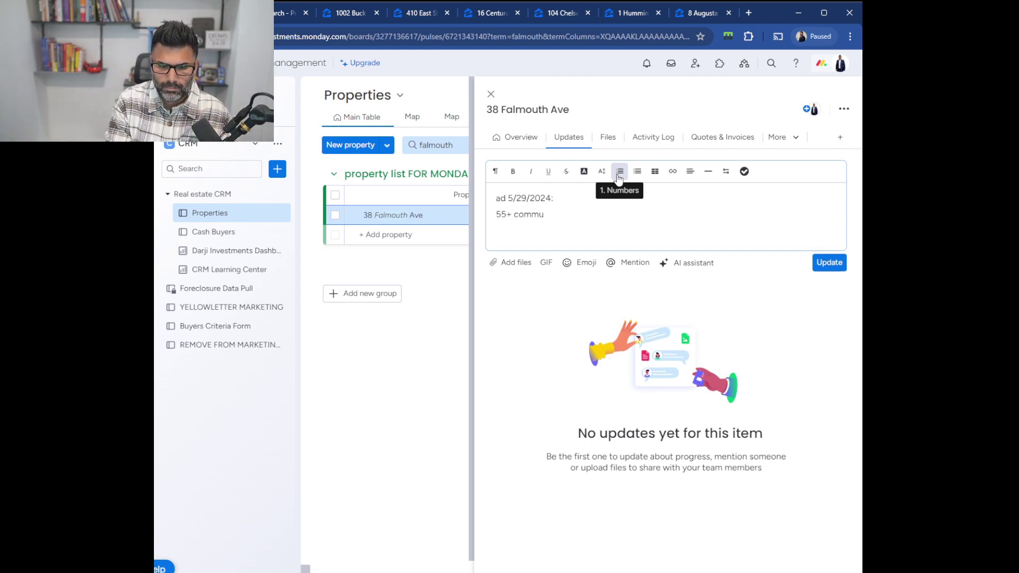
type("nity")
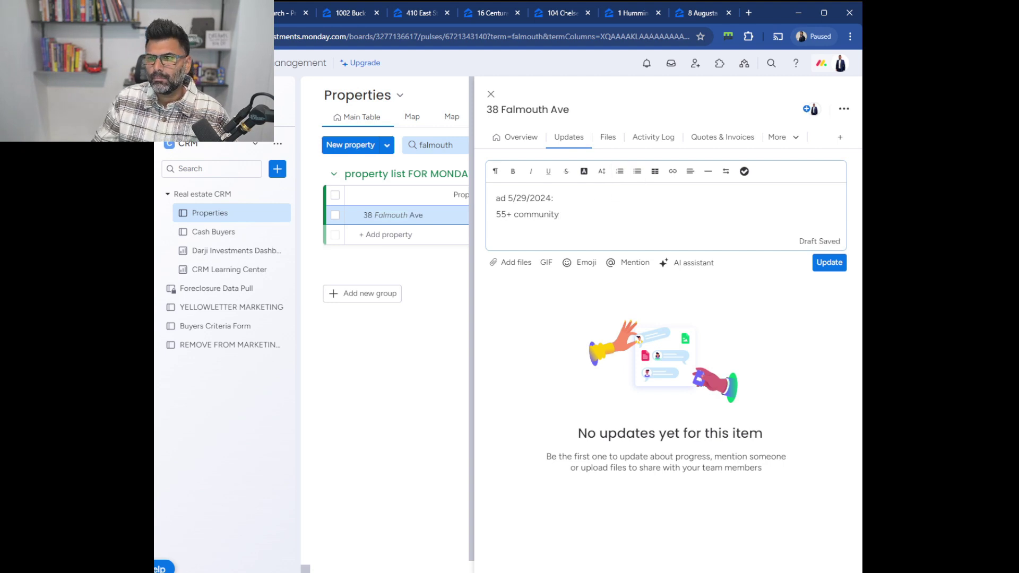
left_click(828, 262)
left_click(519, 137)
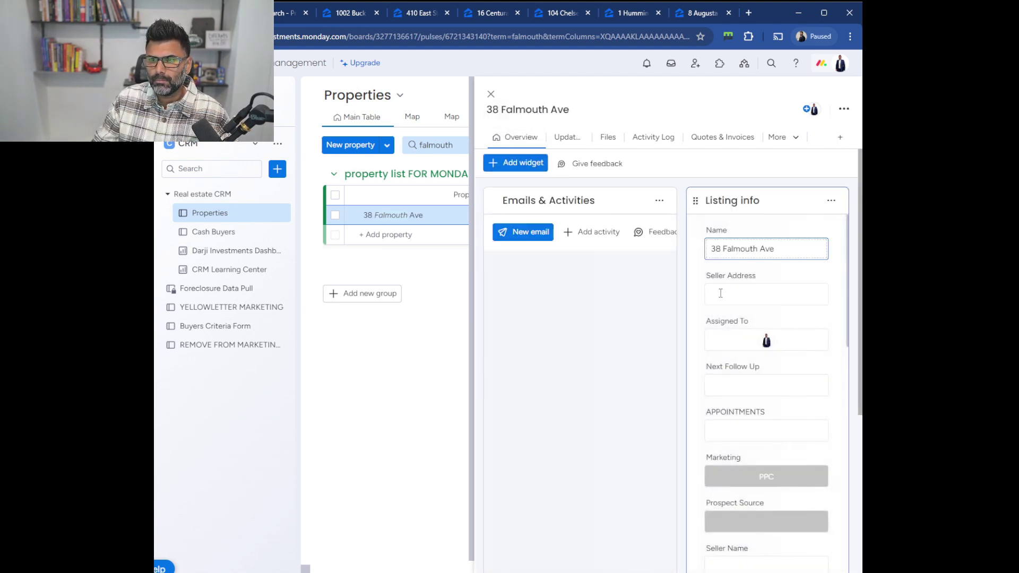
scroll(741, 352, "down", 5)
scroll(742, 352, "down", 6)
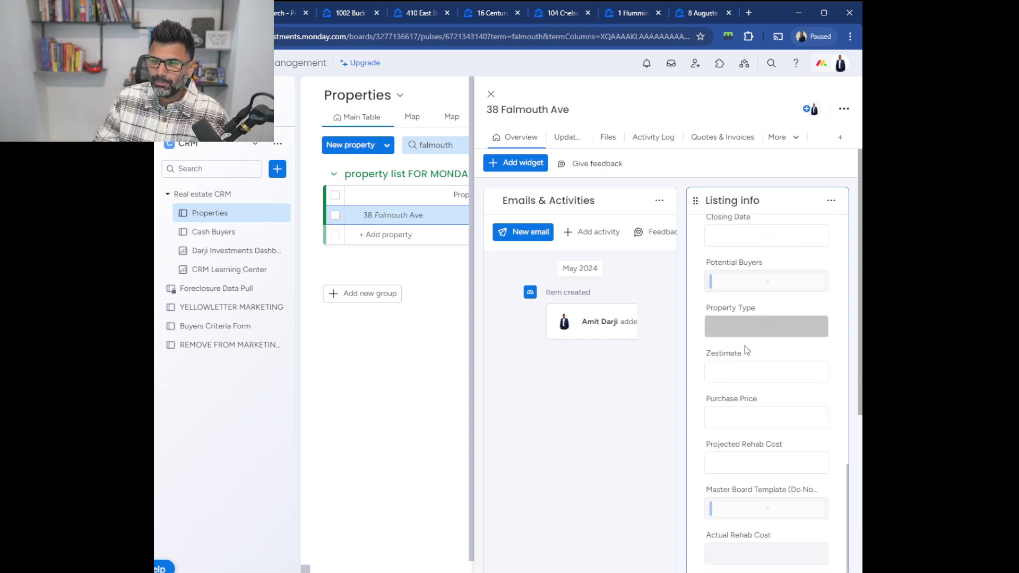
scroll(743, 340, "down", 2)
scroll(751, 307, "up", 1)
scroll(746, 343, "up", 4)
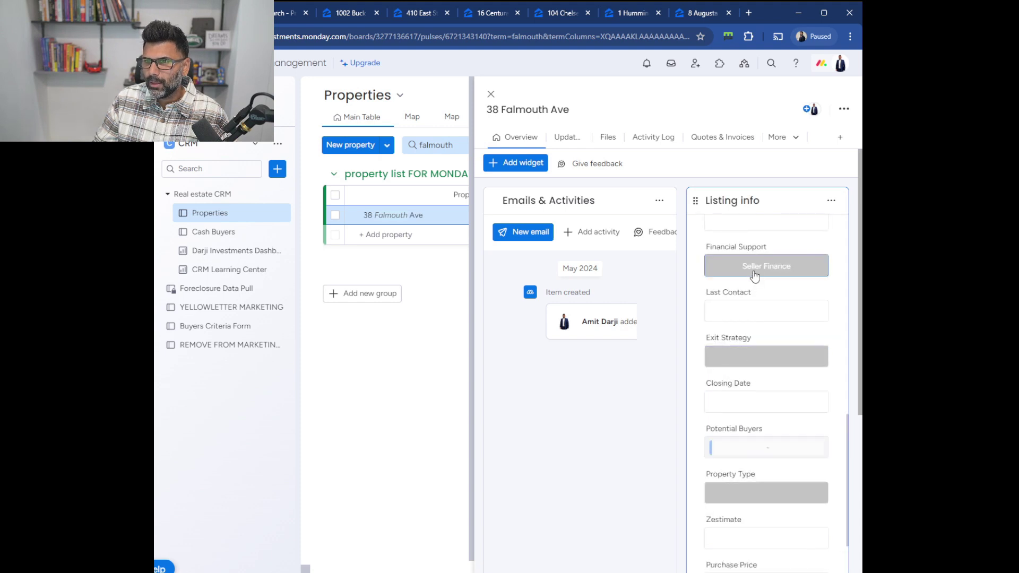
scroll(764, 403, "up", 4)
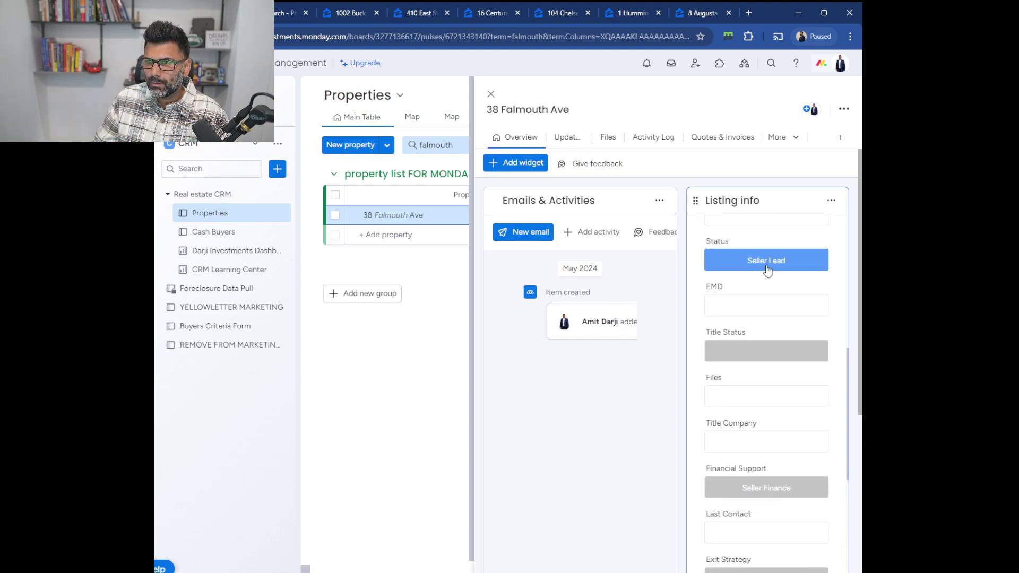
left_click(766, 265)
left_click(801, 411)
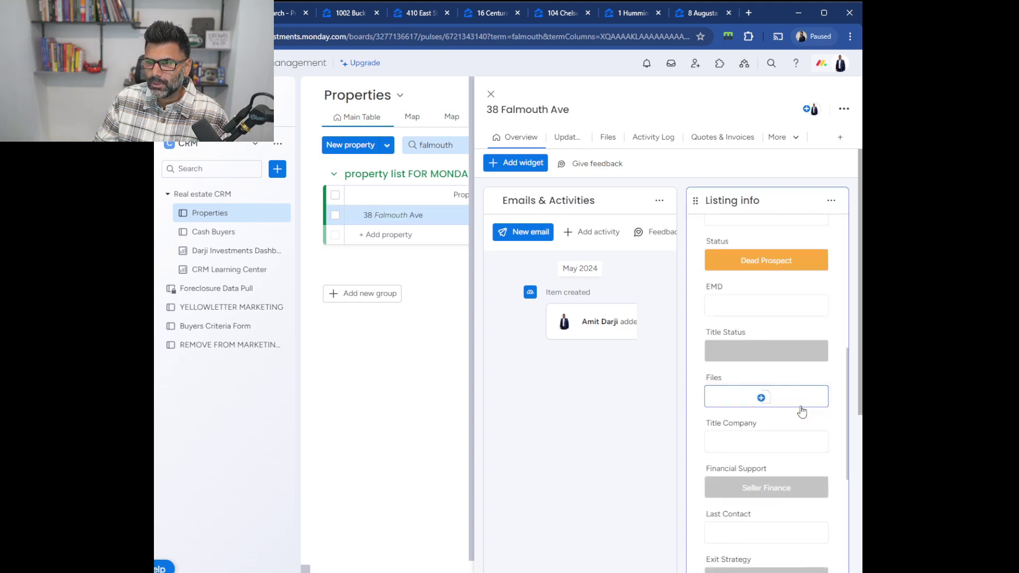
left_click(492, 94)
left_click(491, 94)
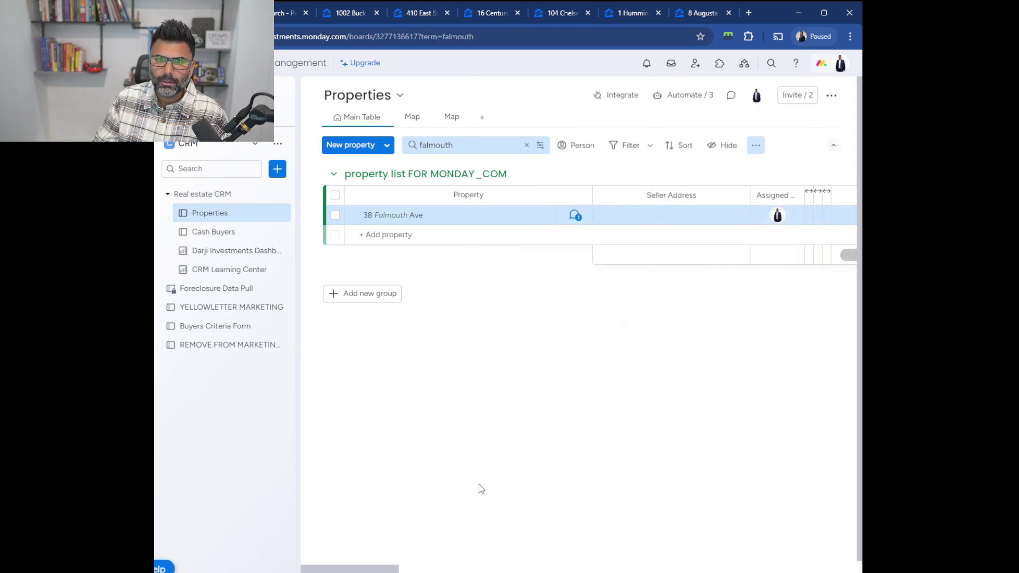